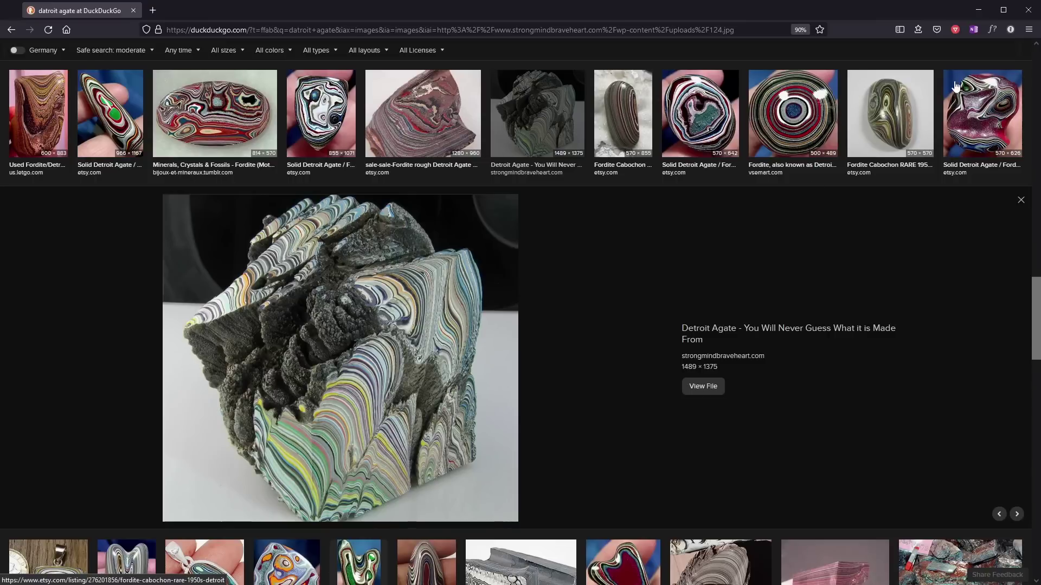
# - Switch from the browser to Houdini and add a Geometry object to the empty object network
pyautogui.click(979, 10)
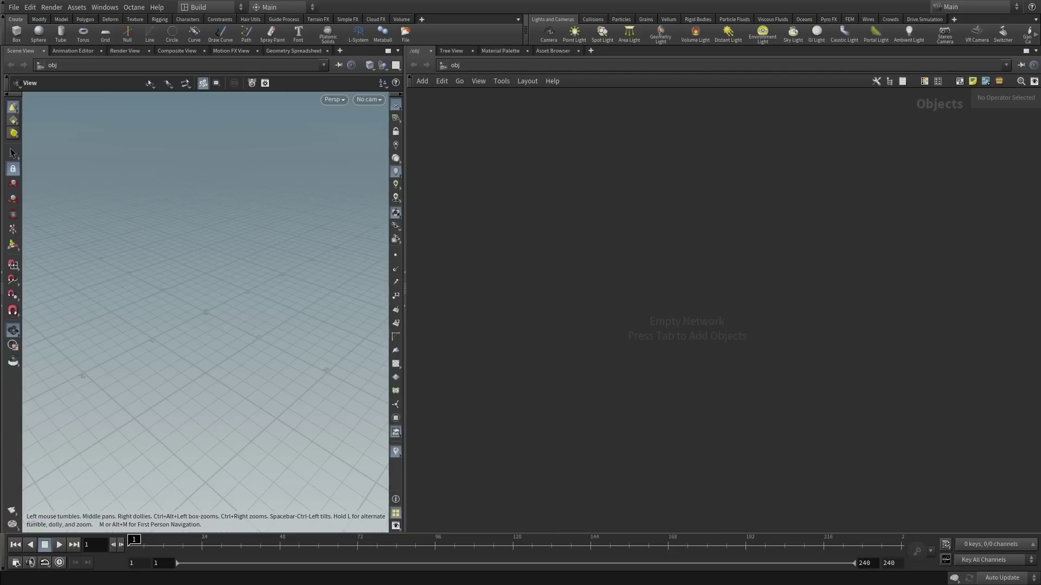
pyautogui.press('Tab')
pyautogui.write('geo')
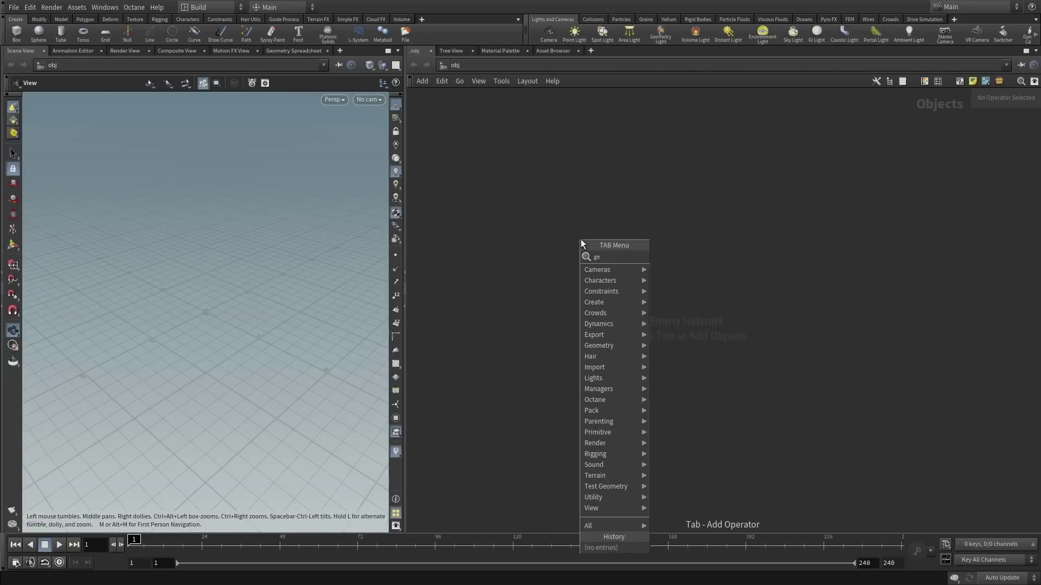
pyautogui.press('Return')
pyautogui.click(636, 183)
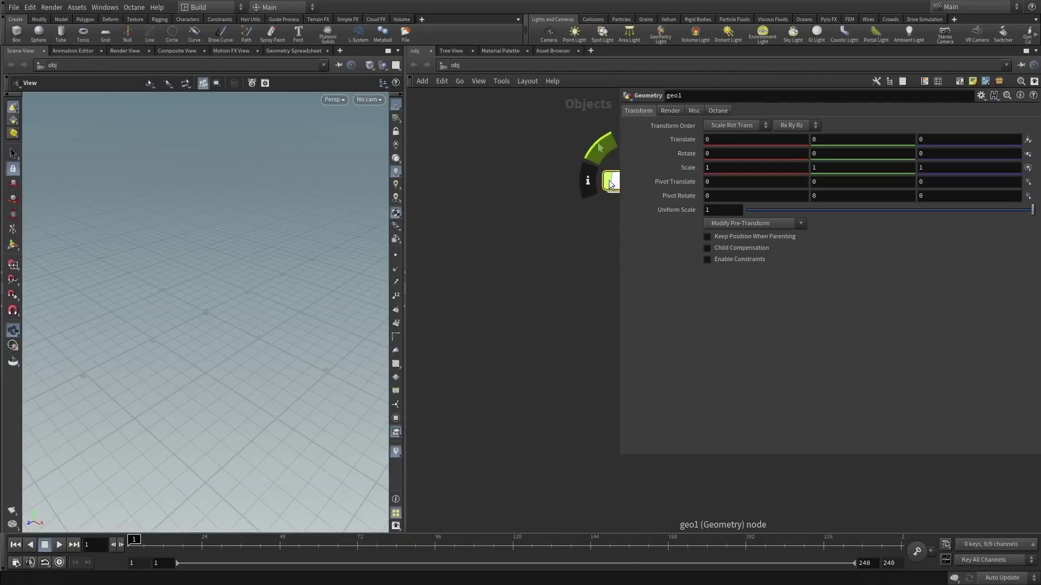
# - Narrow the parameter pane and shrink the scene view so the network editor gets more room
pyautogui.moveTo(621, 456); pyautogui.dragTo(818, 432)
pyautogui.moveTo(635, 178); pyautogui.dragTo(590, 183)
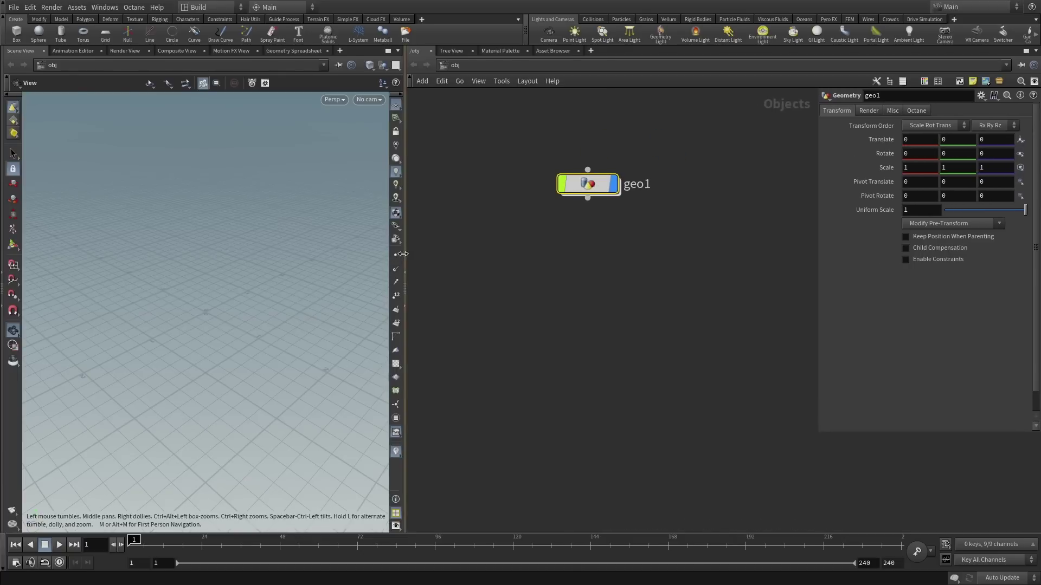
pyautogui.moveTo(405, 260); pyautogui.dragTo(255, 260)
# - Rename the Geometry object to agate and go inside it
pyautogui.click(561, 184)
pyautogui.write('agate')
pyautogui.press('Return')
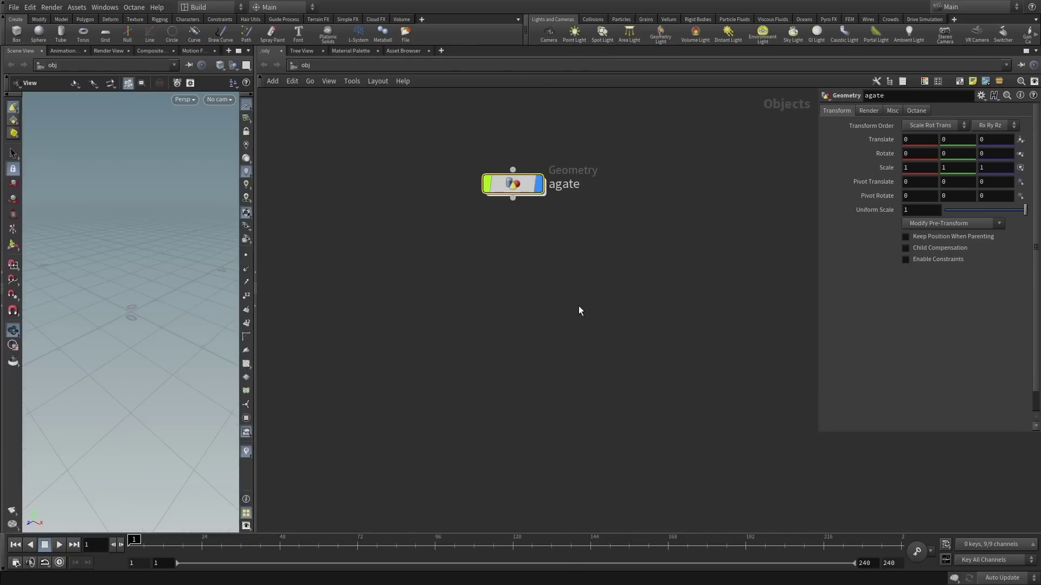
pyautogui.doubleClick(512, 187)
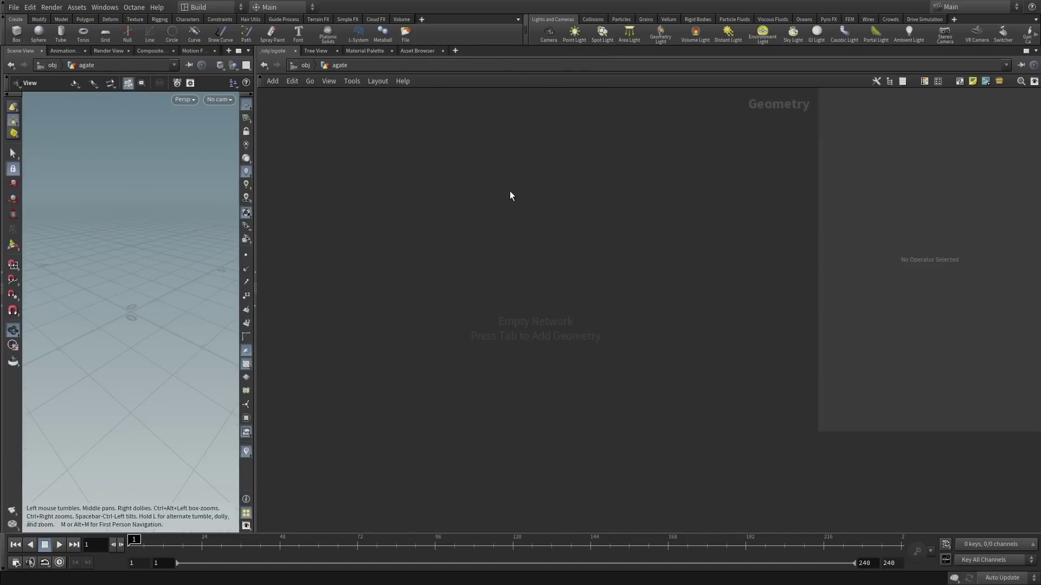
# - Add a Sphere node to the agate network
pyautogui.press('Tab')
pyautogui.write('sph')
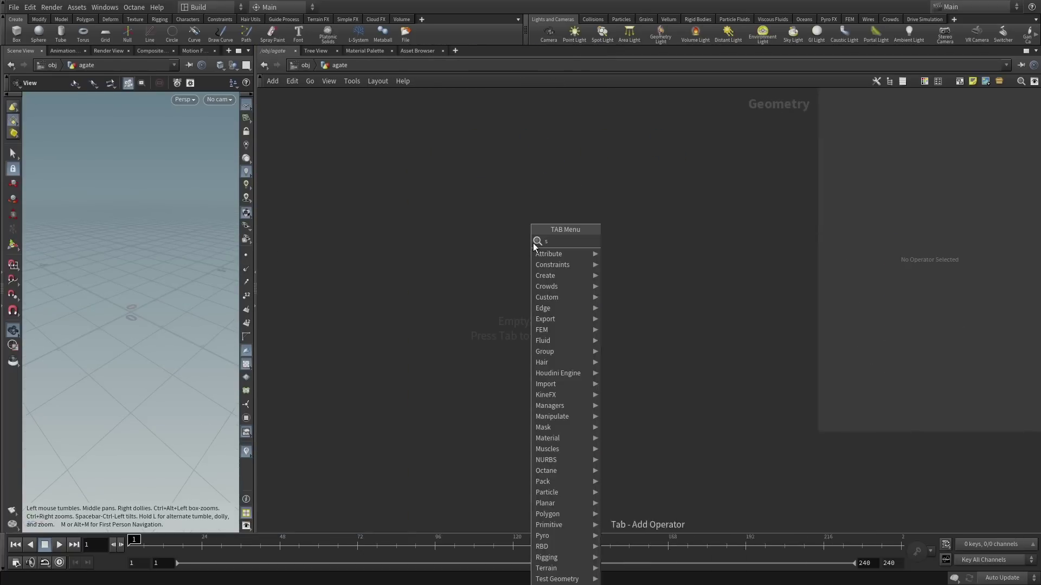
pyautogui.click(640, 242)
pyautogui.click(503, 170)
# - Set the sphere's primitive type to Polygon and its frequency to 6
pyautogui.click(928, 110)
pyautogui.click(928, 135)
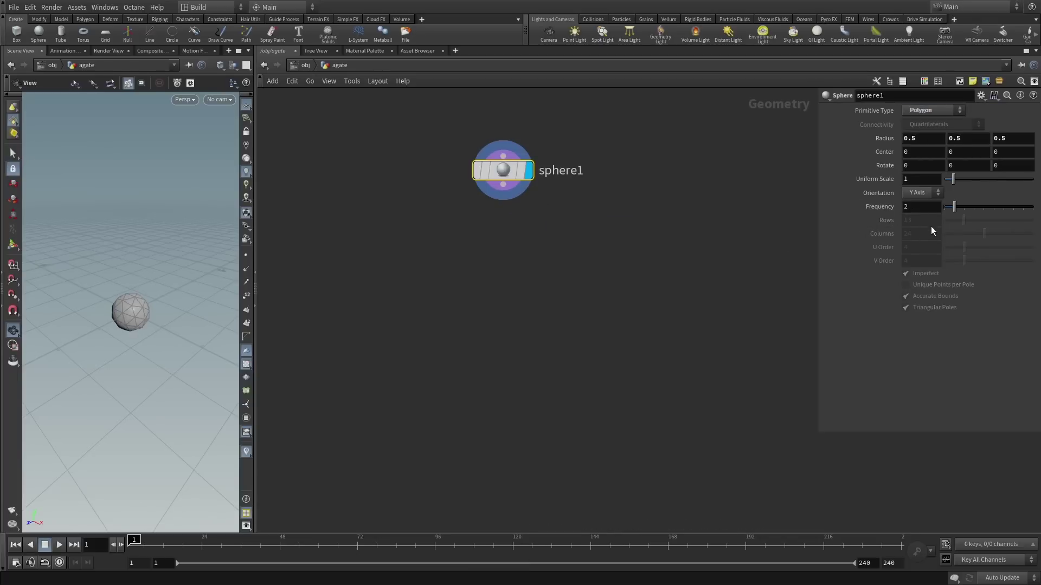
pyautogui.write('6')
pyautogui.press('Return')
pyautogui.scroll(4, 141, 316)
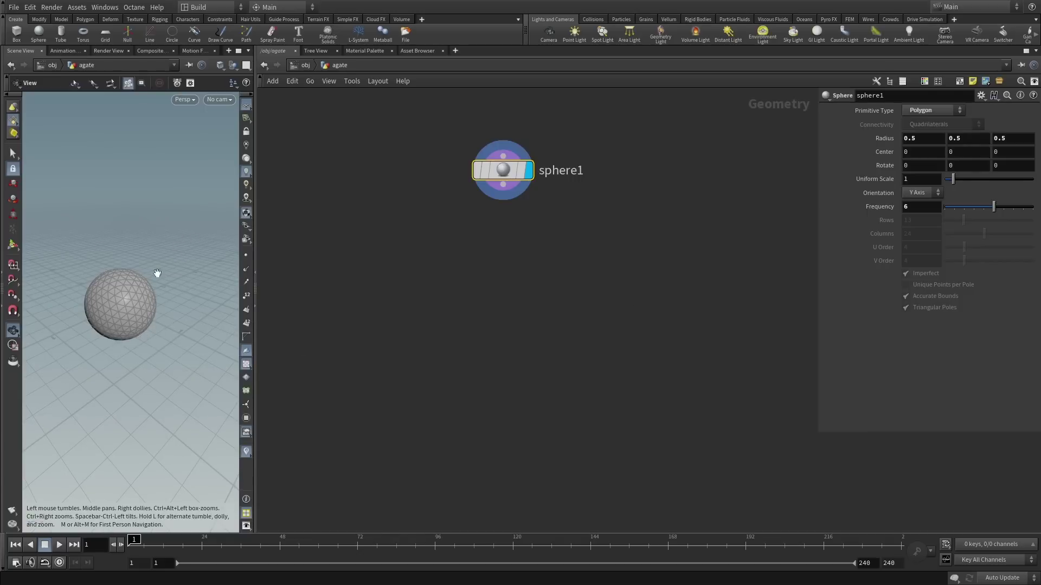
# - Add a Point VOP node below the sphere and connect the sphere's output to its first input
pyautogui.press('Tab')
pyautogui.write('vop')
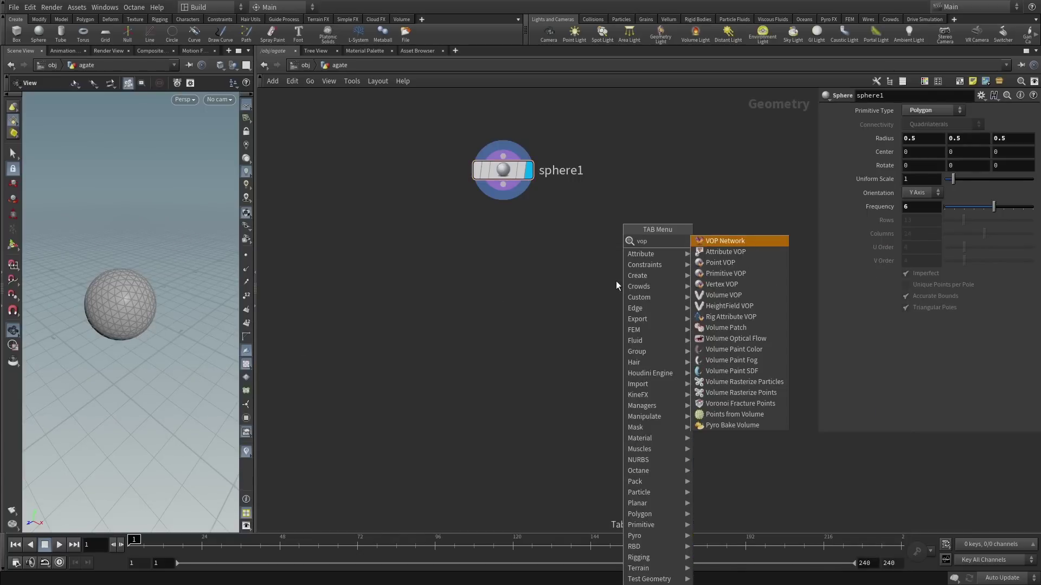
pyautogui.click(746, 296)
pyautogui.click(535, 266)
pyautogui.click(503, 185)
pyautogui.click(514, 250)
pyautogui.moveTo(535, 268); pyautogui.dragTo(503, 237)
# - Rename the Point VOP to noise_dform and make it the displayed node
pyautogui.doubleClick(569, 234)
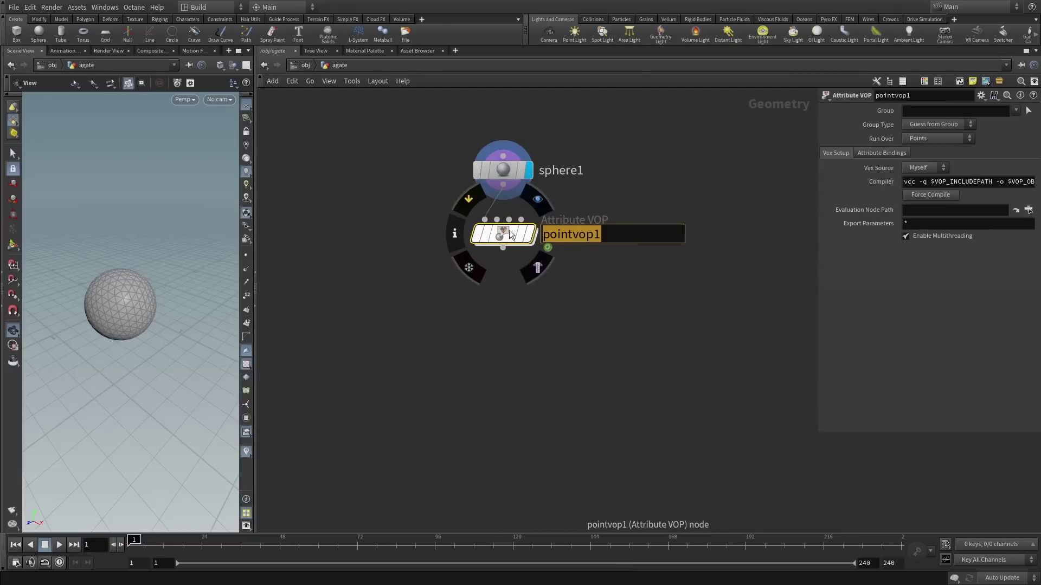
pyautogui.write('noise_da')
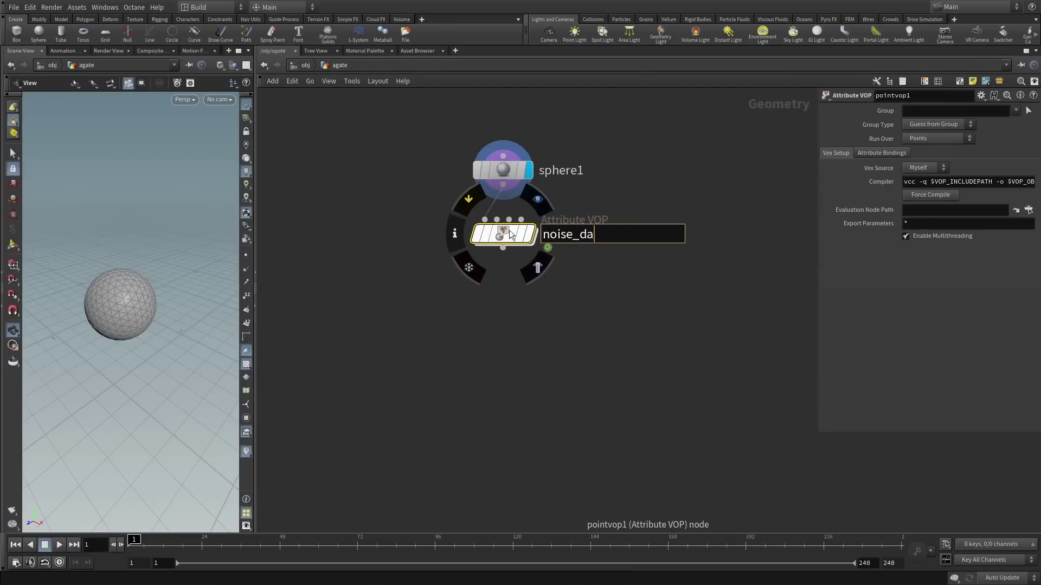
pyautogui.press('BackSpace')
pyautogui.write('form')
pyautogui.press('Return')
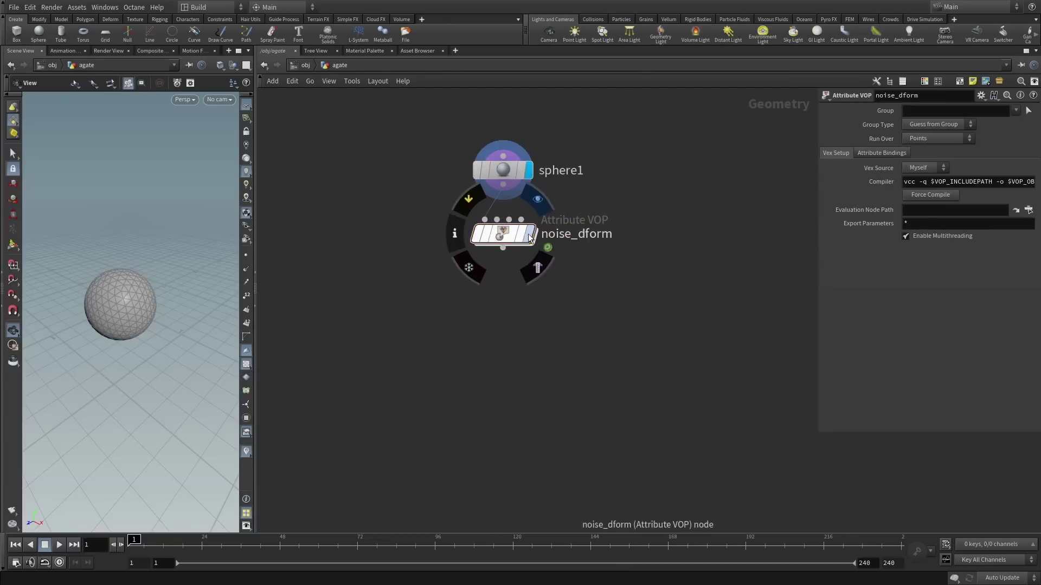
pyautogui.click(530, 234)
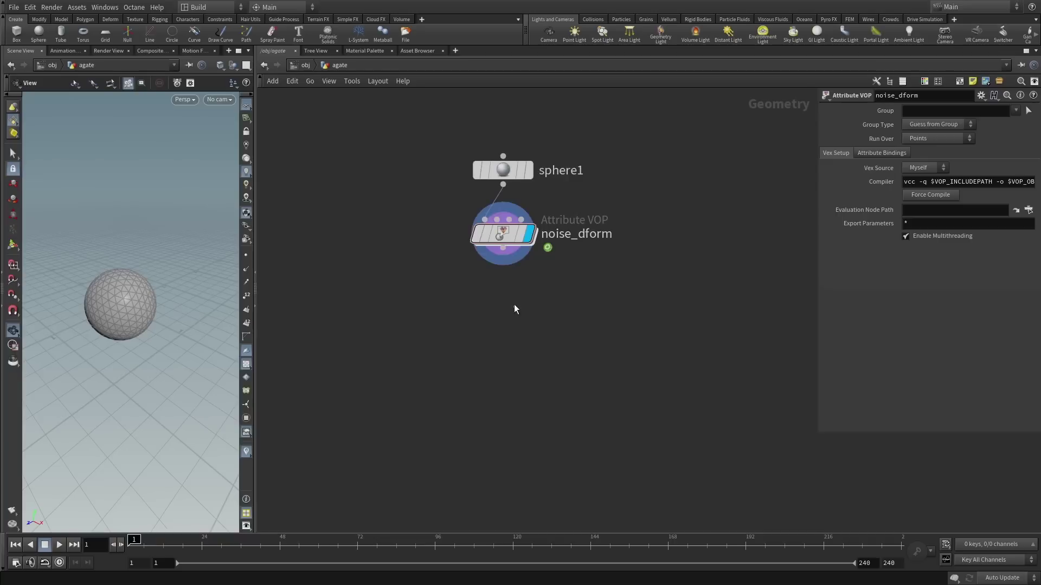
# - Inside noise_dform, add an Anti-Aliased Noise node fed by the global P and space the nodes out
pyautogui.doubleClick(502, 237)
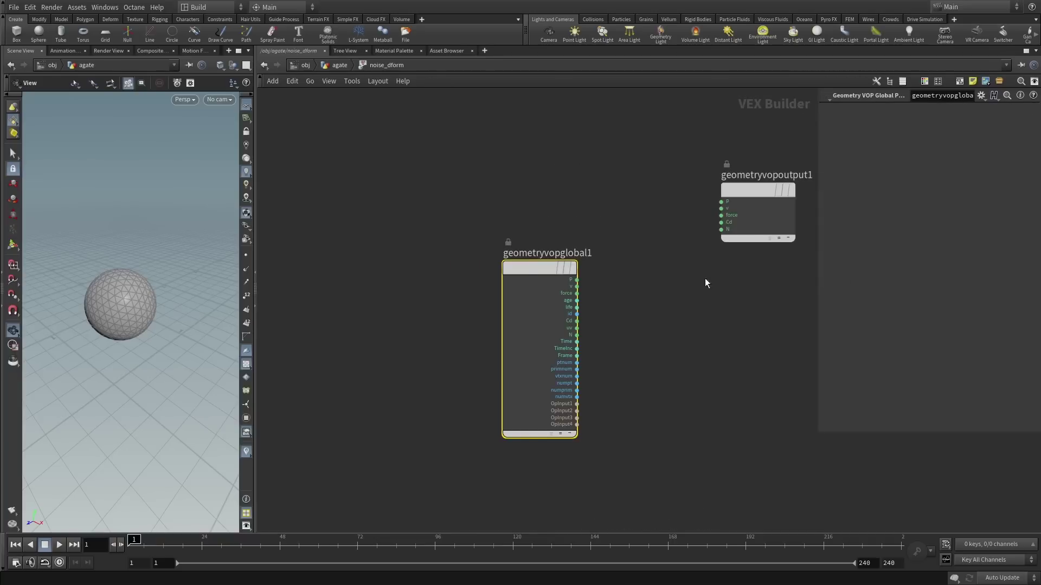
pyautogui.click(652, 314)
pyautogui.press('h')
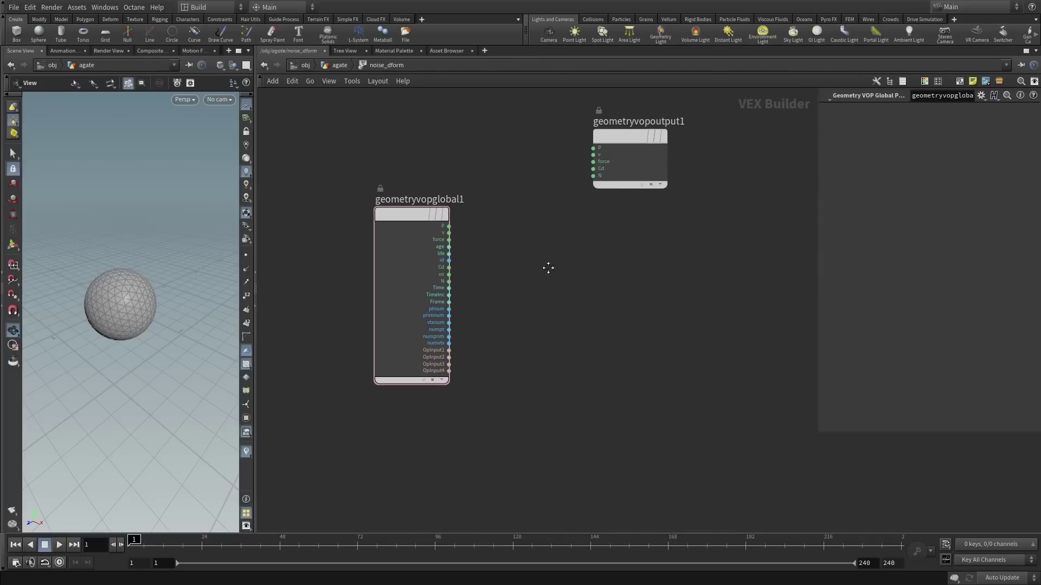
pyautogui.press('Tab')
pyautogui.write('aa')
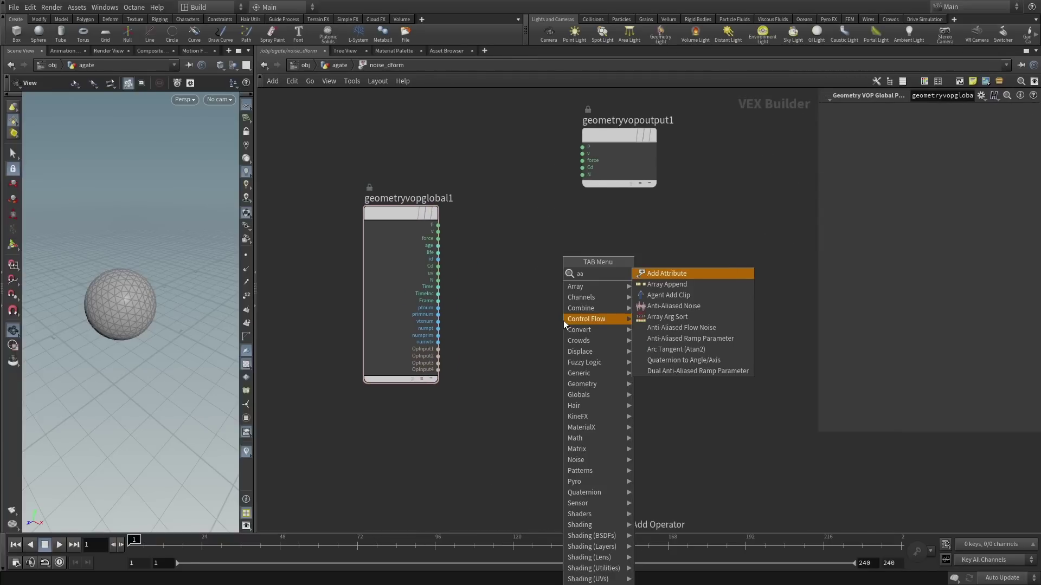
pyautogui.click(711, 307)
pyautogui.click(635, 272)
pyautogui.click(437, 225)
pyautogui.click(609, 284)
pyautogui.moveTo(641, 273); pyautogui.dragTo(553, 255)
pyautogui.click(664, 285)
pyautogui.moveTo(642, 169); pyautogui.dragTo(732, 228)
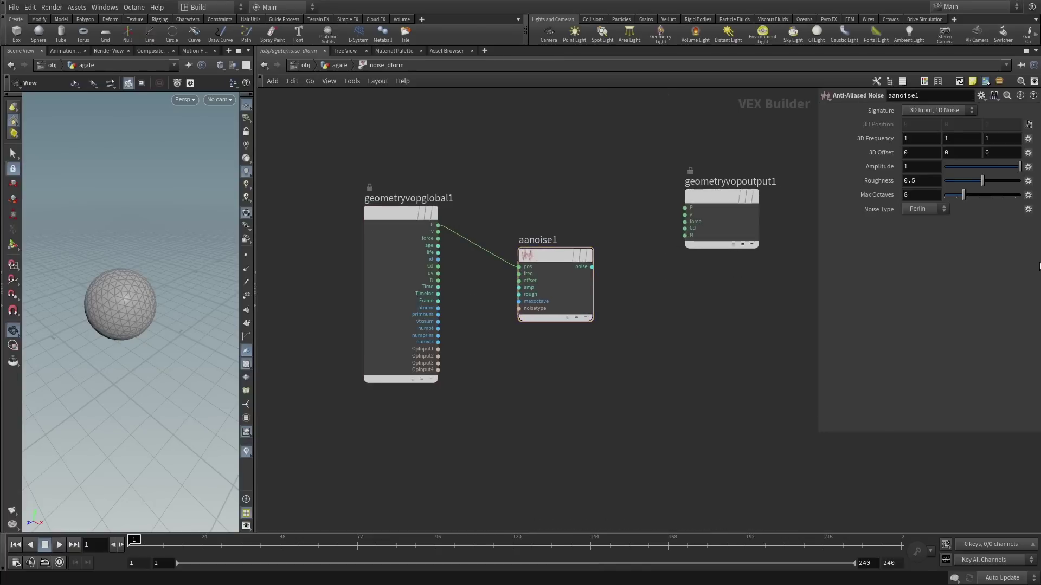
# - Add an Add node before the output, with global P as first input and the noise as second input
pyautogui.press('Tab')
pyautogui.write('add')
pyautogui.click(737, 274)
pyautogui.click(606, 215)
pyautogui.click(438, 225)
pyautogui.click(589, 225)
pyautogui.click(592, 267)
pyautogui.click(589, 231)
pyautogui.moveTo(618, 211); pyautogui.dragTo(634, 193)
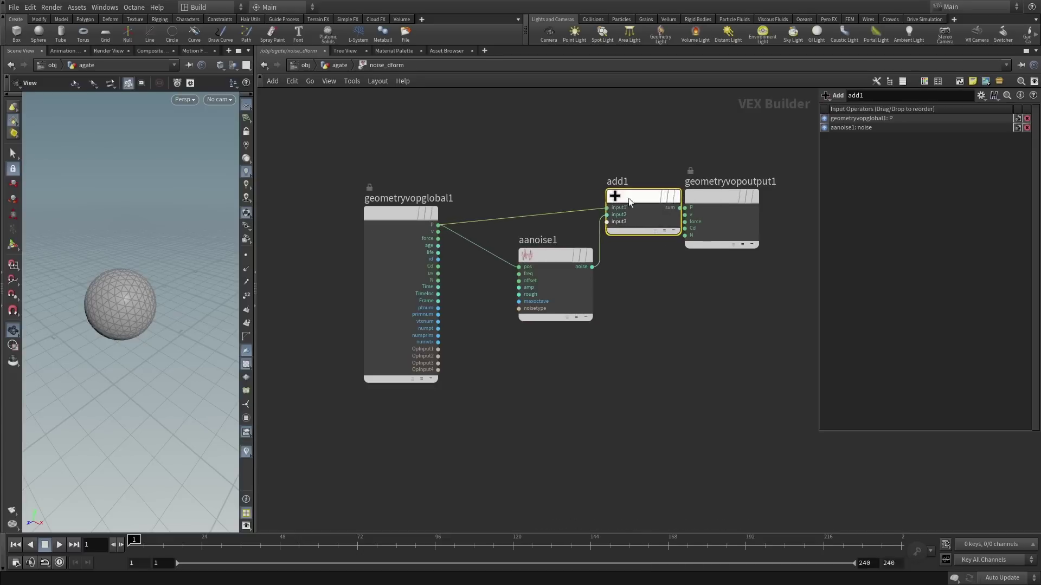
# - Disconnect the noise from the Add node, set its signature to 3D Input, 3D Noise, and reconnect it to the second input
pyautogui.rightClick(618, 265)
pyautogui.click(615, 262)
pyautogui.press('y')
pyautogui.moveTo(615, 258); pyautogui.dragTo(587, 254)
pyautogui.click(567, 257)
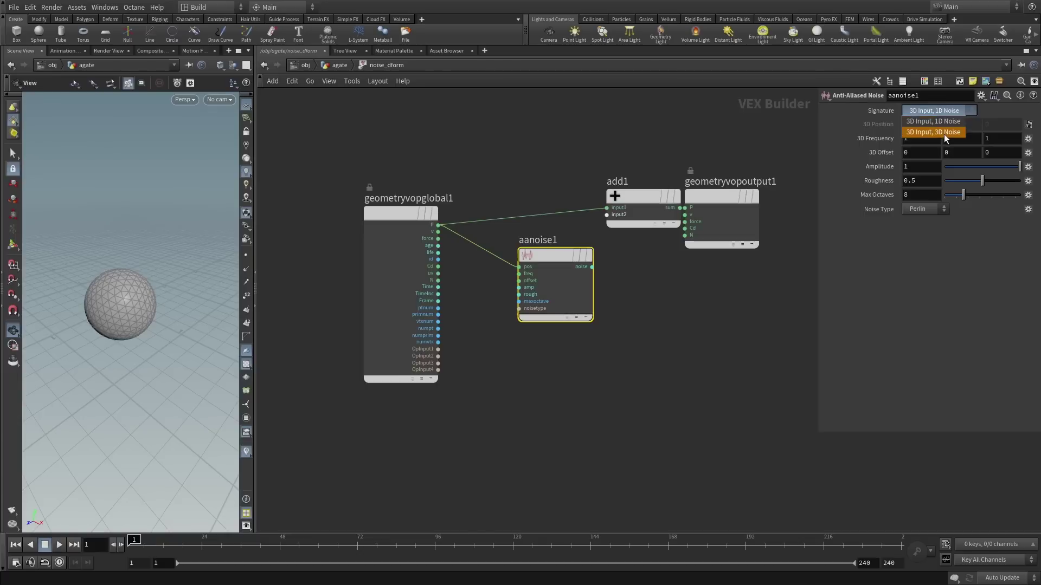
pyautogui.click(933, 132)
pyautogui.click(592, 267)
pyautogui.click(623, 223)
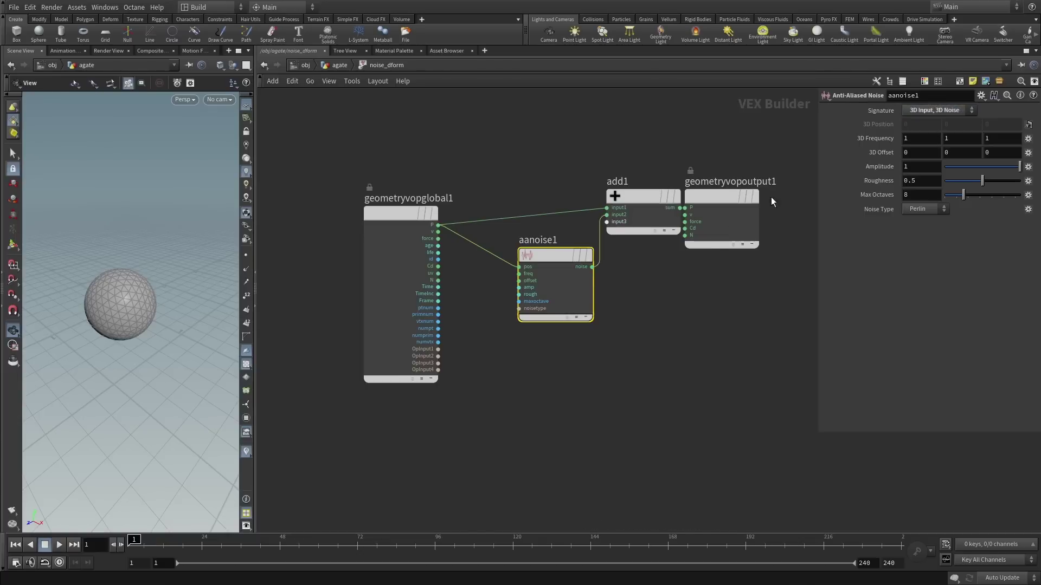
# - Move the geometry output node aside and connect the Add node's sum to its P input
pyautogui.moveTo(721, 196); pyautogui.dragTo(767, 189)
pyautogui.click(679, 208)
pyautogui.click(731, 200)
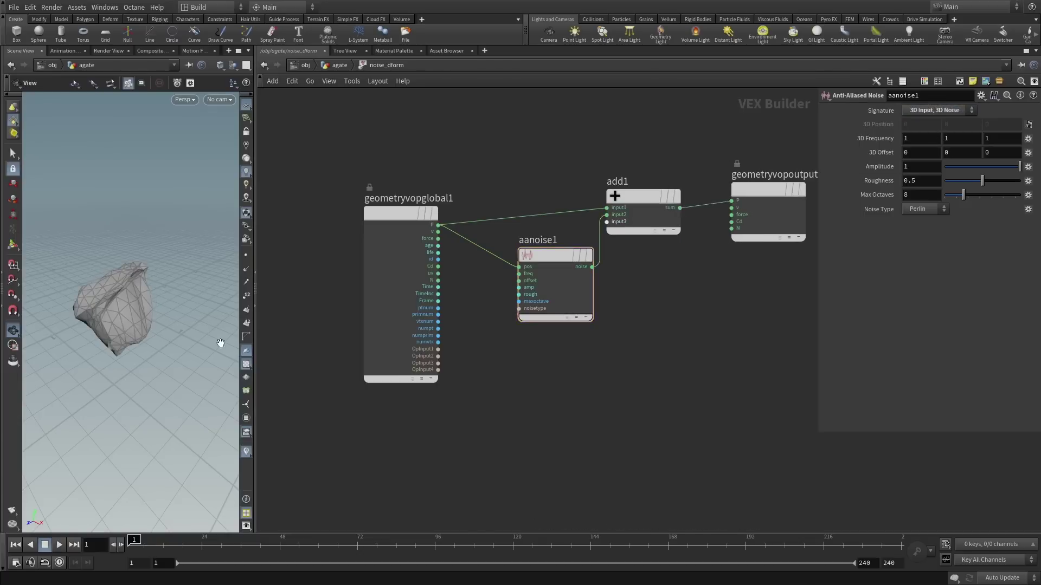
pyautogui.moveTo(110, 294); pyautogui.dragTo(132, 312)
pyautogui.scroll(2, 132, 311)
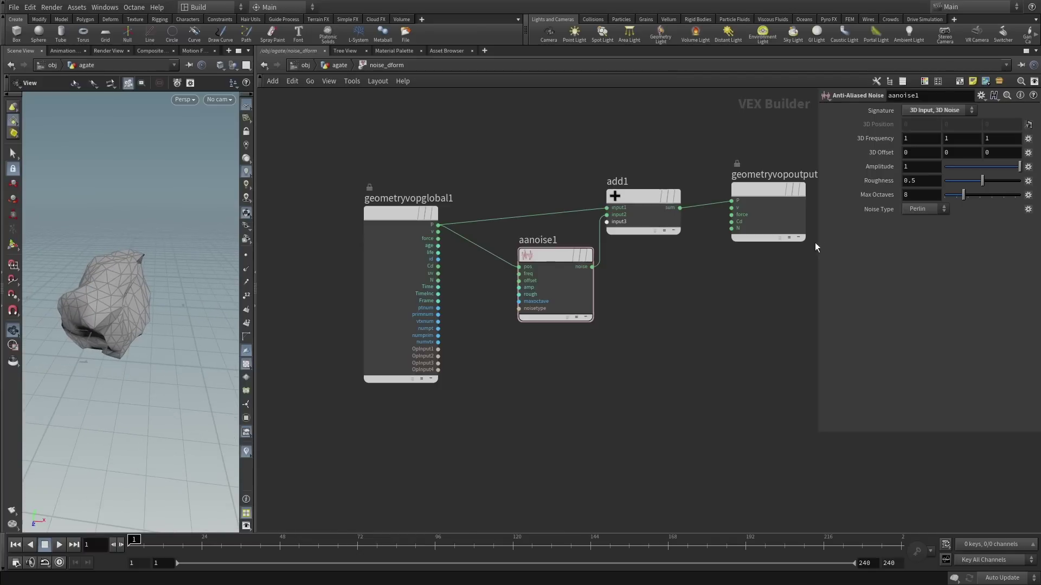
# - Move the global parameters node aside and insert a second Add node on the wire between P and the noise position
pyautogui.moveTo(401, 325); pyautogui.dragTo(303, 316)
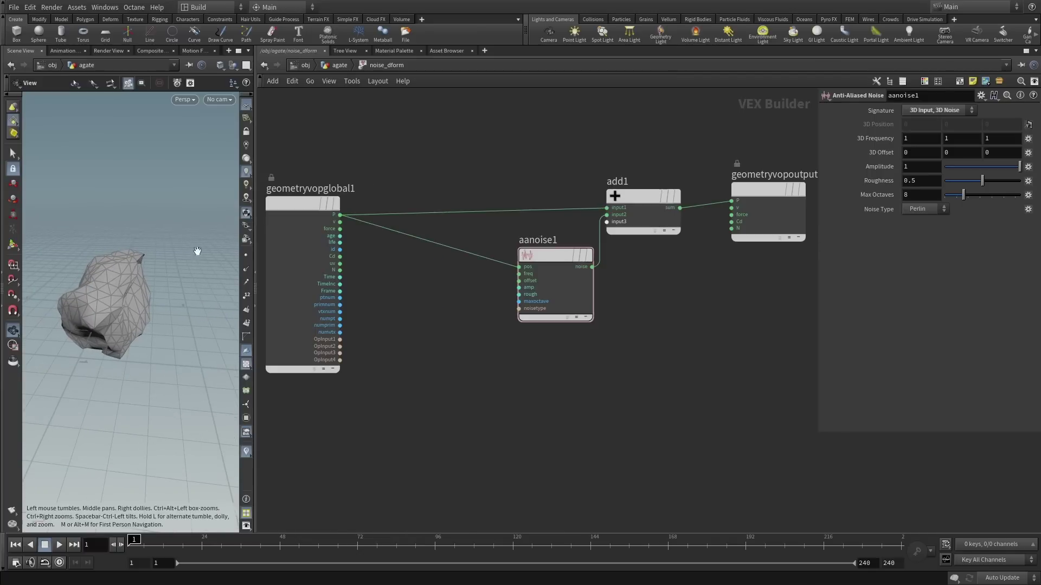
pyautogui.press('Tab')
pyautogui.write('add')
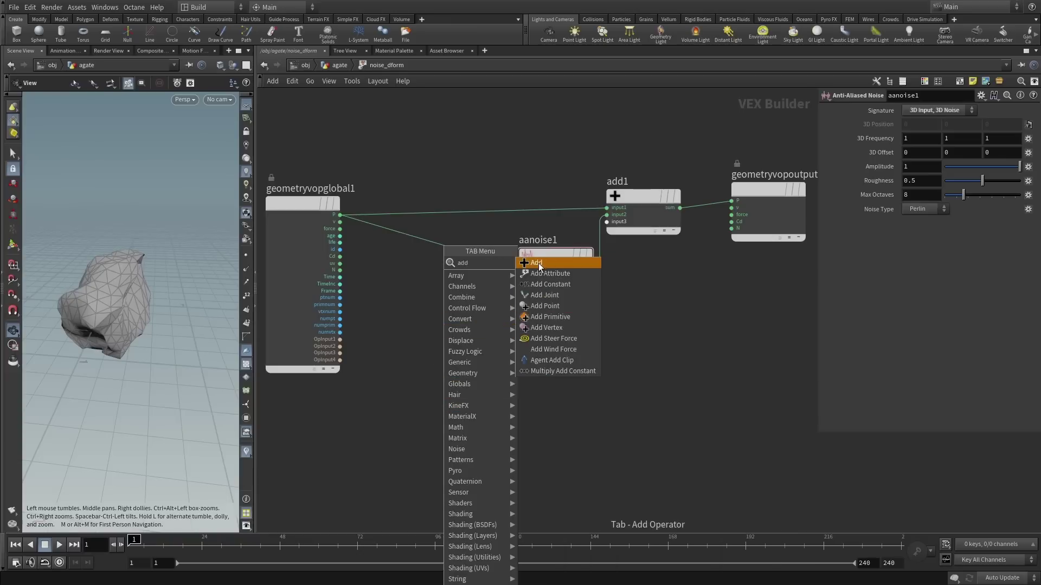
pyautogui.click(539, 263)
pyautogui.click(464, 252)
pyautogui.moveTo(461, 254); pyautogui.dragTo(479, 262)
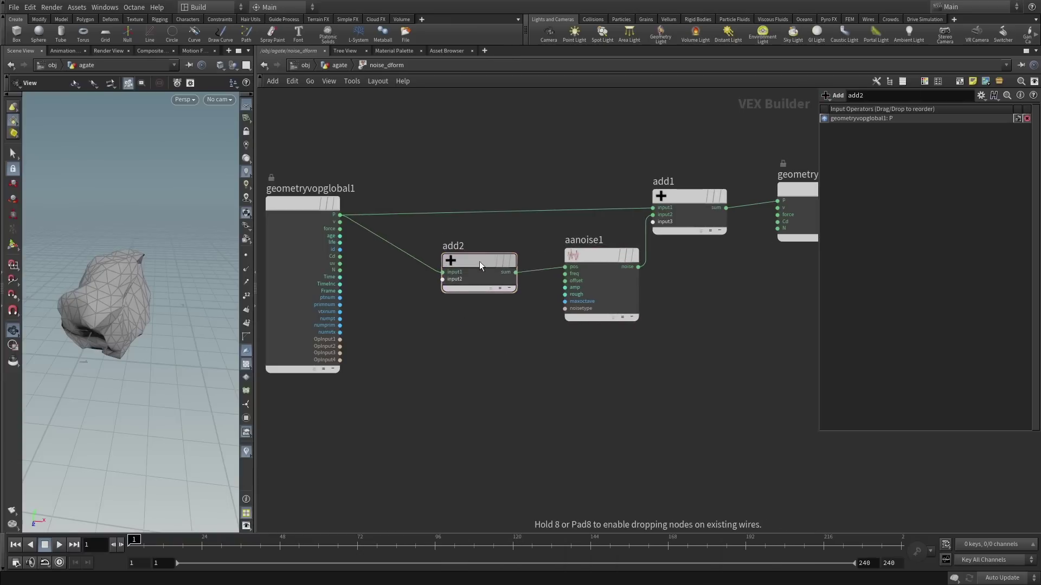
# - Place a Constant node below the new Add node and set its type to Vector
pyautogui.press('Tab')
pyautogui.moveTo(450, 385)
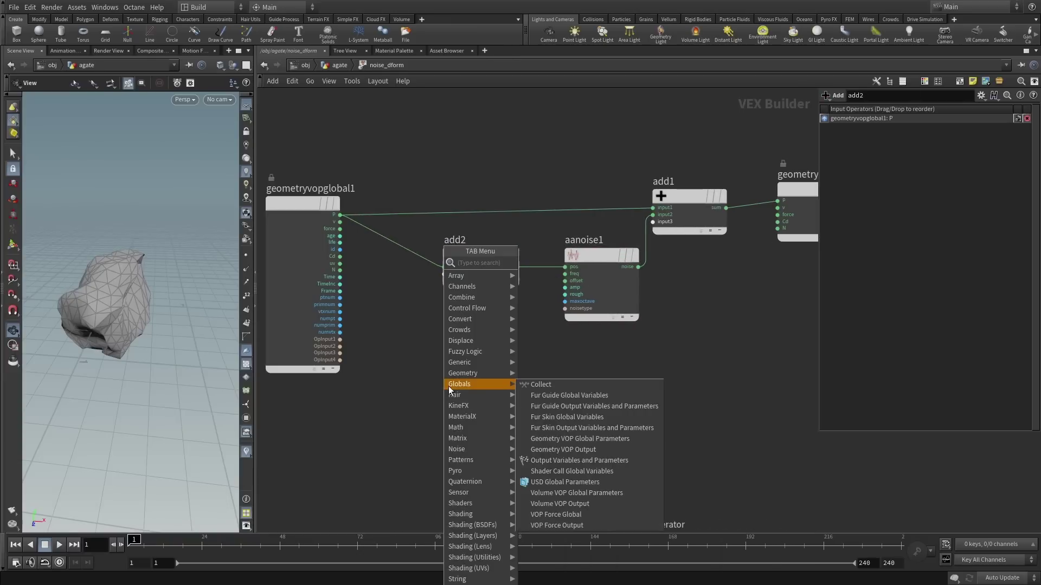
pyautogui.write('const')
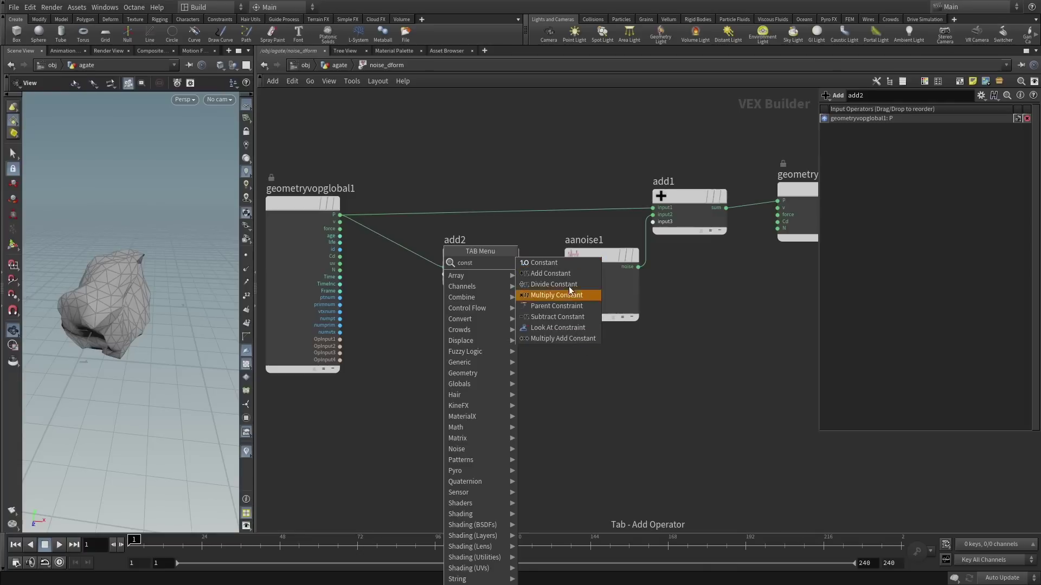
pyautogui.click(543, 263)
pyautogui.click(458, 344)
pyautogui.click(924, 111)
pyautogui.click(928, 197)
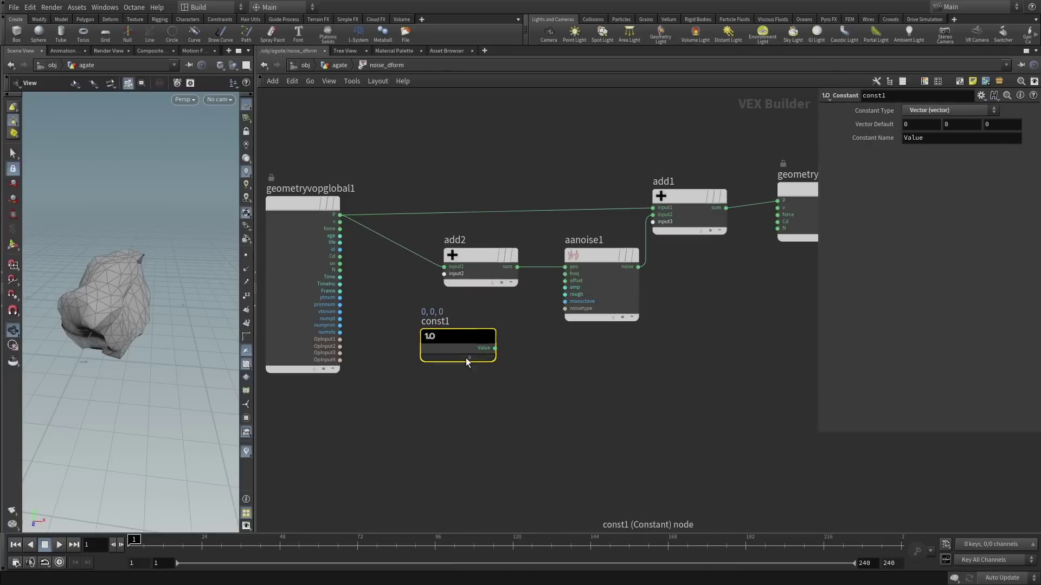
# - Connect the vector constant to the new Add node's second input and set its first component to 6.3
pyautogui.click(495, 348)
pyautogui.click(445, 274)
pyautogui.moveTo(458, 343); pyautogui.dragTo(441, 334)
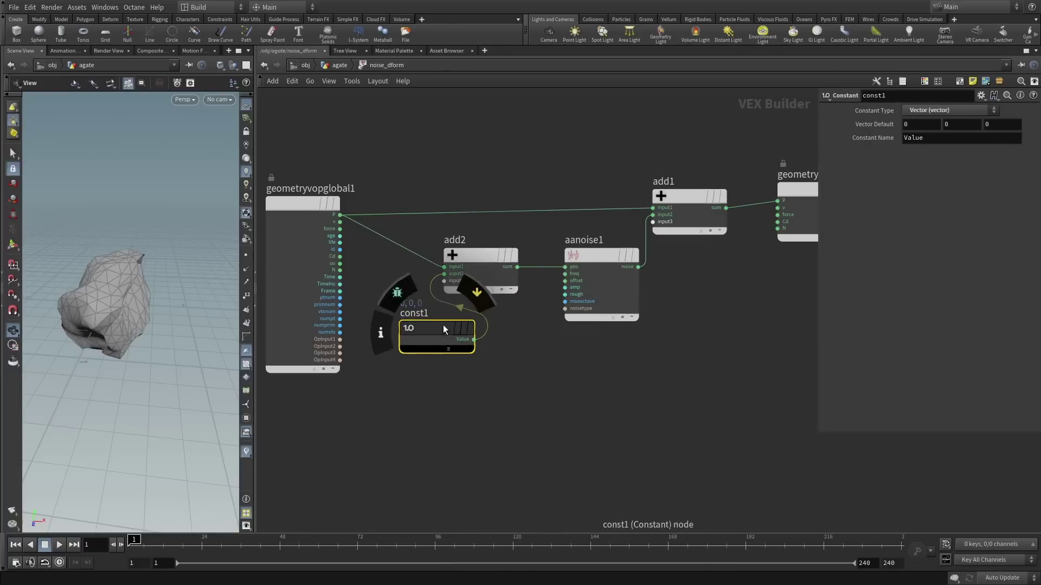
pyautogui.moveTo(914, 123); pyautogui.dragTo(1036, 110, button='middle')
pyautogui.moveTo(208, 297); pyautogui.dragTo(149, 310)
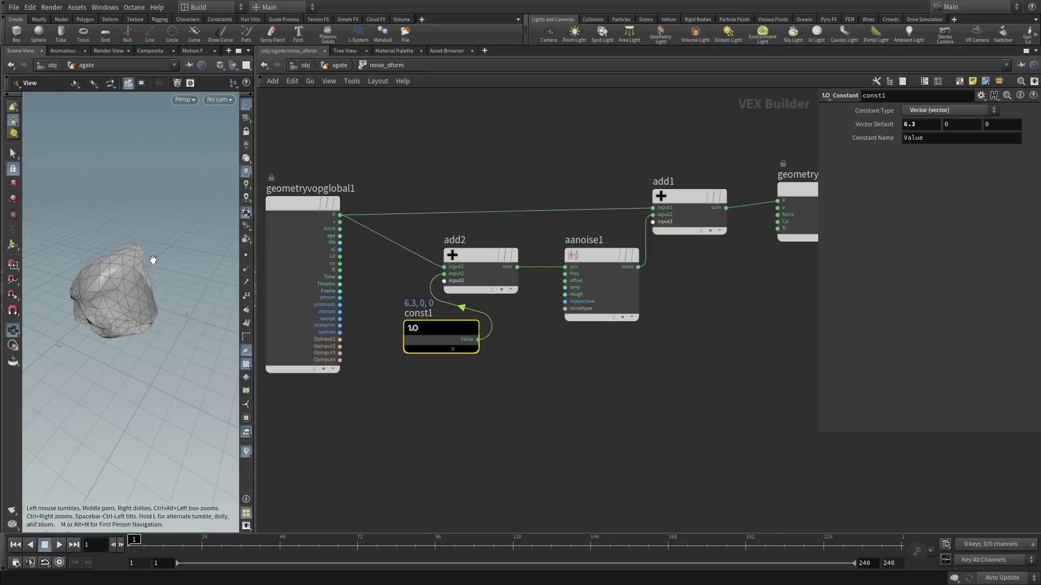
# - Add a second Anti-Aliased Noise node below the first and place a copy of the position-offset Add node before it
pyautogui.press('Tab')
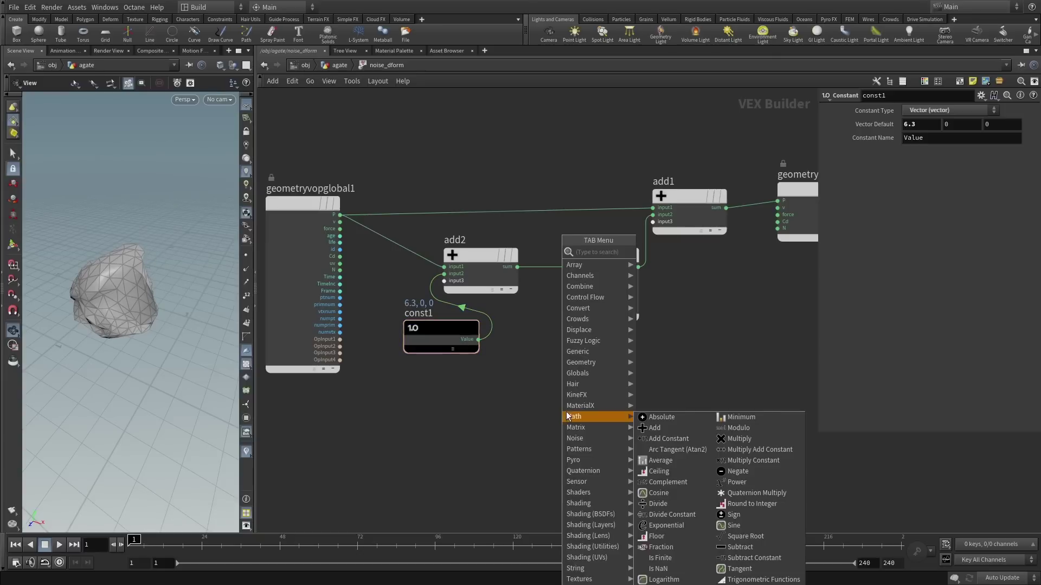
pyautogui.write('aa')
pyautogui.click(675, 284)
pyautogui.click(602, 407)
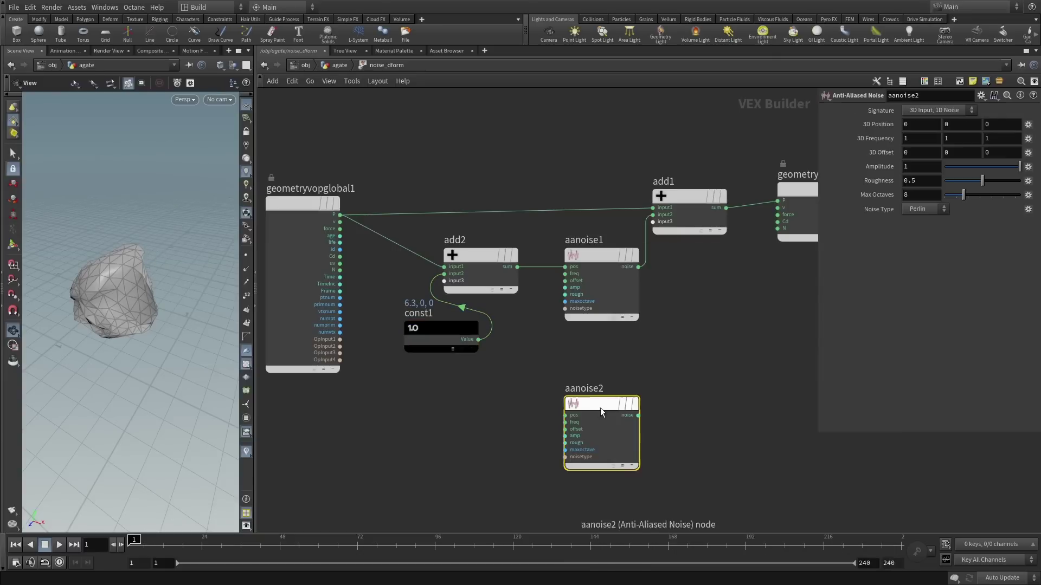
pyautogui.moveTo(602, 408); pyautogui.dragTo(596, 384)
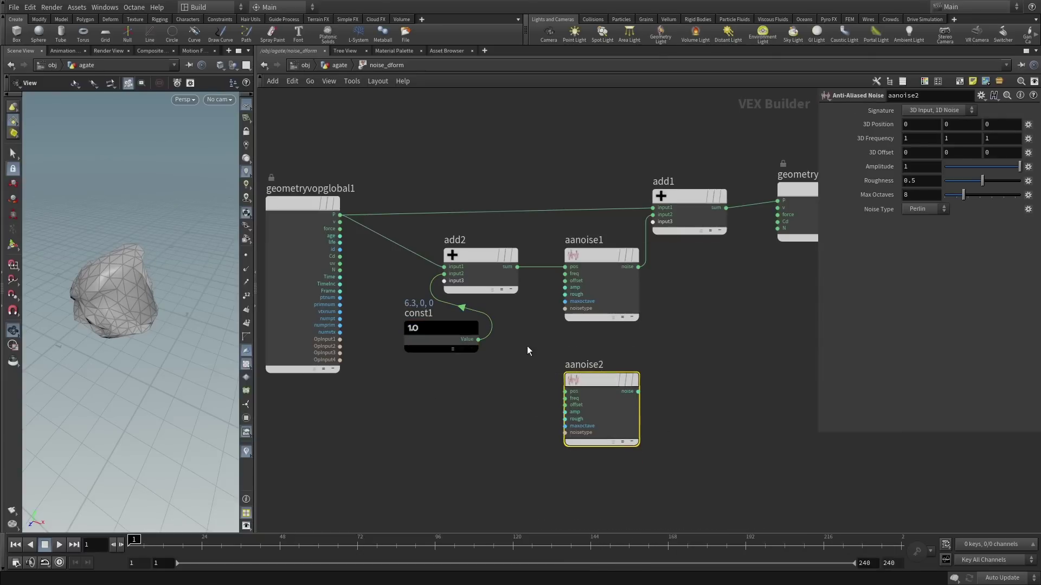
pyautogui.click(473, 273)
pyautogui.keyDown('alt'); pyautogui.moveTo(484, 275); pyautogui.dragTo(480, 388); pyautogui.keyUp('alt')
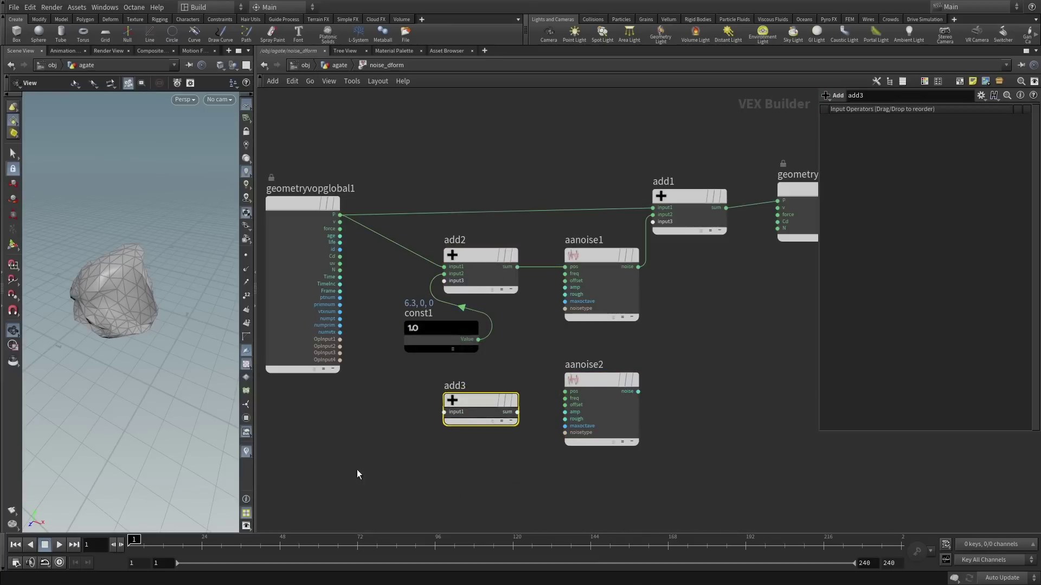
# - Duplicate the vector constant beneath the lower Add node, and feed P and the copied constant into that Add node's first two inputs
pyautogui.click(453, 340)
pyautogui.keyDown('alt'); pyautogui.moveTo(453, 341); pyautogui.dragTo(361, 476); pyautogui.keyUp('alt')
pyautogui.click(340, 215)
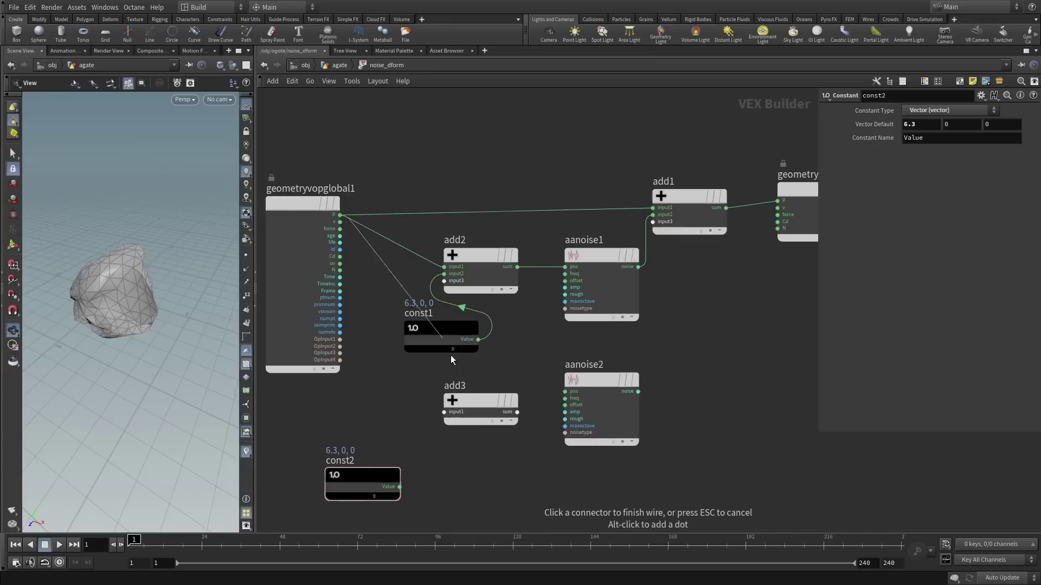
pyautogui.click(444, 412)
pyautogui.click(398, 487)
pyautogui.click(444, 419)
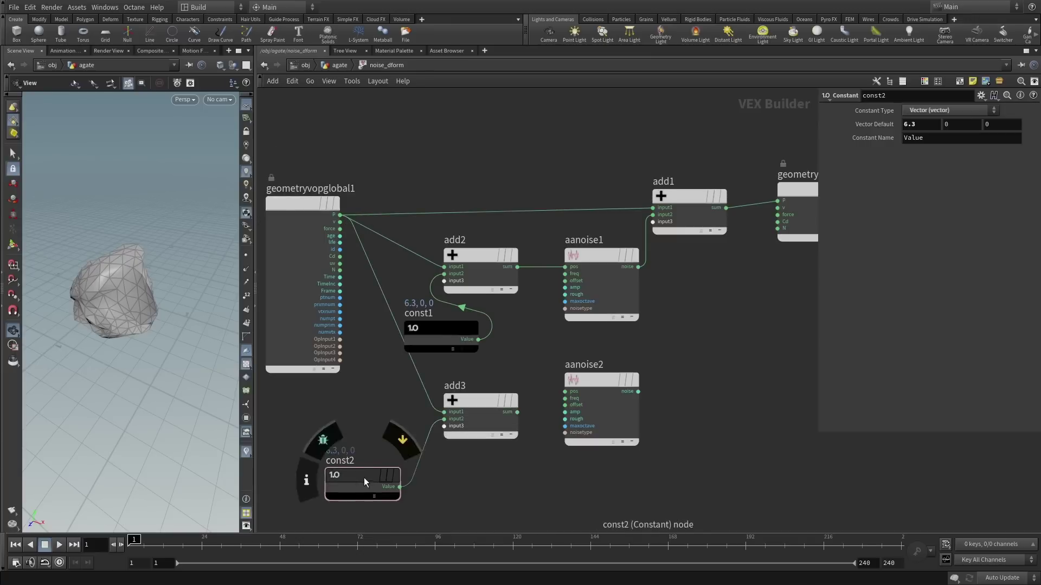
# - Connect the lower Add node's sum to the second noise's position and set the copied constant's second component to 10
pyautogui.moveTo(363, 478); pyautogui.dragTo(380, 455)
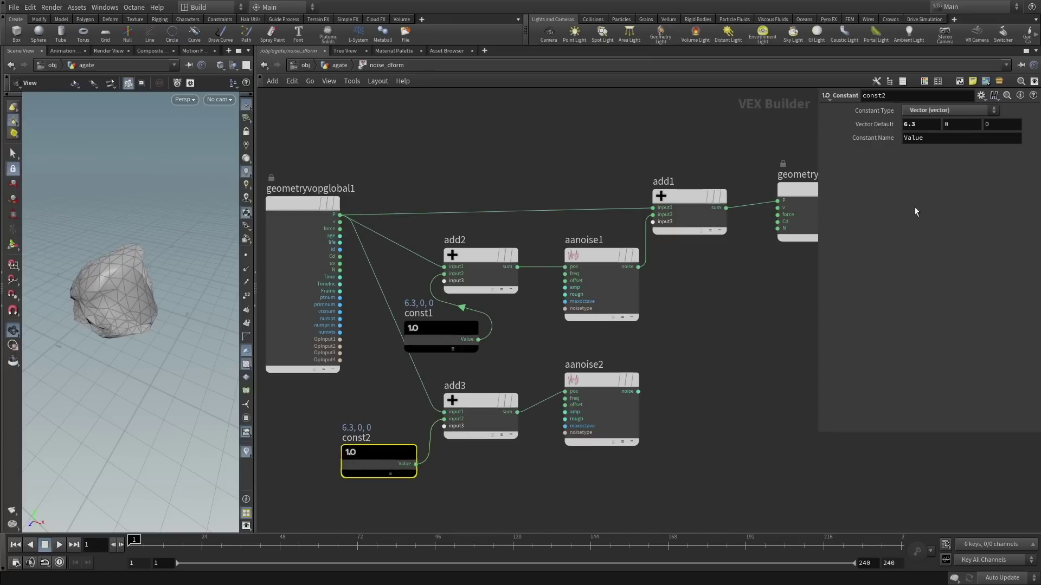
pyautogui.write('10')
pyautogui.press('Return')
pyautogui.moveTo(600, 381)
pyautogui.mouseDown()
pyautogui.moveTo(587, 390)
pyautogui.moveTo(603, 392)
pyautogui.mouseUp()
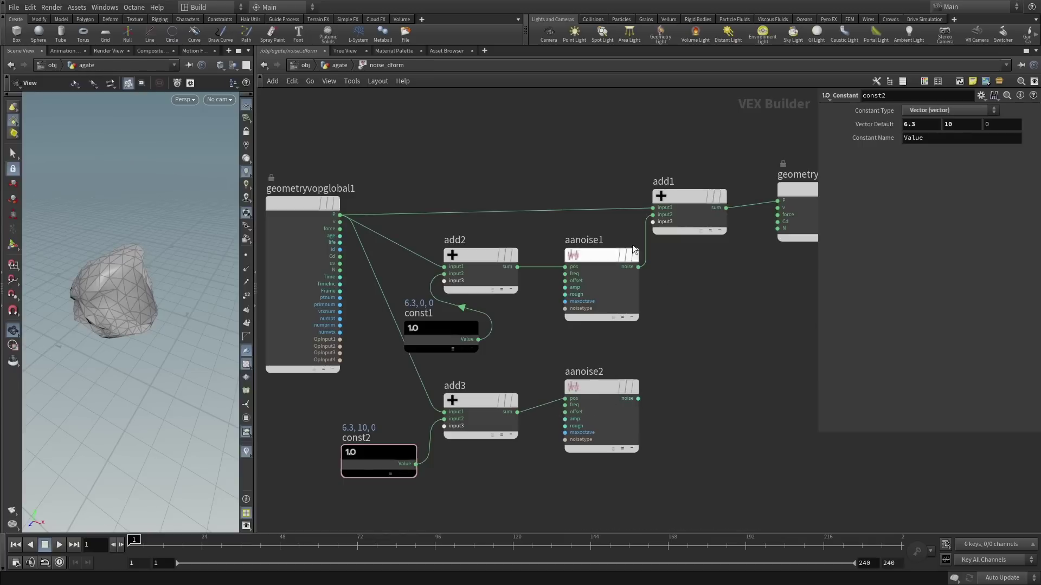
# - Insert a Multiply node between the first noise and the final Add node, spacing the nodes apart to make room
pyautogui.press('Tab')
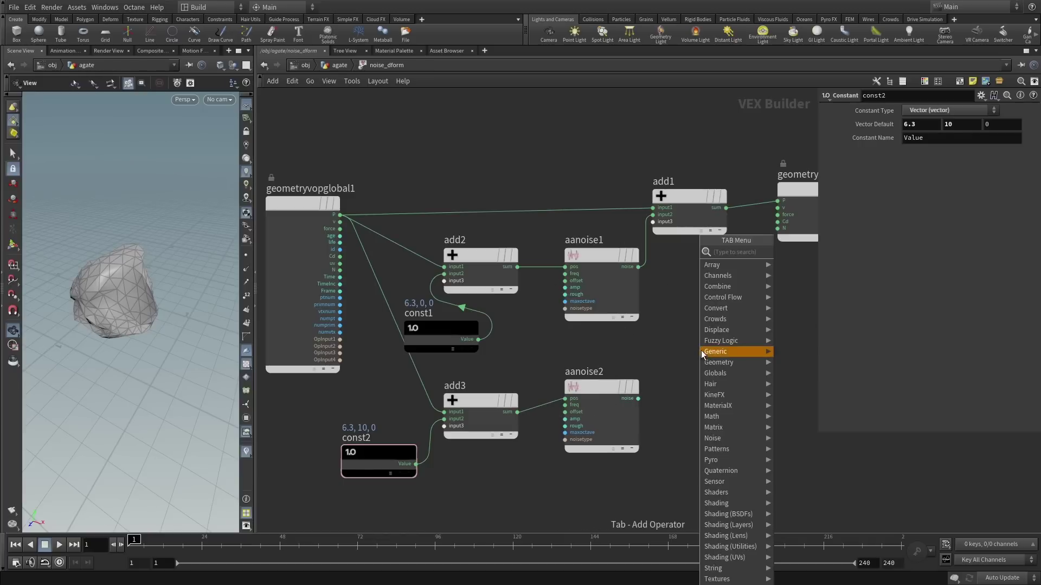
pyautogui.write('mult')
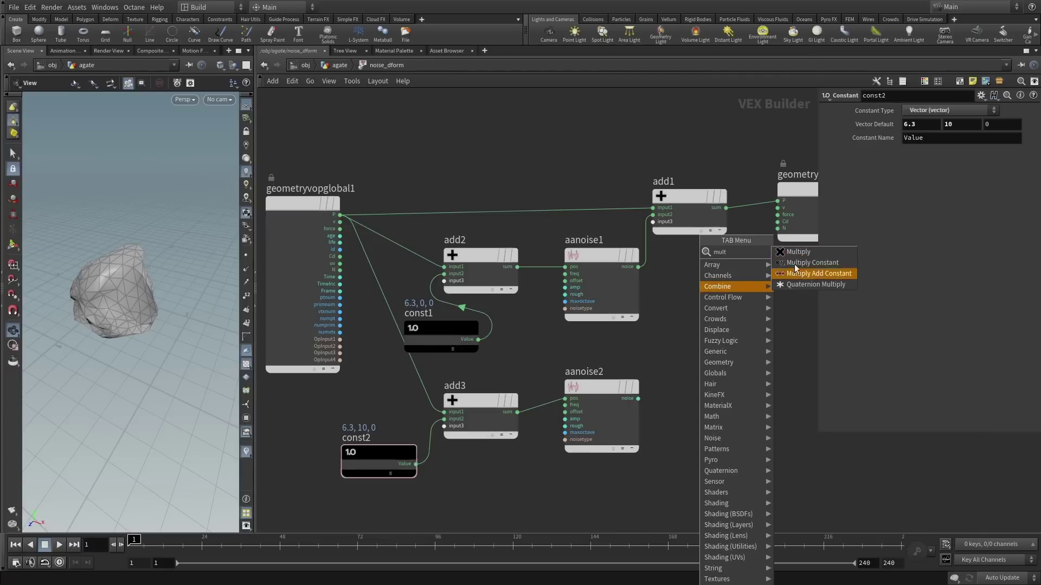
pyautogui.click(799, 253)
pyautogui.click(714, 323)
pyautogui.moveTo(707, 275); pyautogui.dragTo(542, 276, button='middle')
pyautogui.moveTo(528, 205); pyautogui.dragTo(680, 196)
pyautogui.moveTo(575, 300); pyautogui.dragTo(602, 226)
pyautogui.moveTo(558, 327); pyautogui.dragTo(605, 292, button='middle')
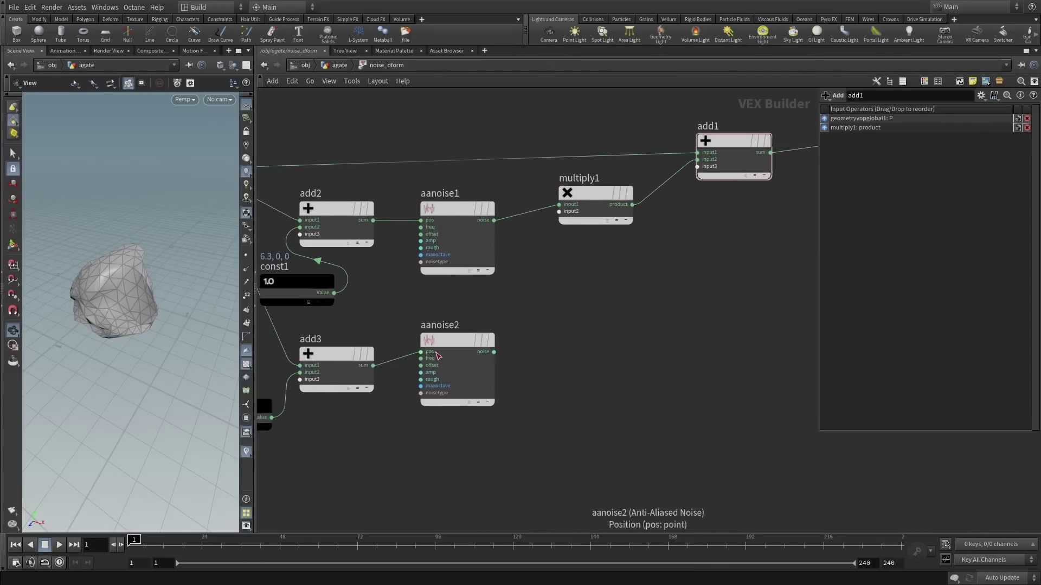
# - Add a Fit Range node after the second noise and route the noise through it into the Multiply node's second input
pyautogui.press('Tab')
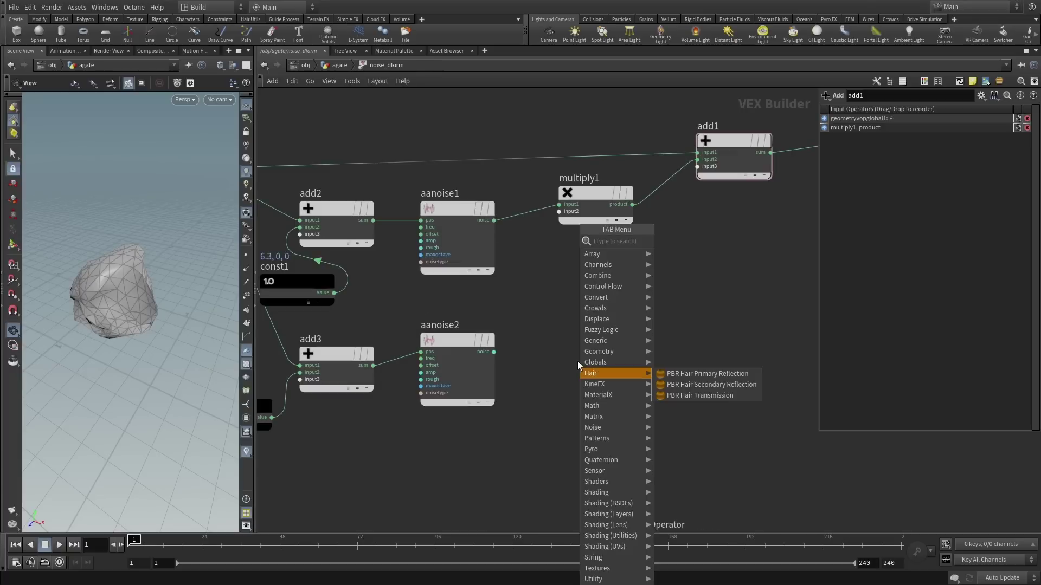
pyautogui.write('fit')
pyautogui.click(691, 240)
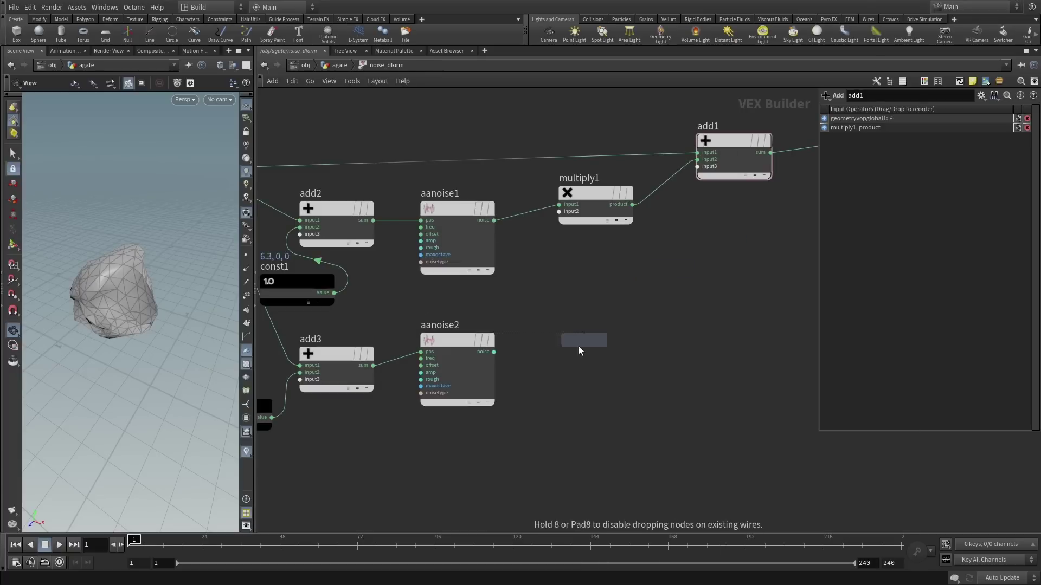
pyautogui.click(584, 336)
pyautogui.moveTo(584, 355); pyautogui.dragTo(564, 355)
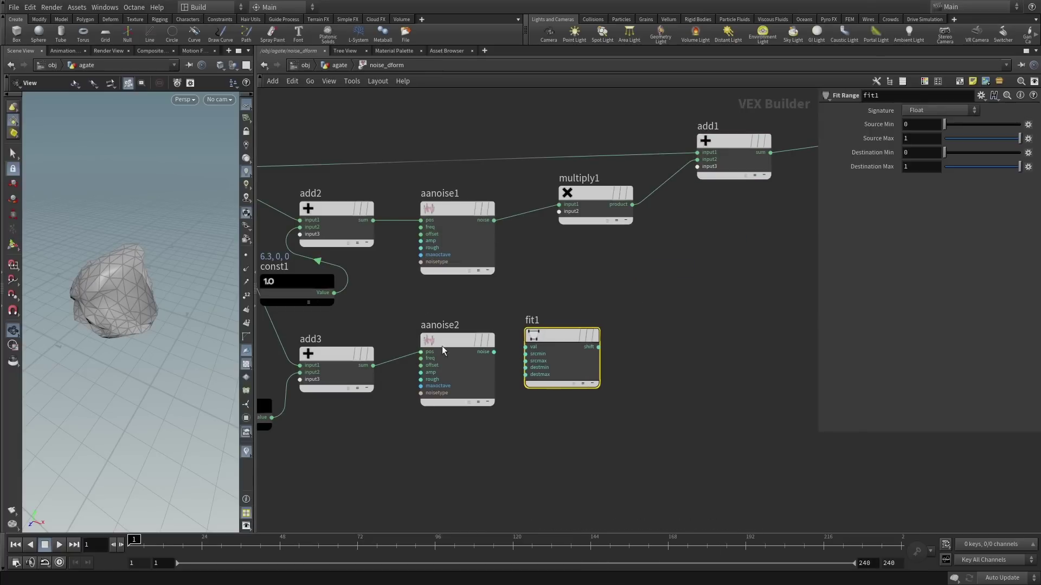
pyautogui.moveTo(494, 352); pyautogui.dragTo(559, 211)
pyautogui.click(617, 193)
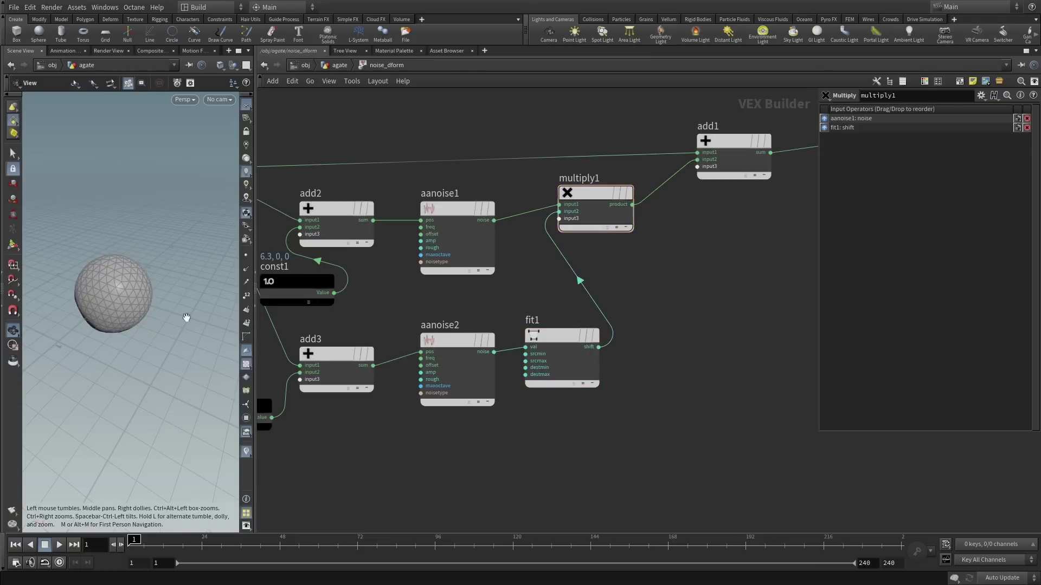
# - Set the Fit Range node's destination minimum to 1 and destination maximum to 3
pyautogui.click(559, 336)
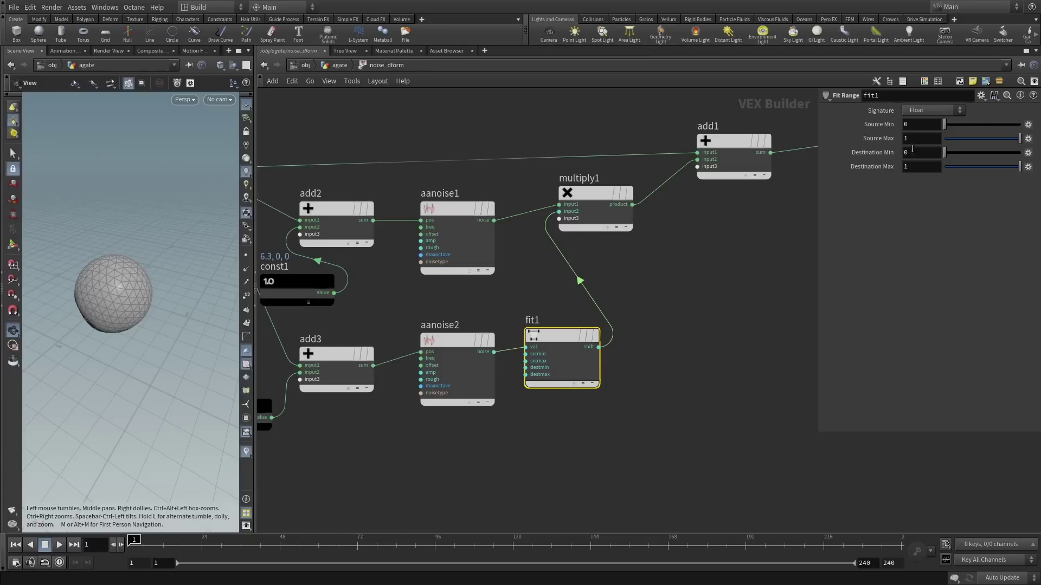
pyautogui.press('Tab')
pyautogui.write('3')
pyautogui.press('Return')
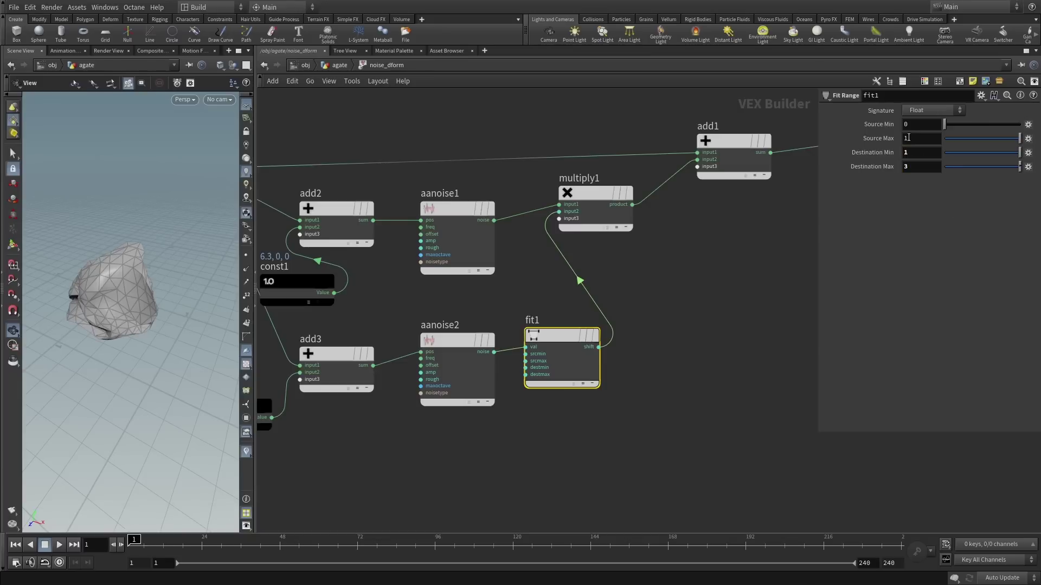
# - Set the first component of the lower vector constant to 17.6 to offset the second noise
pyautogui.moveTo(396, 414); pyautogui.dragTo(578, 403, button='middle')
pyautogui.click(409, 400)
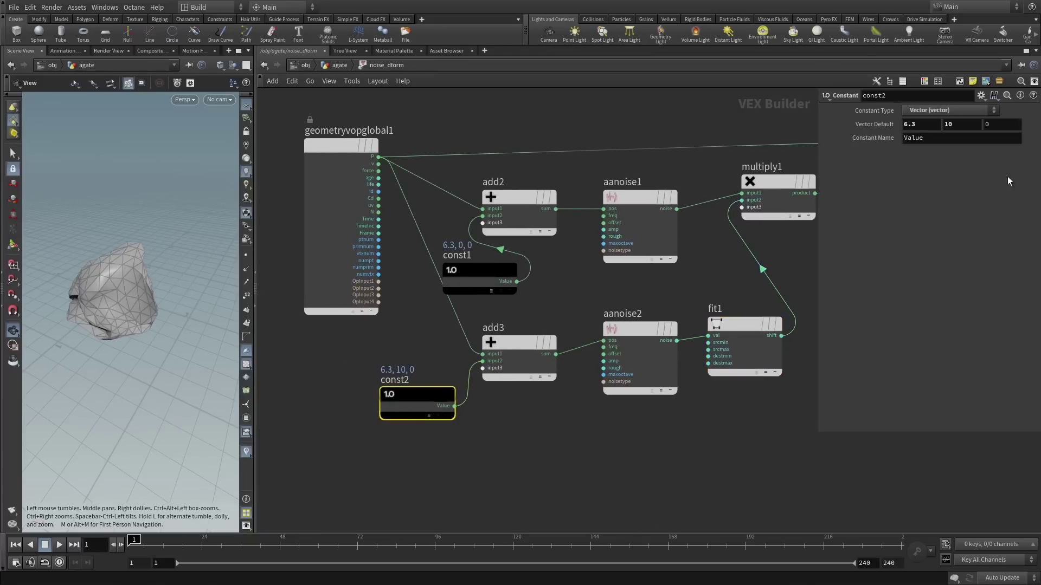
pyautogui.moveTo(908, 128); pyautogui.dragTo(919, 130, button='middle')
pyautogui.moveTo(95, 295)
pyautogui.mouseDown()
pyautogui.moveTo(184, 283)
pyautogui.moveTo(106, 289)
pyautogui.mouseUp()
pyautogui.moveTo(917, 125); pyautogui.dragTo(930, 125, button='middle')
# - Adjust the second noise's roughness and shift all components of its offset constant together to 25, 17.4, 7.4
pyautogui.click(645, 328)
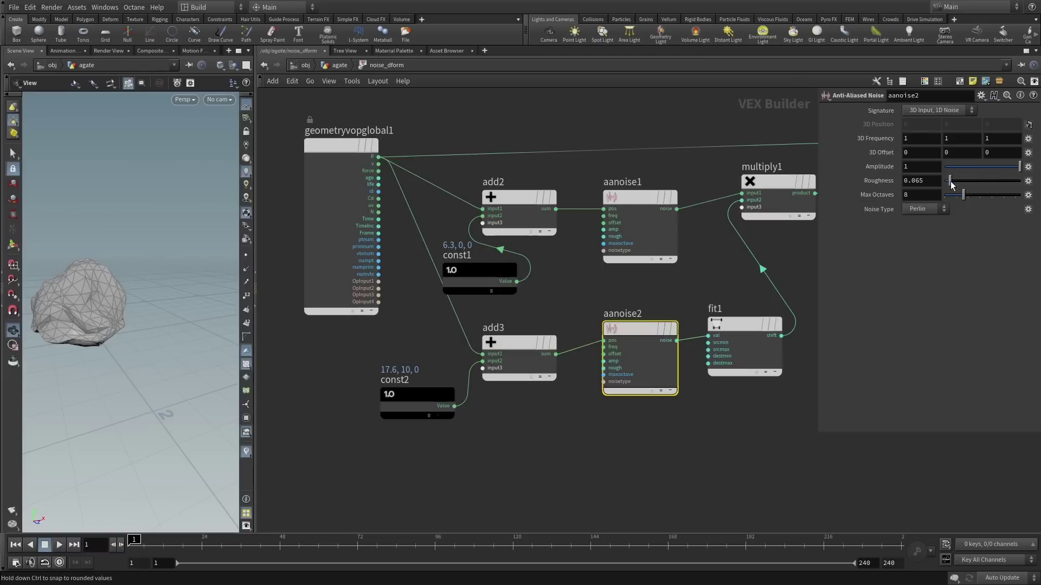
pyautogui.moveTo(953, 185); pyautogui.dragTo(952, 184)
pyautogui.moveTo(93, 296); pyautogui.dragTo(116, 325)
pyautogui.moveTo(876, 126); pyautogui.dragTo(948, 128, button='middle')
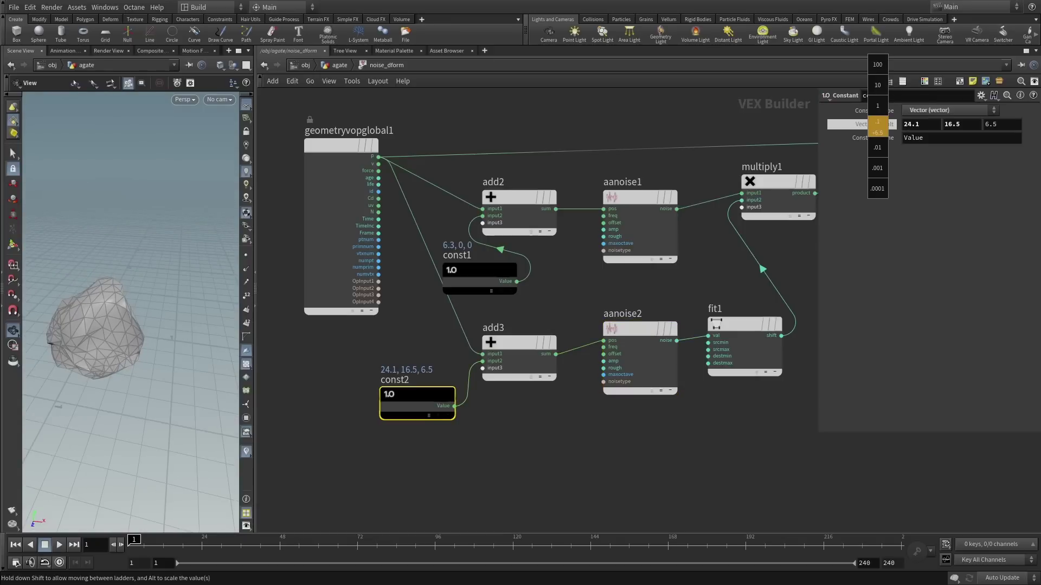
pyautogui.moveTo(865, 128); pyautogui.dragTo(918, 119, button='middle')
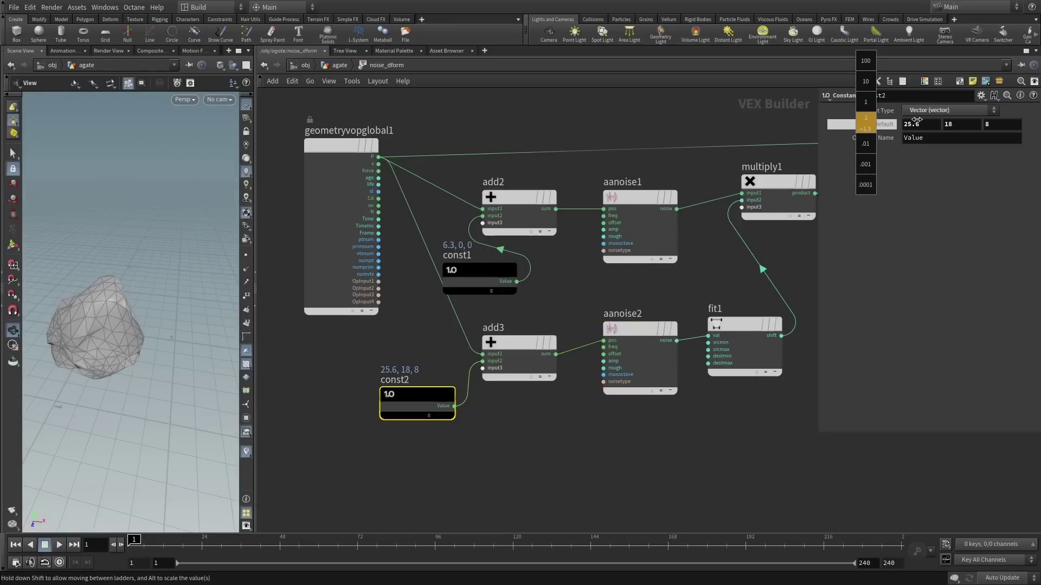
# - Raise the Fit Range node's destination maximum to 6 and check the deformed rock from several angles
pyautogui.click(744, 324)
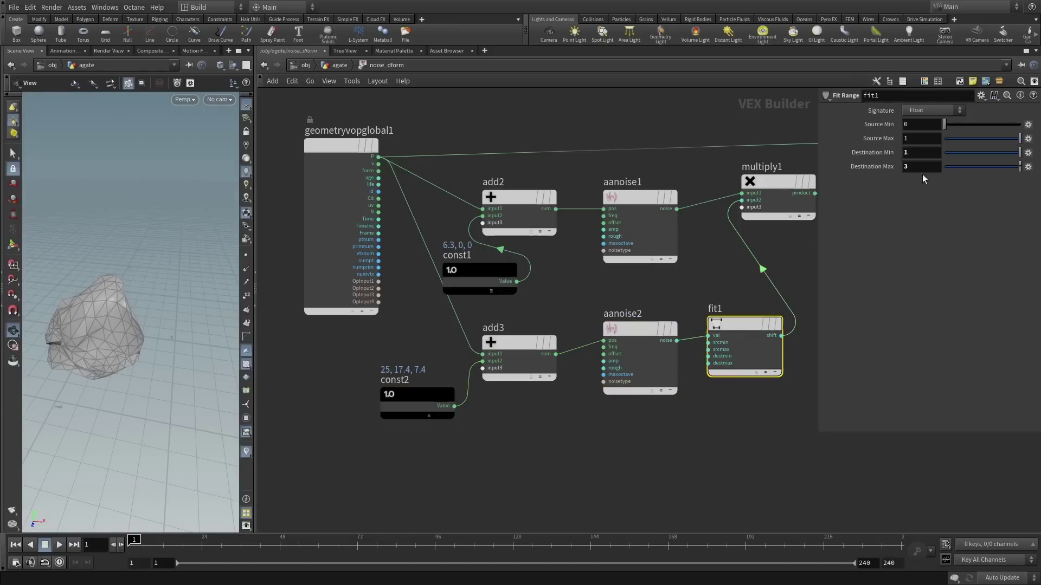
pyautogui.write('6')
pyautogui.press('Return')
pyautogui.moveTo(81, 325); pyautogui.dragTo(162, 352)
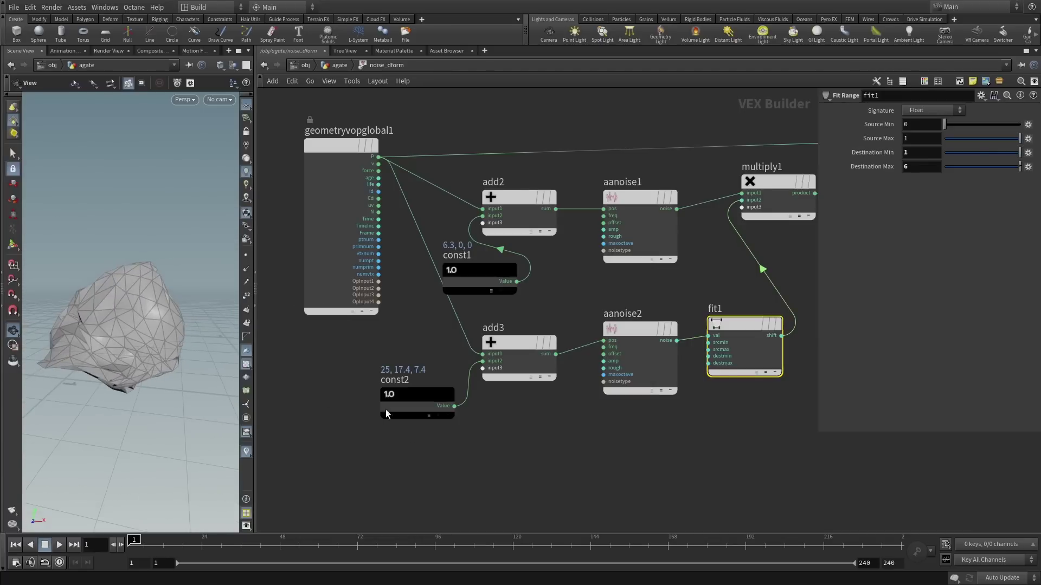
pyautogui.moveTo(130, 303); pyautogui.dragTo(151, 289)
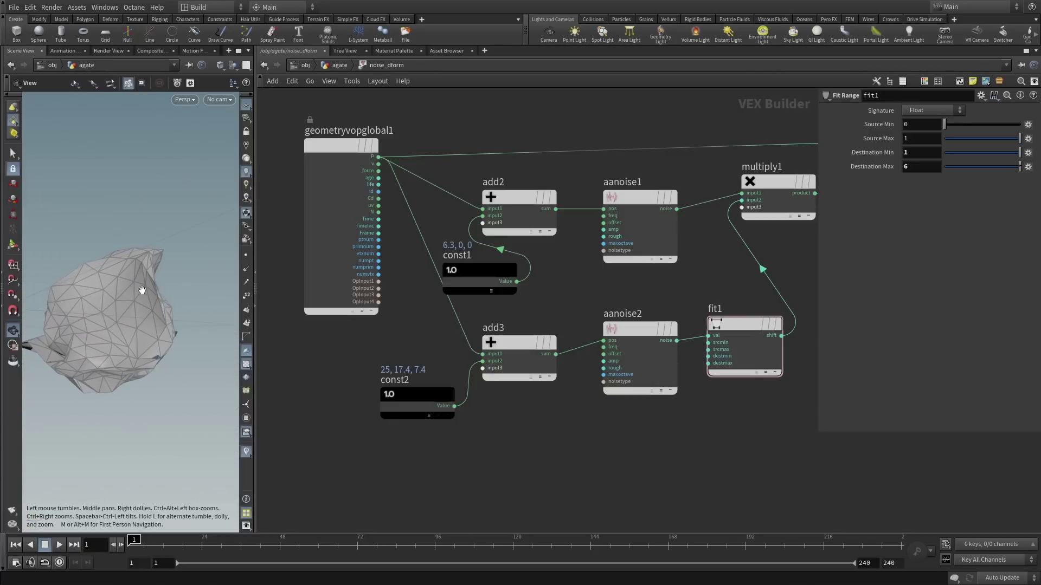
# - Return to the geometry network, append a VDB from Polygons node to noise_dform, display it and tidy the node layout
pyautogui.press('u')
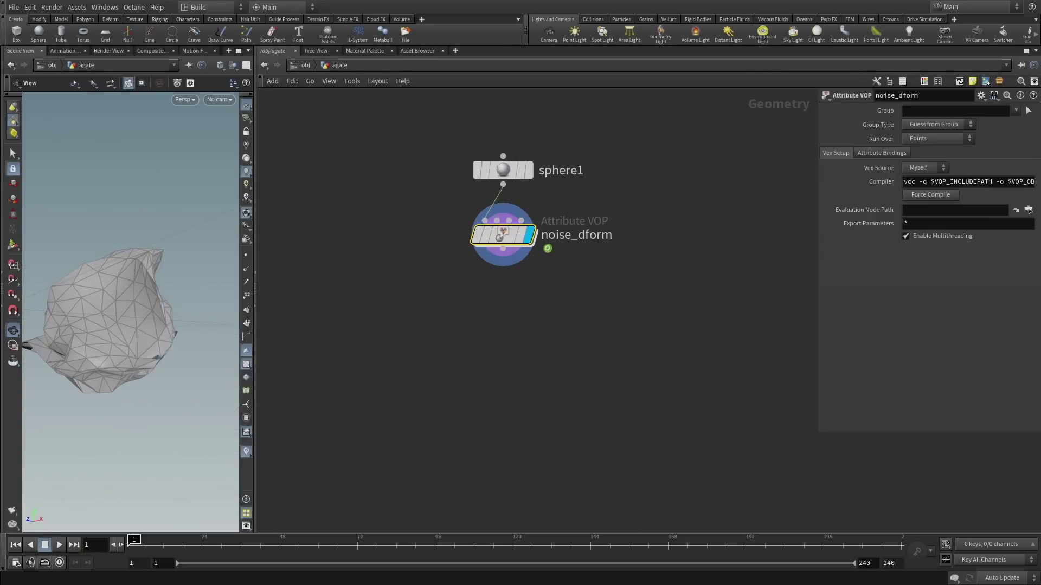
pyautogui.moveTo(199, 309); pyautogui.dragTo(144, 309)
pyautogui.press('Tab')
pyautogui.write('vdb')
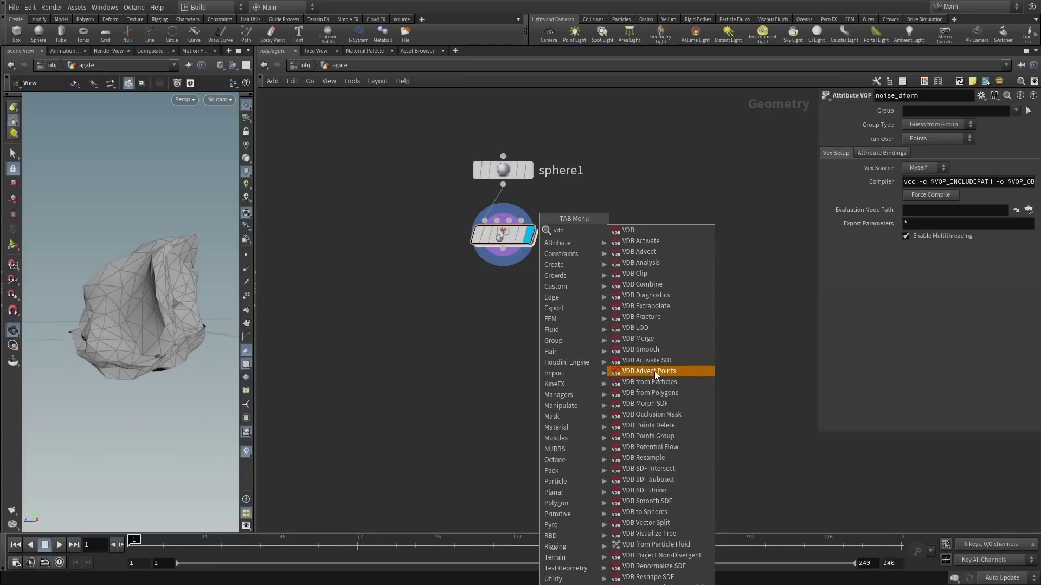
pyautogui.click(651, 392)
pyautogui.click(535, 342)
pyautogui.click(504, 250)
pyautogui.click(533, 343)
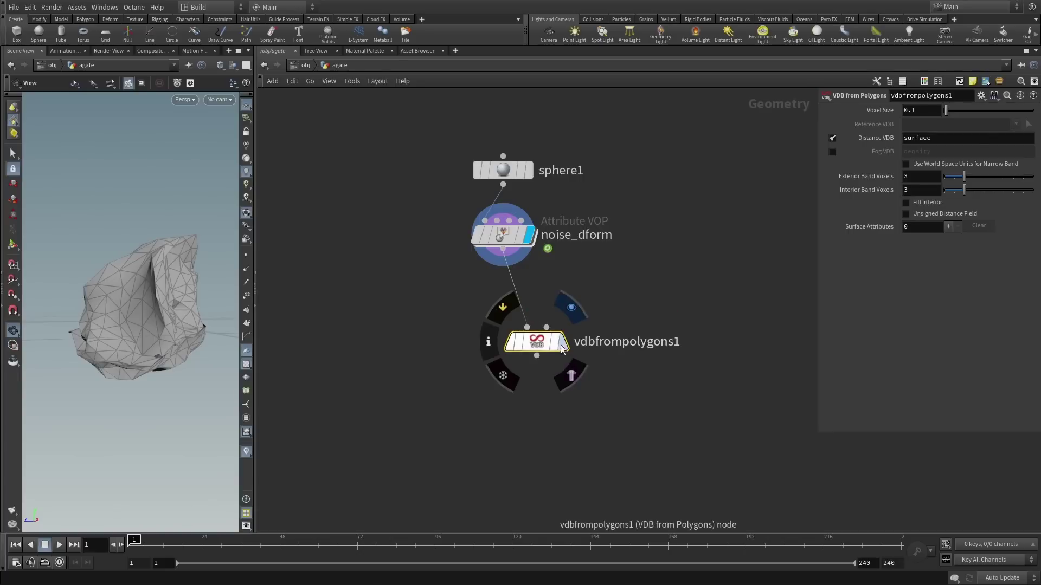
pyautogui.press('l')
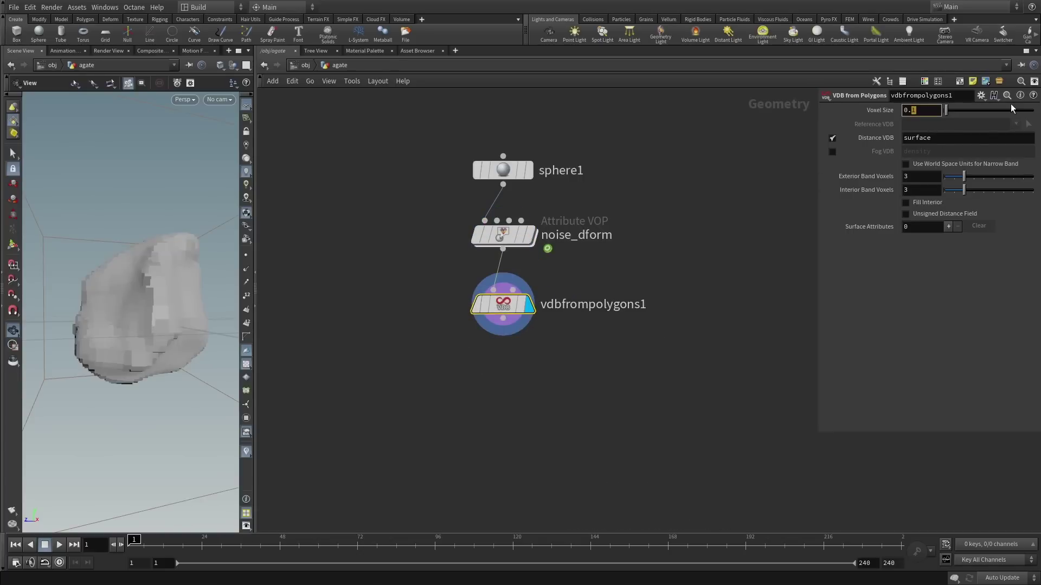
# - Set the VDB from Polygons voxel size to 0.01 and inspect the resulting surface
pyautogui.write('01')
pyautogui.press('Return')
pyautogui.moveTo(149, 296); pyautogui.dragTo(201, 302)
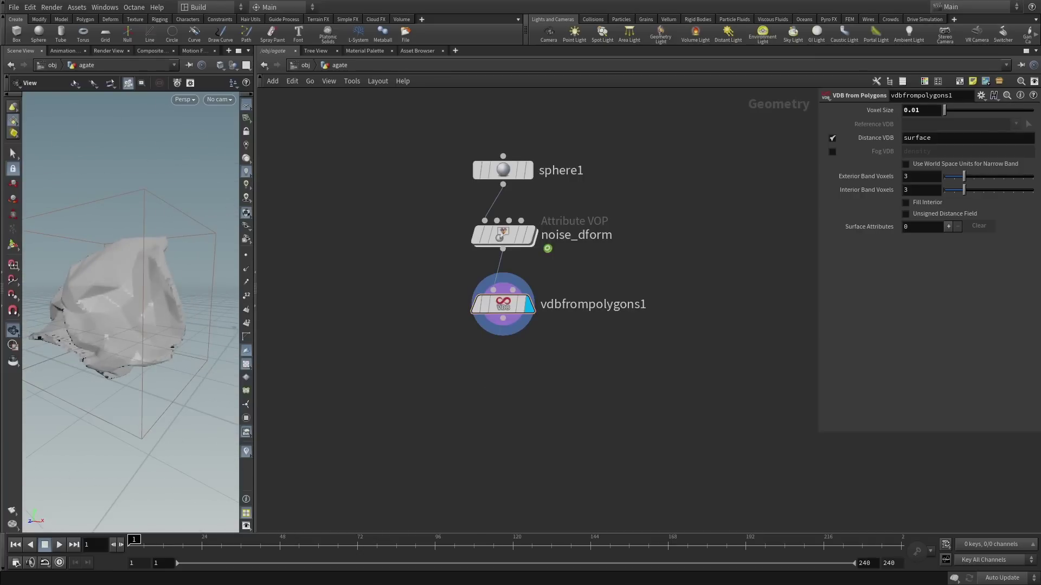
# - Append a VDB Smooth node after the VDB from Polygons node, display it and inspect the smoothed rock
pyautogui.press('Tab')
pyautogui.write('vdbs')
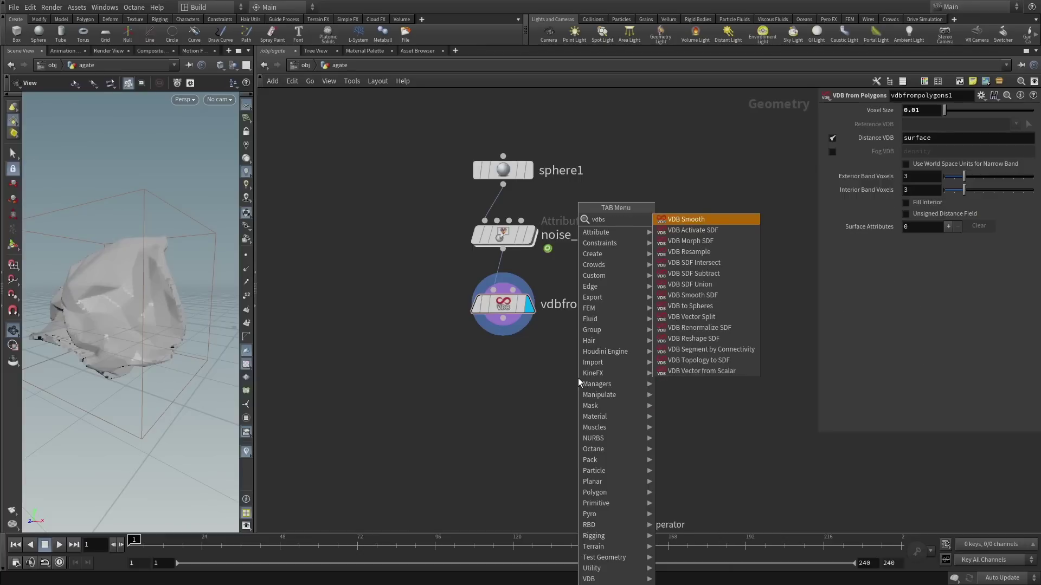
pyautogui.press('Return')
pyautogui.click(550, 382)
pyautogui.moveTo(550, 383); pyautogui.dragTo(503, 367)
pyautogui.moveTo(117, 314); pyautogui.dragTo(147, 309)
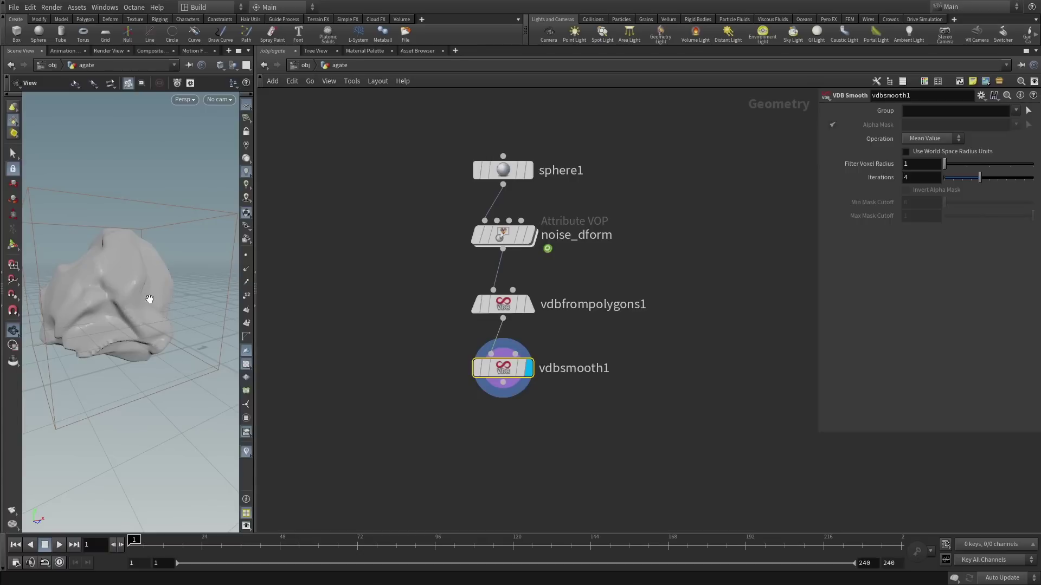
pyautogui.moveTo(179, 284); pyautogui.dragTo(151, 262)
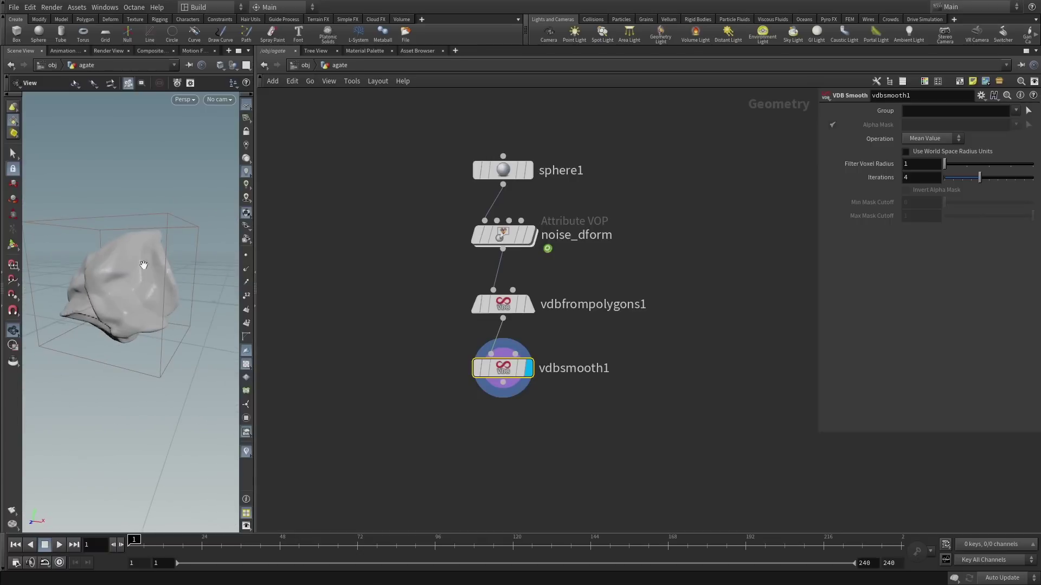
# - Add a Convert VDB node and wire it directly below the VDB Smooth node
pyautogui.press('Tab')
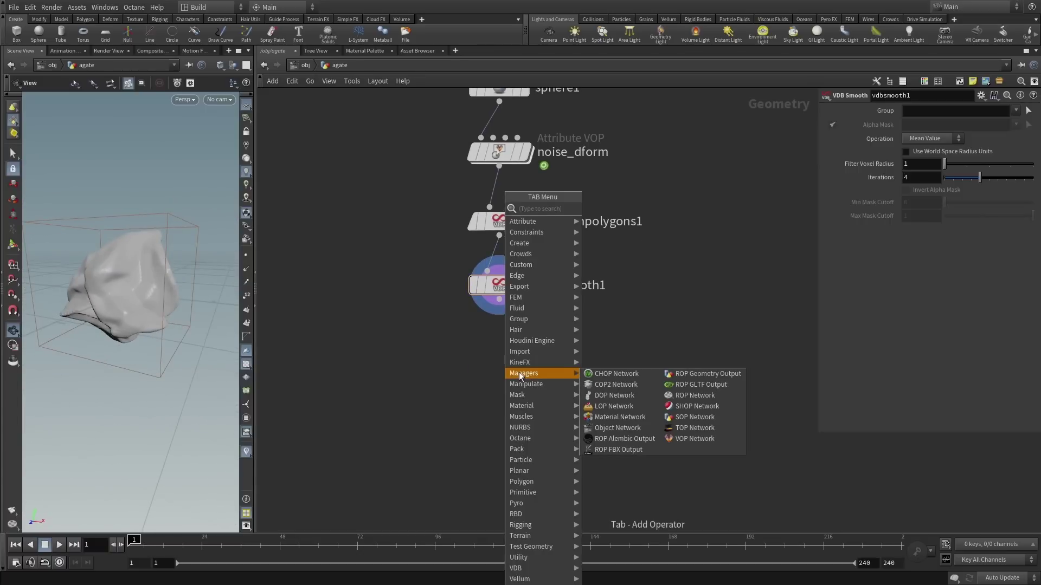
pyautogui.write('vd')
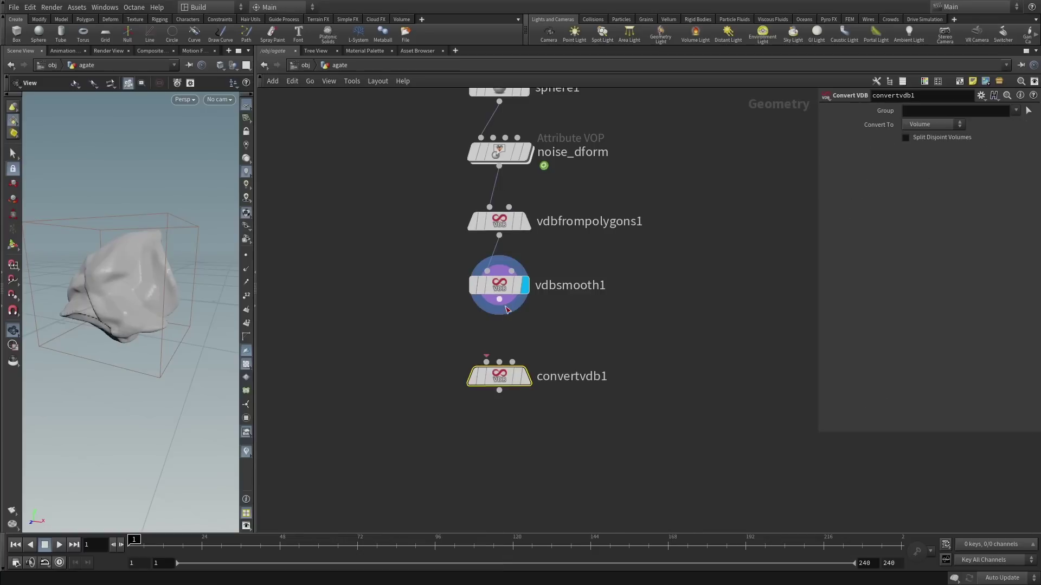
pyautogui.click(499, 299)
pyautogui.click(487, 362)
pyautogui.moveTo(499, 375); pyautogui.dragTo(499, 344)
# - Set the Convert VDB node to convert to Polygons, display it and inspect the mesh up close
pyautogui.click(931, 127)
pyautogui.click(919, 157)
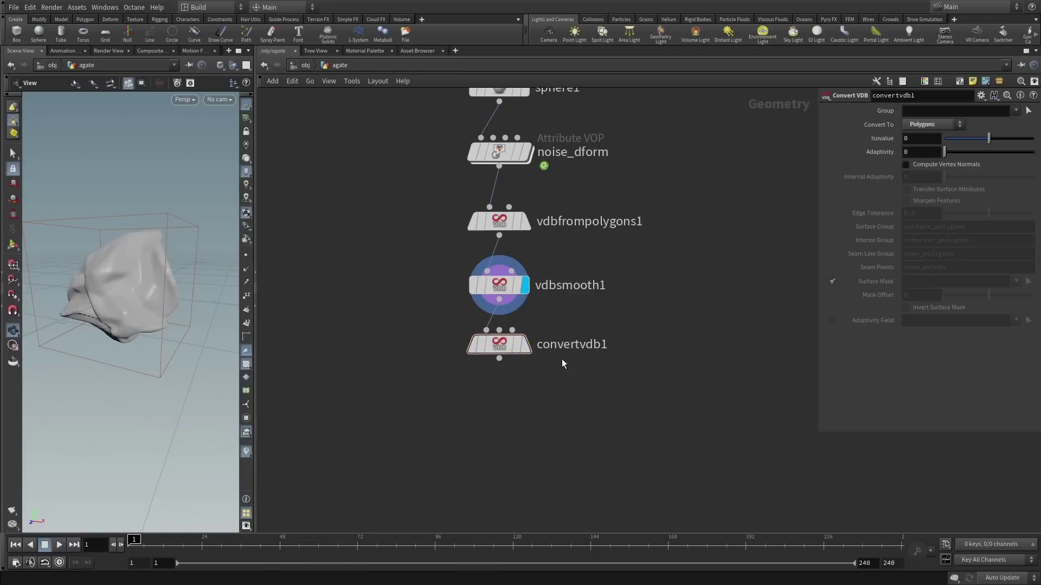
pyautogui.click(524, 344)
pyautogui.moveTo(144, 296); pyautogui.dragTo(173, 308)
pyautogui.scroll(3, 119, 299)
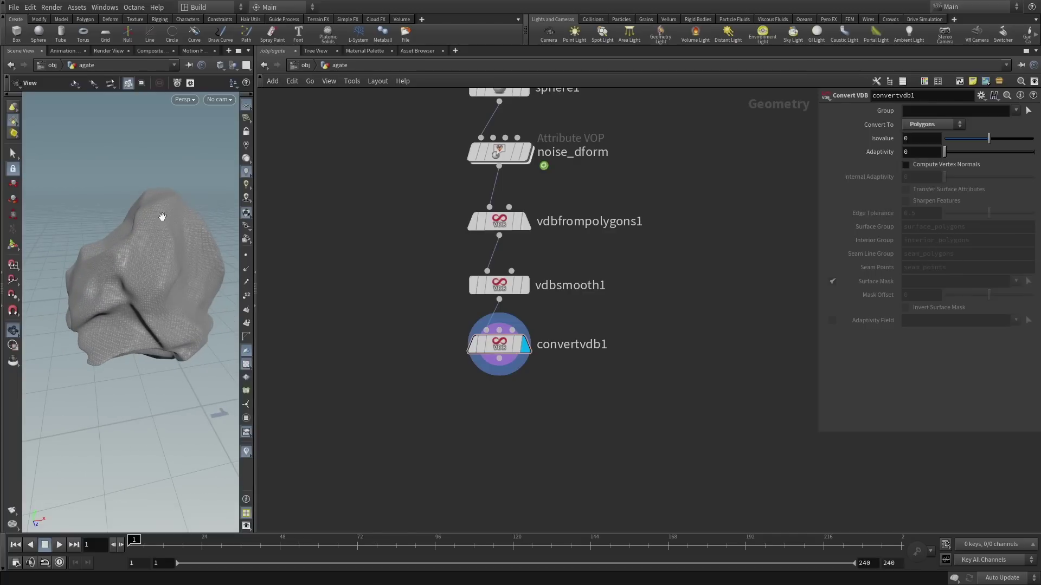
# - Append a Group Expression node after the Convert VDB node and make it the displayed node
pyautogui.moveTo(524, 429); pyautogui.dragTo(526, 365, button='middle')
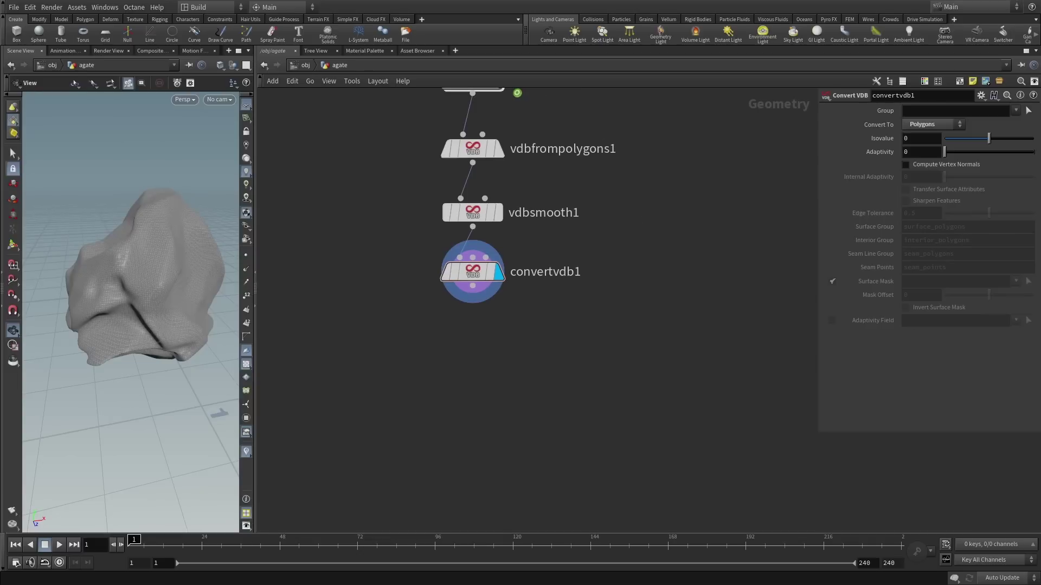
pyautogui.press('Tab')
pyautogui.write('group')
pyautogui.click(574, 262)
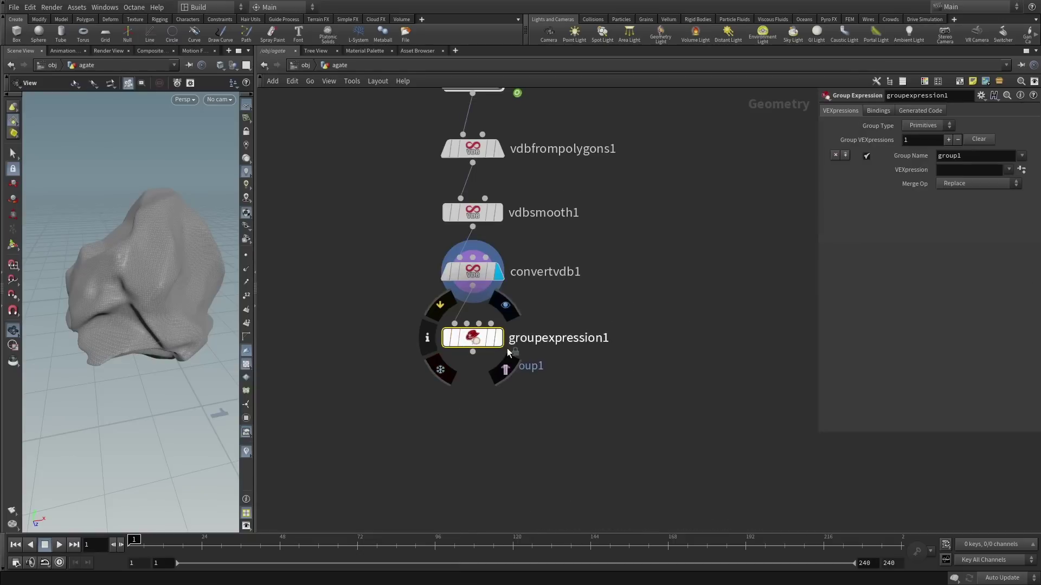
pyautogui.click(500, 364)
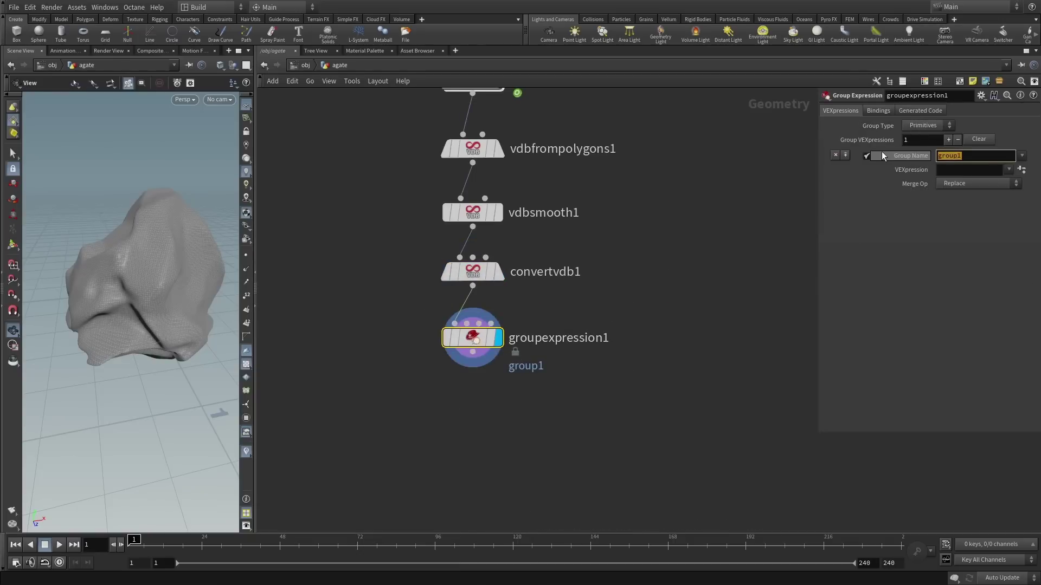
pyautogui.write('startpoints')
pyautogui.press('Return')
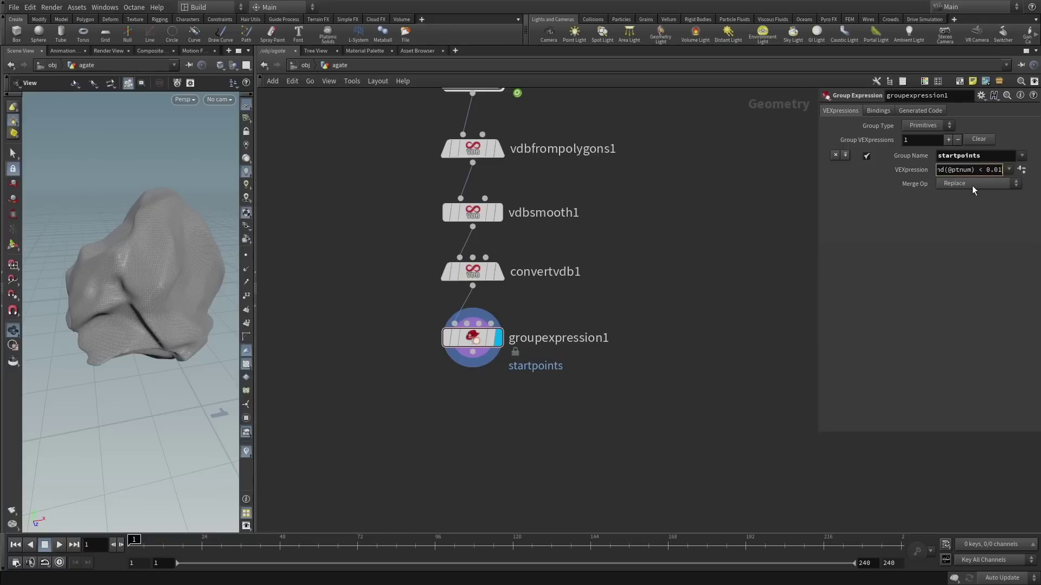
pyautogui.click(927, 125)
pyautogui.click(922, 136)
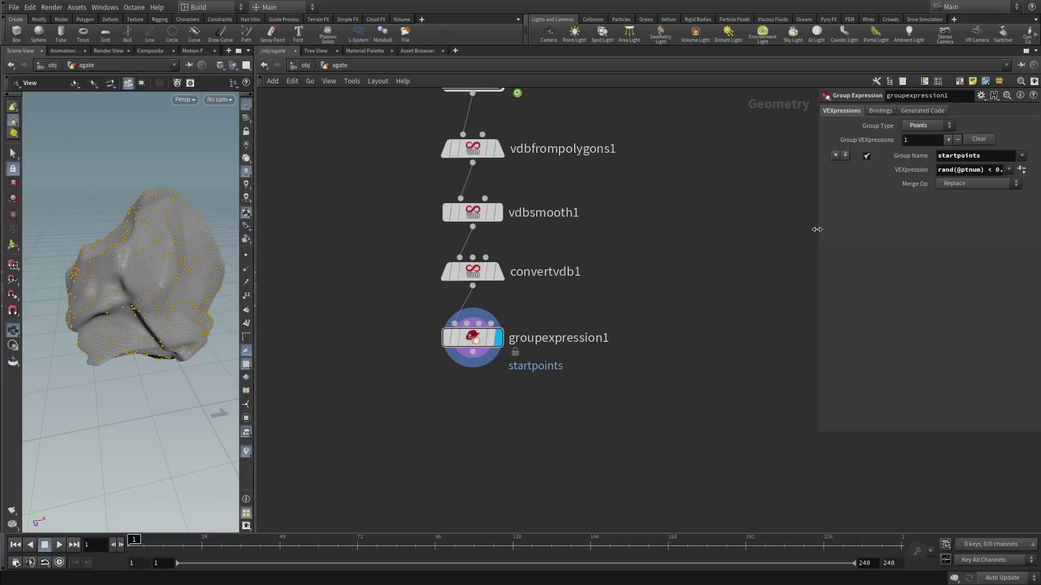
pyautogui.moveTo(816, 229); pyautogui.dragTo(765, 229)
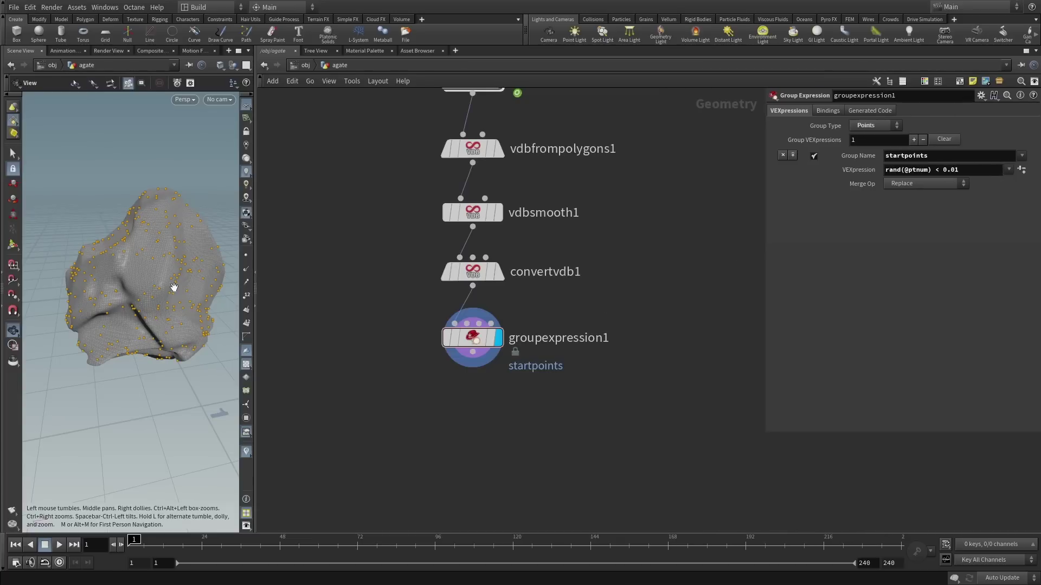
# - Lower the threshold in the startpoints expression to 0.0001 and inspect the selected points on the rock
pyautogui.click(953, 170)
pyautogui.write('00')
pyautogui.press('Return')
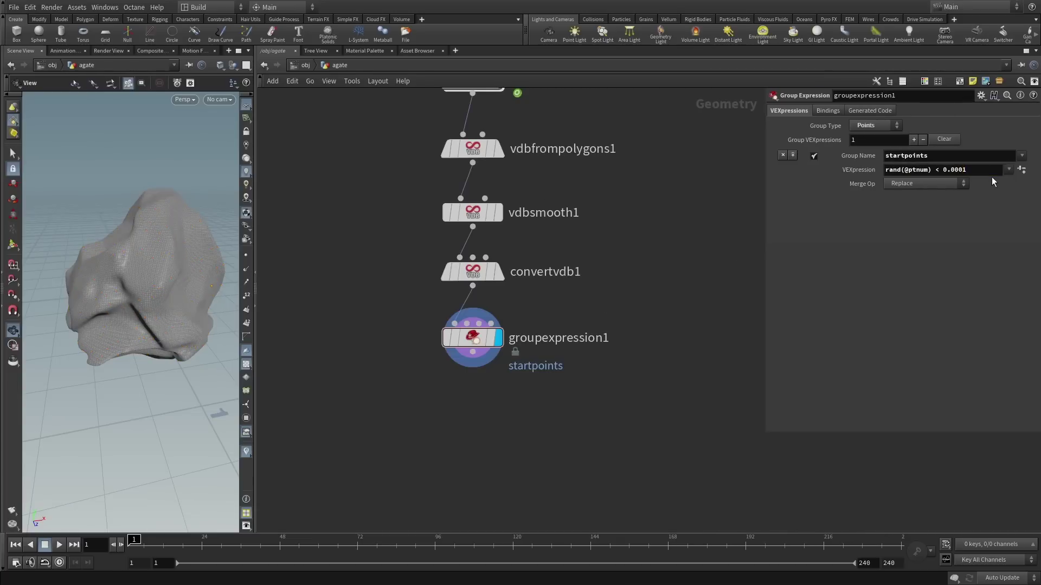
pyautogui.moveTo(121, 302)
pyautogui.mouseDown()
pyautogui.moveTo(180, 236)
pyautogui.moveTo(140, 309)
pyautogui.moveTo(174, 349)
pyautogui.moveTo(186, 314)
pyautogui.moveTo(199, 330)
pyautogui.moveTo(162, 304)
pyautogui.moveTo(132, 304)
pyautogui.moveTo(136, 293)
pyautogui.mouseUp()
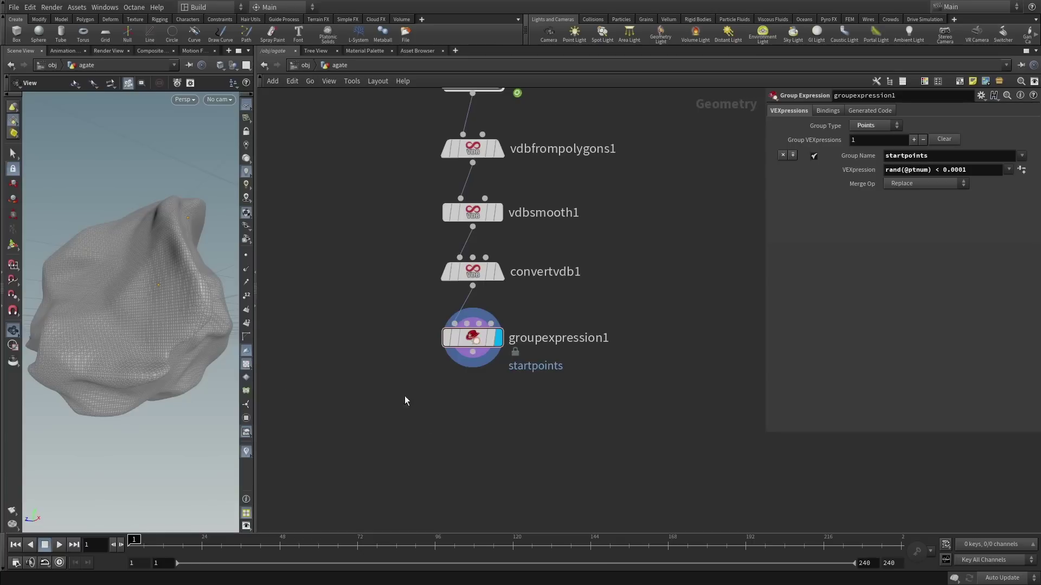
# - Duplicate the startpoints Group Expression node, wire the displayed copy below the original and name its group entpoints
pyautogui.moveTo(472, 338)
pyautogui.keyDown('alt'); pyautogui.mouseDown()
pyautogui.moveTo(472, 416)
pyautogui.moveTo(472, 396)
pyautogui.mouseUp(); pyautogui.keyUp('alt')
pyautogui.click(473, 352)
pyautogui.click(454, 399)
pyautogui.click(953, 157)
pyautogui.write('entpoints')
pyautogui.press('Return')
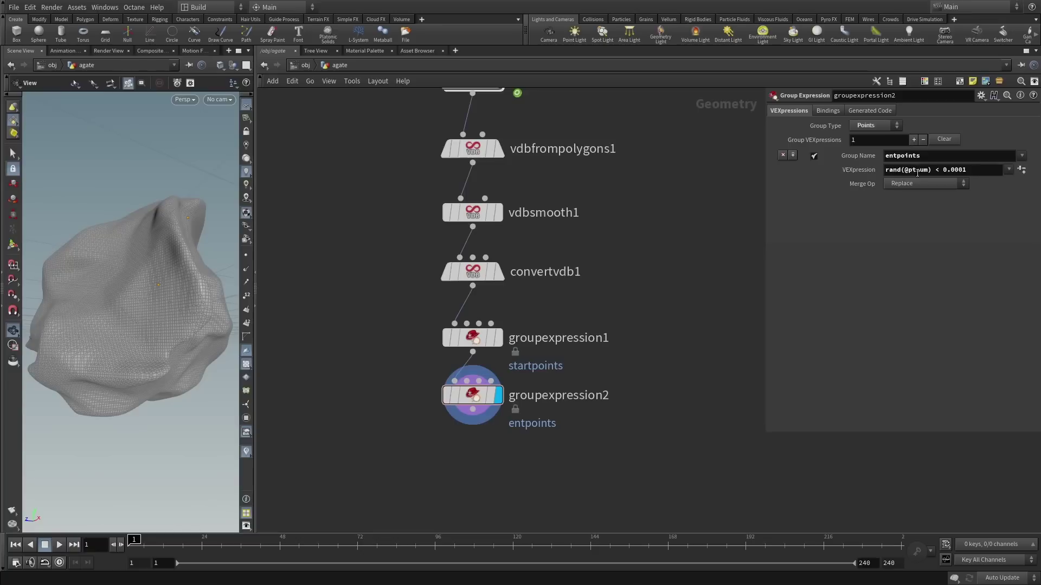
pyautogui.click(929, 170)
pyautogui.write('*1254485')
pyautogui.press('Return')
pyautogui.click(476, 398)
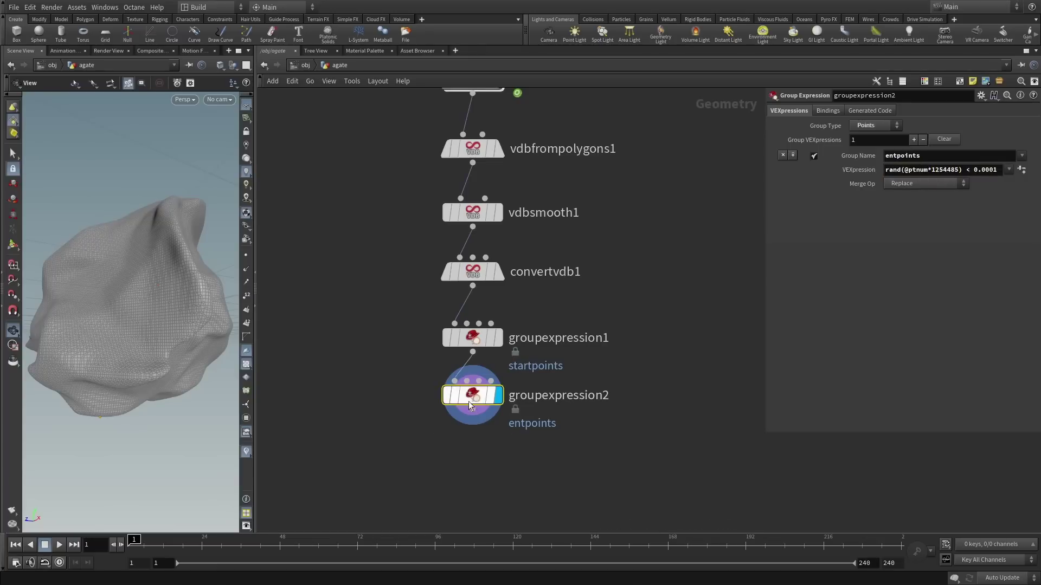
pyautogui.moveTo(106, 323); pyautogui.dragTo(147, 399)
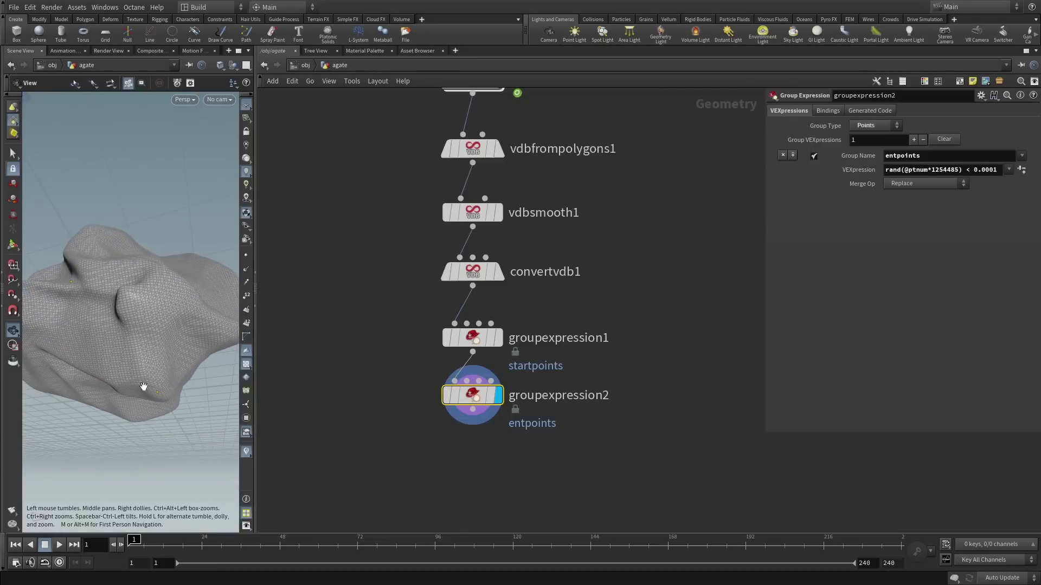
# - Set the threshold in the entpoints expression to 0.0005 and compare its points with the startpoints group
pyautogui.click(995, 170)
pyautogui.write('12')
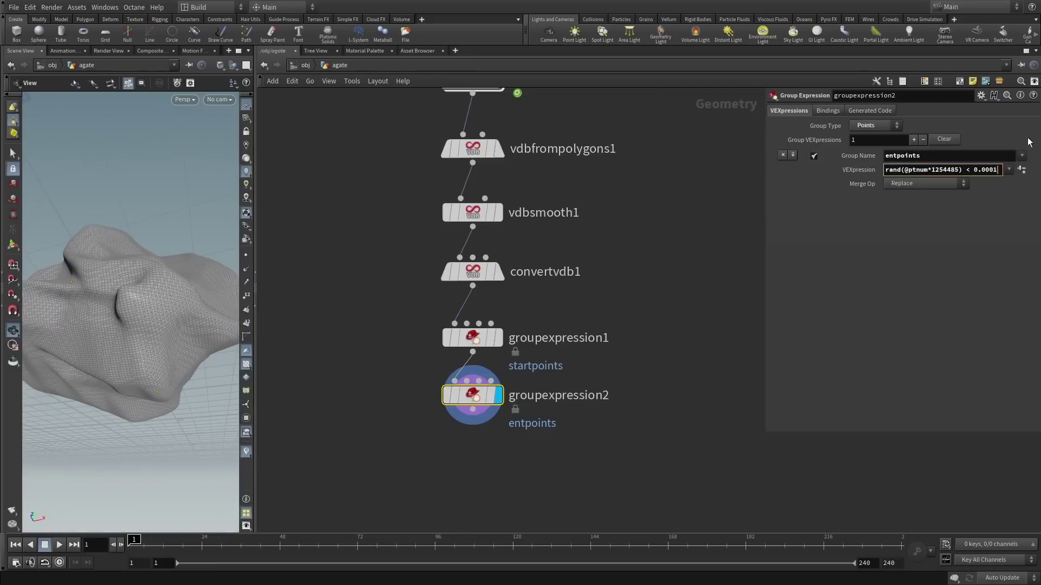
pyautogui.write('5')
pyautogui.press('Return')
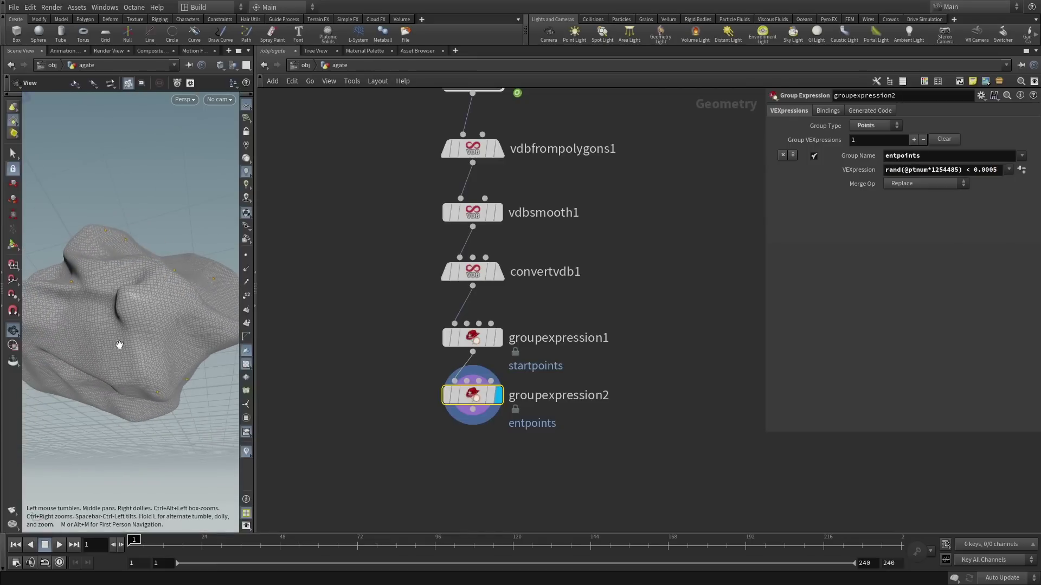
pyautogui.moveTo(154, 314); pyautogui.dragTo(100, 363)
pyautogui.moveTo(145, 312); pyautogui.dragTo(233, 331)
pyautogui.click(481, 341)
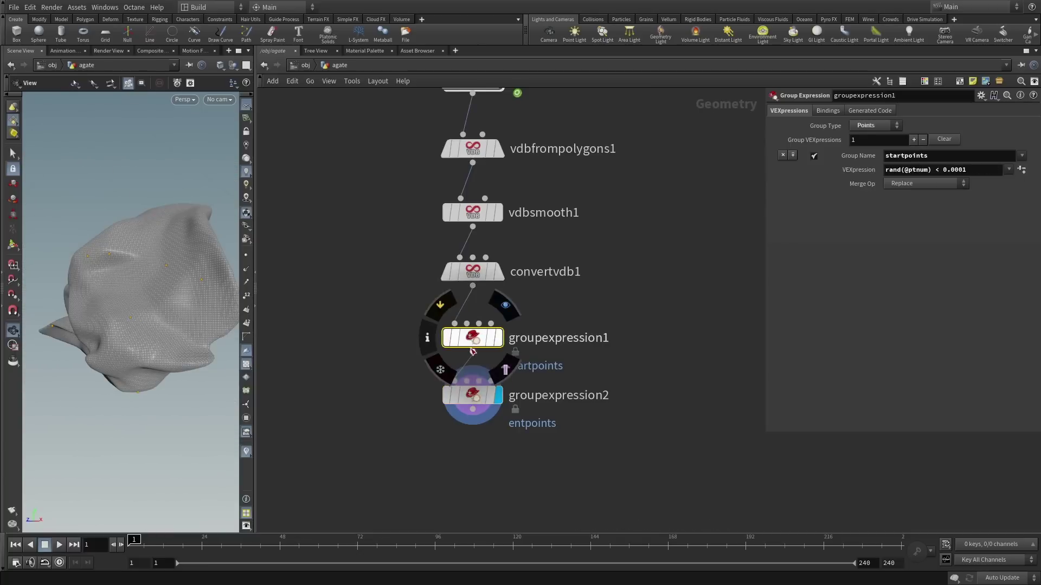
# - Add a Find Shortest Path node, wire it below the second Group Expression node and display it
pyautogui.moveTo(471, 425); pyautogui.dragTo(473, 320, button='middle')
pyautogui.press('Tab')
pyautogui.write('find')
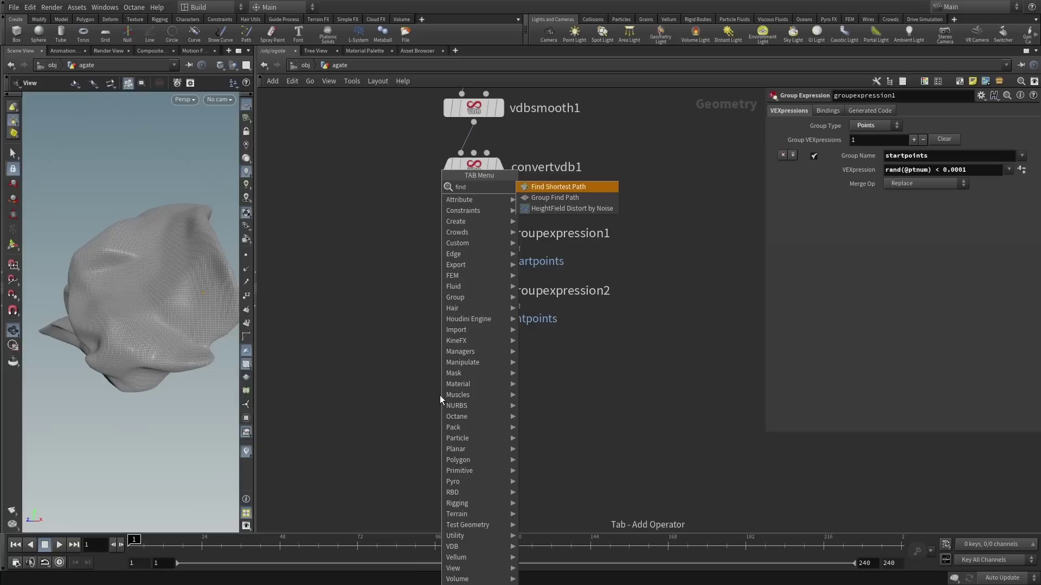
pyautogui.click(559, 187)
pyautogui.click(472, 360)
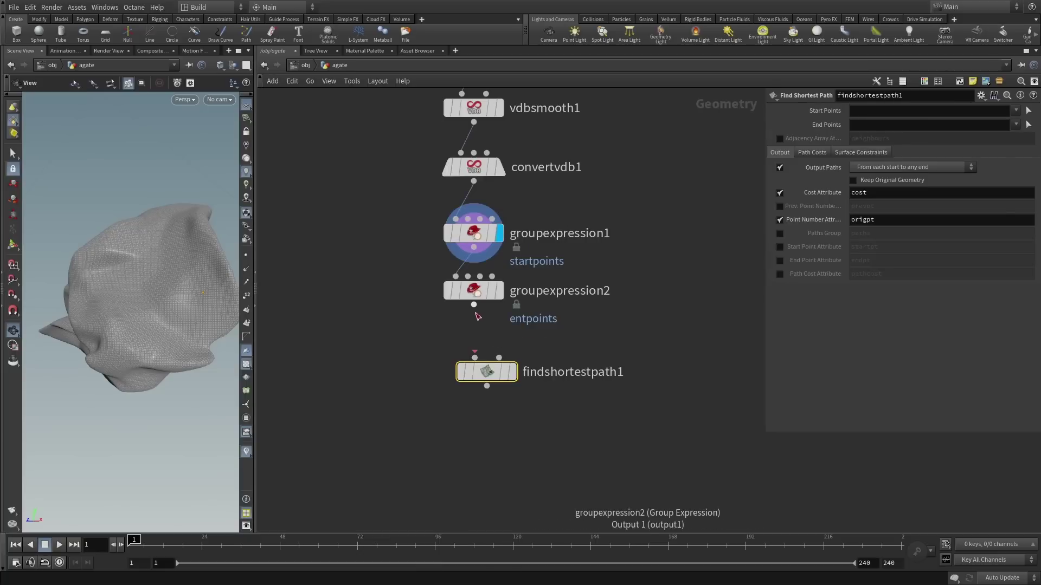
pyautogui.press('r')
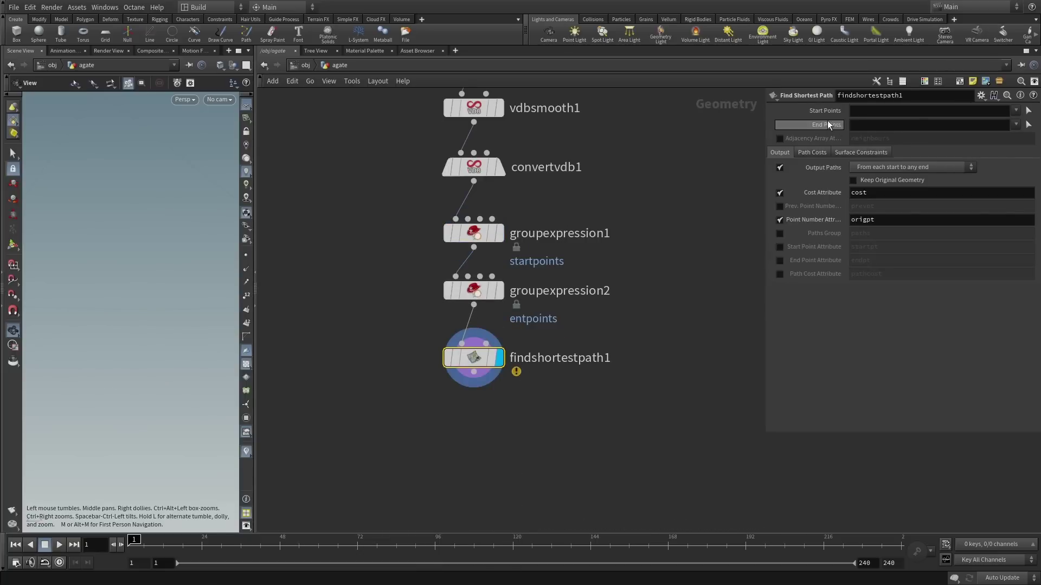
# - Assign the startpoints group as Start Points and the entpoints group as End Points of the Find Shortest Path node
pyautogui.click(1016, 111)
pyautogui.click(1020, 123)
pyautogui.click(1015, 126)
pyautogui.click(1017, 146)
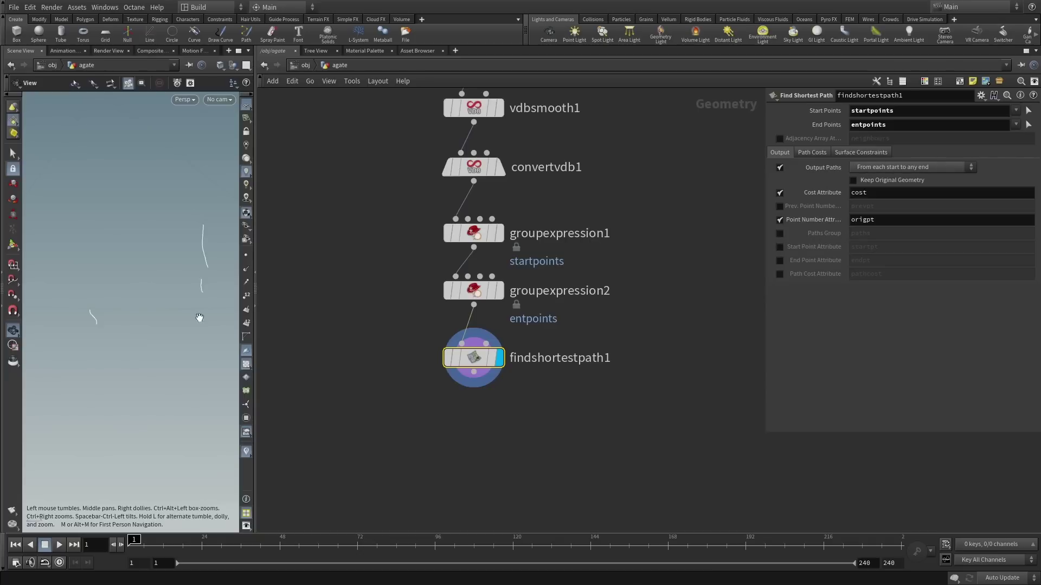
# - Set the Output Paths option to From any start to each end and inspect the resulting curves
pyautogui.click(916, 169)
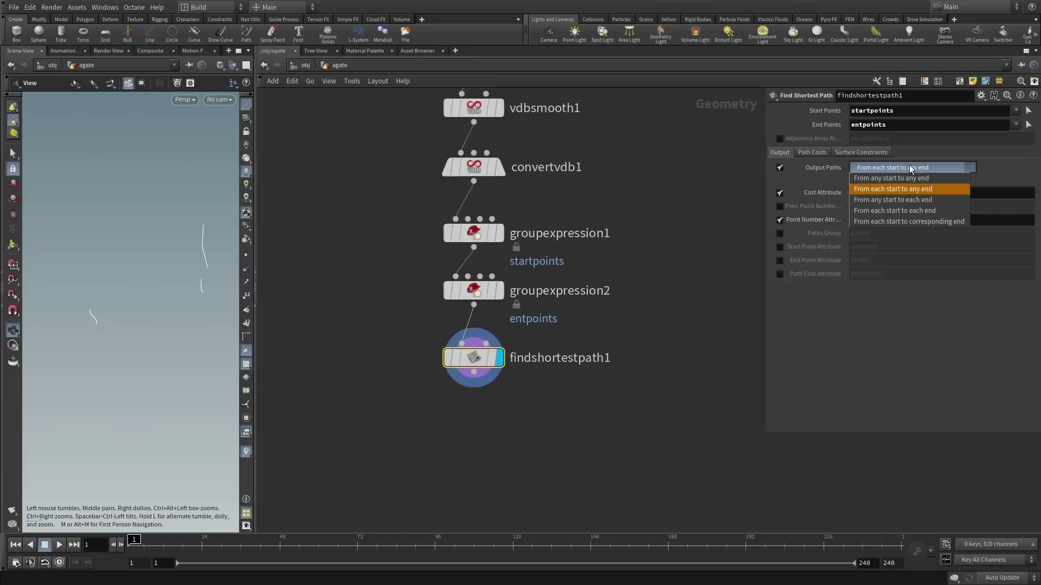
pyautogui.click(909, 199)
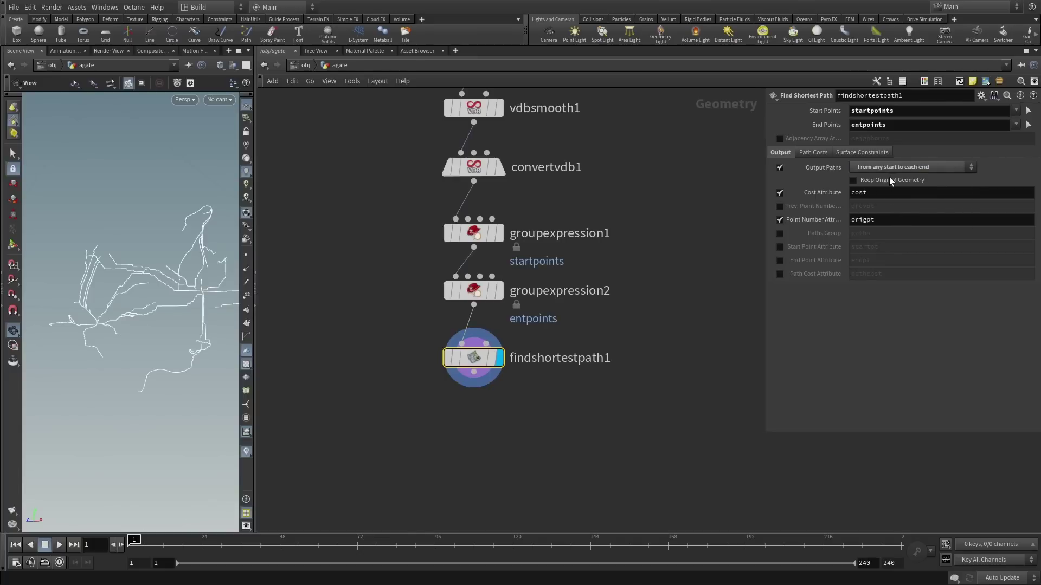
pyautogui.moveTo(115, 276); pyautogui.dragTo(177, 304)
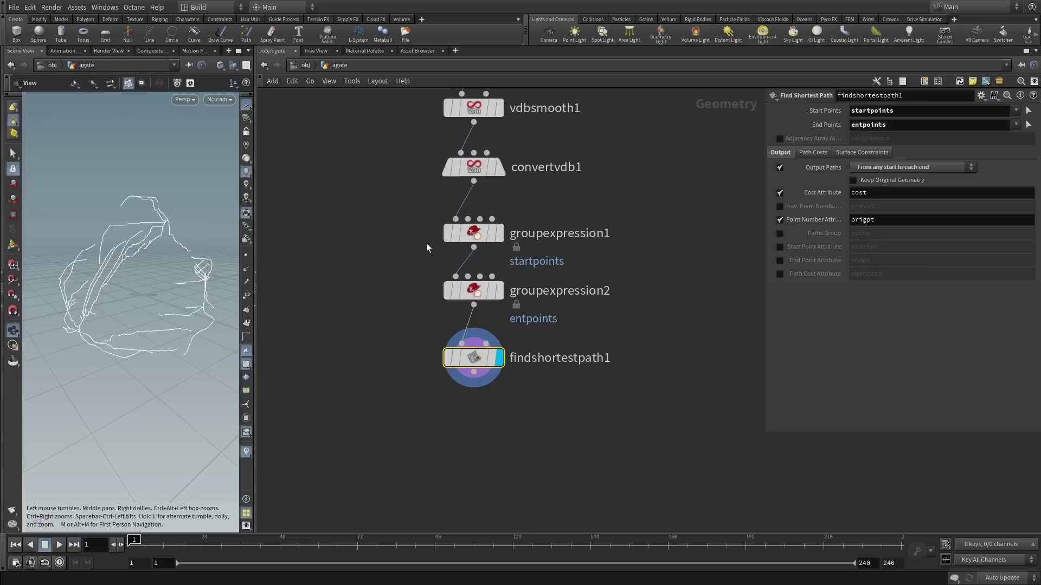
# - Add an Attribute VOP node, wire it below the Find Shortest Path node and rename it set_pscale
pyautogui.moveTo(629, 412); pyautogui.dragTo(608, 354, button='middle')
pyautogui.moveTo(580, 352); pyautogui.dragTo(604, 336, button='middle')
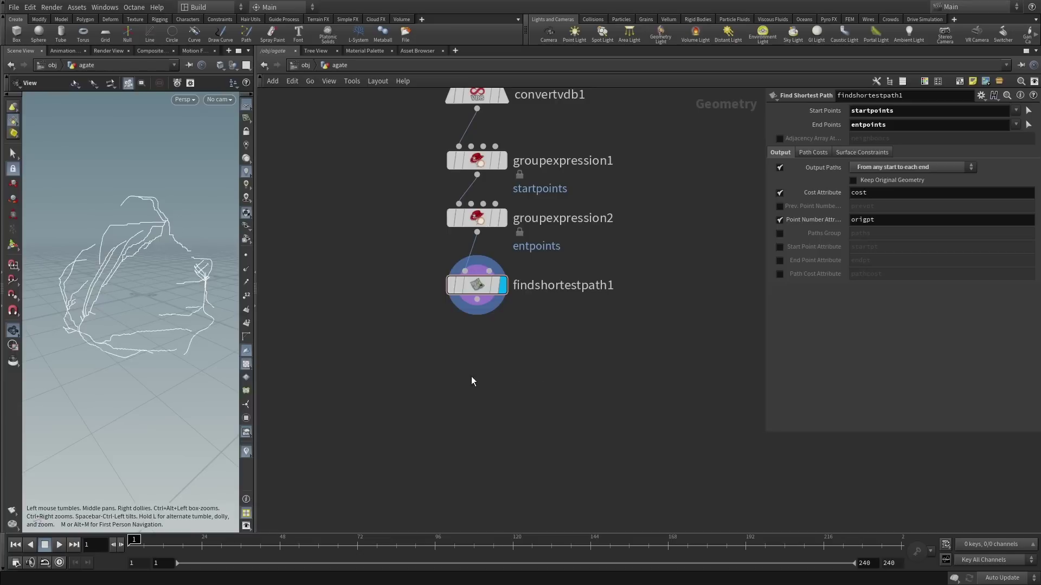
pyautogui.press('Tab')
pyautogui.click(543, 204)
pyautogui.click(495, 366)
pyautogui.moveTo(496, 371); pyautogui.dragTo(476, 355)
pyautogui.click(537, 347)
pyautogui.moveTo(576, 348); pyautogui.dragTo(484, 317)
pyautogui.write('se')
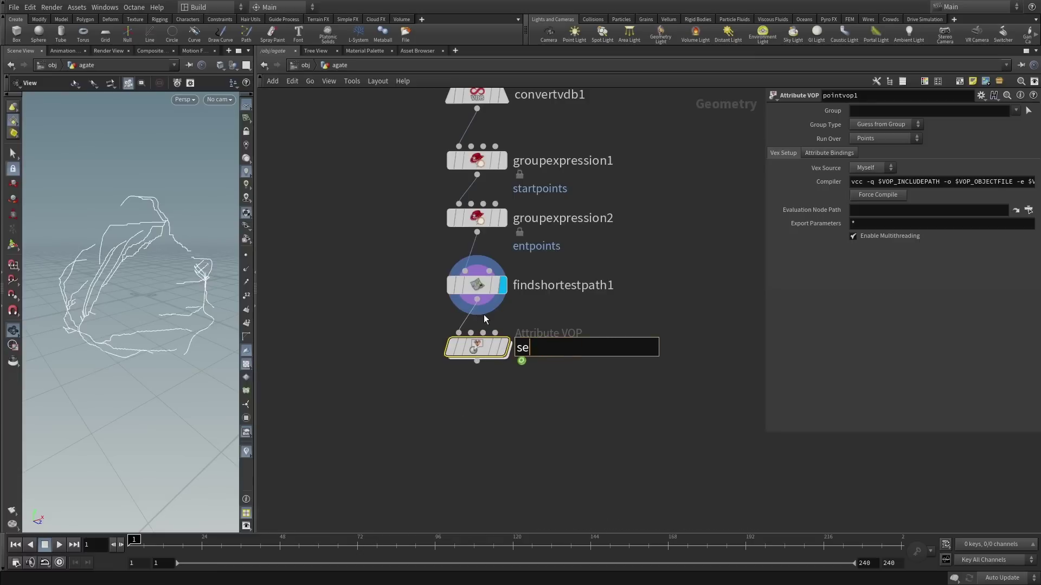
pyautogui.write('t_pscale')
pyautogui.press('Return')
# - Inside the set_pscale network, add an Anti-Aliased Noise node and connect the global P output to its pos input
pyautogui.doubleClick(477, 353)
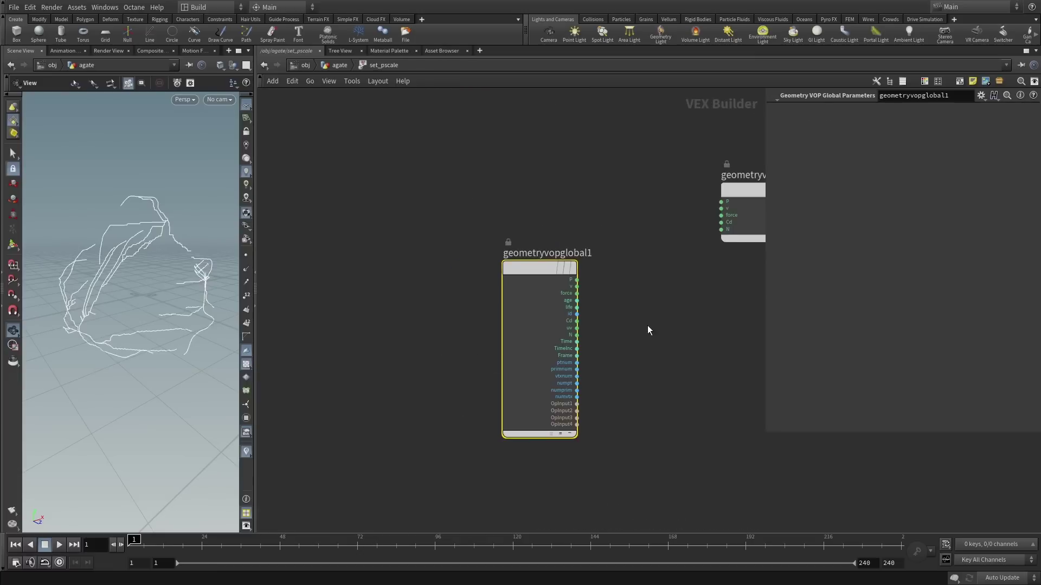
pyautogui.moveTo(672, 323); pyautogui.dragTo(505, 307, button='middle')
pyautogui.click(566, 314)
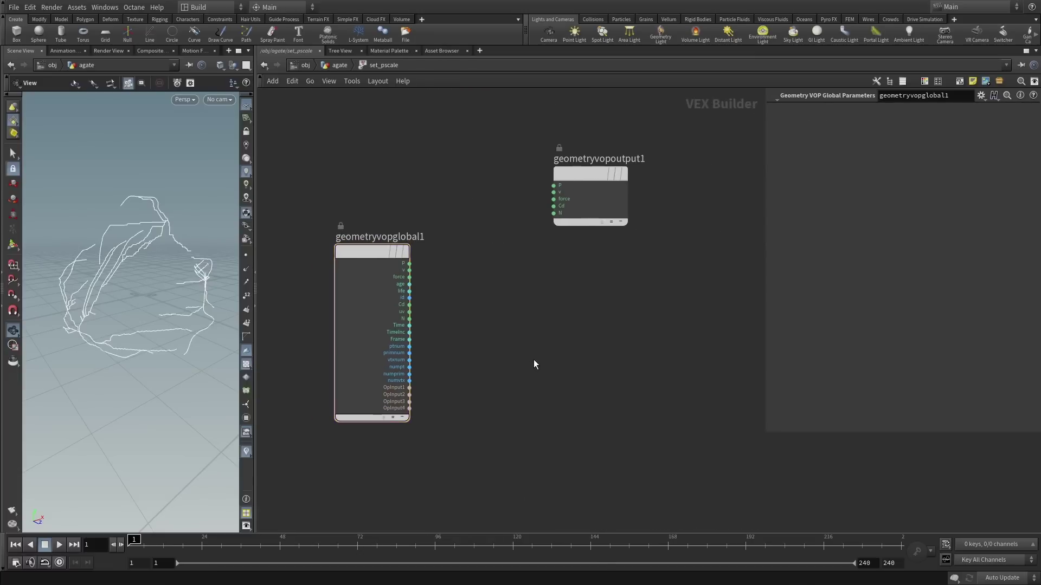
pyautogui.press('Tab')
pyautogui.write('aan')
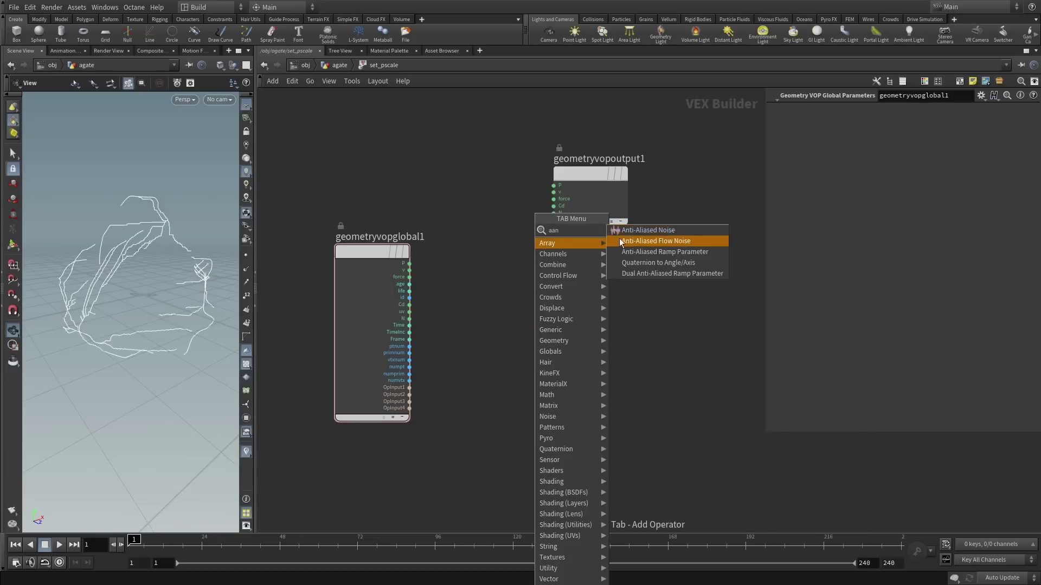
pyautogui.click(618, 231)
pyautogui.click(496, 288)
pyautogui.click(409, 264)
pyautogui.click(459, 270)
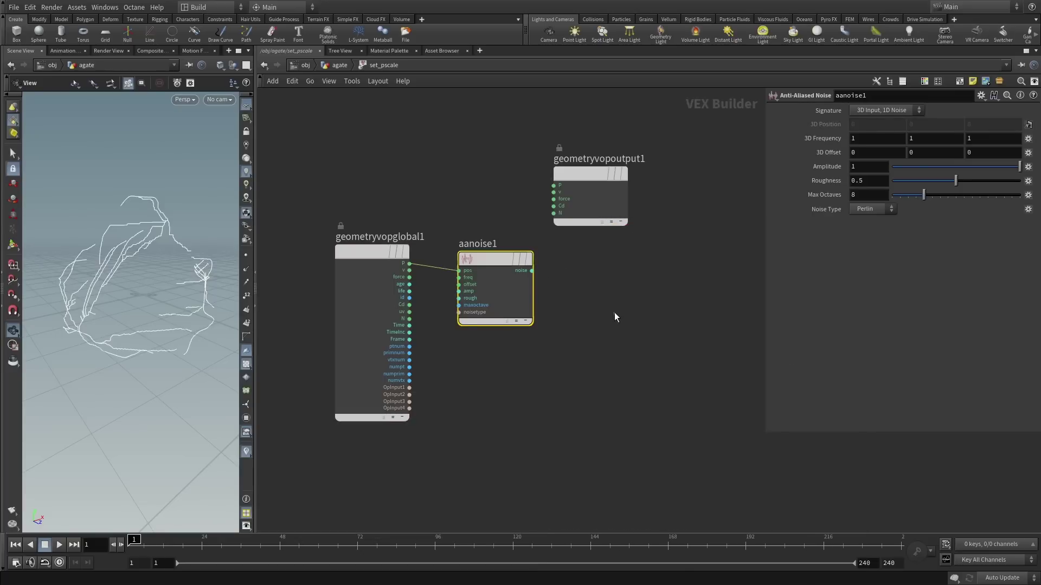
# - Add a Bind Export node fed by the noise output, name it pscale and return to the geometry network
pyautogui.press('Tab')
pyautogui.write('bind')
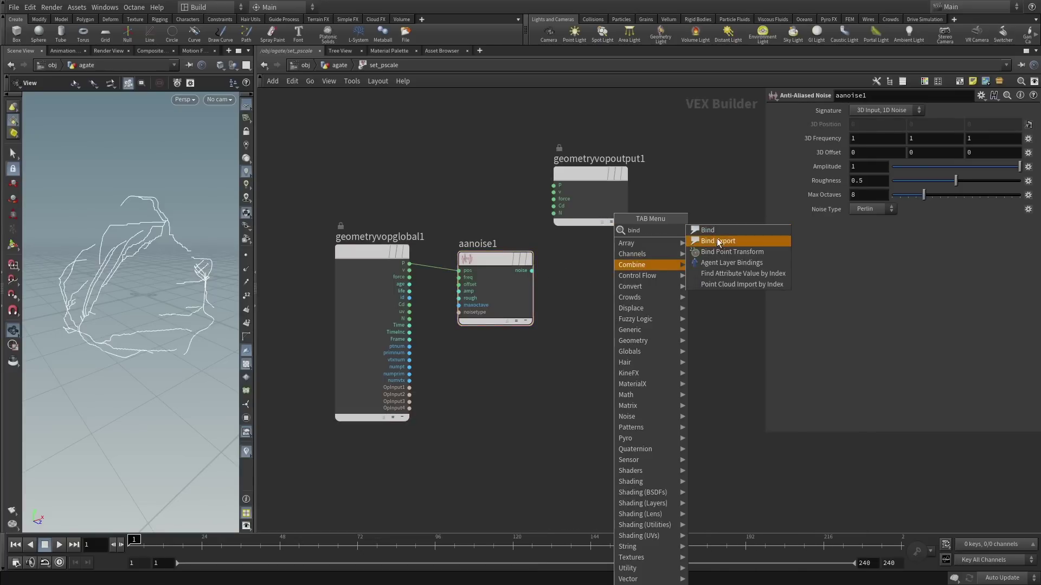
pyautogui.click(716, 241)
pyautogui.click(667, 280)
pyautogui.moveTo(659, 272); pyautogui.dragTo(653, 268)
pyautogui.moveTo(871, 111); pyautogui.dragTo(802, 112)
pyautogui.write('pscaleu')
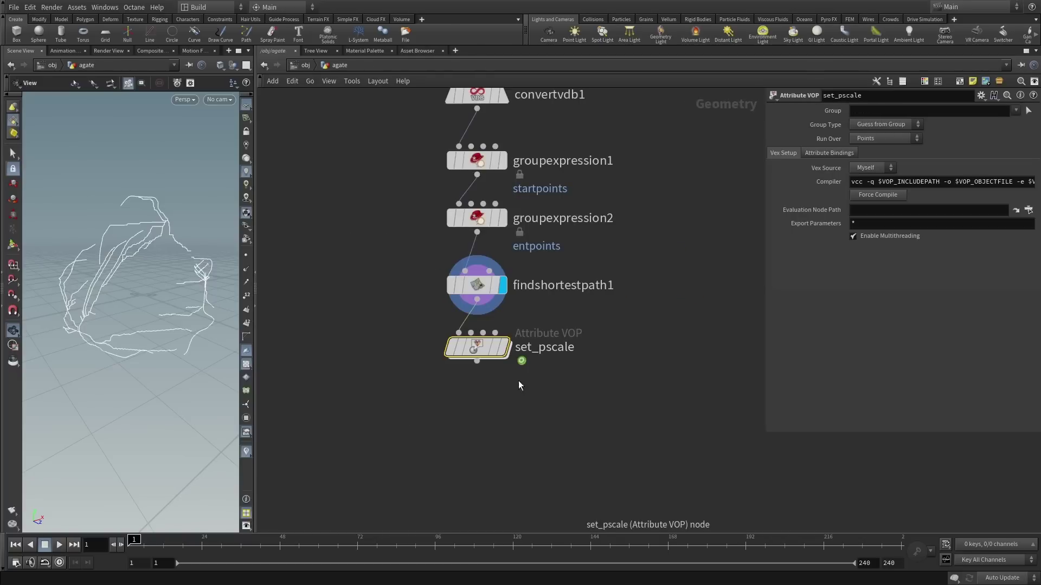
# - Display set_pscale, append a VDB from Particles node below it, display that node and check its node information
pyautogui.click(504, 347)
pyautogui.moveTo(509, 423); pyautogui.dragTo(507, 368, button='middle')
pyautogui.click(493, 393)
pyautogui.press('Tab')
pyautogui.write('vdbfro')
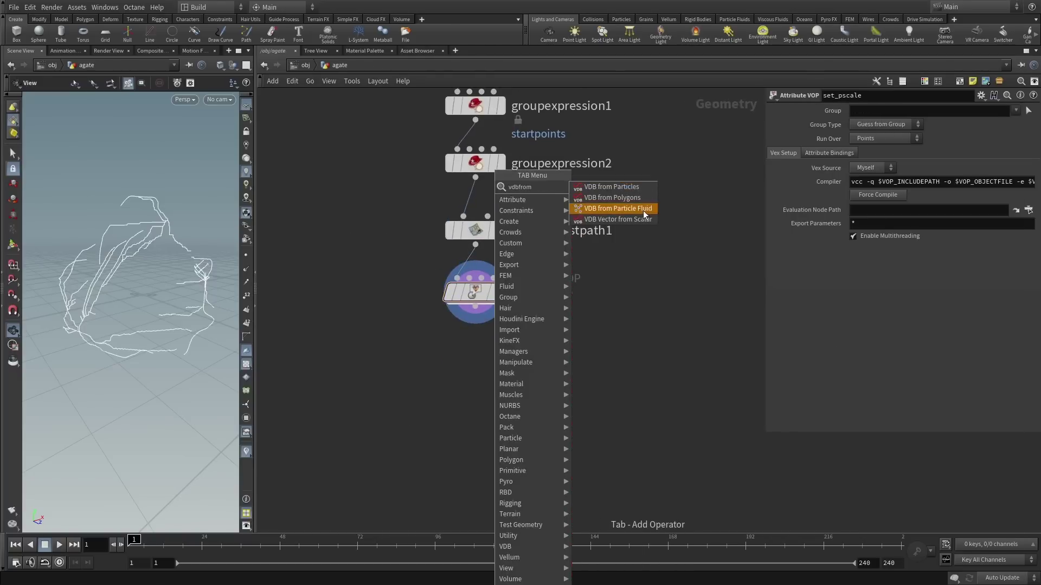
pyautogui.click(643, 186)
pyautogui.click(493, 370)
pyautogui.moveTo(475, 308); pyautogui.dragTo(481, 358)
pyautogui.click(519, 372)
pyautogui.moveTo(488, 374); pyautogui.dragTo(478, 369, button='middle')
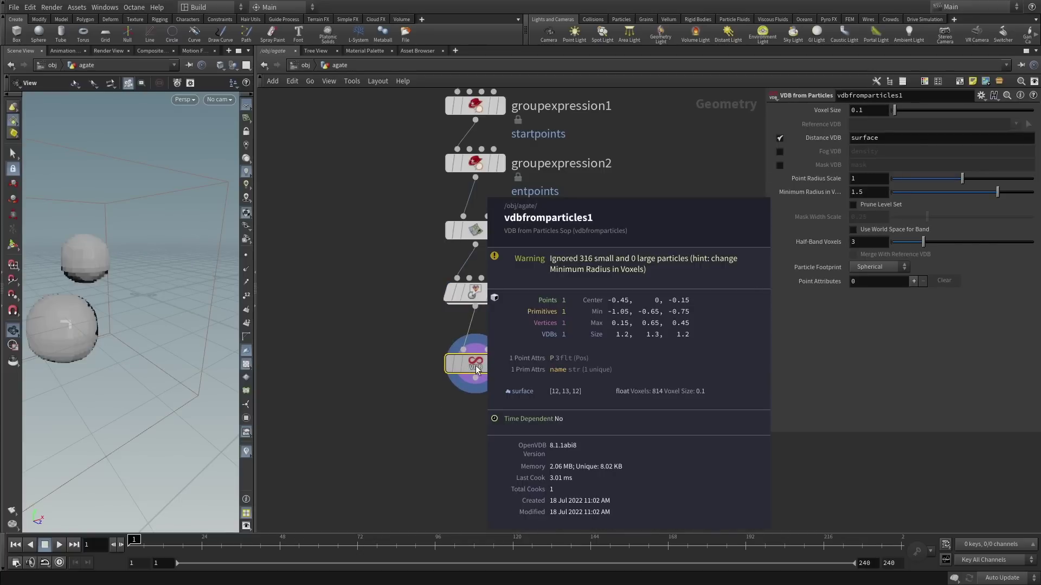
pyautogui.moveTo(475, 370); pyautogui.dragTo(475, 370, button='middle')
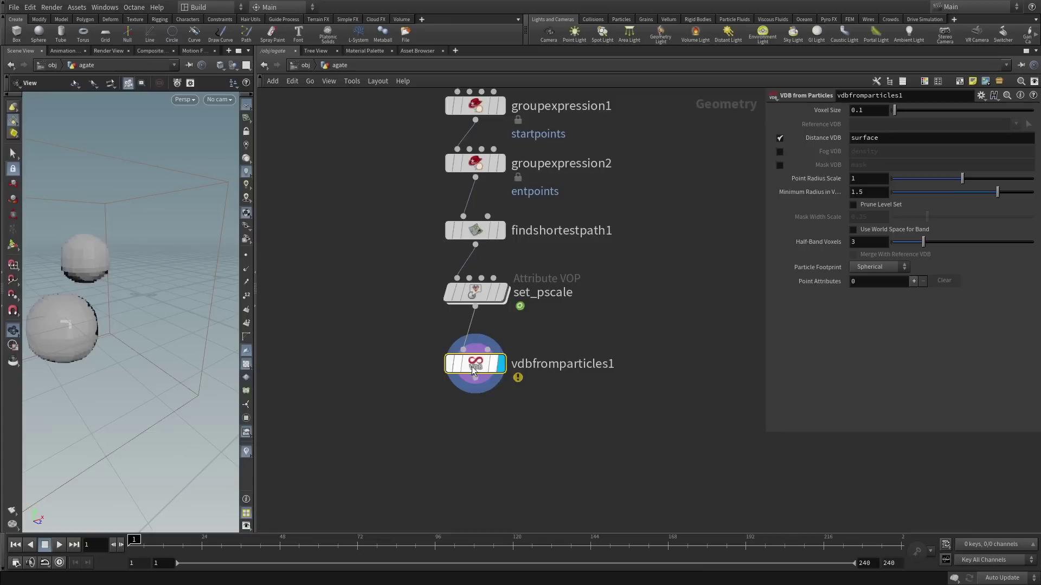
# - In the set_pscale network, insert a Fit Range node with Destination Min 0.1 between the noise and pscale bind, and inspect the result
pyautogui.click(477, 300)
pyautogui.doubleClick(477, 299)
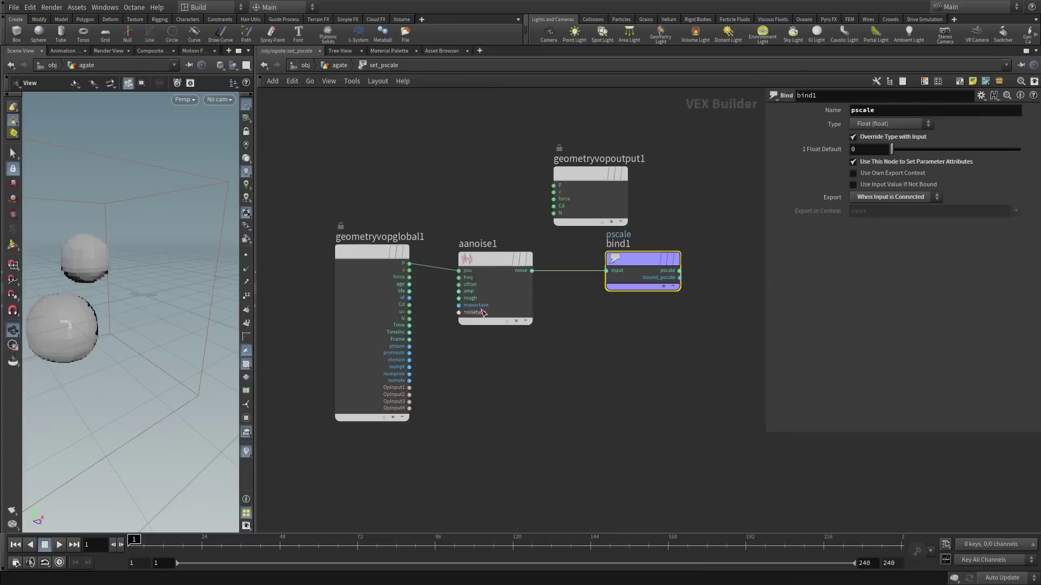
pyautogui.press('Tab')
pyautogui.click(623, 224)
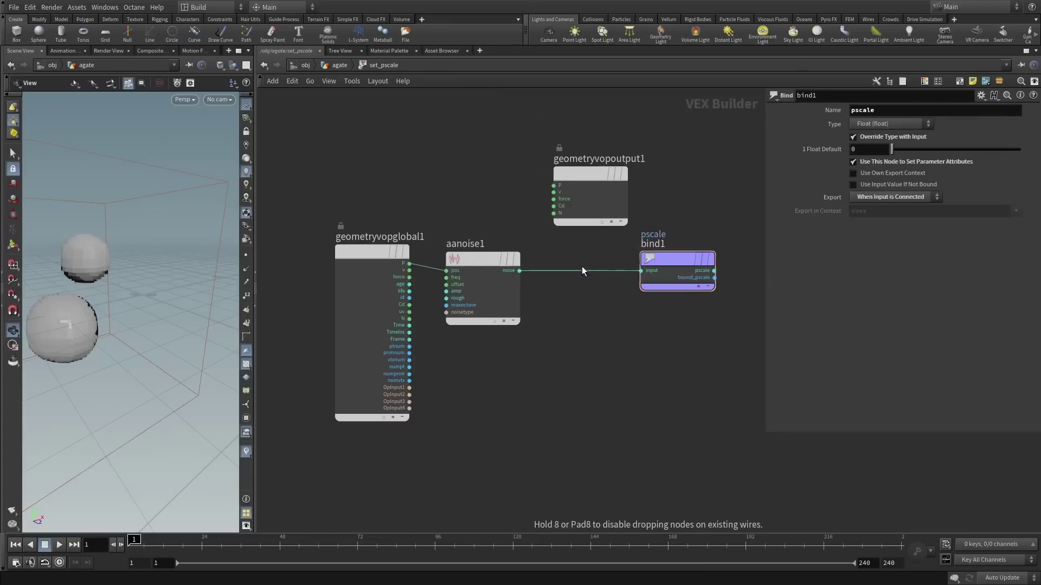
pyautogui.click(583, 266)
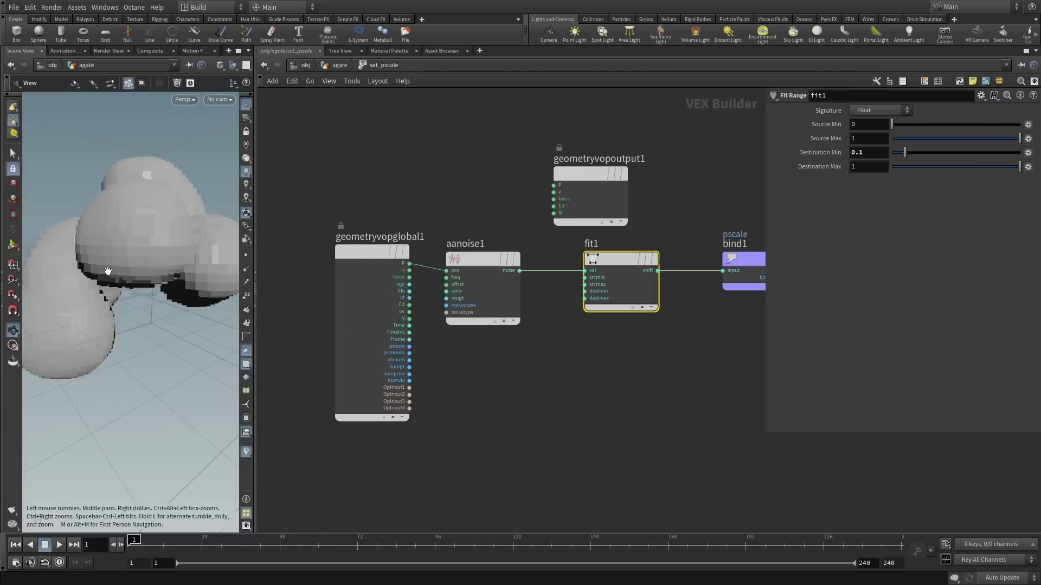
pyautogui.moveTo(144, 258); pyautogui.dragTo(102, 273)
pyautogui.scroll(-4, 89, 278)
pyautogui.press('u')
# - Set the Voxel Size of the VDB from Particles node to 0.01 and inspect the blobby shape
pyautogui.moveTo(510, 399); pyautogui.dragTo(475, 375)
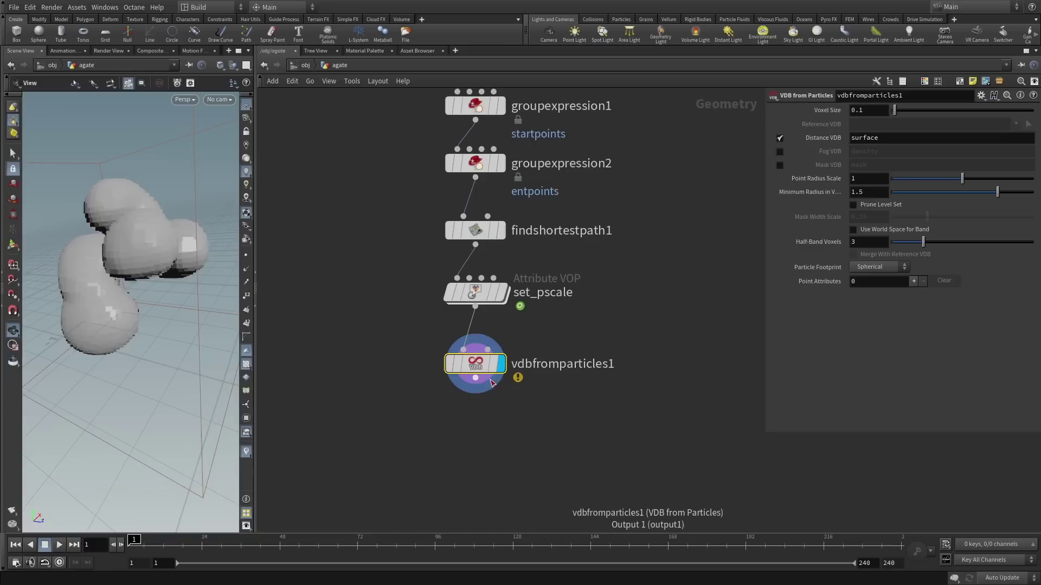
pyautogui.click(859, 110)
pyautogui.write('0')
pyautogui.press('Return')
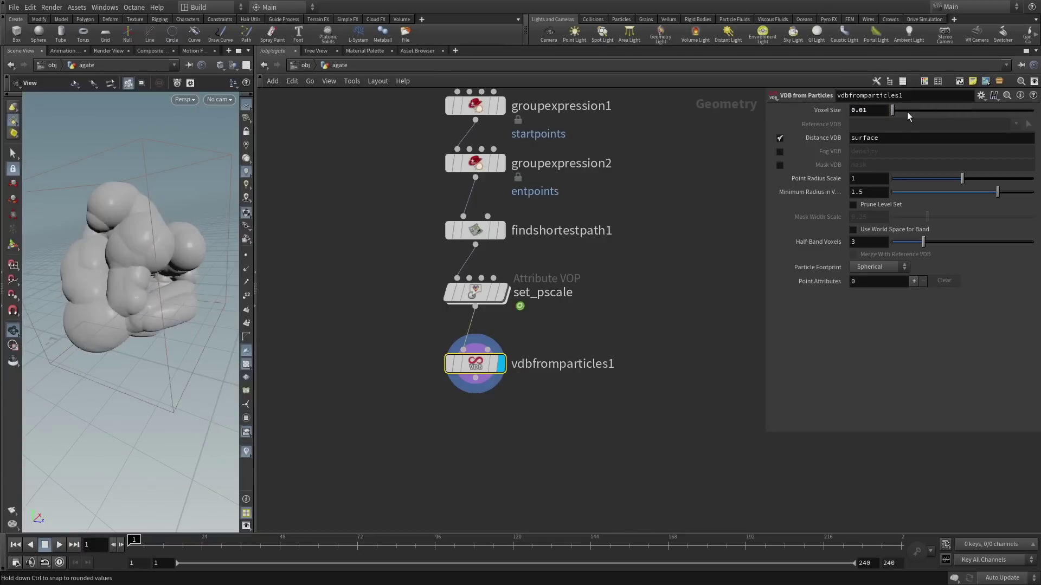
pyautogui.moveTo(130, 268); pyautogui.dragTo(179, 269)
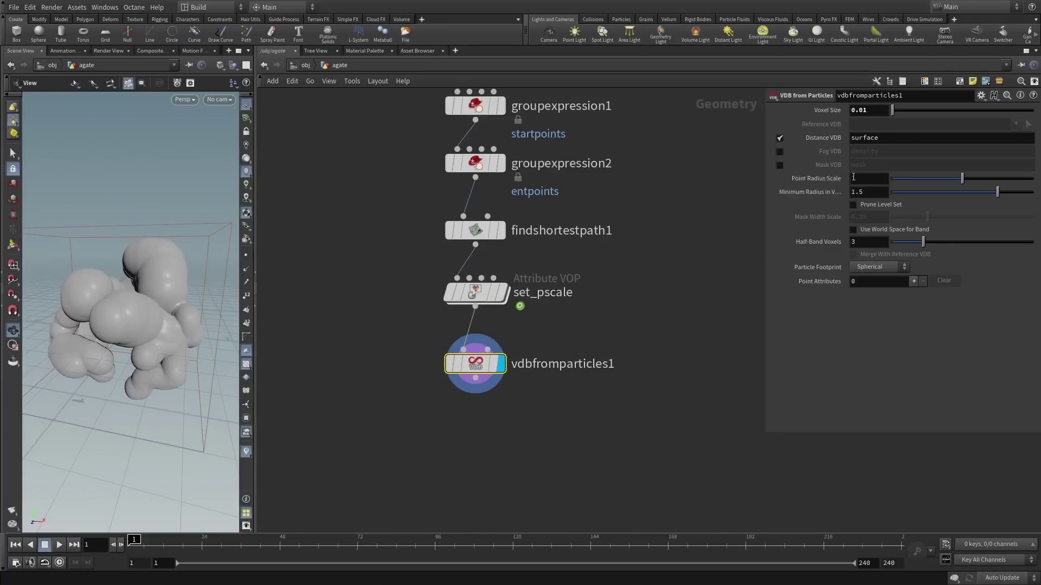
# - Set the Point Radius Scale of the VDB from Particles node to 0.5 and inspect the thinner shape
pyautogui.moveTo(864, 179); pyautogui.dragTo(824, 179)
pyautogui.write('0.5')
pyautogui.press('Return')
pyautogui.keyDown('alt'); pyautogui.moveTo(117, 305); pyautogui.dragTo(173, 304); pyautogui.keyUp('alt')
pyautogui.click(595, 308)
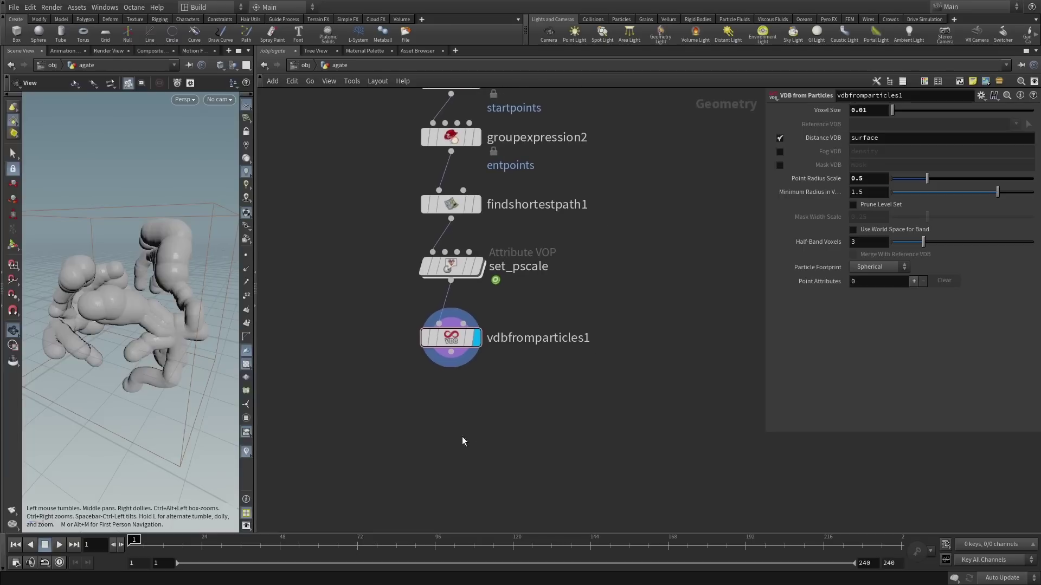
# - Add a VDB SDF Subtract node that subtracts vdbfromparticles1 from vdbsmooth1, display it and inspect the carved rock
pyautogui.press('Tab')
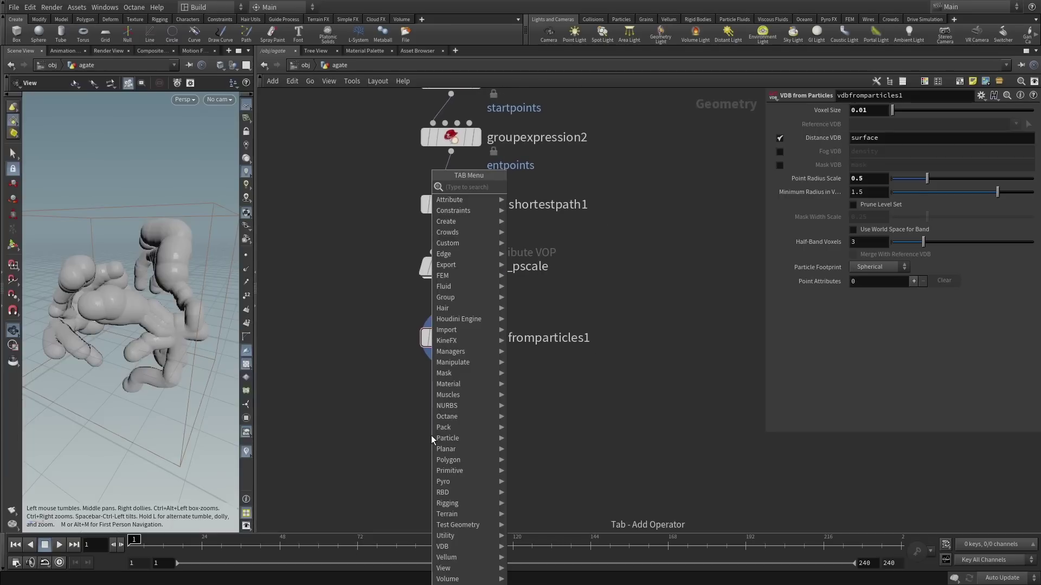
pyautogui.write('vdbsub')
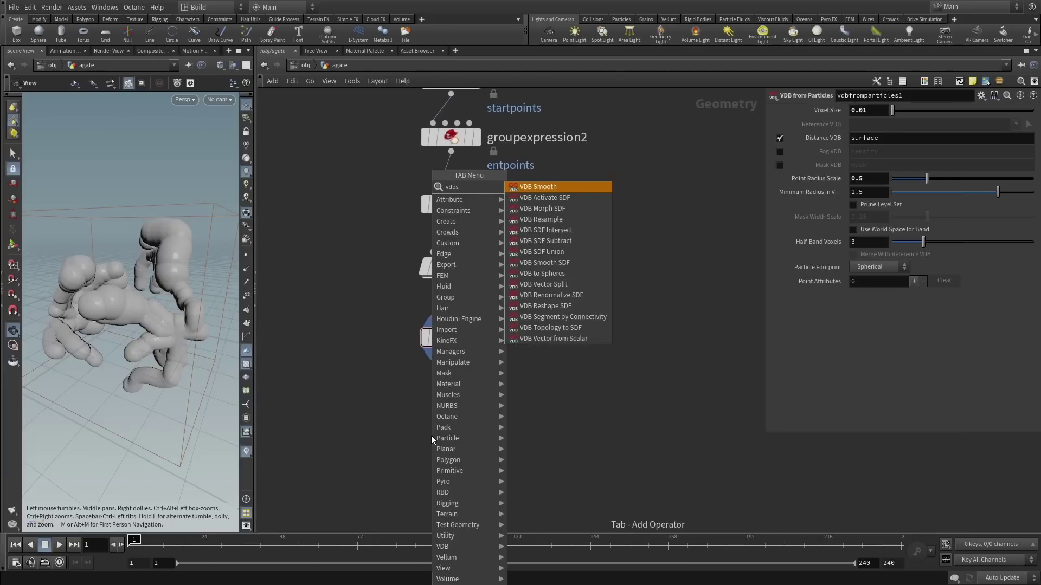
pyautogui.press('Return')
pyautogui.scroll(-5, 616, 306)
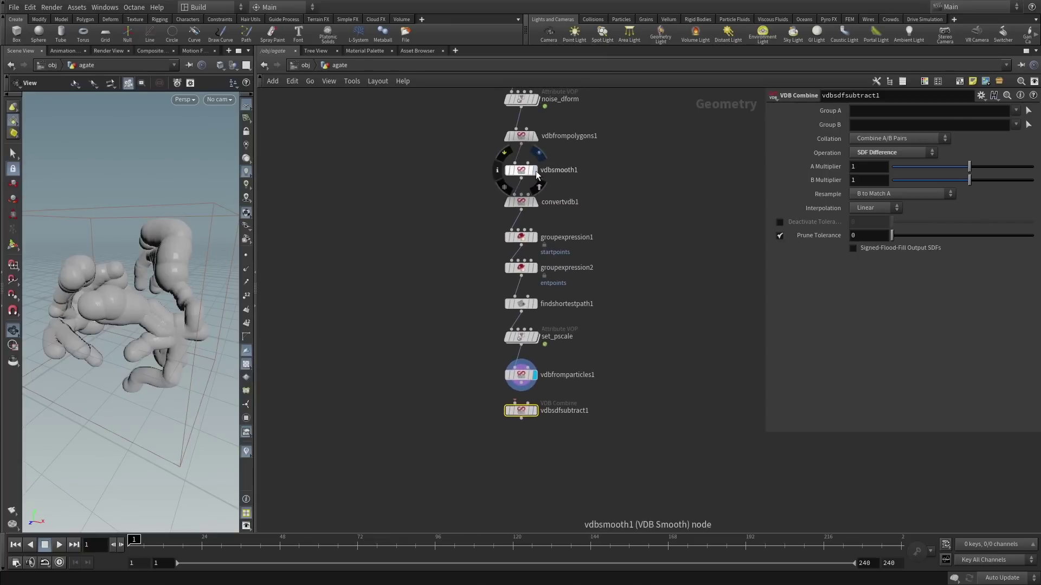
pyautogui.click(534, 170)
pyautogui.click(521, 181)
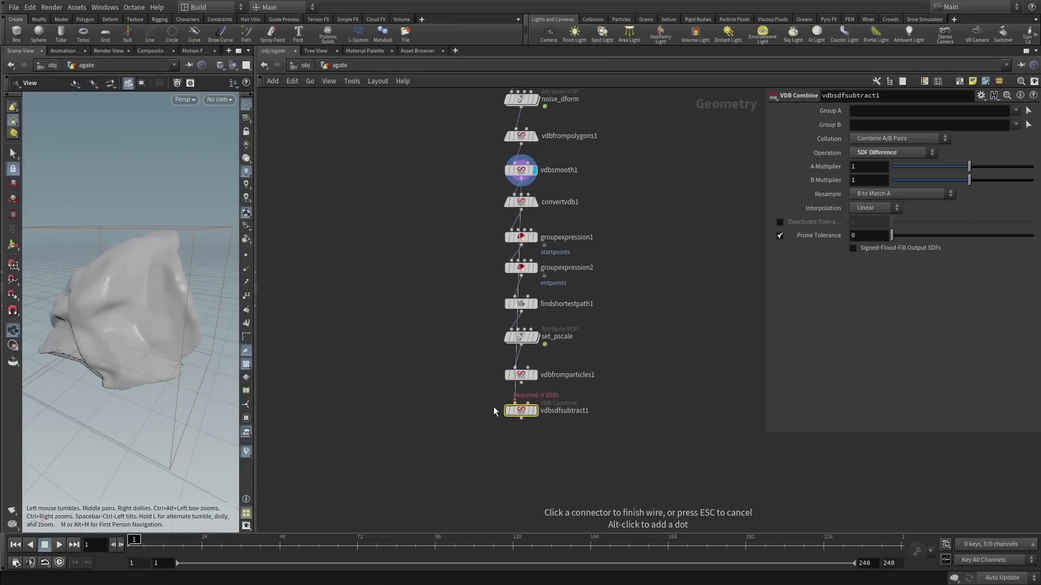
pyautogui.click(514, 404)
pyautogui.click(521, 381)
pyautogui.click(528, 405)
pyautogui.click(534, 411)
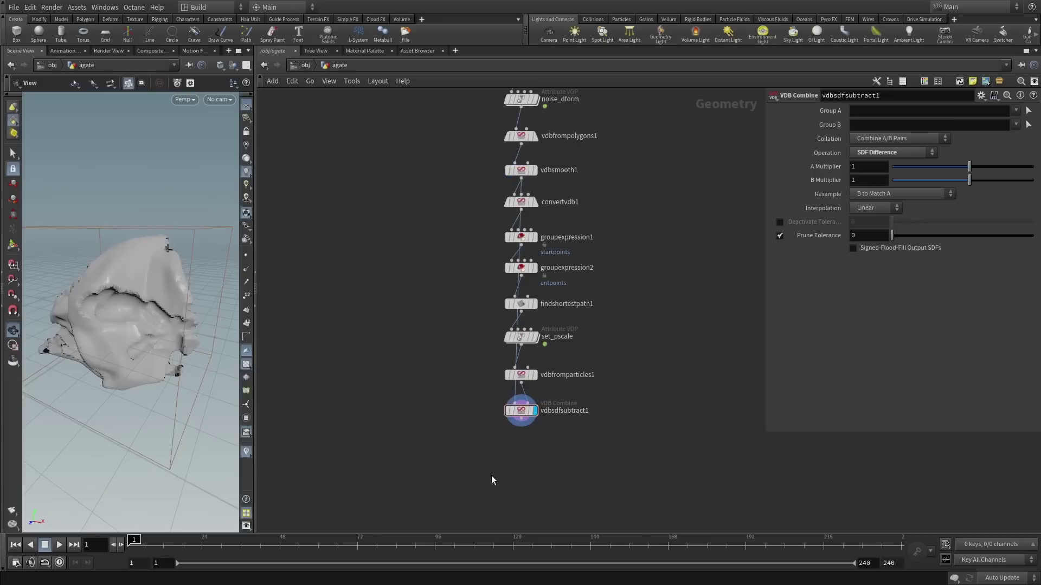
pyautogui.moveTo(163, 326); pyautogui.dragTo(124, 321)
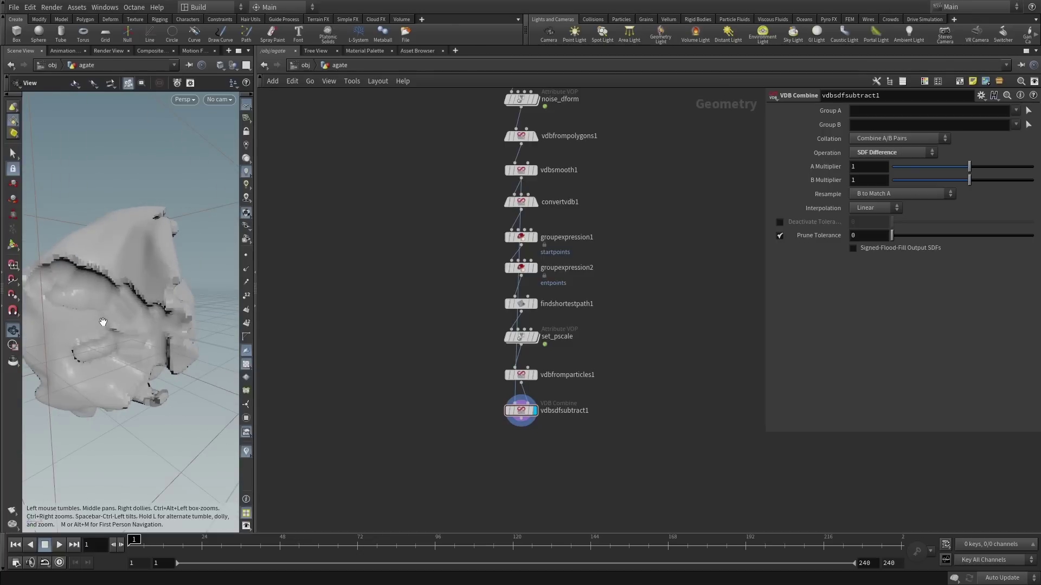
pyautogui.moveTo(174, 312); pyautogui.dragTo(148, 304)
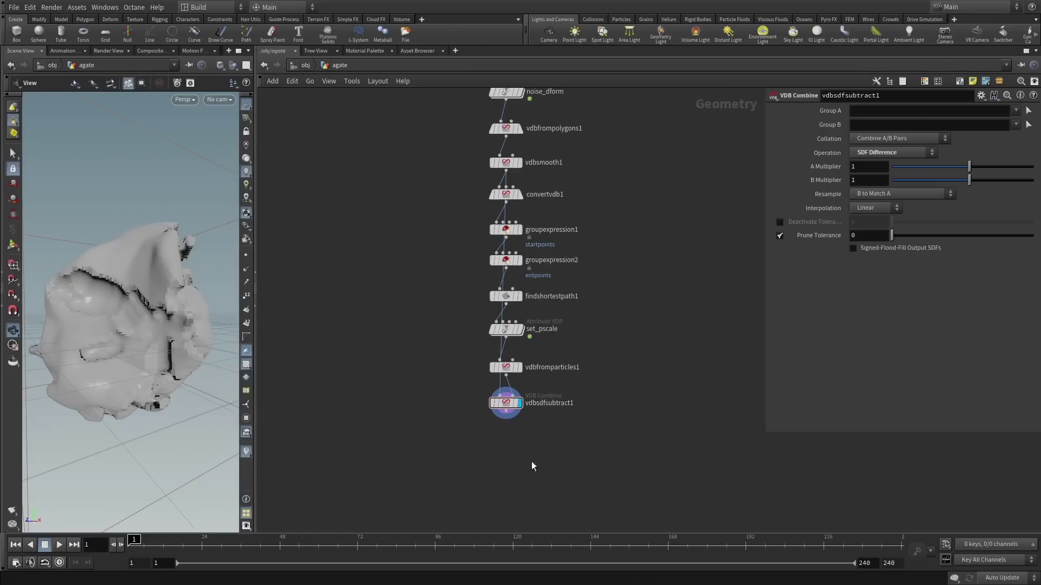
# - Append a Convert VDB node below the SDF subtract, set Convert To to Polygons and display the result
pyautogui.moveTo(531, 454); pyautogui.dragTo(532, 381, button='middle')
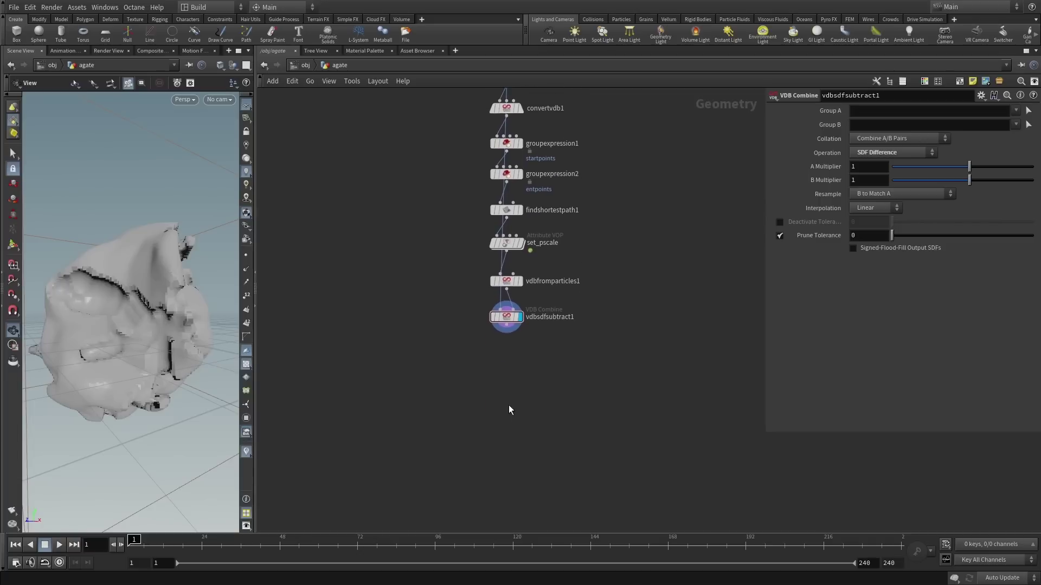
pyautogui.press('Tab')
pyautogui.moveTo(516, 407)
pyautogui.write('conve')
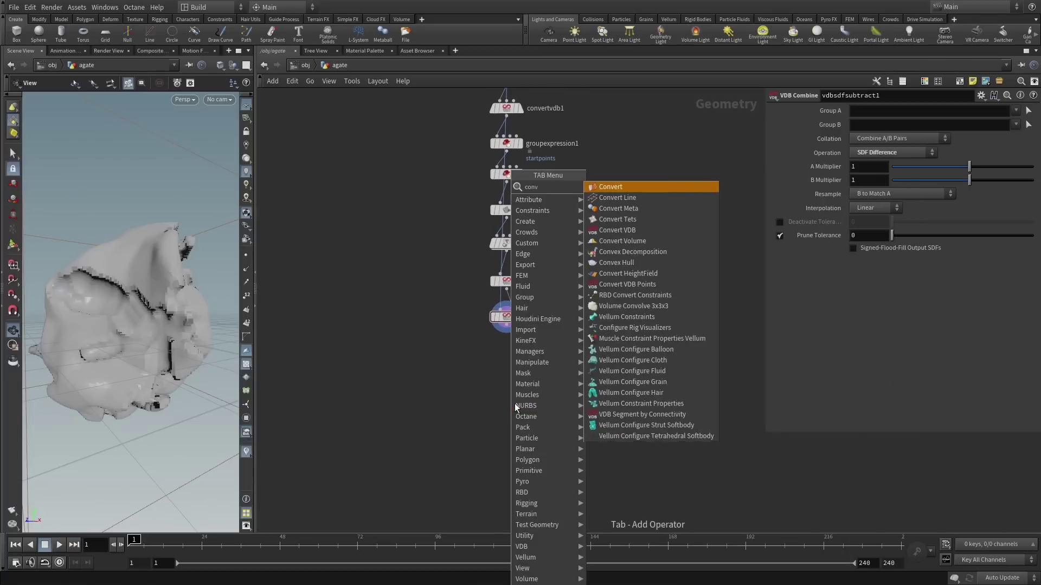
pyautogui.click(617, 230)
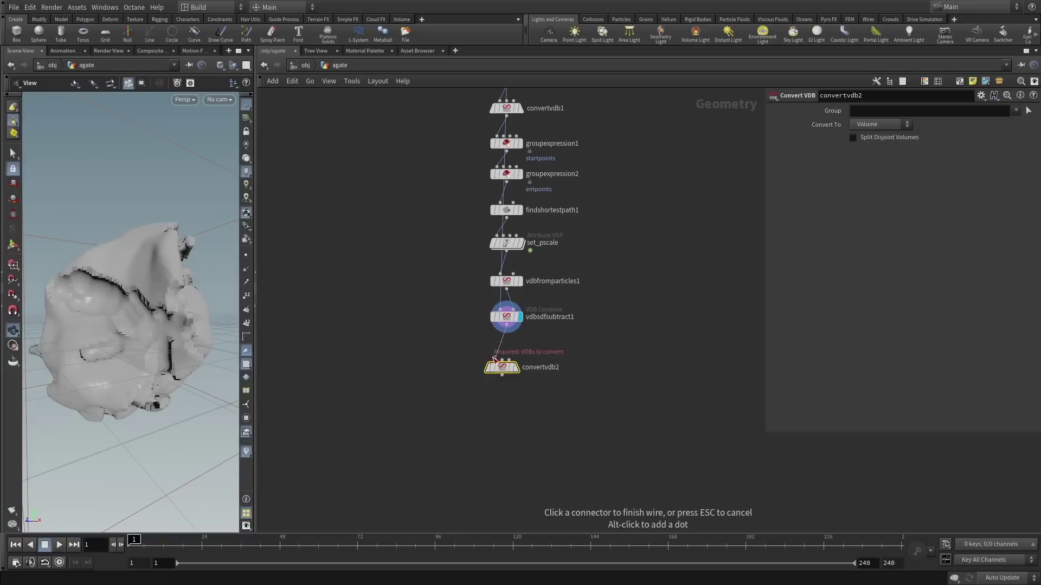
pyautogui.click(517, 355)
pyautogui.click(872, 130)
pyautogui.click(870, 158)
# - Switch the viewport shading to Smooth Shaded and inspect the converted rock from several sides
pyautogui.moveTo(114, 309); pyautogui.dragTo(138, 320)
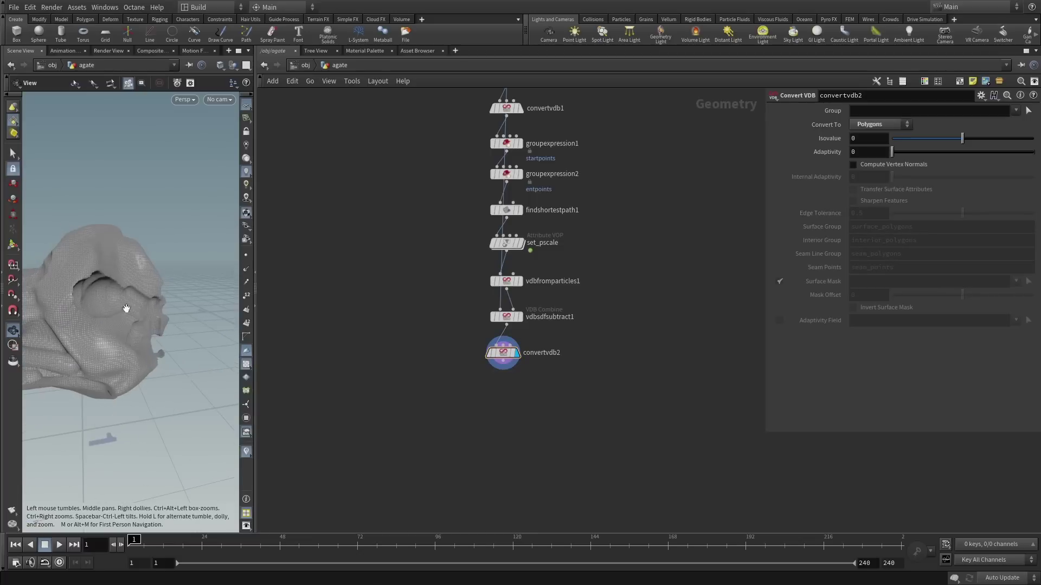
pyautogui.click(220, 64)
pyautogui.click(251, 185)
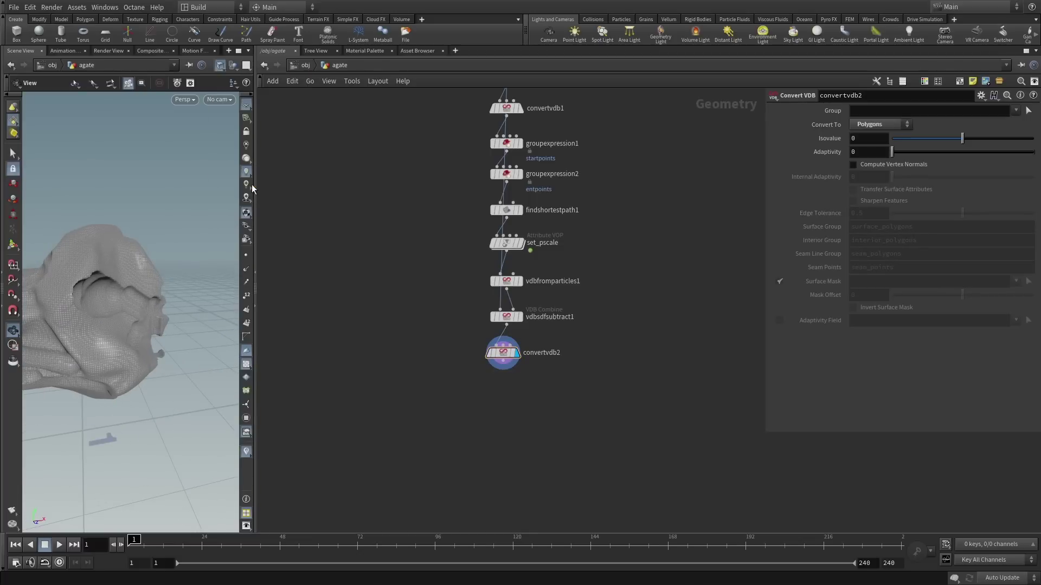
pyautogui.moveTo(146, 328)
pyautogui.mouseDown()
pyautogui.moveTo(195, 292)
pyautogui.moveTo(202, 320)
pyautogui.moveTo(119, 306)
pyautogui.moveTo(144, 285)
pyautogui.moveTo(154, 297)
pyautogui.moveTo(174, 274)
pyautogui.moveTo(135, 282)
pyautogui.moveTo(146, 302)
pyautogui.moveTo(124, 297)
pyautogui.moveTo(153, 325)
pyautogui.moveTo(179, 303)
pyautogui.moveTo(195, 284)
pyautogui.moveTo(131, 296)
pyautogui.moveTo(174, 272)
pyautogui.moveTo(163, 291)
pyautogui.moveTo(170, 286)
pyautogui.moveTo(166, 260)
pyautogui.mouseUp()
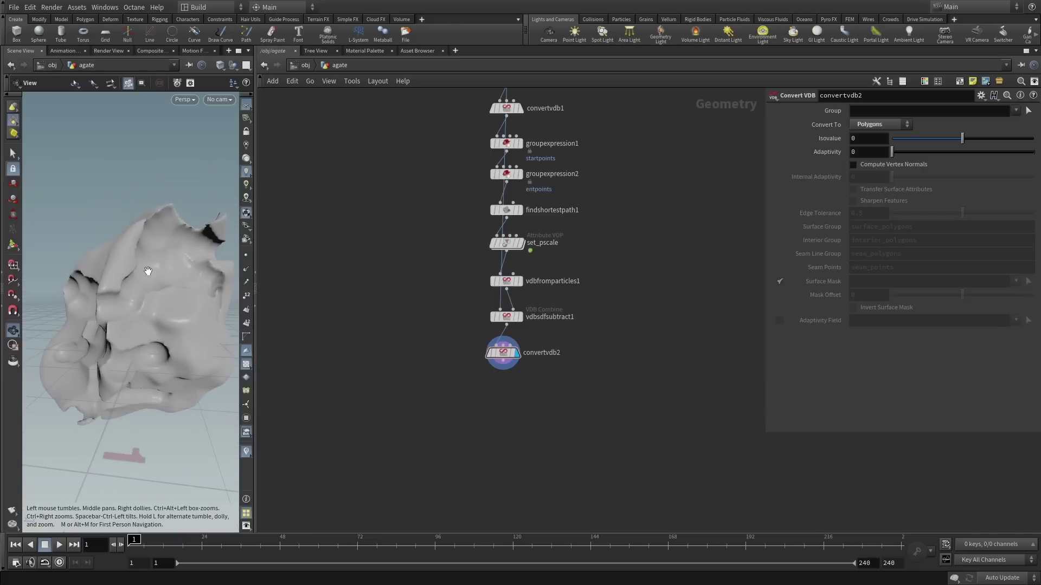
pyautogui.moveTo(149, 323); pyautogui.dragTo(158, 314)
# - Append a Null node below convertvdb2, name it OUT_agate and display it
pyautogui.press('Tab')
pyautogui.write('n')
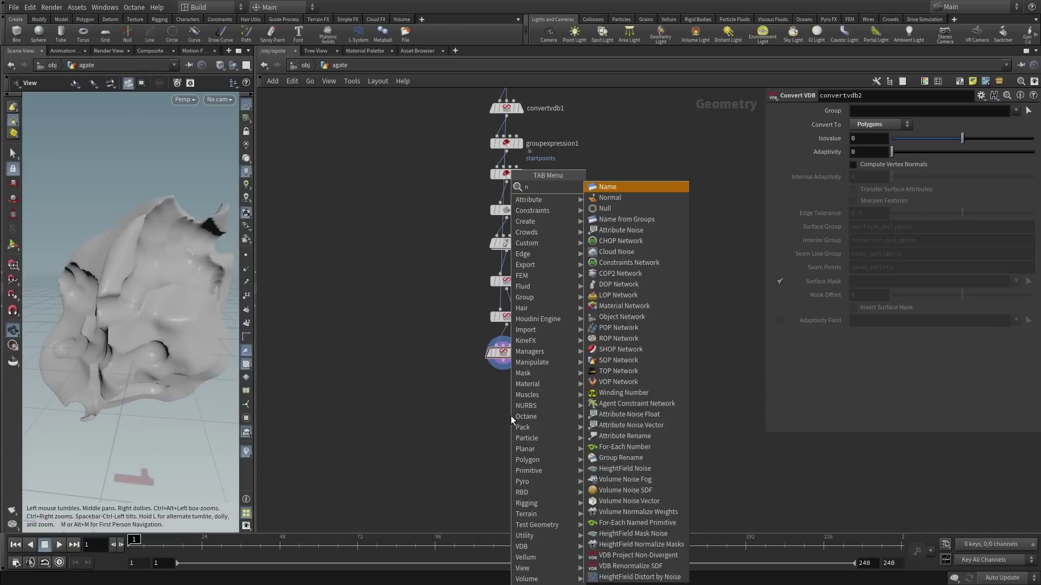
pyautogui.write('ul')
pyautogui.click(601, 189)
pyautogui.click(539, 407)
pyautogui.write('OUT_agate')
pyautogui.press('Return')
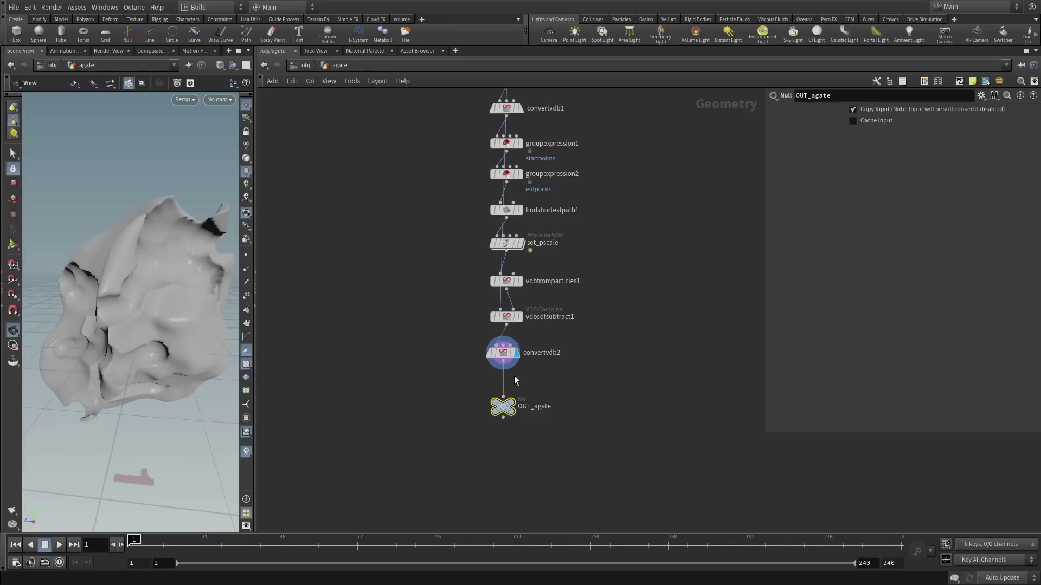
pyautogui.click(517, 406)
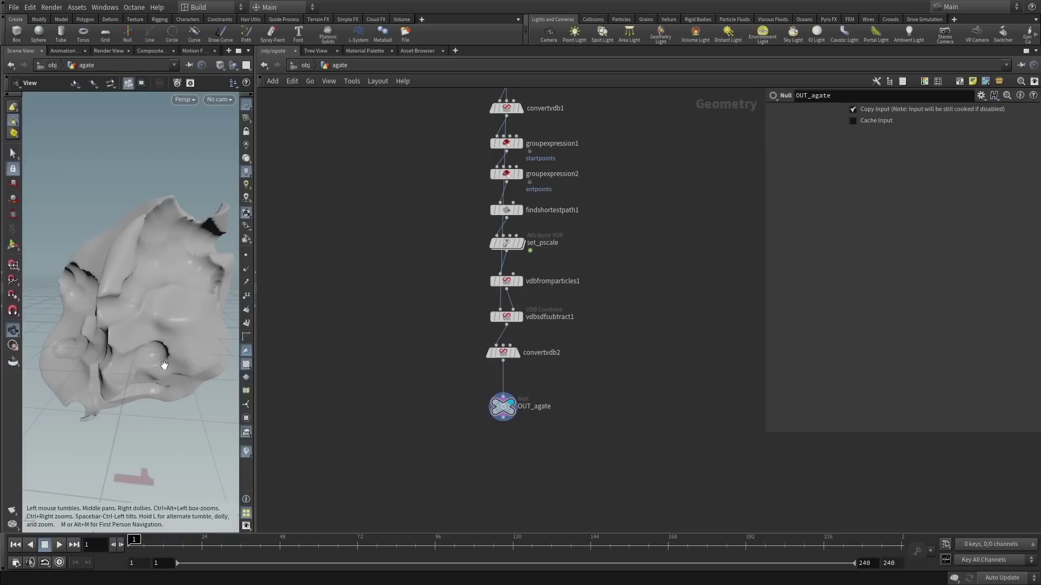
# - Return to the object level, create a box geometry object and rename it seamless
pyautogui.press('u')
pyautogui.press('Tab')
pyautogui.write('box')
pyautogui.press('Return')
pyautogui.click(467, 262)
pyautogui.write('seamless')
pyautogui.press('Return')
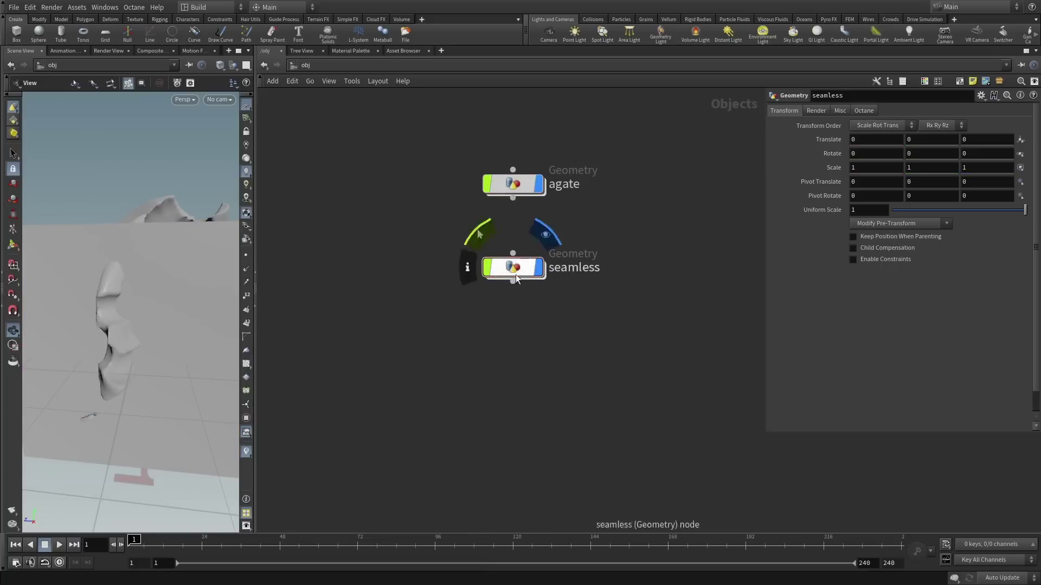
# - Enter the seamless object's network and widen the viewport pane
pyautogui.doubleClick(506, 269)
pyautogui.moveTo(255, 249); pyautogui.dragTo(365, 241)
pyautogui.moveTo(190, 331); pyautogui.dragTo(218, 334)
# - Select four faces of the box and remove them with a Blast node, leaving the floor and one back wall
pyautogui.press('s')
pyautogui.click(230, 298)
pyautogui.keyDown('alt'); pyautogui.moveTo(318, 300); pyautogui.dragTo(217, 312); pyautogui.keyUp('alt')
pyautogui.keyDown('shift'); pyautogui.click(267, 241); pyautogui.keyUp('shift')
pyautogui.keyDown('shift'); pyautogui.click(204, 182); pyautogui.keyUp('shift')
pyautogui.keyDown('alt'); pyautogui.moveTo(314, 214); pyautogui.dragTo(48, 260); pyautogui.keyUp('alt')
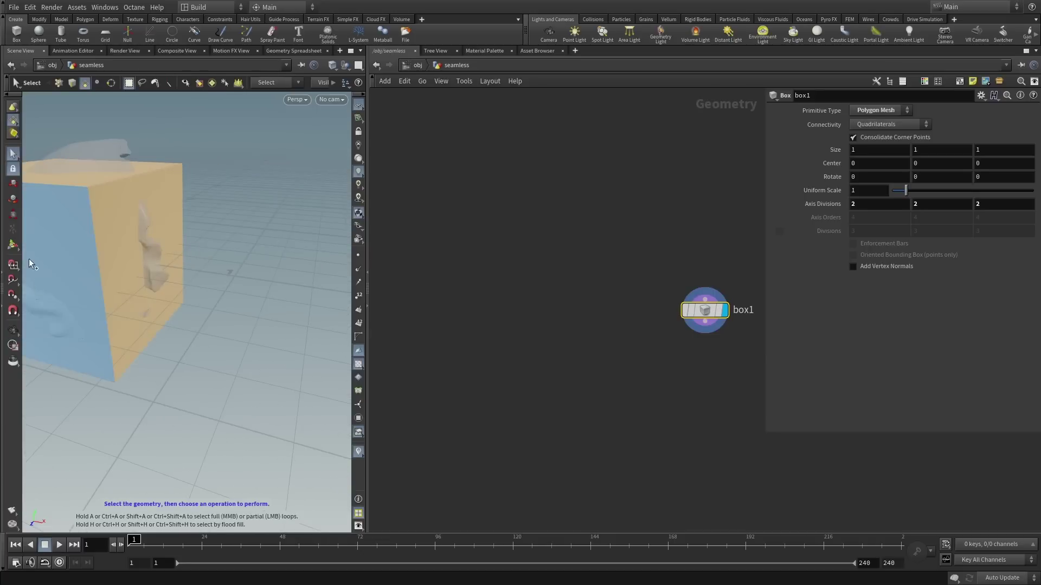
pyautogui.keyDown('shift'); pyautogui.click(33, 267); pyautogui.keyUp('shift')
pyautogui.keyDown('alt'); pyautogui.moveTo(188, 261); pyautogui.dragTo(193, 312); pyautogui.keyUp('alt')
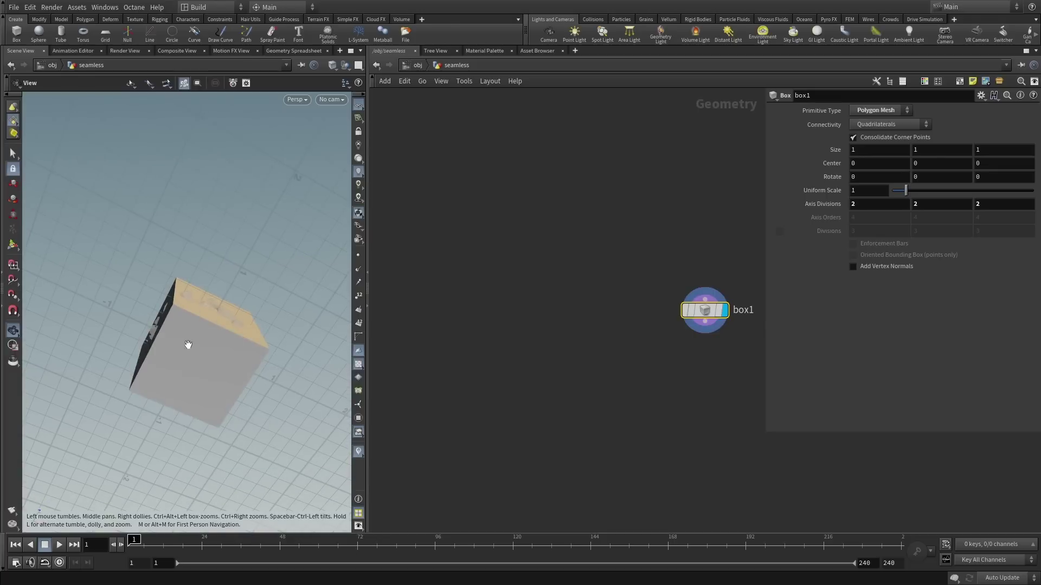
pyautogui.moveTo(235, 284); pyautogui.dragTo(191, 291)
pyautogui.press('s')
pyautogui.press('Tab')
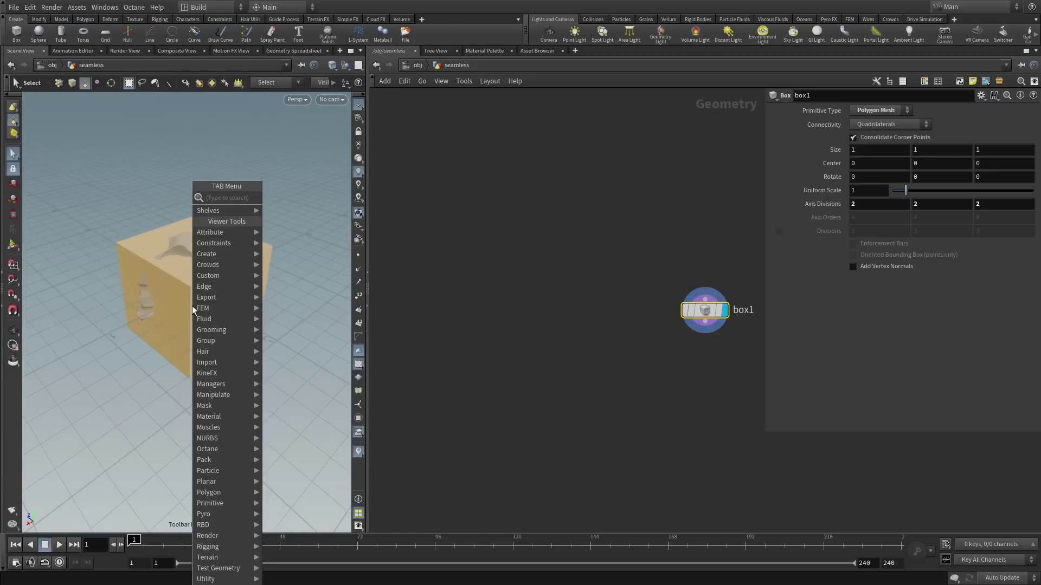
pyautogui.write('blast')
pyautogui.press('Return')
pyautogui.keyDown('alt'); pyautogui.moveTo(247, 307); pyautogui.dragTo(235, 323); pyautogui.keyUp('alt')
# - Append a Reverse node below blast1, display it and place it neatly in the chain
pyautogui.click(431, 381)
pyautogui.moveTo(585, 374); pyautogui.dragTo(415, 336, button='middle')
pyautogui.moveTo(415, 336); pyautogui.dragTo(523, 275, button='right')
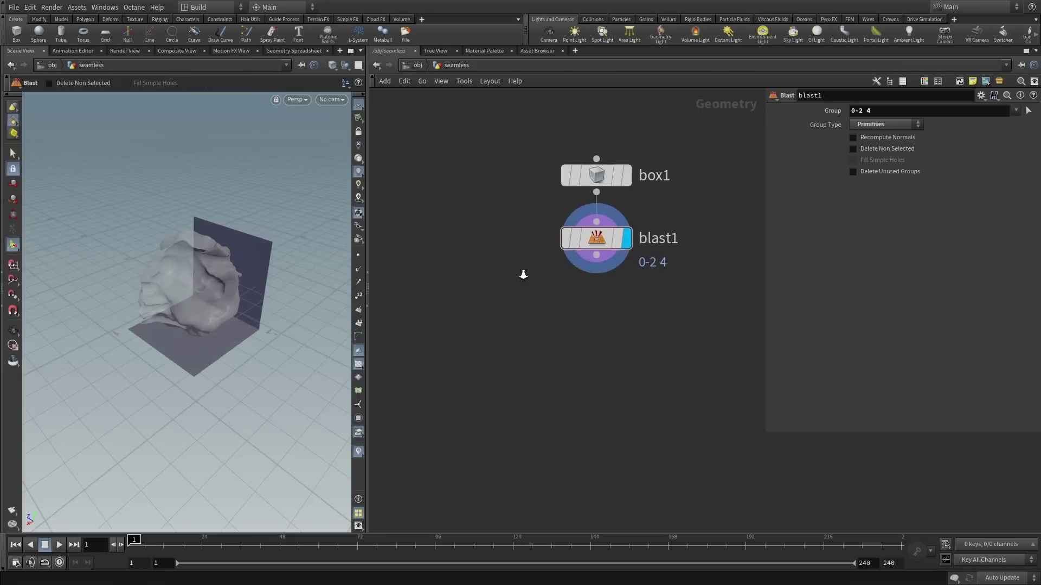
pyautogui.press('Tab')
pyautogui.write('reverse')
pyautogui.press('Return')
pyautogui.click(579, 342)
pyautogui.click(579, 278)
pyautogui.click(579, 321)
pyautogui.click(609, 338)
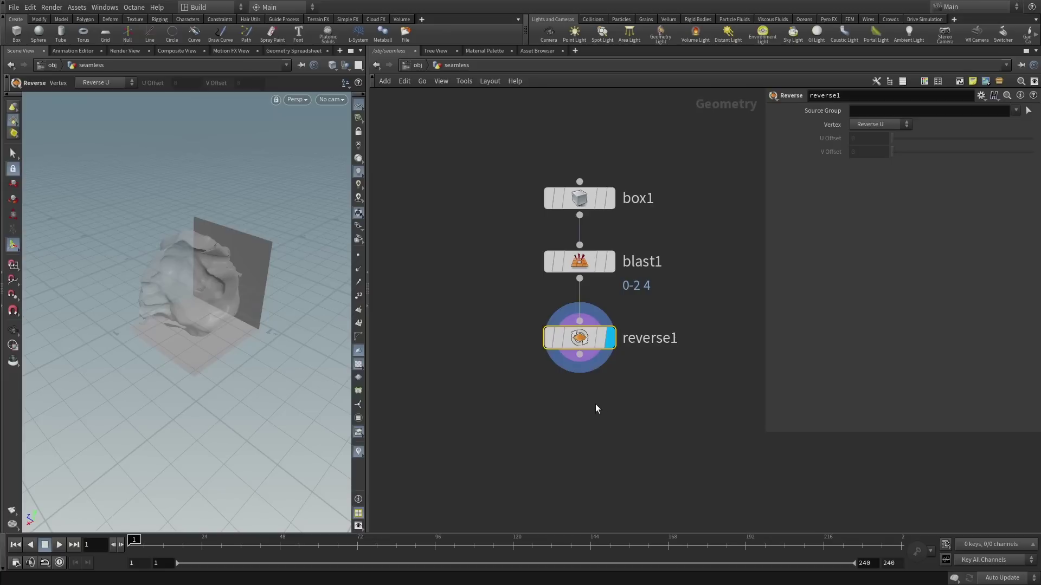
pyautogui.moveTo(581, 332); pyautogui.dragTo(580, 309)
# - Append a PolySplit node below reverse1 with Path Type Edge Loop and place a loop across the floor near the corner
pyautogui.press('Tab')
pyautogui.moveTo(529, 409)
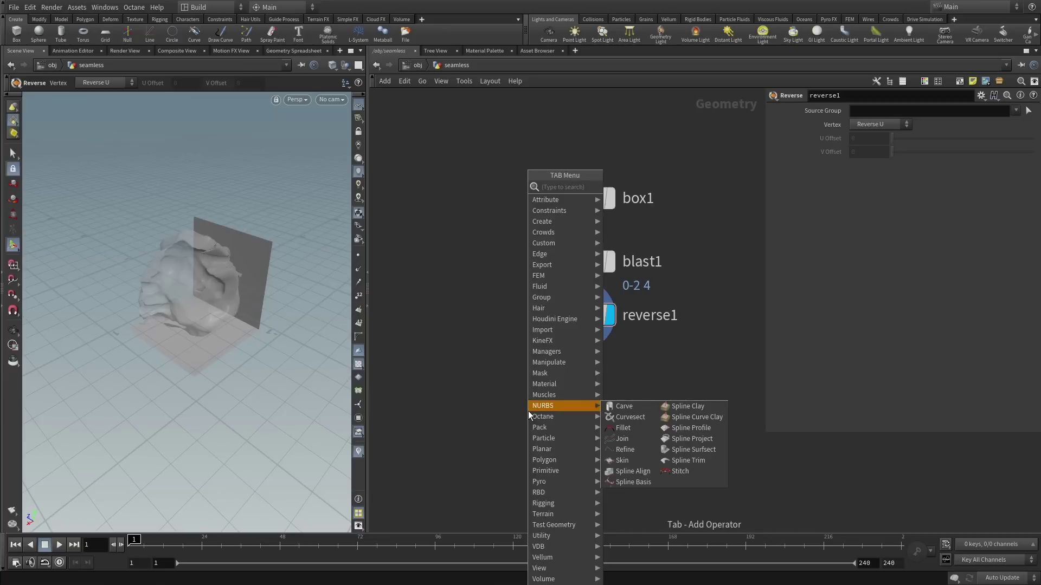
pyautogui.write('poly')
pyautogui.click(623, 252)
pyautogui.click(579, 386)
pyautogui.click(580, 332)
pyautogui.click(565, 367)
pyautogui.keyDown('alt'); pyautogui.moveTo(209, 434); pyautogui.dragTo(262, 270, button='right'); pyautogui.keyUp('alt')
pyautogui.keyDown('alt'); pyautogui.moveTo(262, 270); pyautogui.dragTo(227, 312); pyautogui.keyUp('alt')
pyautogui.press('Return')
pyautogui.click(886, 124)
pyautogui.click(873, 135)
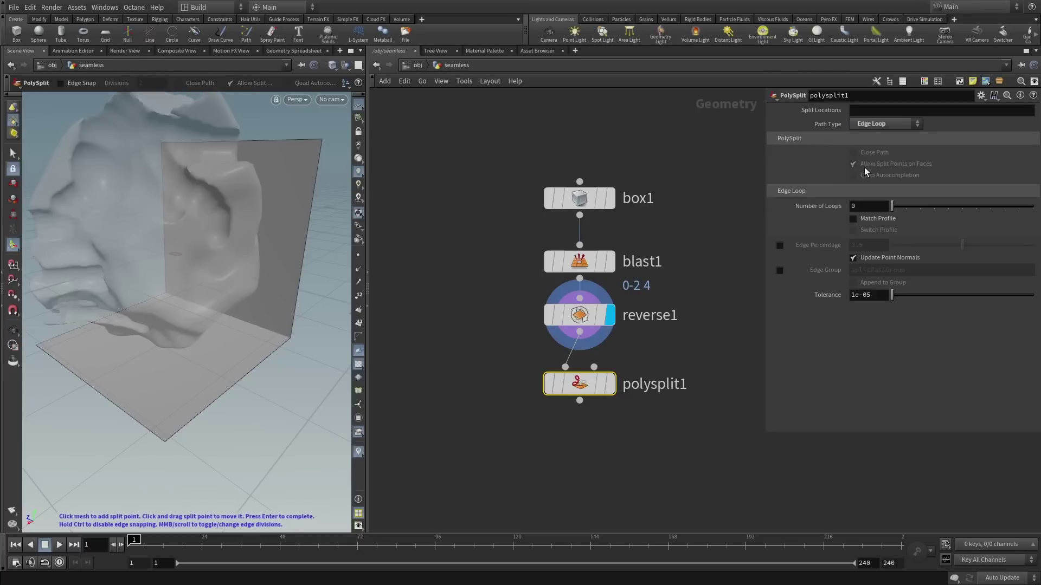
pyautogui.click(259, 361)
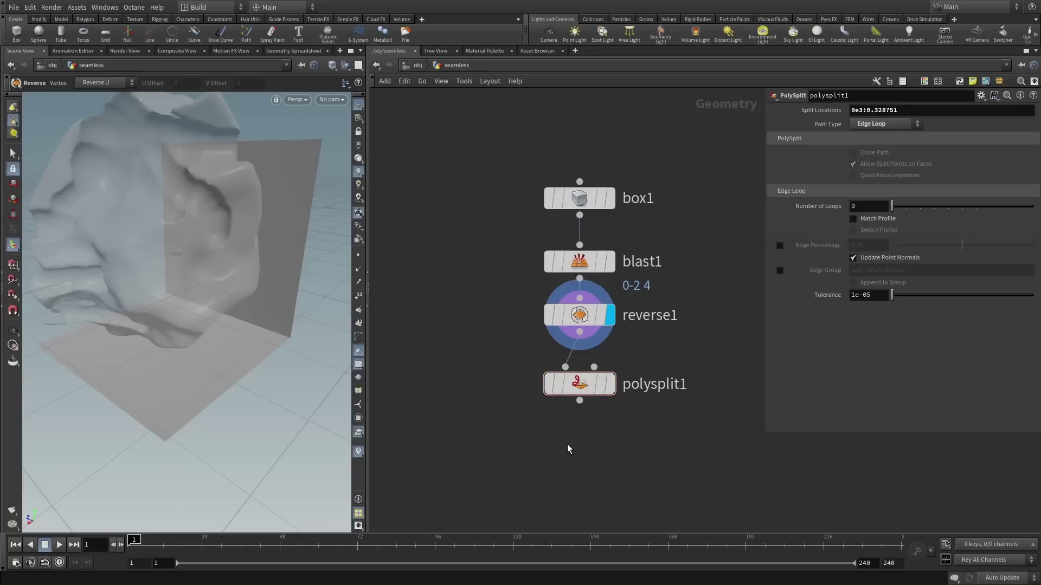
# - Add a second PolySplit with an Edge Loop across the wall near the corner, and show the viewport as Smooth Wire Shaded
pyautogui.press('Tab')
pyautogui.write('poly')
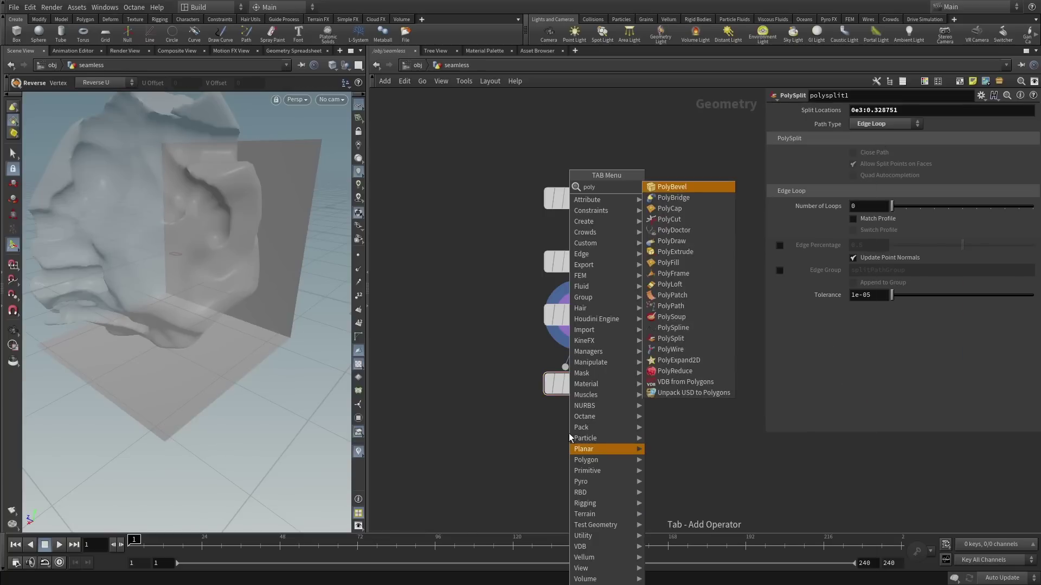
pyautogui.click(671, 338)
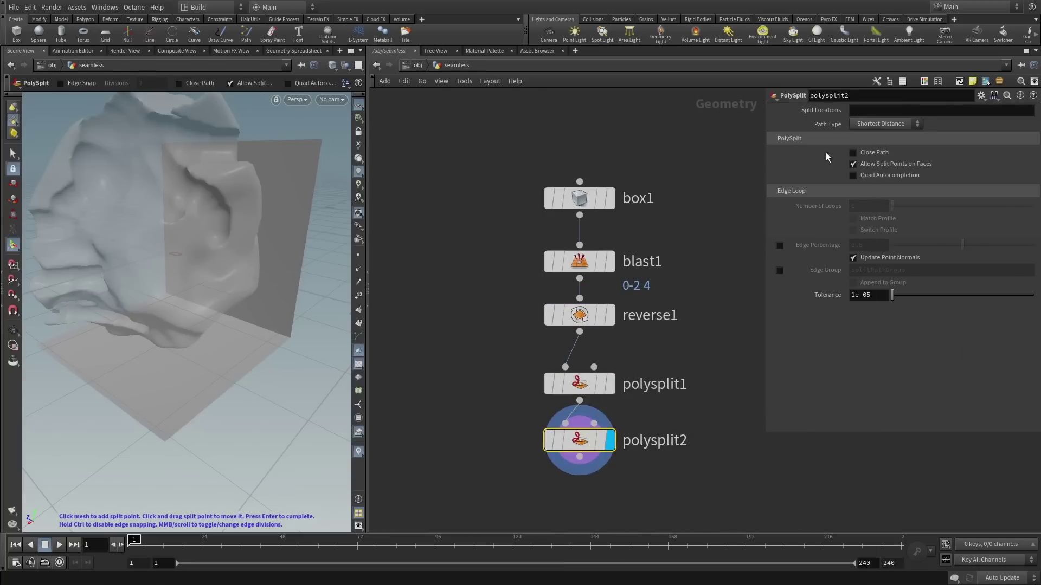
pyautogui.click(886, 124)
pyautogui.click(878, 139)
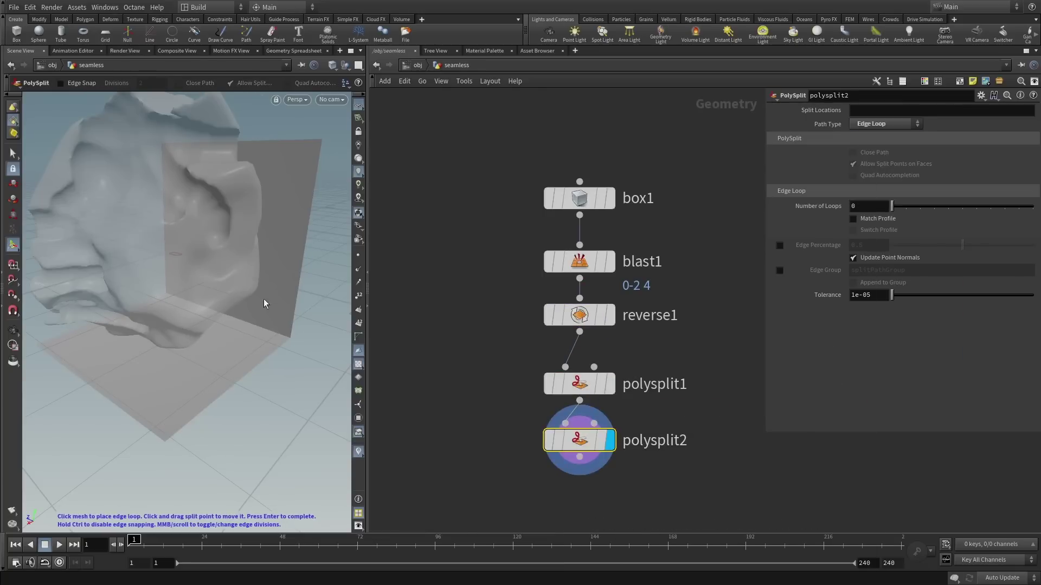
pyautogui.click(296, 297)
pyautogui.click(332, 64)
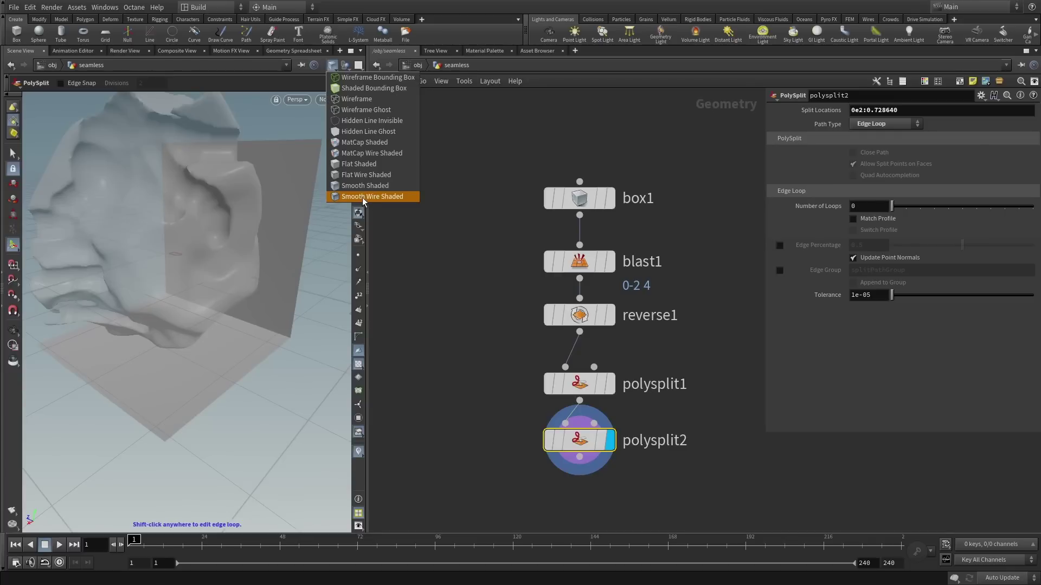
pyautogui.click(362, 197)
pyautogui.keyDown('alt'); pyautogui.moveTo(271, 371); pyautogui.dragTo(267, 352); pyautogui.keyUp('alt')
# - Append a Subdivide node below polysplit2 and set its Depth to 3
pyautogui.moveTo(576, 442); pyautogui.dragTo(569, 333, button='middle')
pyautogui.press('Tab')
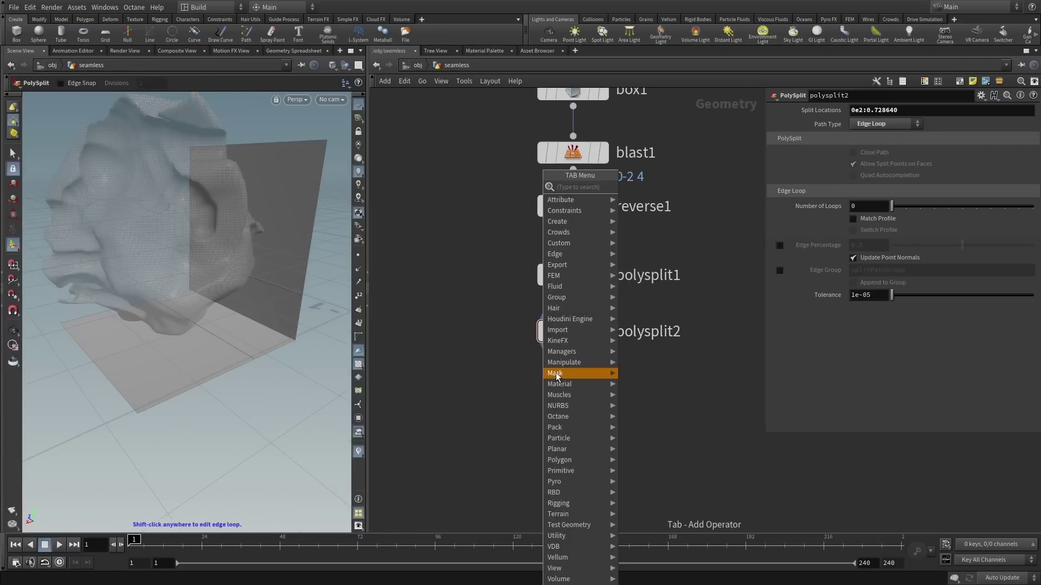
pyautogui.write('subd')
pyautogui.press('Return')
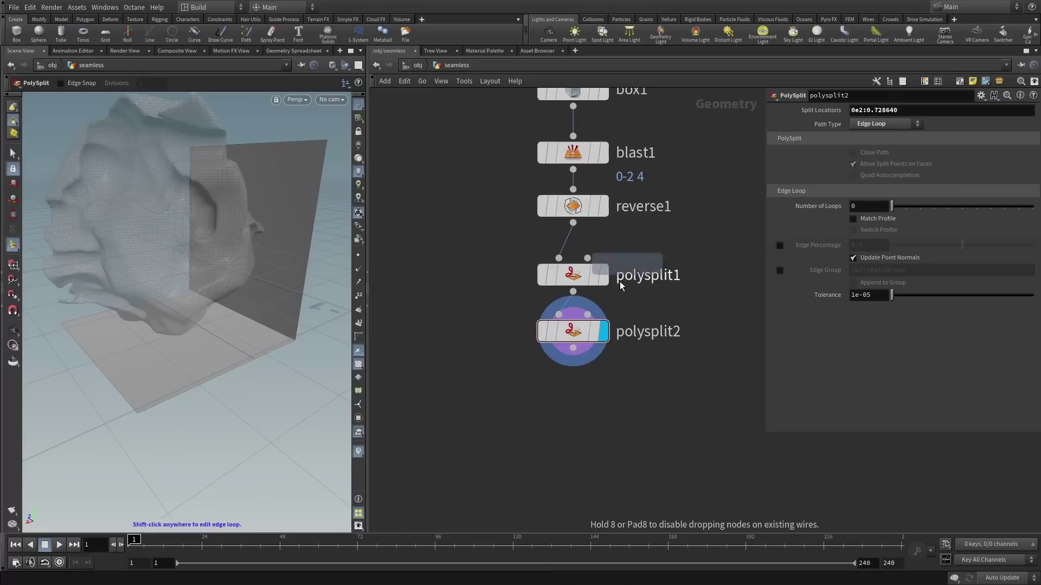
pyautogui.click(573, 412)
pyautogui.write('3')
pyautogui.press('Return')
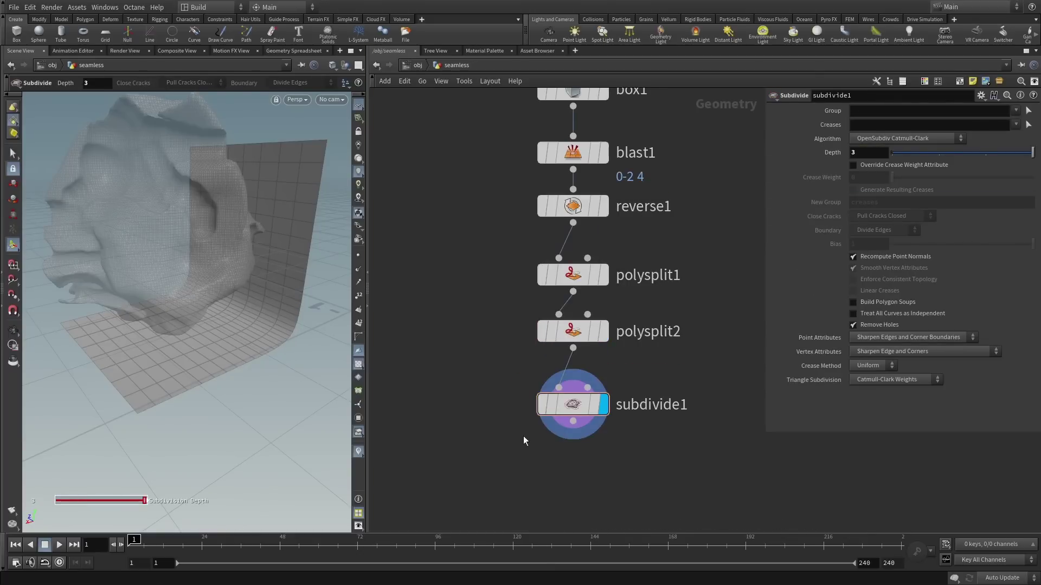
# - Append a Null node named OUT_seamless below subdivide1 and return to the object level
pyautogui.press('Tab')
pyautogui.write('null')
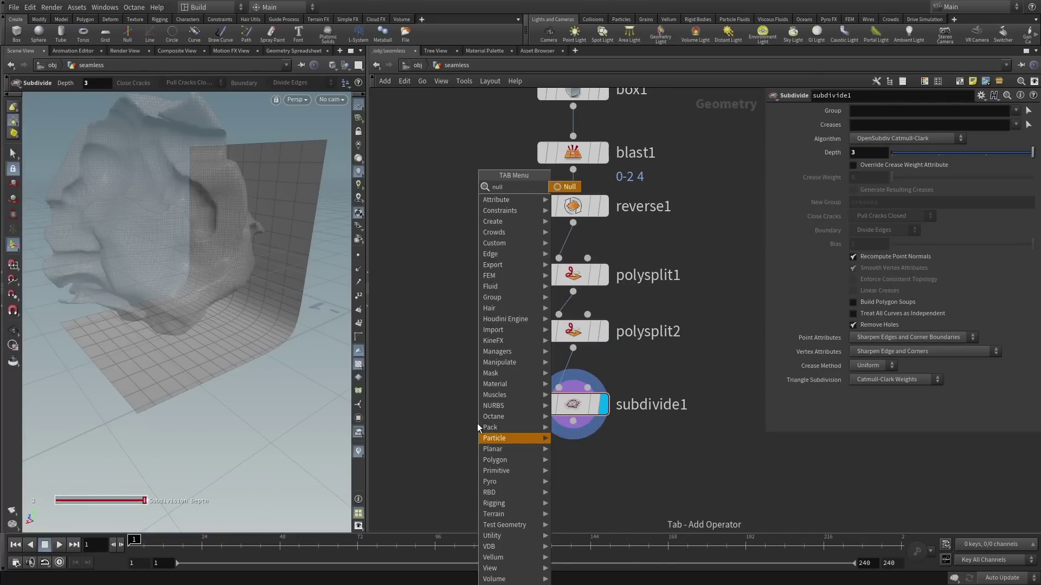
pyautogui.press('Return')
pyautogui.press('Return')
pyautogui.click(632, 475)
pyautogui.moveTo(643, 476); pyautogui.dragTo(561, 477)
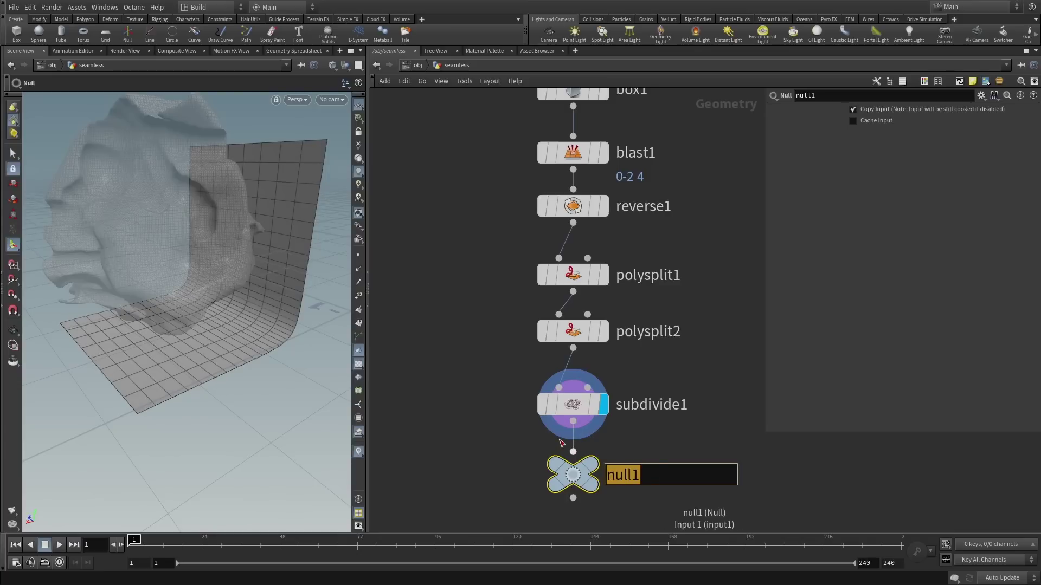
pyautogui.write('OUT_seamless')
pyautogui.click(710, 406)
pyautogui.press('u')
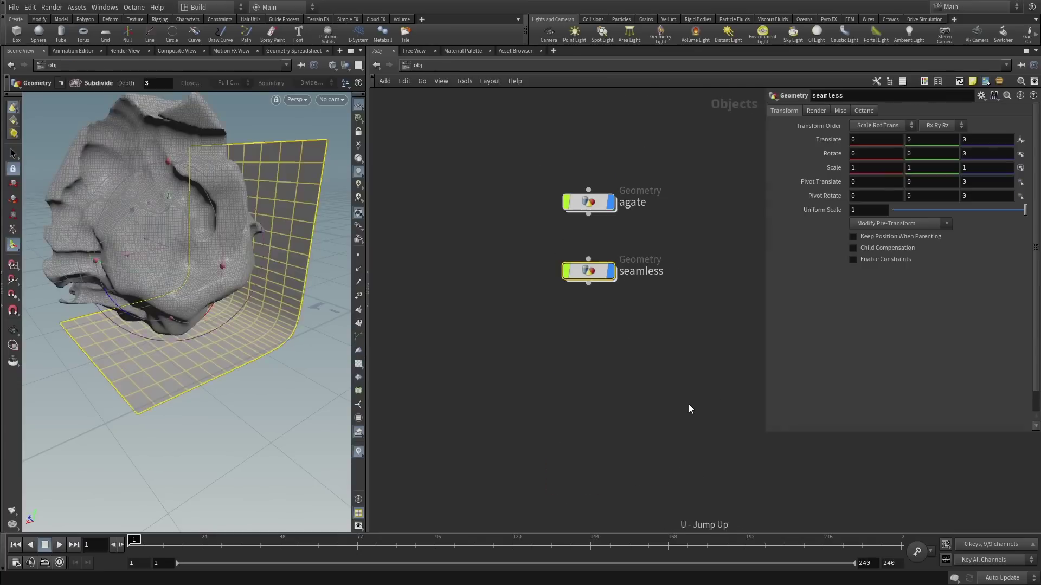
# - Save the scene file and switch the desktop layout to Solaris
pyautogui.scroll(-3, 222, 301)
pyautogui.keyDown('alt'); pyautogui.moveTo(193, 257); pyautogui.dragTo(213, 311); pyautogui.keyUp('alt')
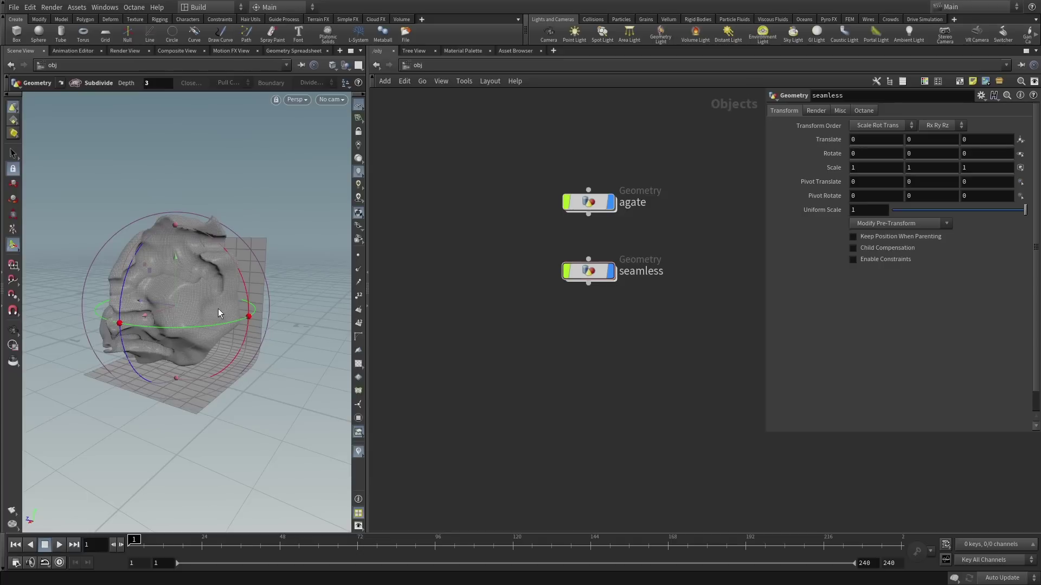
pyautogui.hotkey('ctrl', 's')
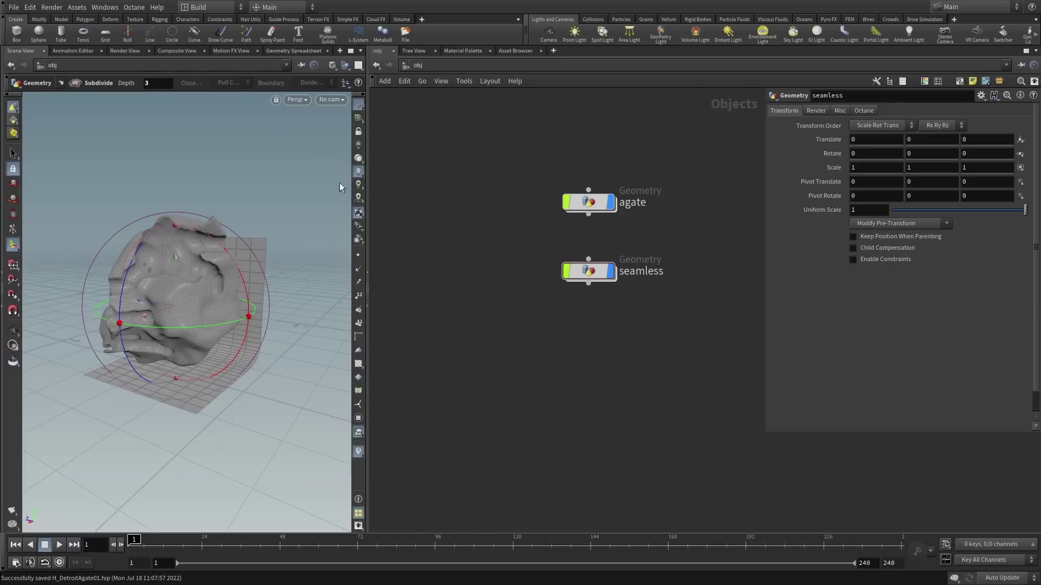
pyautogui.click(216, 7)
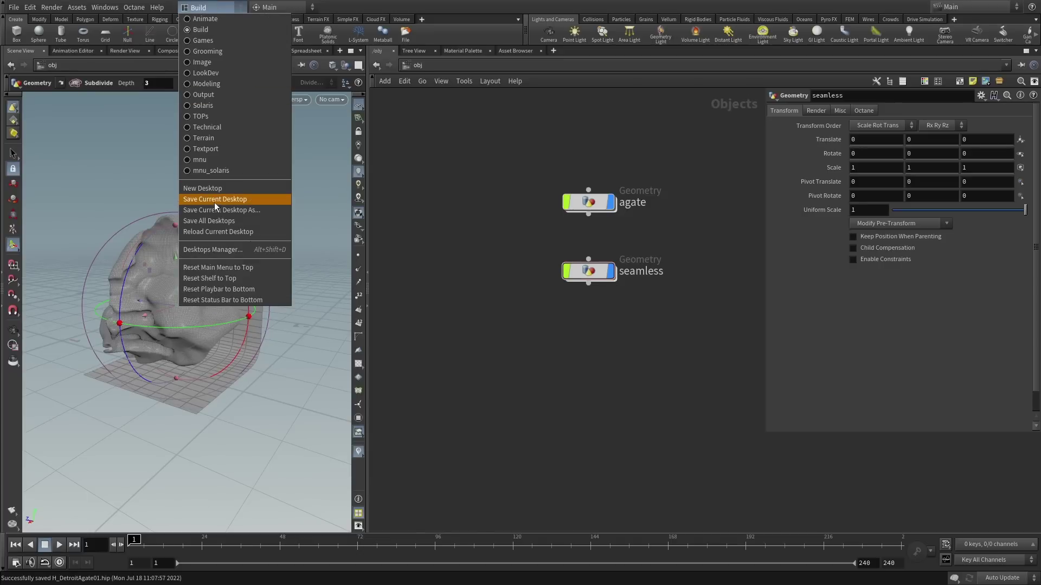
pyautogui.press('Escape')
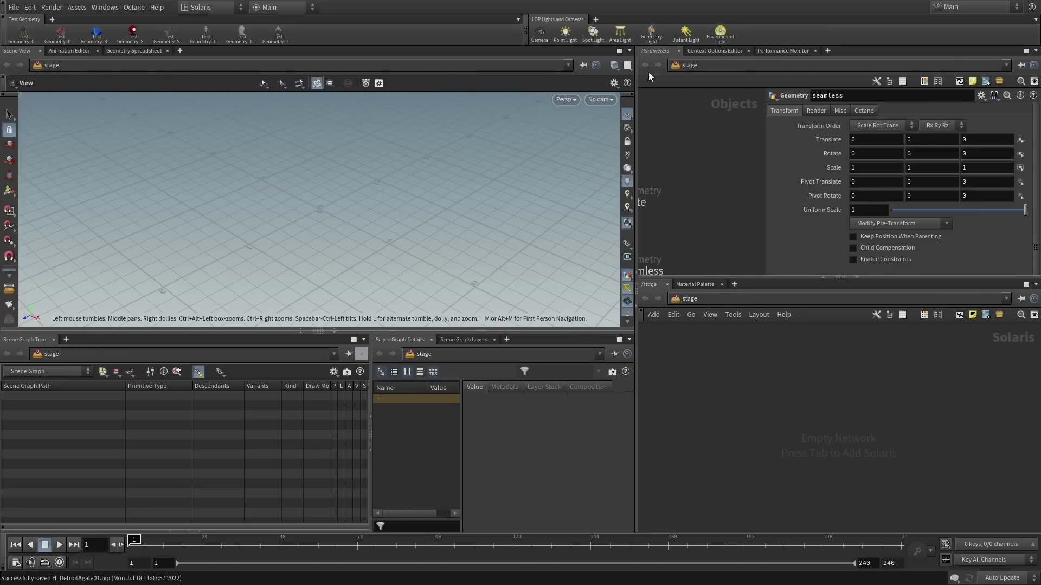
# - Close the separate Parameters, Context Options Editor and Performance Monitor panes and widen the network editor
pyautogui.moveTo(636, 146); pyautogui.dragTo(378, 167)
pyautogui.click(420, 51)
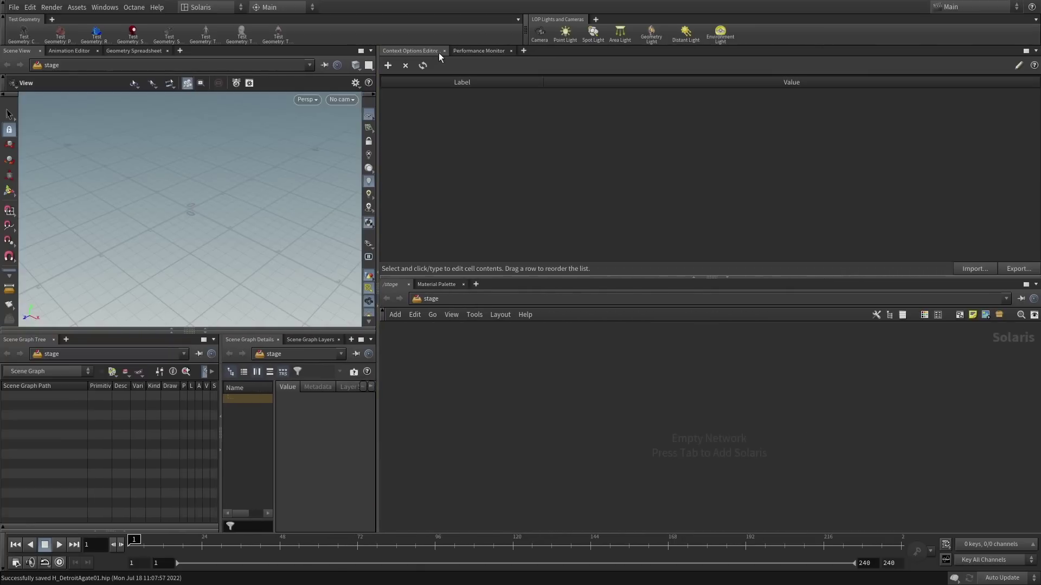
pyautogui.click(443, 51)
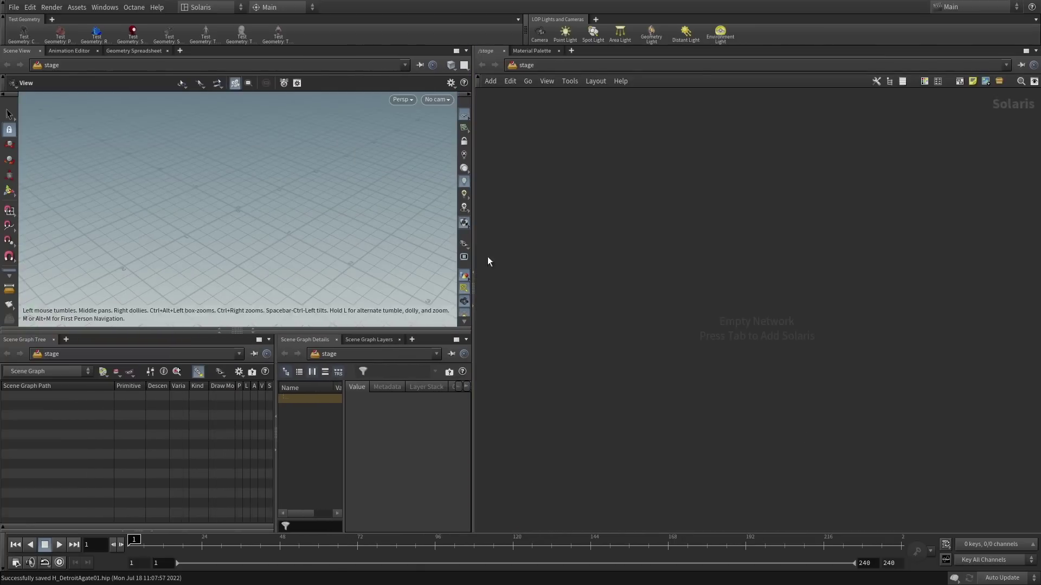
pyautogui.moveTo(473, 214); pyautogui.dragTo(352, 218)
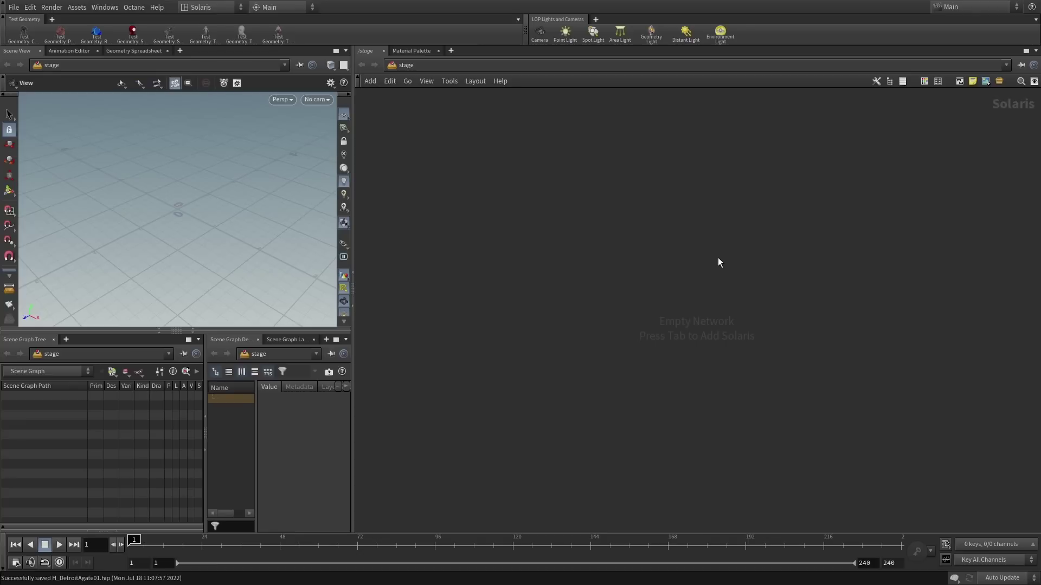
# - Show the parameter overlay in the network editor, close Scene Graph Details and Scene Graph Layers, and resize the viewport
pyautogui.press('p')
pyautogui.click(257, 340)
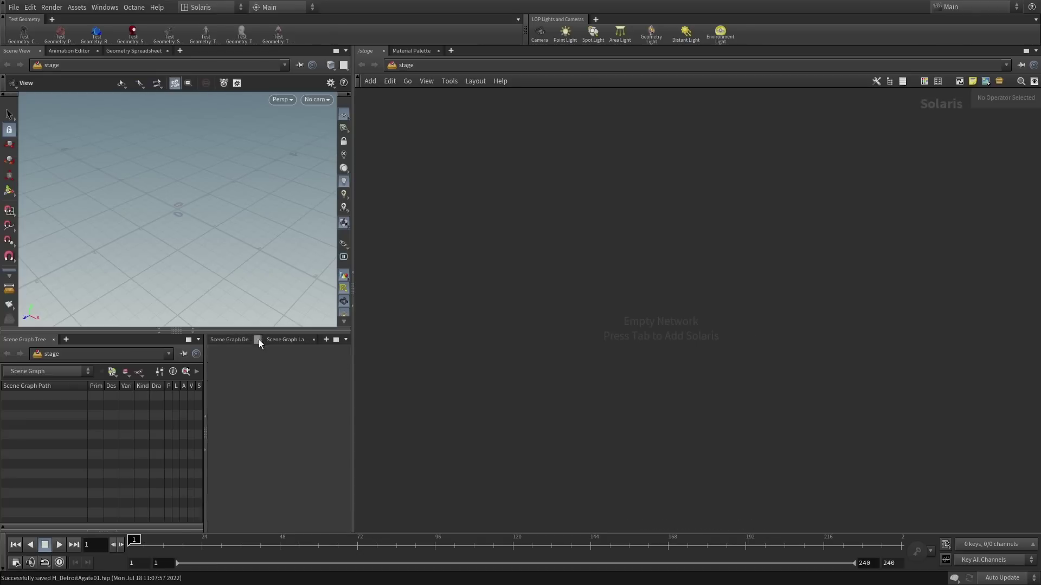
pyautogui.click(248, 340)
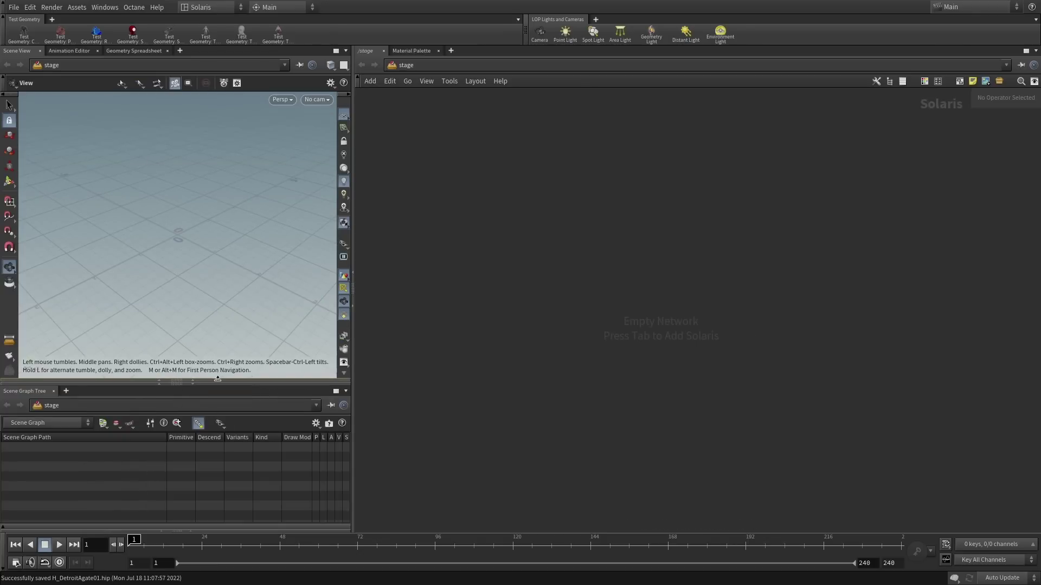
pyautogui.moveTo(213, 385); pyautogui.dragTo(214, 349)
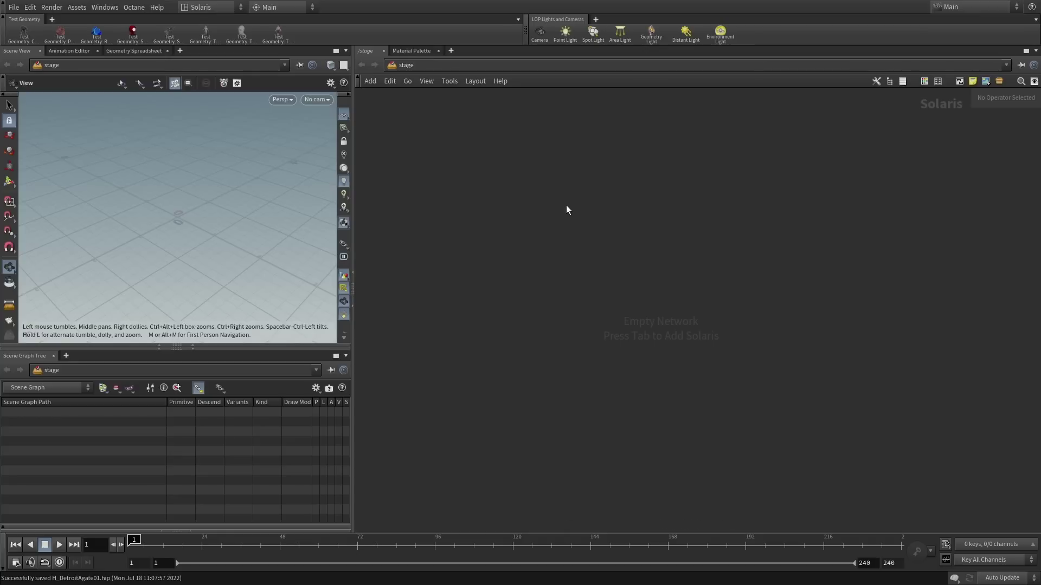
# - Add a SOP Import node to the stage network, name it agate and place it with free space beside it
pyautogui.press('Tab')
pyautogui.write('sop')
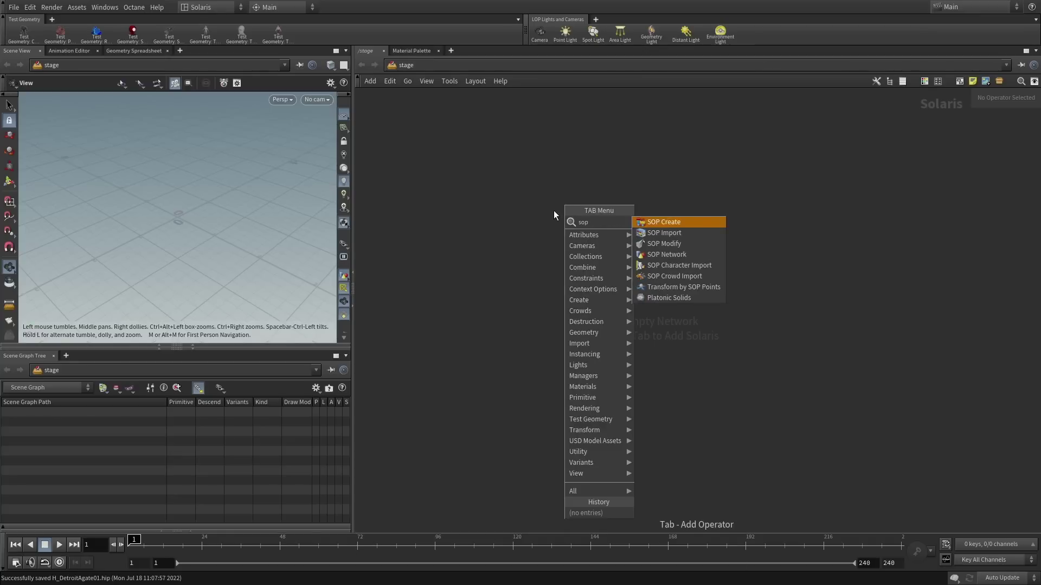
pyautogui.click(697, 233)
pyautogui.click(610, 207)
pyautogui.press('F2')
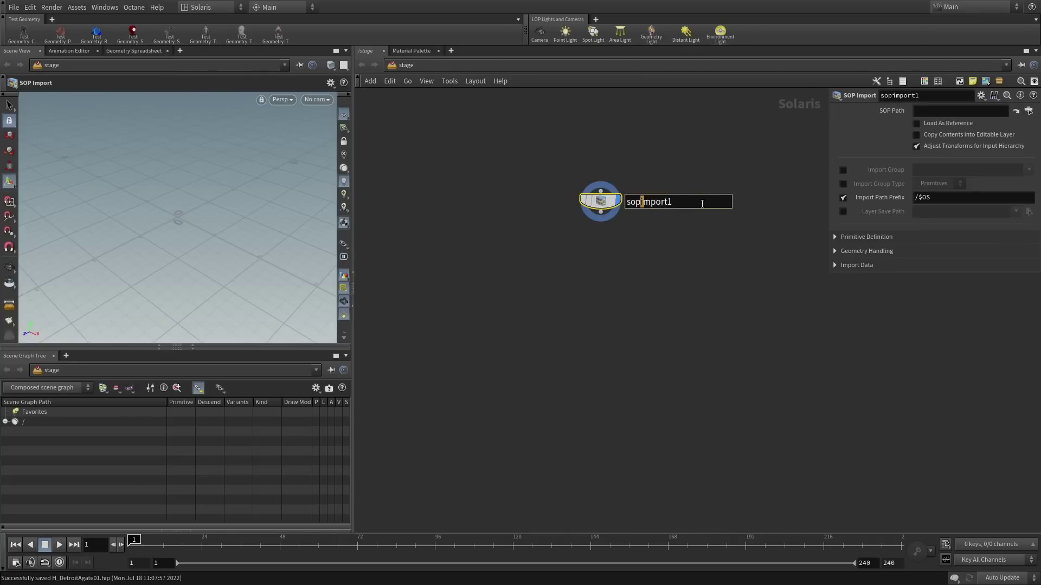
pyautogui.write('agate')
pyautogui.press('Return')
pyautogui.moveTo(601, 201); pyautogui.dragTo(516, 204)
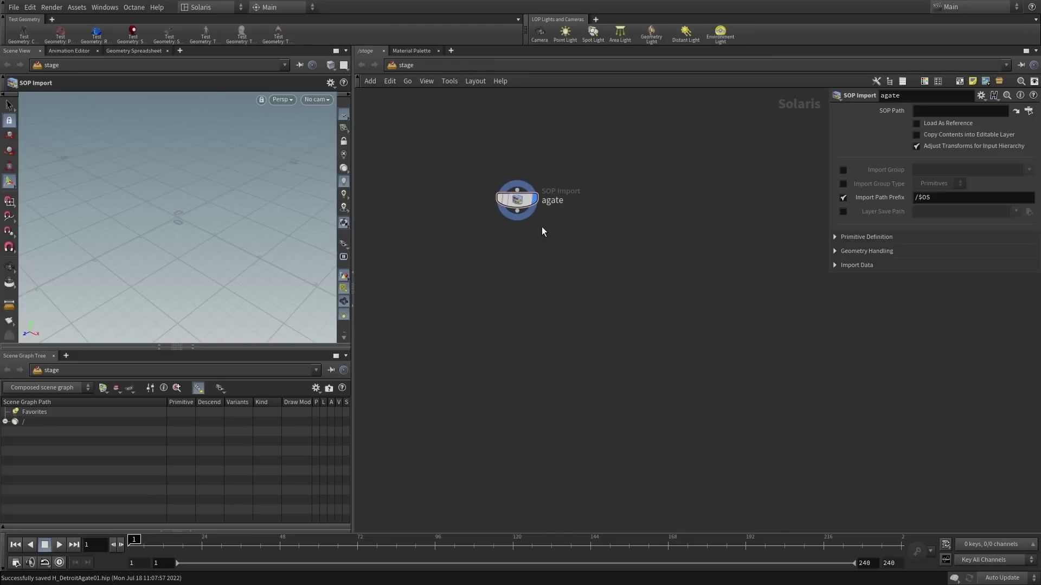
# - Set the agate import's SOP Path to /obj/agate/OUT_agate and frame the rock in the viewport
pyautogui.click(1028, 111)
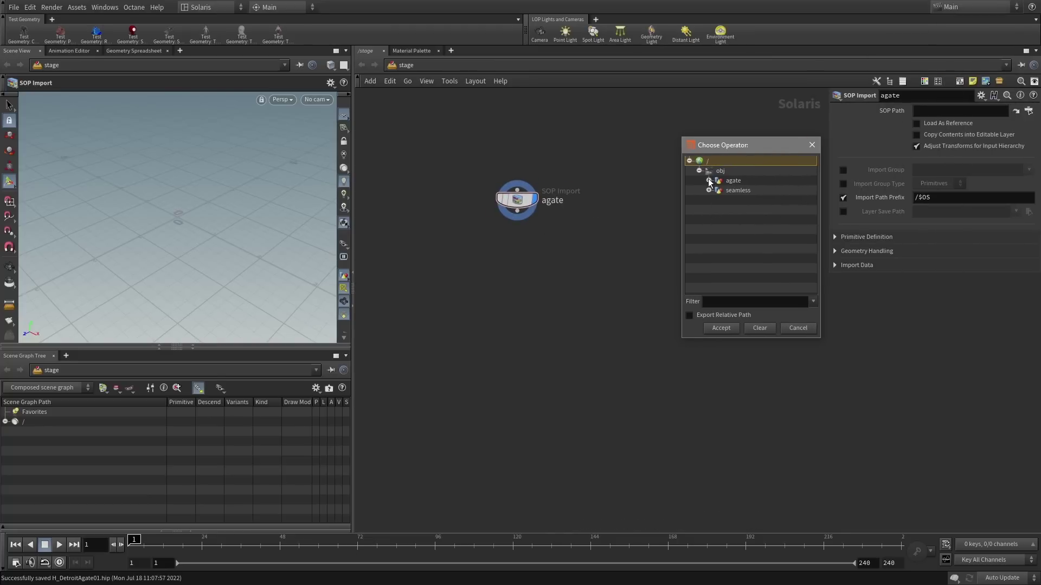
pyautogui.click(708, 181)
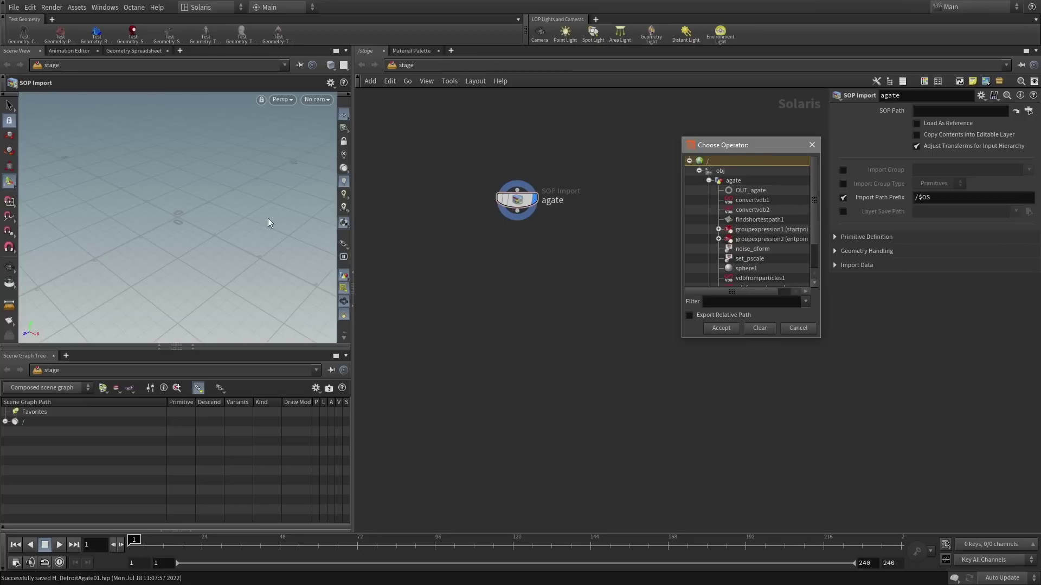
pyautogui.moveTo(815, 213); pyautogui.dragTo(812, 189)
pyautogui.click(759, 192)
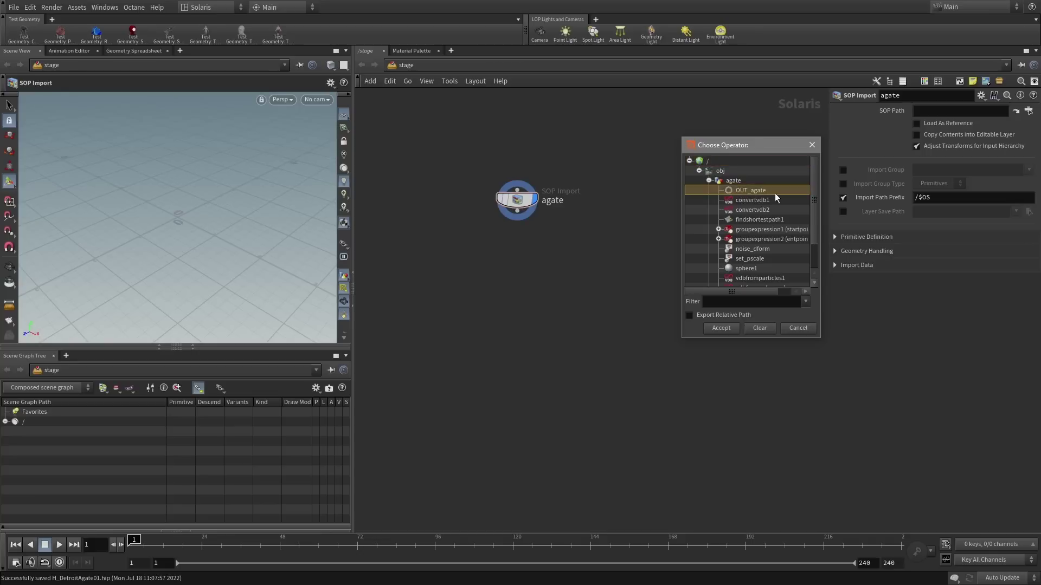
pyautogui.click(738, 328)
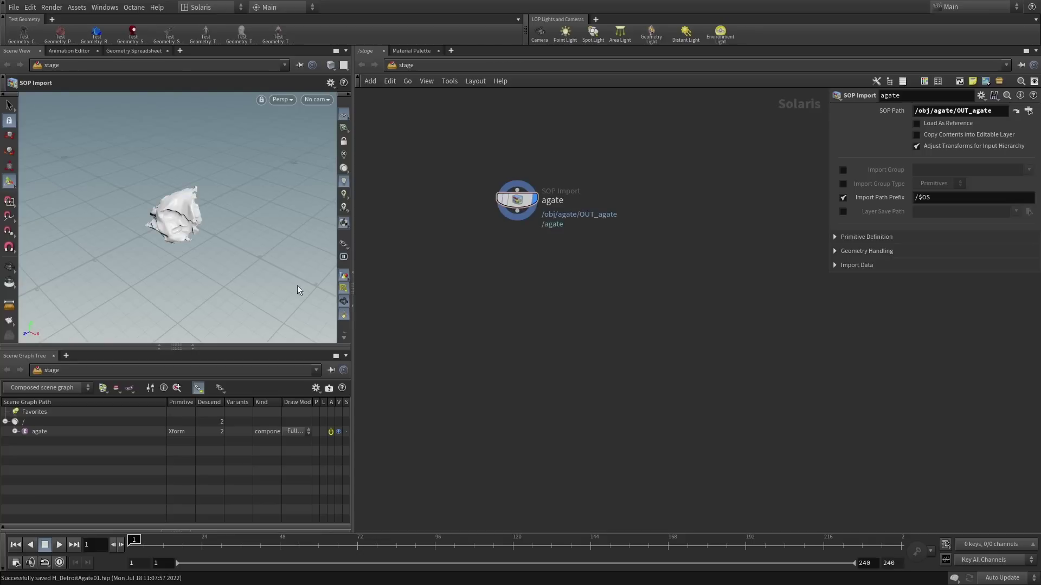
pyautogui.keyDown('alt'); pyautogui.moveTo(209, 212); pyautogui.dragTo(260, 187); pyautogui.keyUp('alt')
pyautogui.keyDown('alt'); pyautogui.moveTo(260, 187); pyautogui.dragTo(272, 135, button='right'); pyautogui.keyUp('alt')
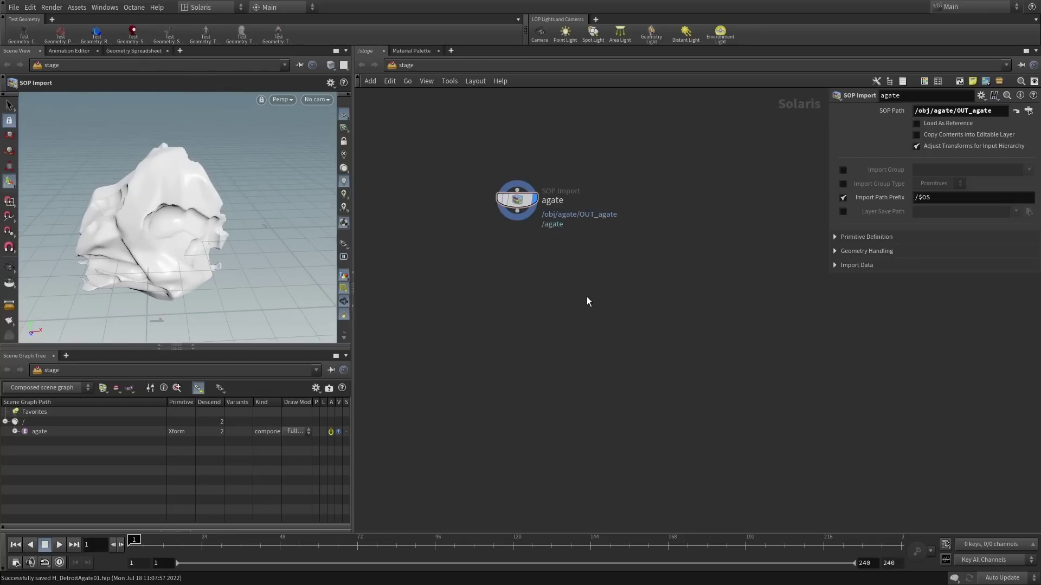
# - Duplicate the agate SOP Import beside the original and name the copy seamless
pyautogui.keyDown('alt'); pyautogui.moveTo(517, 200); pyautogui.dragTo(674, 208); pyautogui.keyUp('alt')
pyautogui.press('F2')
pyautogui.write('seamless')
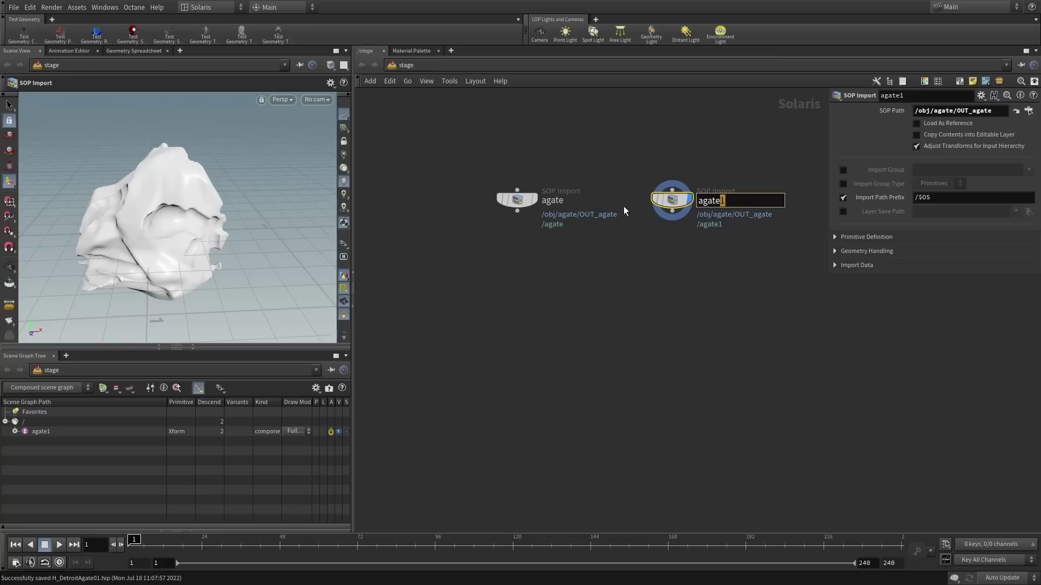
pyautogui.press('Return')
# - Set the seamless import's SOP Path to /obj/seamless/OUT_seamless and expand seamless in the scene graph
pyautogui.click(1028, 110)
pyautogui.moveTo(1022, 13); pyautogui.dragTo(812, 83)
pyautogui.click(773, 118)
pyautogui.click(774, 128)
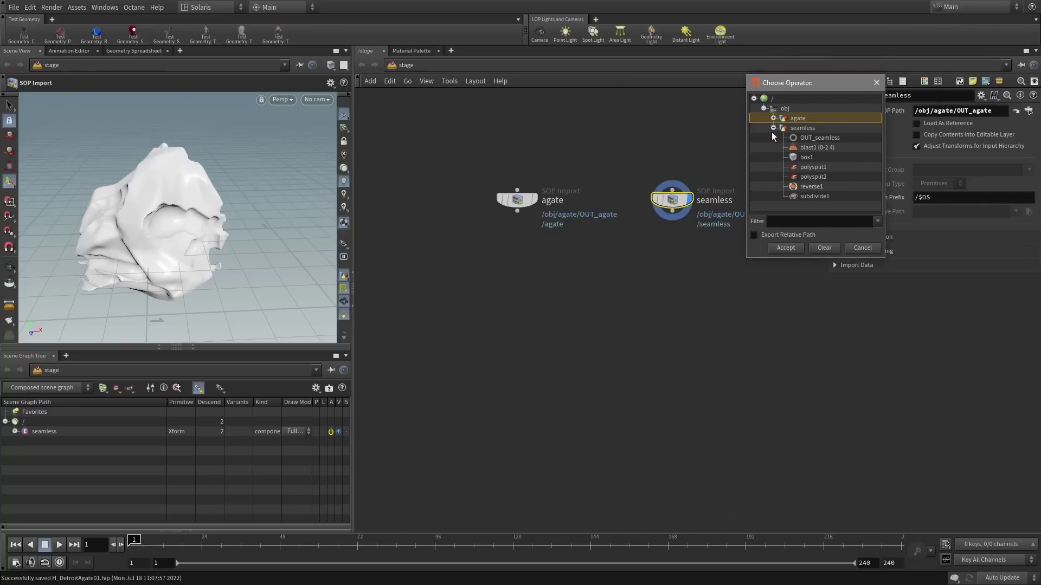
pyautogui.click(816, 138)
pyautogui.click(785, 247)
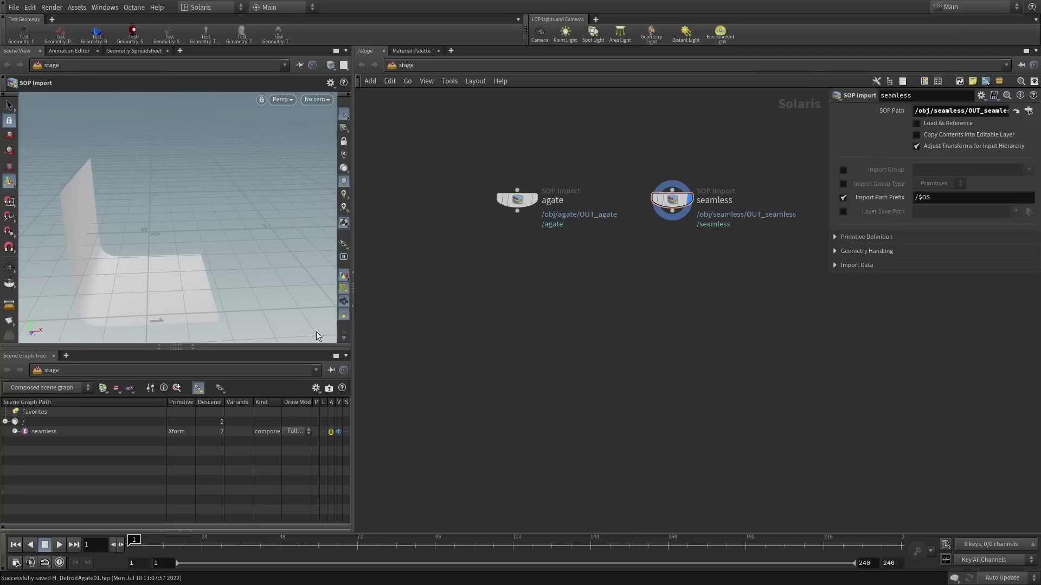
pyautogui.press('Escape')
pyautogui.moveTo(190, 242); pyautogui.dragTo(171, 232)
pyautogui.keyDown('alt'); pyautogui.moveTo(171, 231); pyautogui.dragTo(199, 258, button='middle'); pyautogui.keyUp('alt')
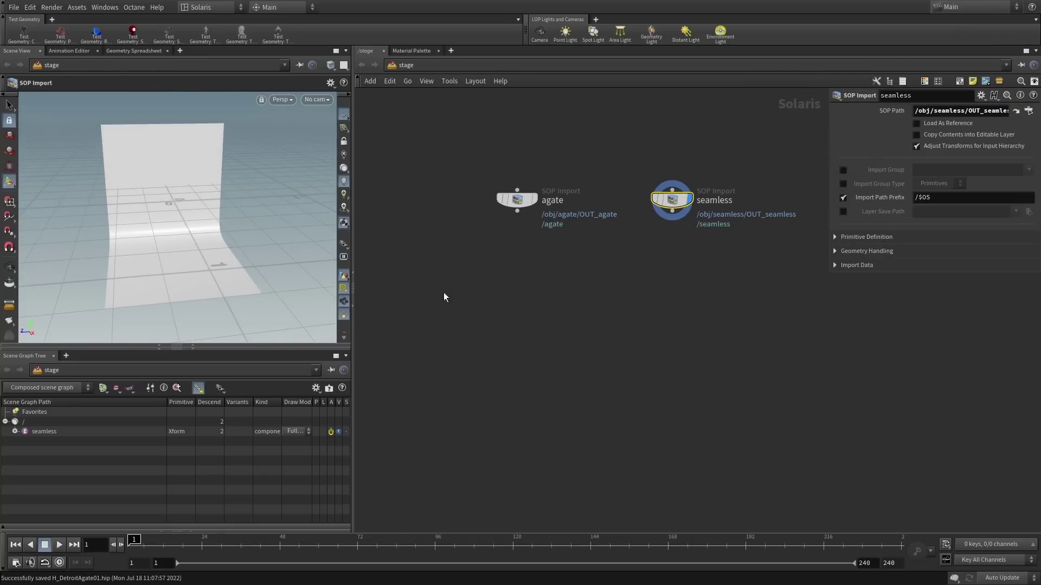
pyautogui.click(15, 432)
# - Add a Merge node below the two imports, wire agate and seamless into it and display it
pyautogui.click(516, 199)
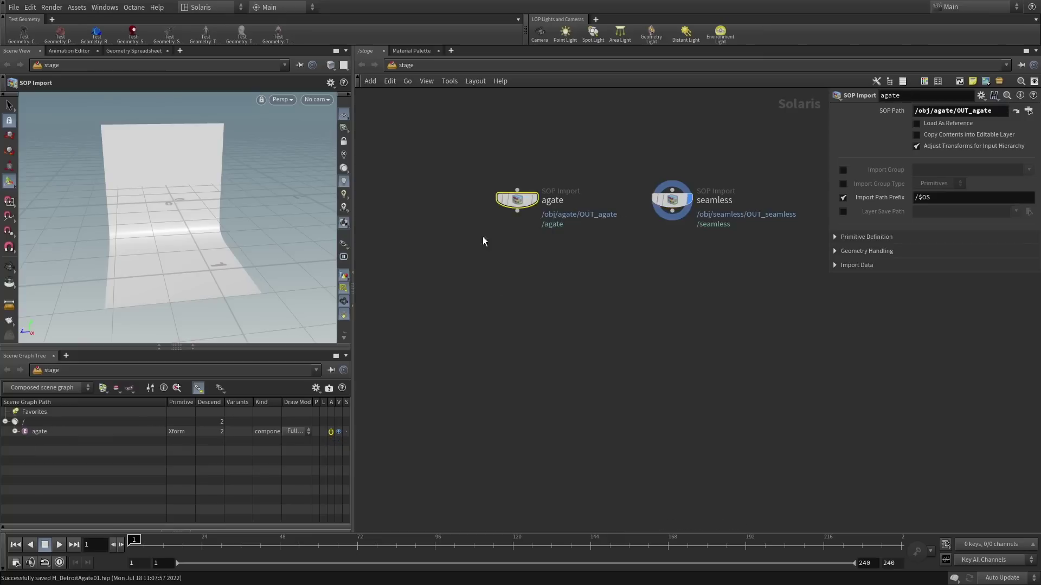
pyautogui.click(615, 296)
pyautogui.press('Tab')
pyautogui.write('me')
pyautogui.press('Return')
pyautogui.click(573, 329)
pyautogui.click(516, 212)
pyautogui.click(575, 321)
pyautogui.click(672, 212)
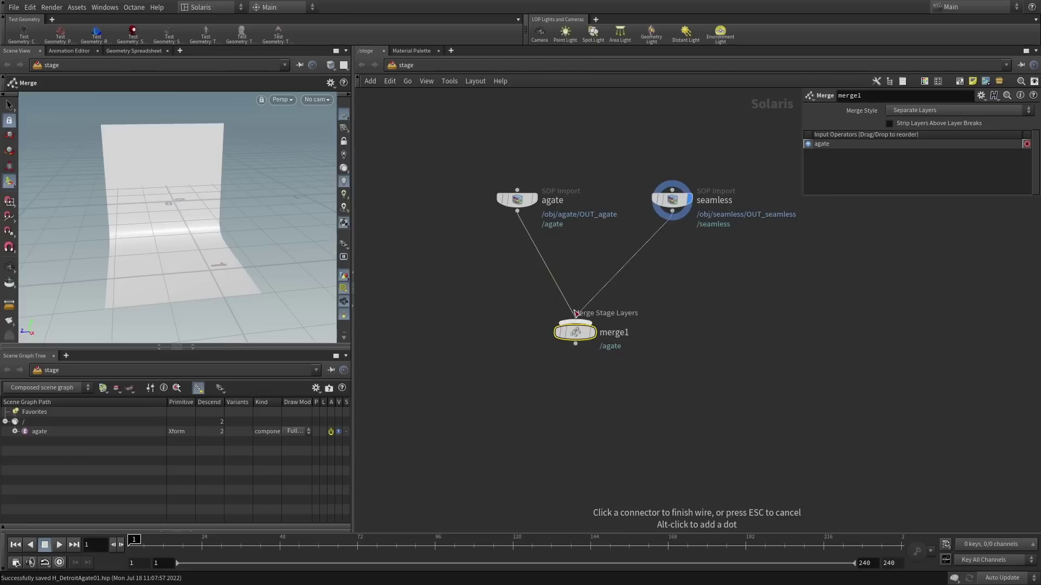
pyautogui.click(575, 321)
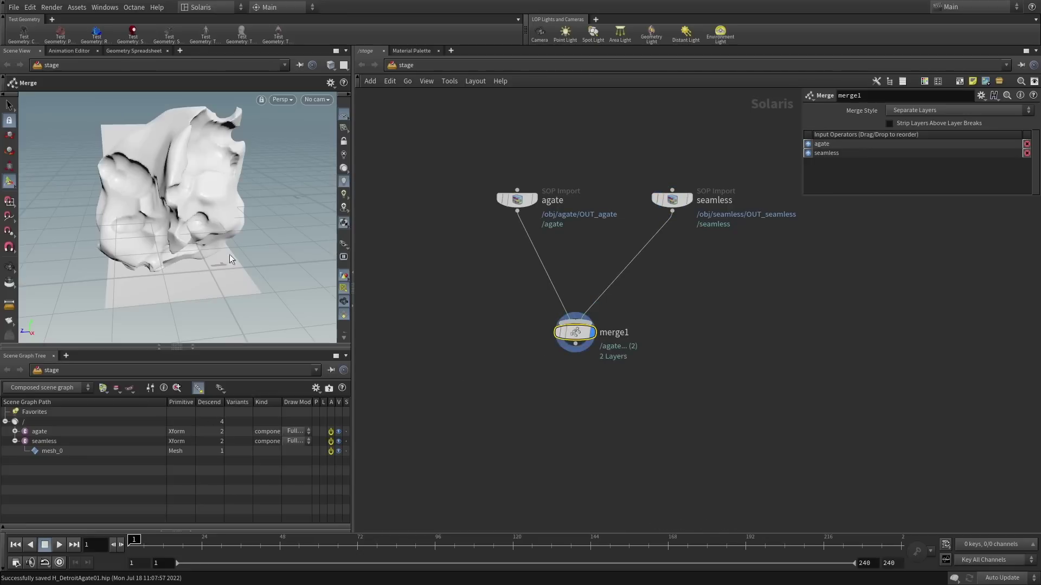
# - Add two Transform nodes, inserting one between agate and merge1 and the other between seamless and merge1
pyautogui.click(703, 332)
pyautogui.press('Tab')
pyautogui.write('transform')
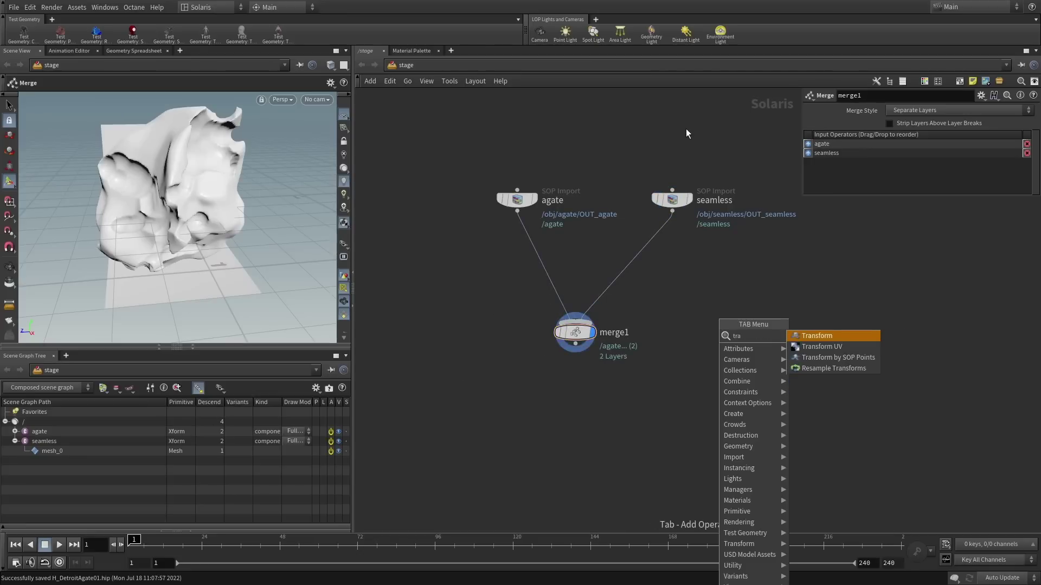
pyautogui.press('Return')
pyautogui.click(711, 336)
pyautogui.click(783, 351)
pyautogui.click(797, 362)
pyautogui.moveTo(712, 320); pyautogui.dragTo(541, 263)
pyautogui.moveTo(780, 333); pyautogui.dragTo(671, 262)
# - Set the Uniform Scale of the backdrop's transform2 node to 5
pyautogui.click(671, 262)
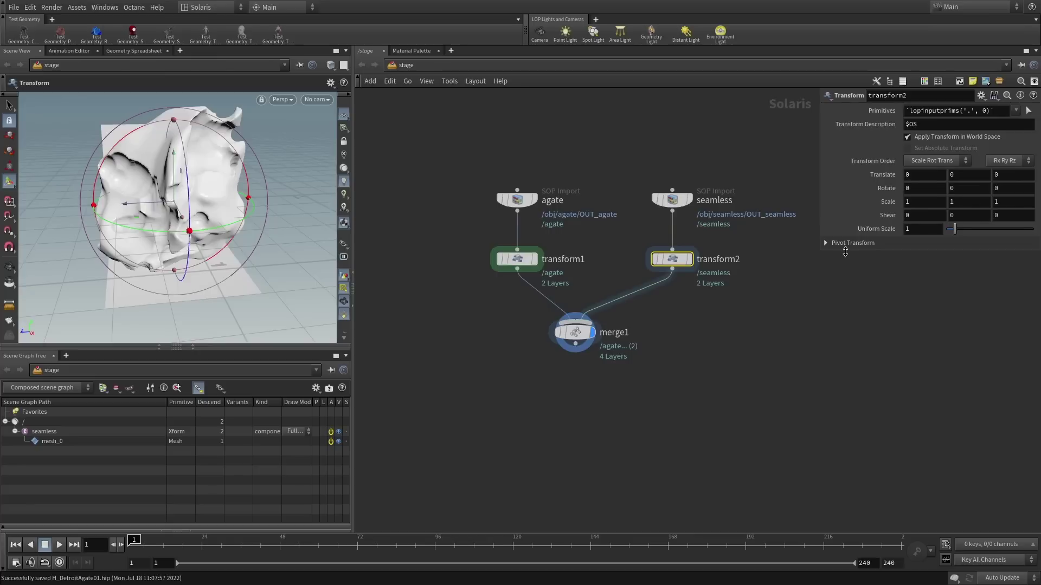
pyautogui.doubleClick(919, 235)
pyautogui.write('3')
pyautogui.press('Return')
pyautogui.moveTo(916, 230); pyautogui.dragTo(858, 224)
pyautogui.write('5')
pyautogui.press('Return')
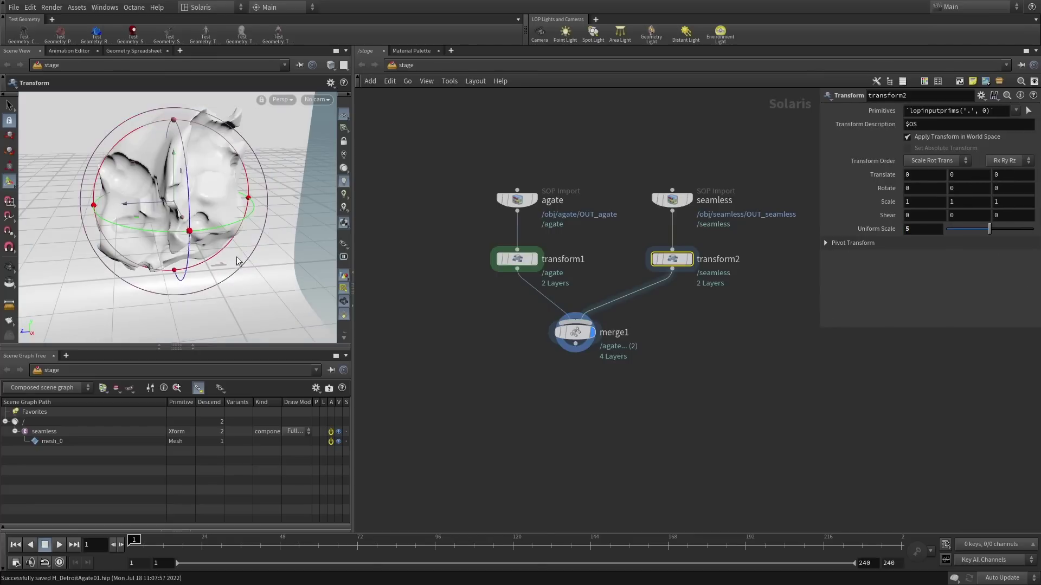
# - Set transform2's Y translation to 1.8 and frame the rock against the backdrop
pyautogui.keyDown('alt'); pyautogui.moveTo(258, 266); pyautogui.dragTo(242, 217); pyautogui.keyUp('alt')
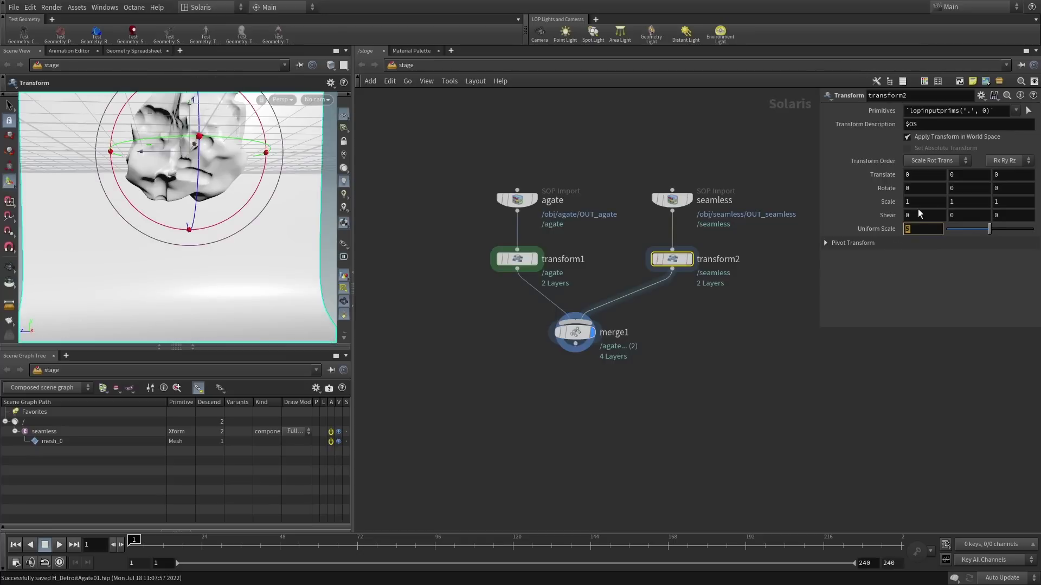
pyautogui.moveTo(967, 174); pyautogui.dragTo(1038, 170, button='middle')
pyautogui.keyDown('alt'); pyautogui.moveTo(281, 265); pyautogui.dragTo(244, 281); pyautogui.keyUp('alt')
pyautogui.keyDown('alt'); pyautogui.moveTo(244, 281); pyautogui.dragTo(279, 264, button='right'); pyautogui.keyUp('alt')
pyautogui.keyDown('alt'); pyautogui.moveTo(279, 264); pyautogui.dragTo(279, 276); pyautogui.keyUp('alt')
pyautogui.keyDown('alt'); pyautogui.moveTo(279, 276); pyautogui.dragTo(288, 288, button='middle'); pyautogui.keyUp('alt')
# - Add a second Merge node below merge1 and wire merge1 into it
pyautogui.click(599, 408)
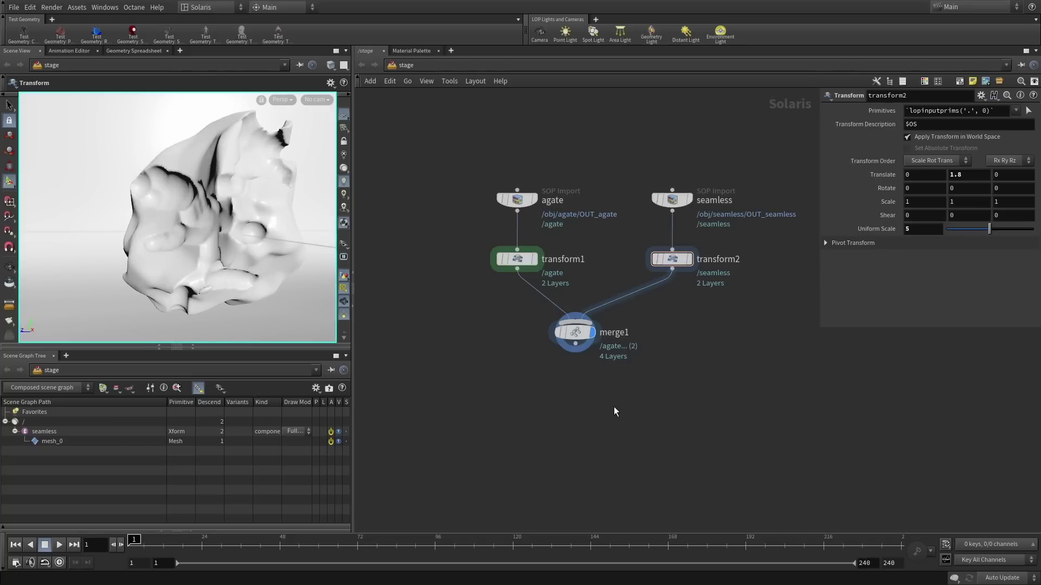
pyautogui.press('Tab')
pyautogui.write('mer')
pyautogui.press('Return')
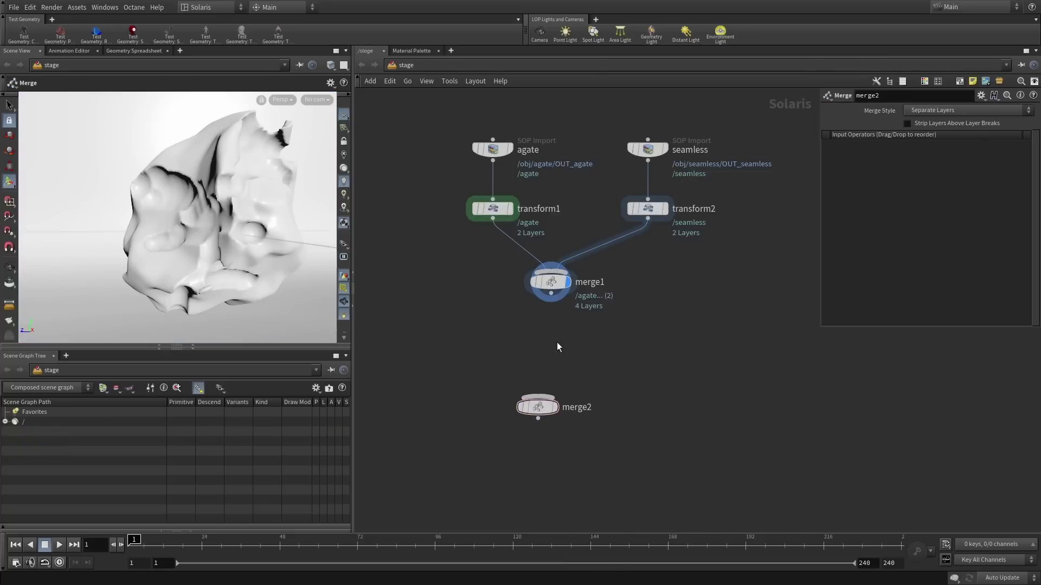
pyautogui.click(548, 399)
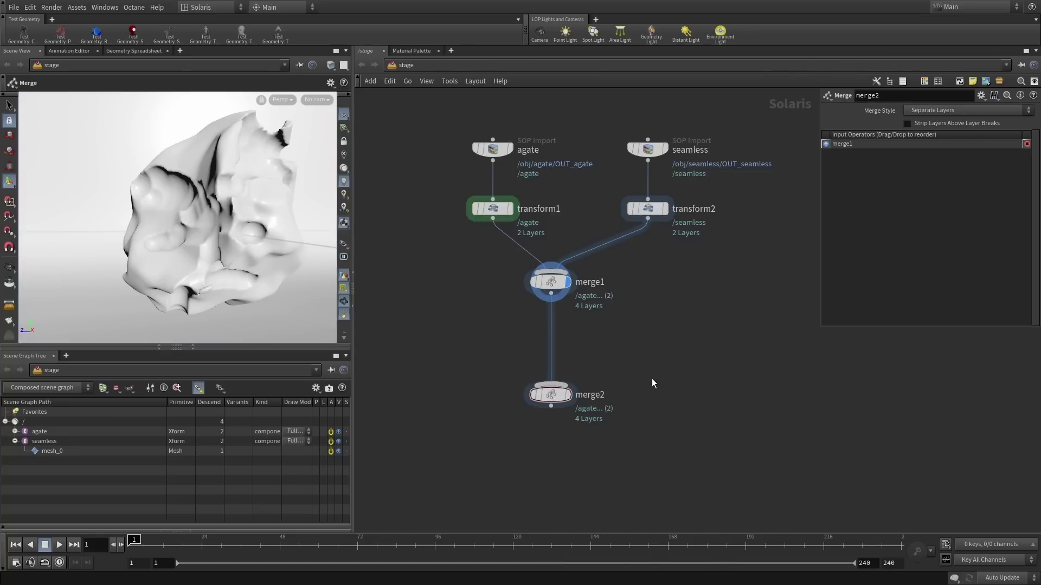
# - Add a Camera node beside the network and wire its output into merge2
pyautogui.press('Tab')
pyautogui.write('came')
pyautogui.press('Return')
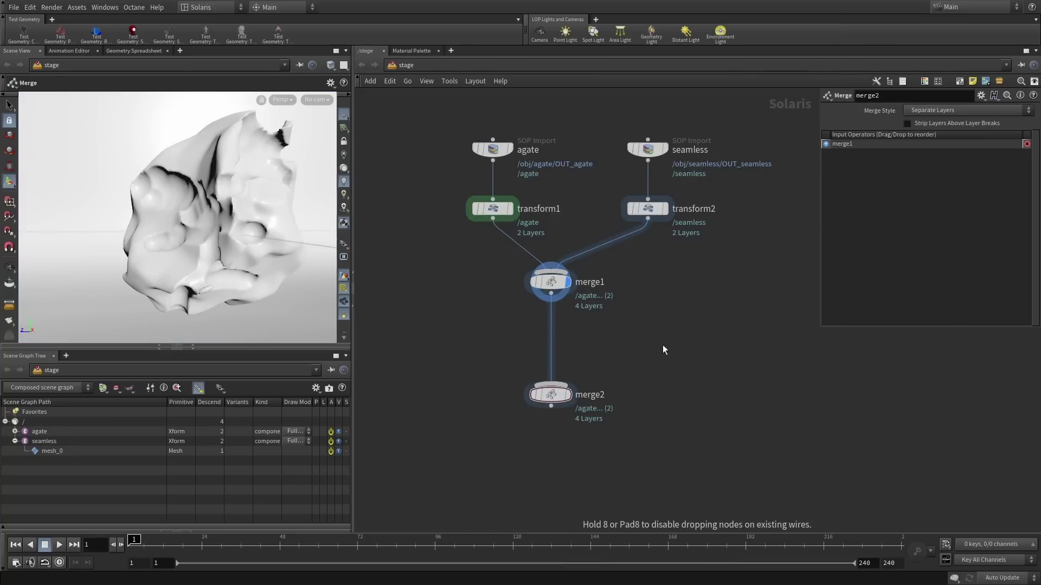
pyautogui.click(716, 314)
pyautogui.click(715, 326)
pyautogui.click(555, 384)
pyautogui.click(568, 395)
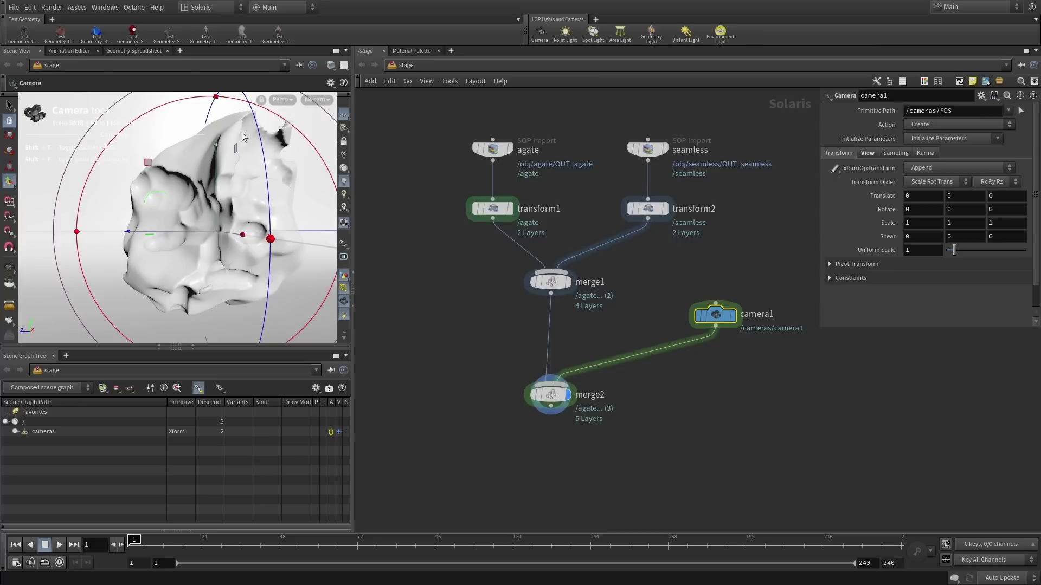
# - Look through camera1 in the viewport and lock the camera to the view
pyautogui.click(317, 99)
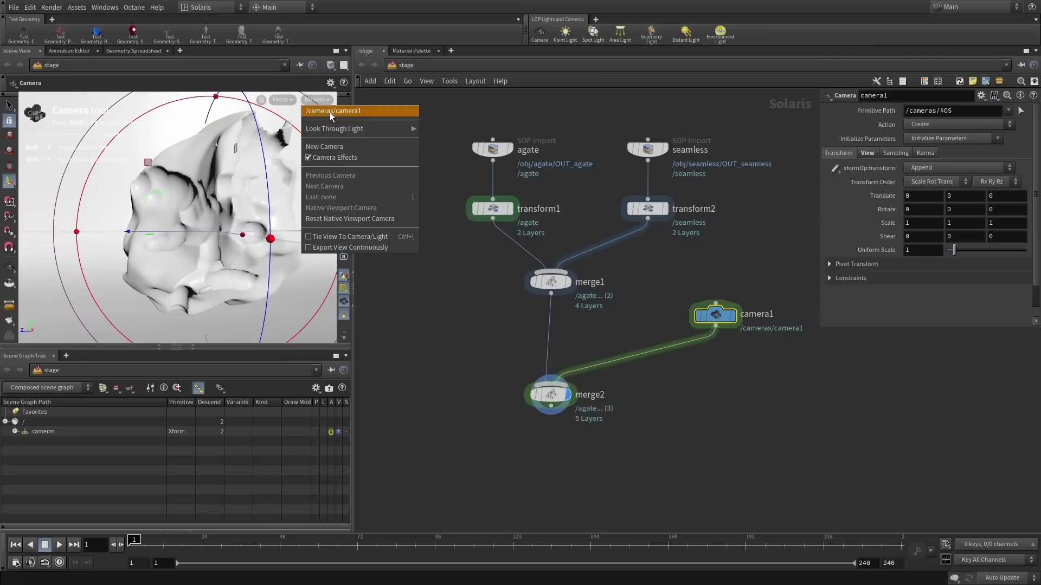
pyautogui.click(332, 111)
pyautogui.click(344, 141)
# - Frame the whole rock against the backdrop through camera1 and switch the viewport renderer to Karma
pyautogui.keyDown('alt'); pyautogui.moveTo(242, 189); pyautogui.dragTo(222, 215, button='right'); pyautogui.keyUp('alt')
pyautogui.moveTo(222, 215)
pyautogui.mouseDown()
pyautogui.moveTo(240, 215)
pyautogui.moveTo(228, 216)
pyautogui.mouseUp()
pyautogui.keyDown('alt'); pyautogui.moveTo(228, 216); pyautogui.dragTo(234, 217, button='right'); pyautogui.keyUp('alt')
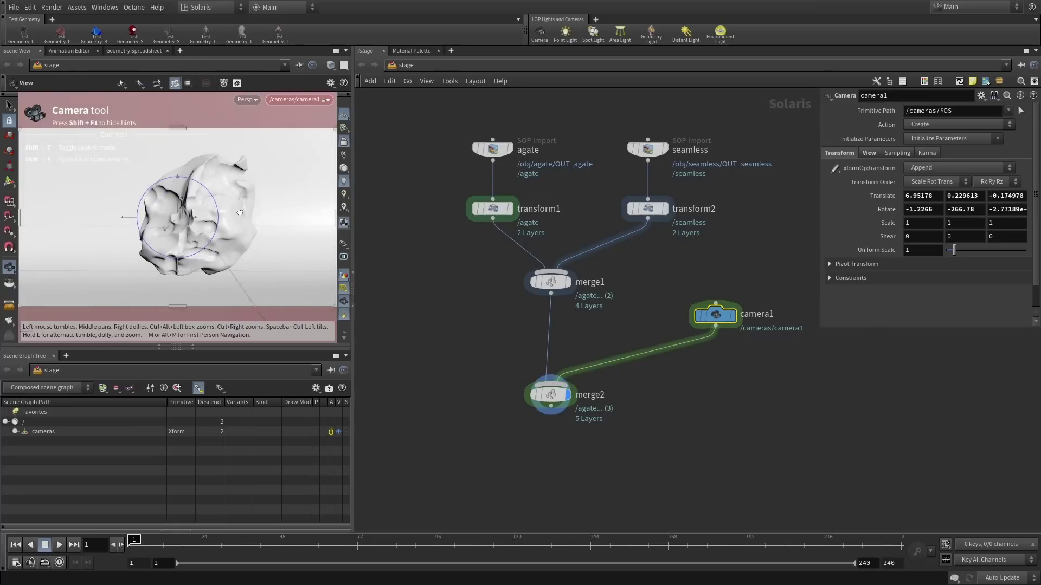
pyautogui.keyDown('alt'); pyautogui.moveTo(234, 217); pyautogui.dragTo(240, 217); pyautogui.keyUp('alt')
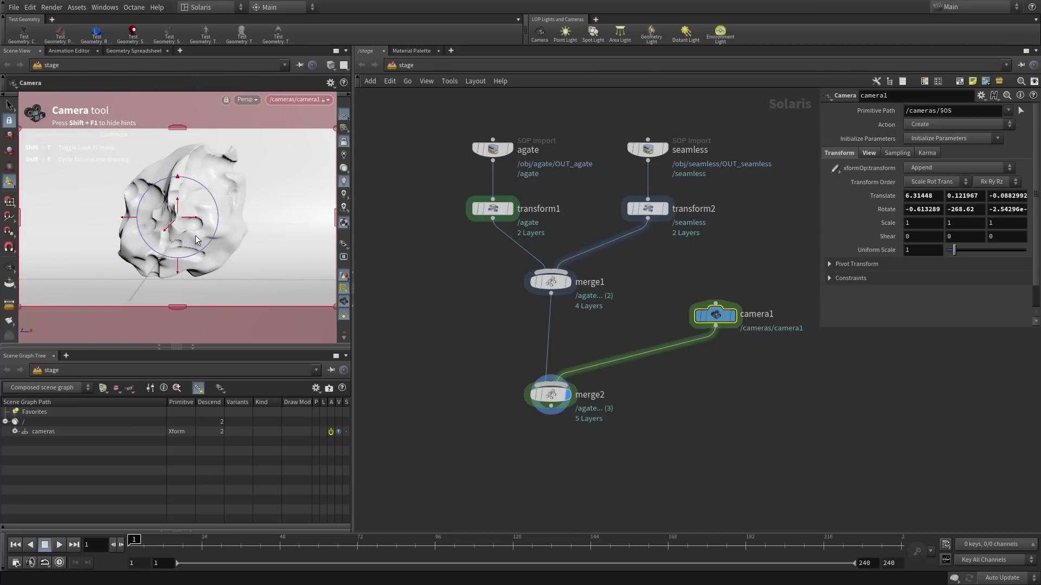
pyautogui.click(252, 100)
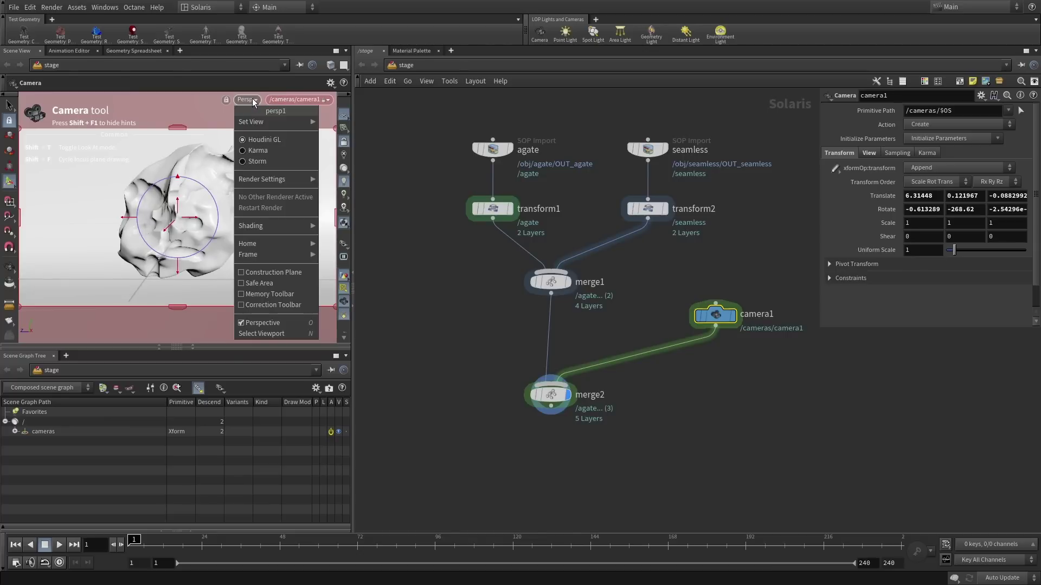
pyautogui.click(259, 150)
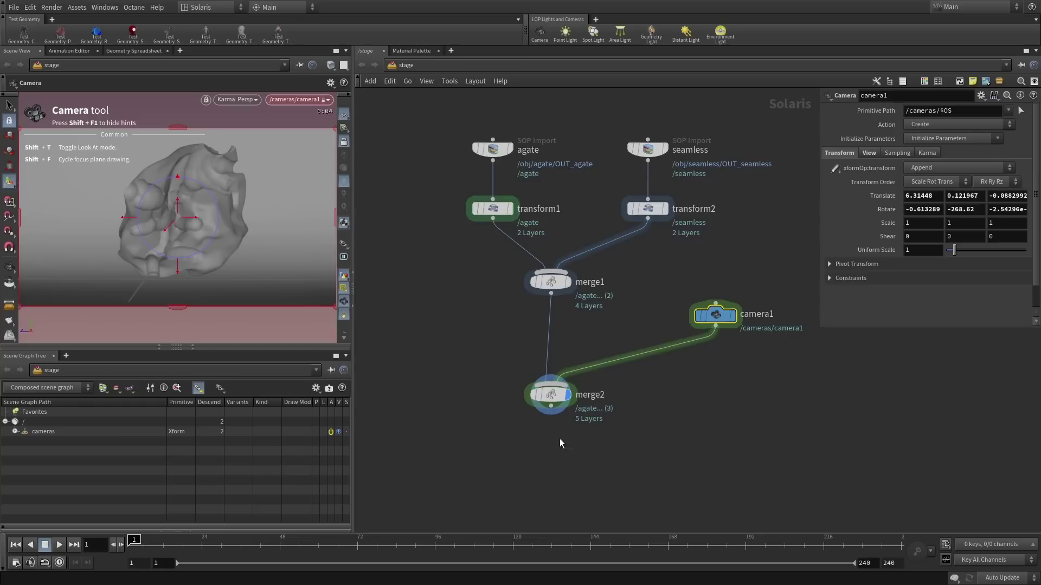
# - Add an Environment Light below camera1, move merge2 lower, and wire the light into merge2
pyautogui.press('Tab')
pyautogui.moveTo(758, 412)
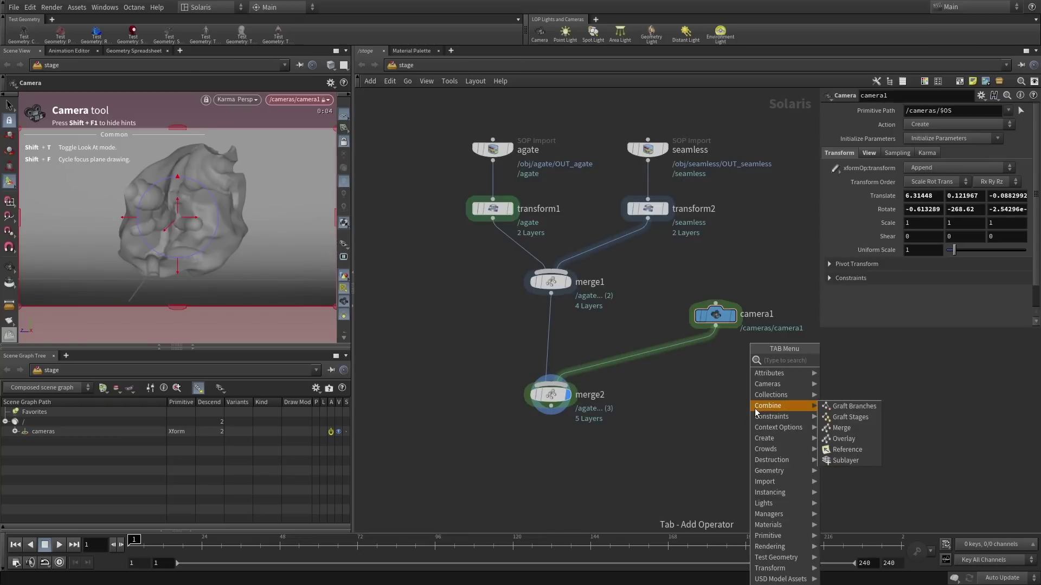
pyautogui.write('env')
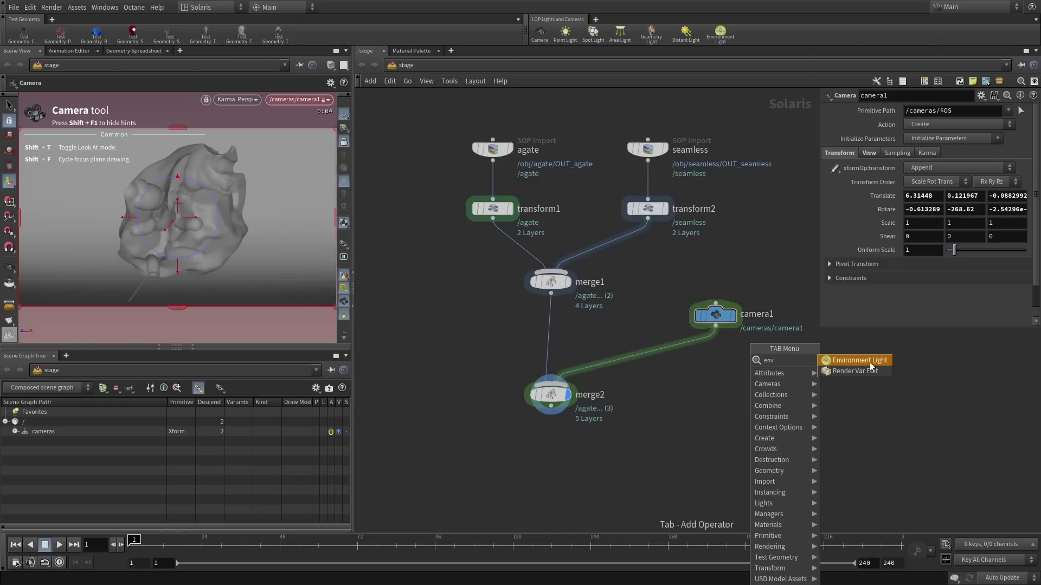
pyautogui.click(876, 364)
pyautogui.click(740, 380)
pyautogui.moveTo(550, 395); pyautogui.dragTo(551, 454)
pyautogui.moveTo(749, 378)
pyautogui.mouseDown()
pyautogui.moveTo(618, 299)
pyautogui.moveTo(748, 382)
pyautogui.mouseUp()
pyautogui.click(623, 328)
pyautogui.click(554, 443)
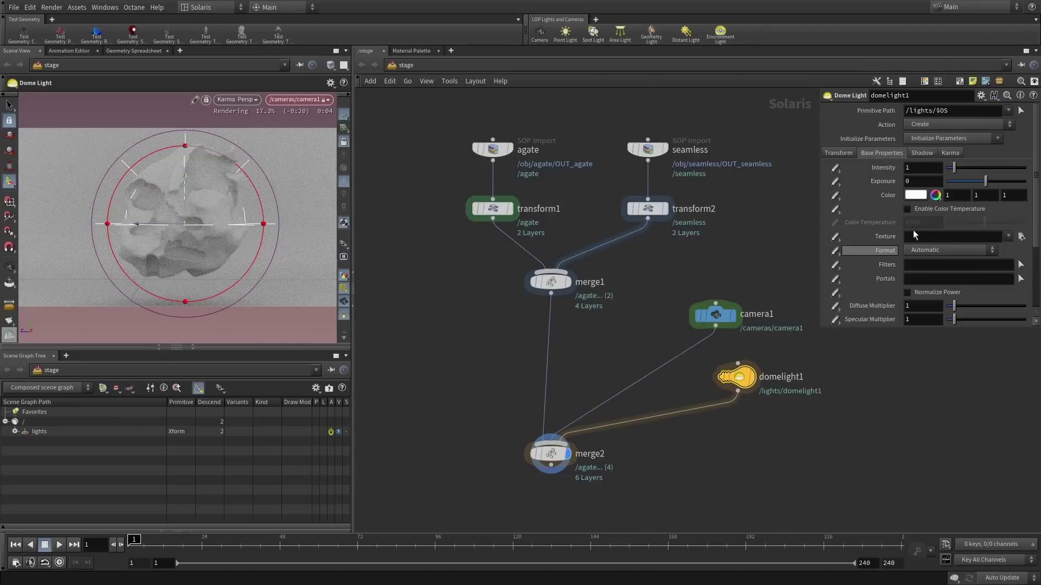
# - Load an environment image from the Old_Industrial_Hall folder as the dome light's texture
pyautogui.click(1021, 237)
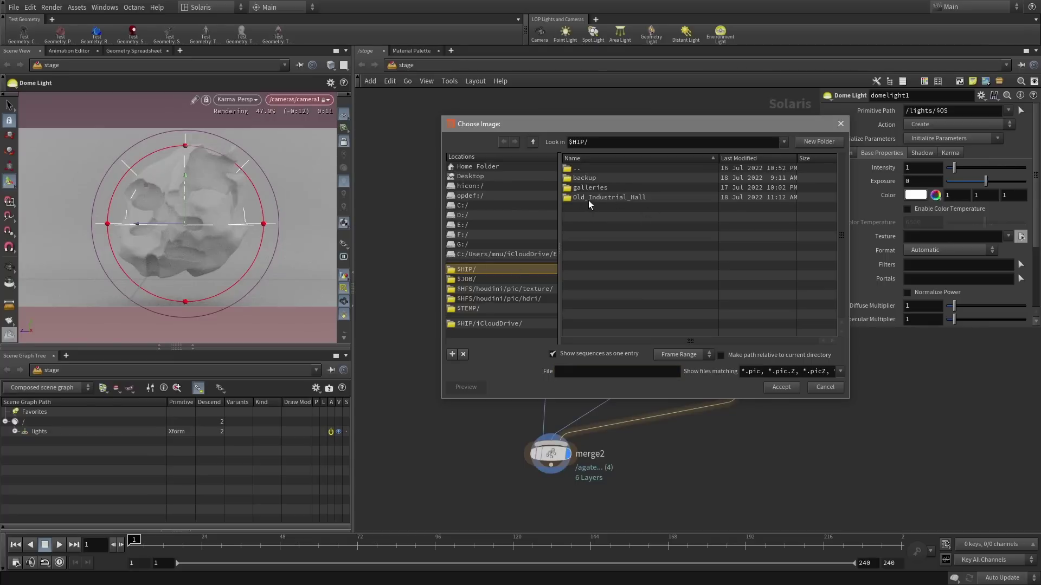
pyautogui.doubleClick(608, 198)
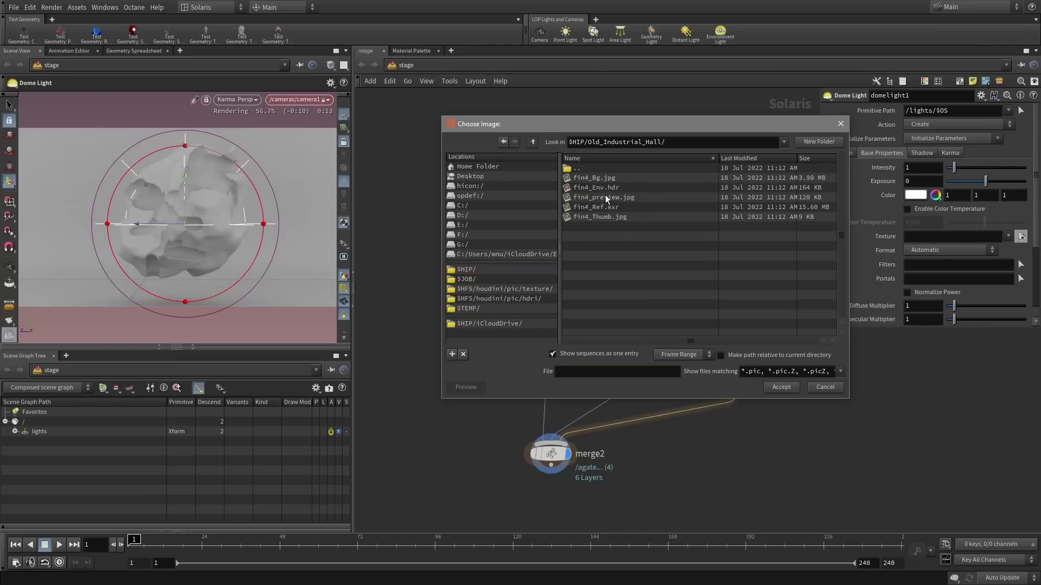
pyautogui.click(608, 198)
pyautogui.click(782, 387)
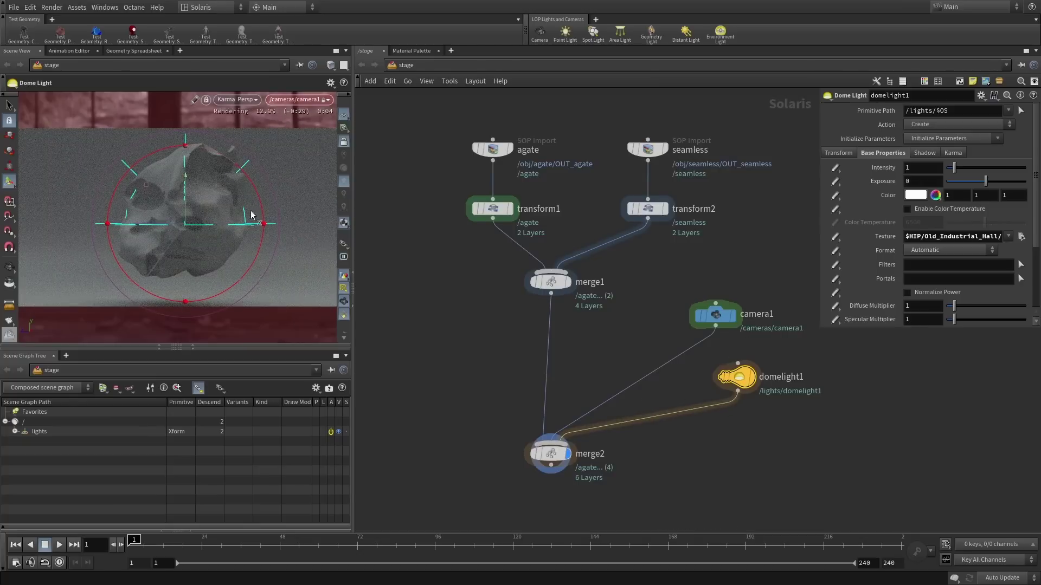
# - Set the dome light's Intensity to 5
pyautogui.moveTo(916, 170); pyautogui.dragTo(834, 171)
pyautogui.write('5')
pyautogui.press('Return')
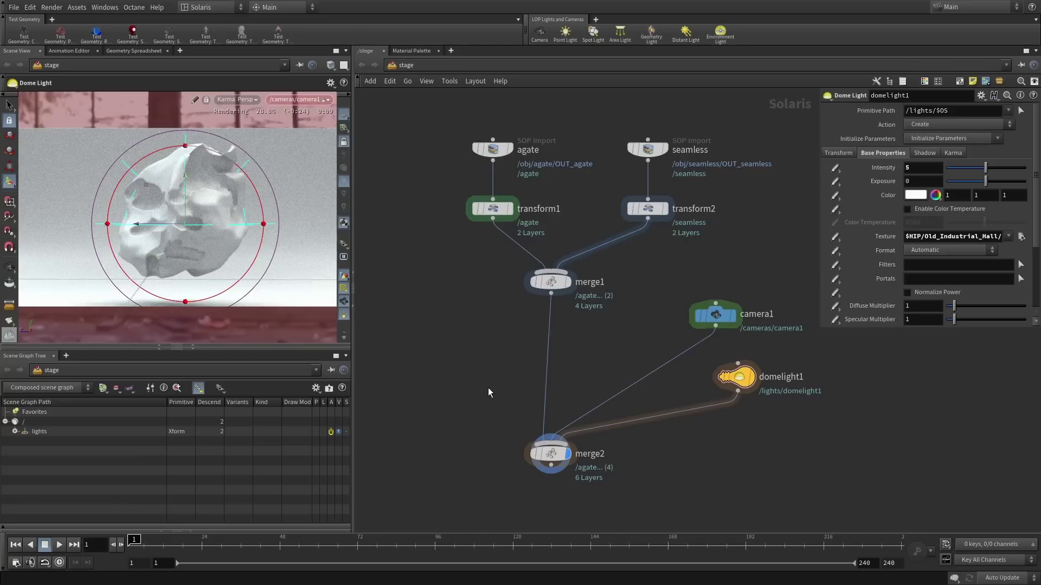
# - Add a Material Library node and insert it on the wire between merge1 and merge2
pyautogui.press('Tab')
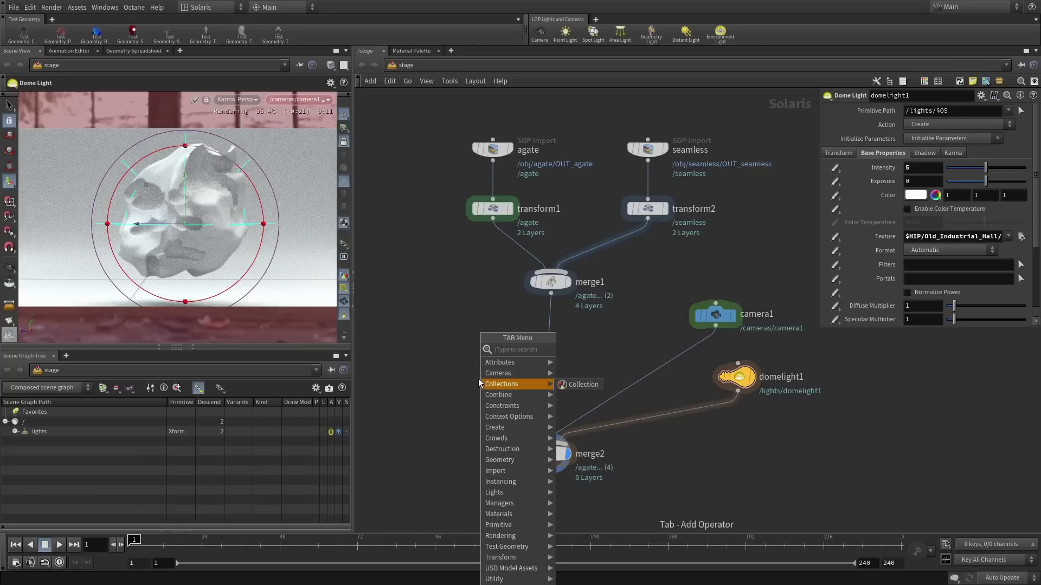
pyautogui.write('mat')
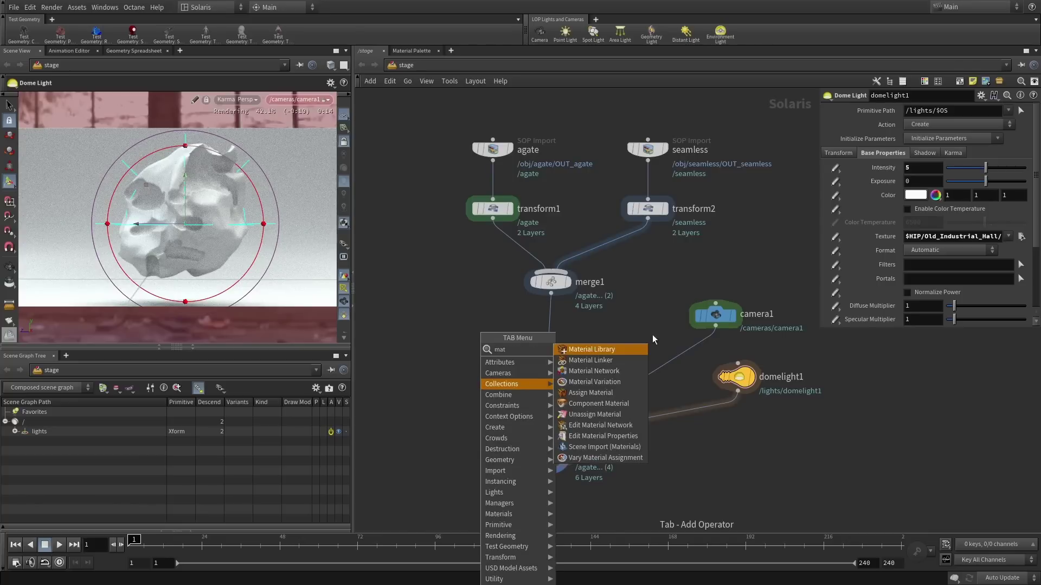
pyautogui.click(471, 343)
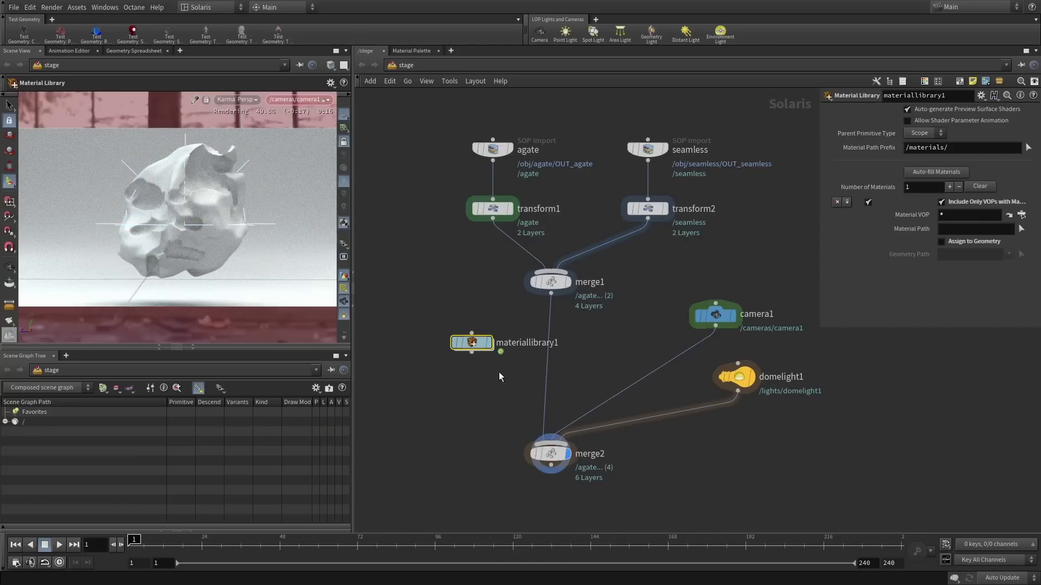
pyautogui.moveTo(468, 345); pyautogui.dragTo(546, 347)
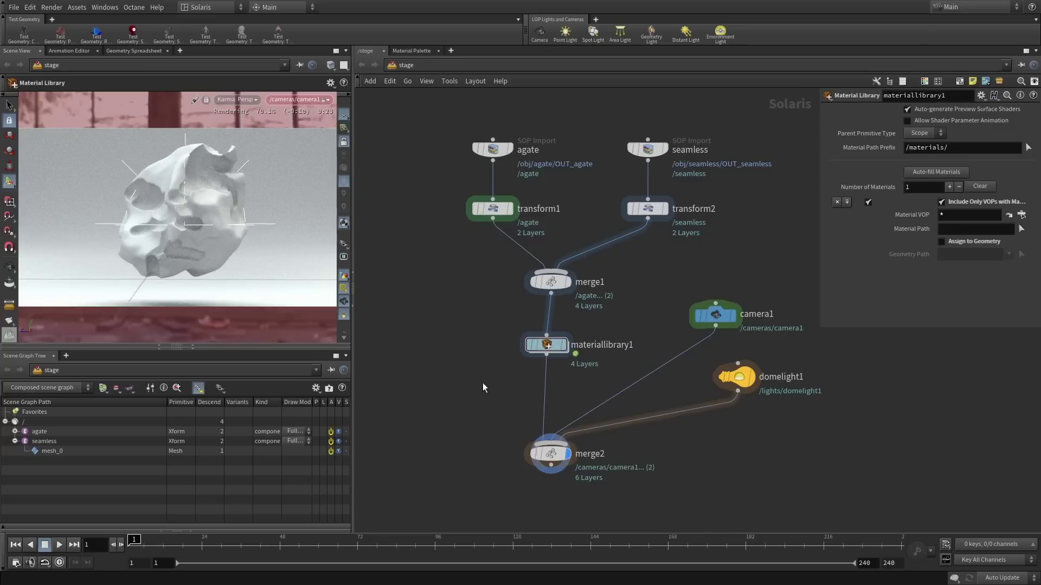
# - Add a Principled Shader inside materiallibrary1
pyautogui.doubleClick(544, 347)
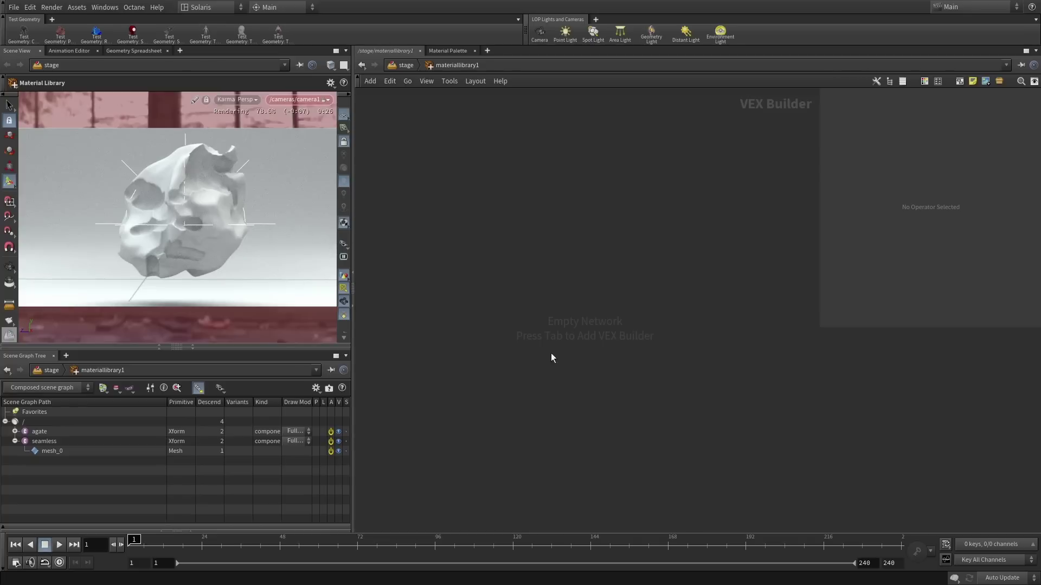
pyautogui.press('Tab')
pyautogui.moveTo(606, 344)
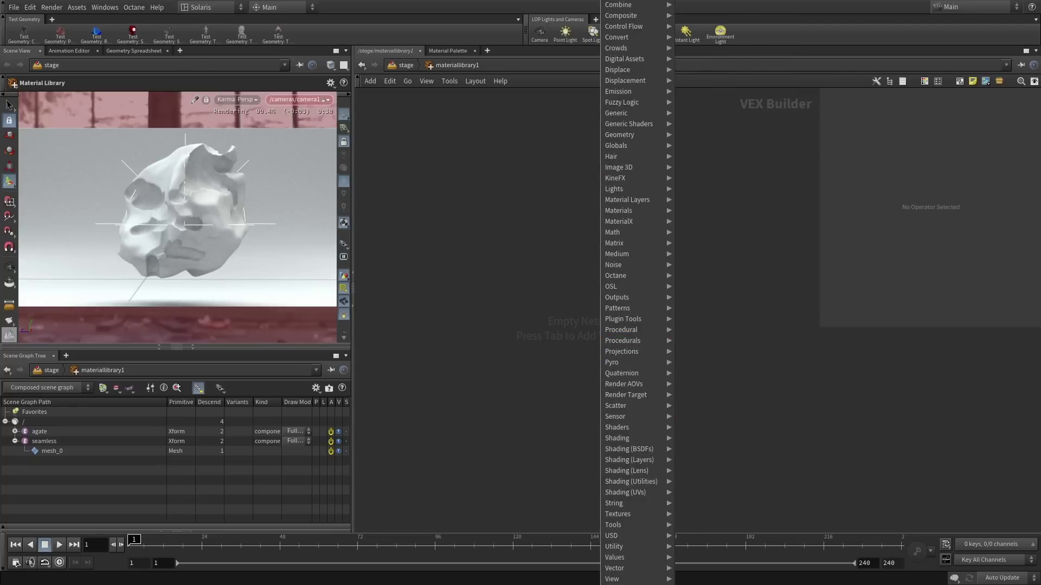
pyautogui.click(678, 268)
pyautogui.click(606, 272)
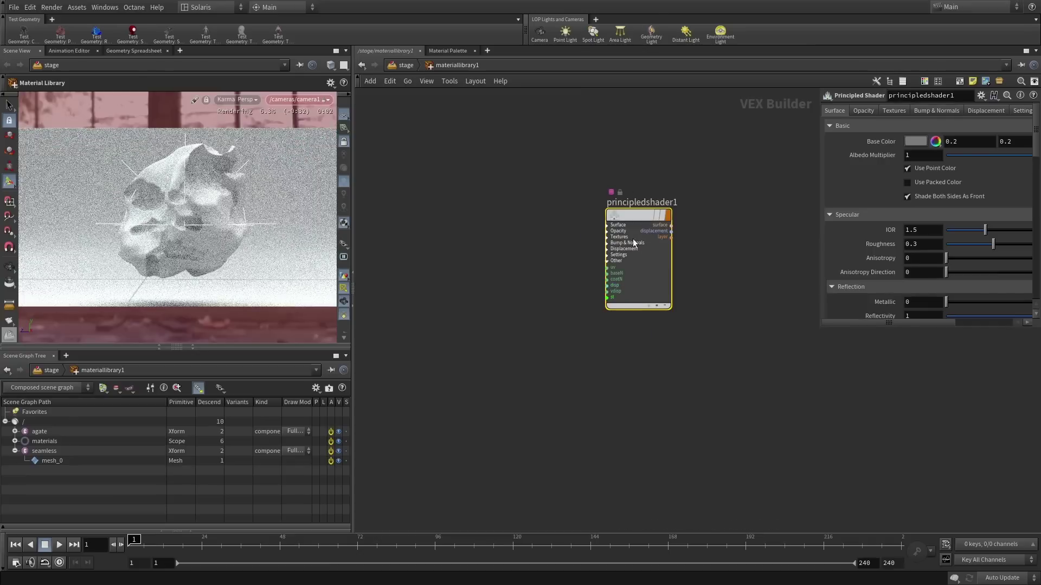
pyautogui.moveTo(650, 244); pyautogui.dragTo(642, 252)
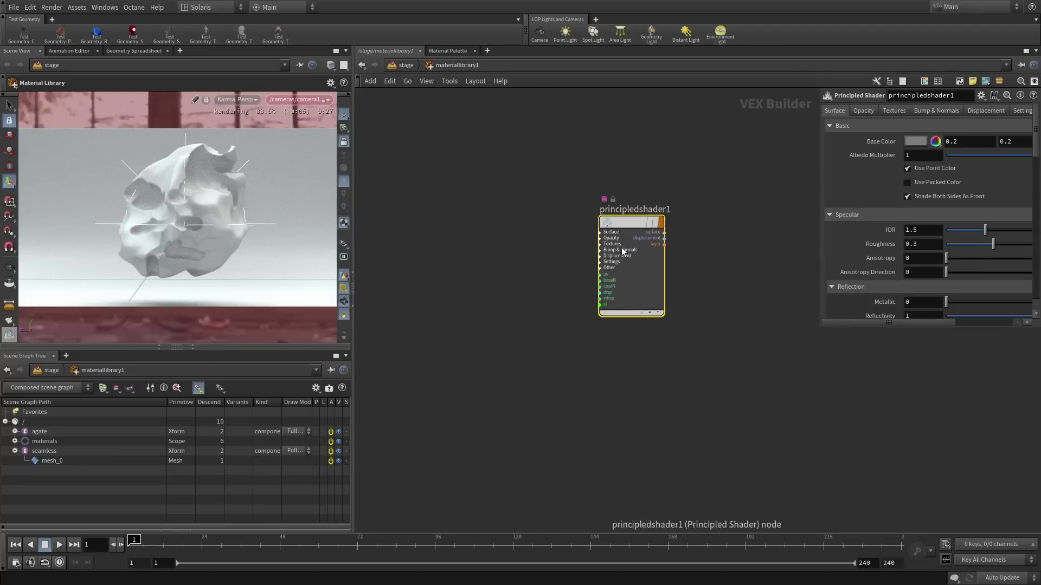
# - Rename the Principled Shader to floor and pick a green Base Color for it
pyautogui.doubleClick(633, 209)
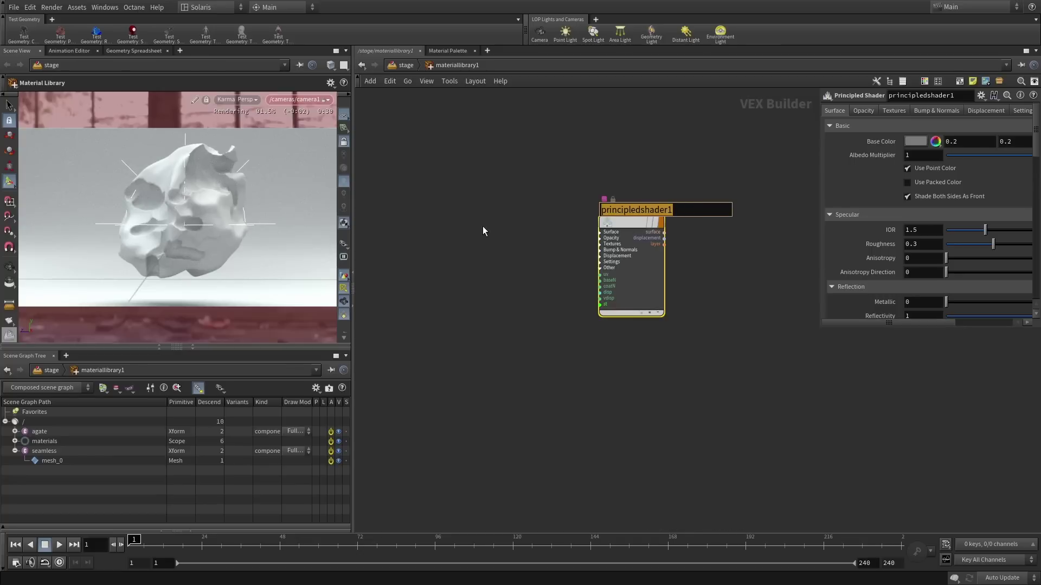
pyautogui.write('floor')
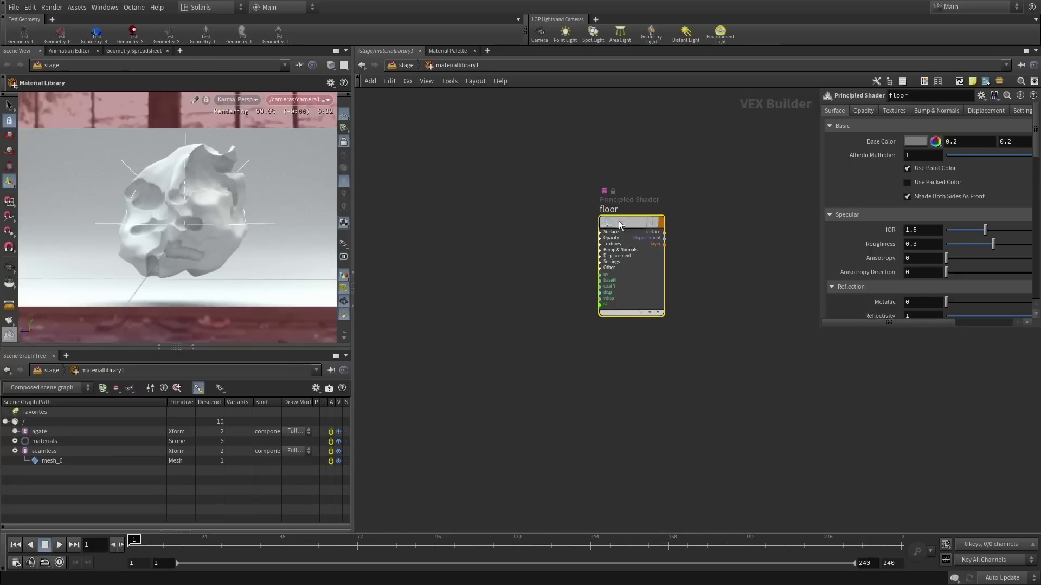
pyautogui.click(917, 141)
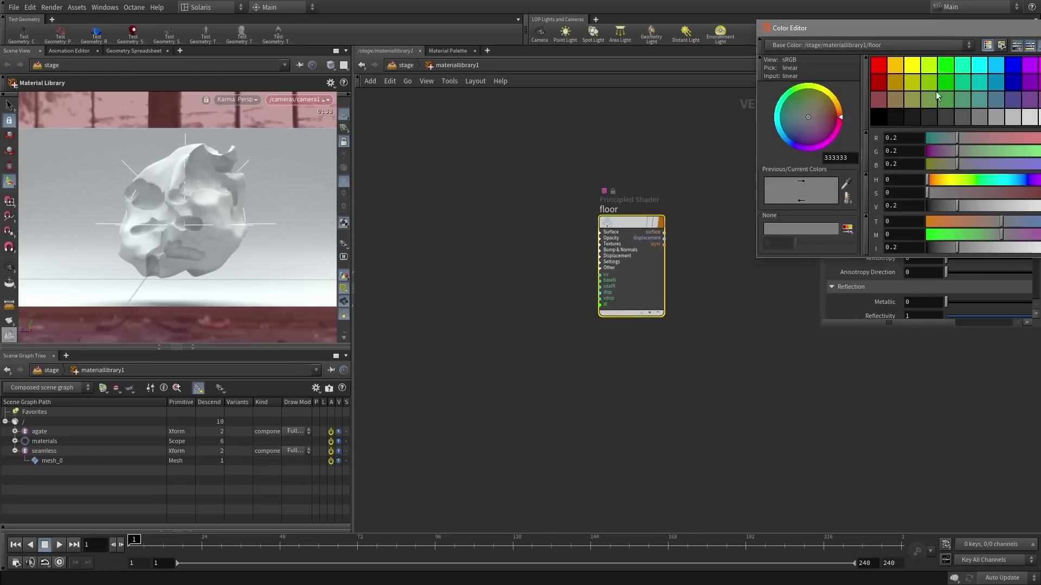
pyautogui.click(947, 84)
pyautogui.press('Escape')
pyautogui.click(748, 263)
# - Back at the stage level, set materiallibrary1's Material VOP to floor and enable Assign to Geometry
pyautogui.click(404, 65)
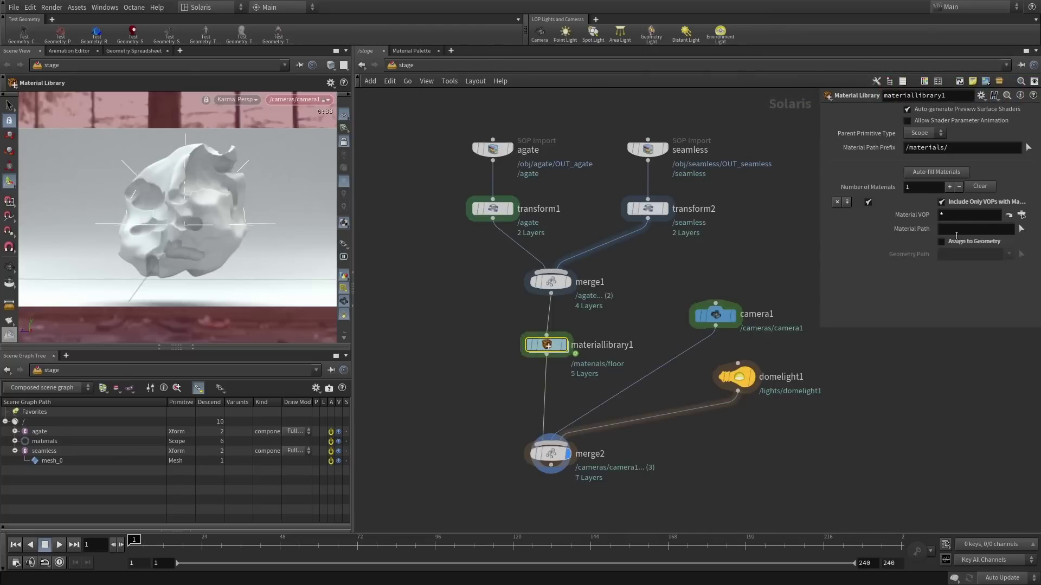
pyautogui.click(1021, 215)
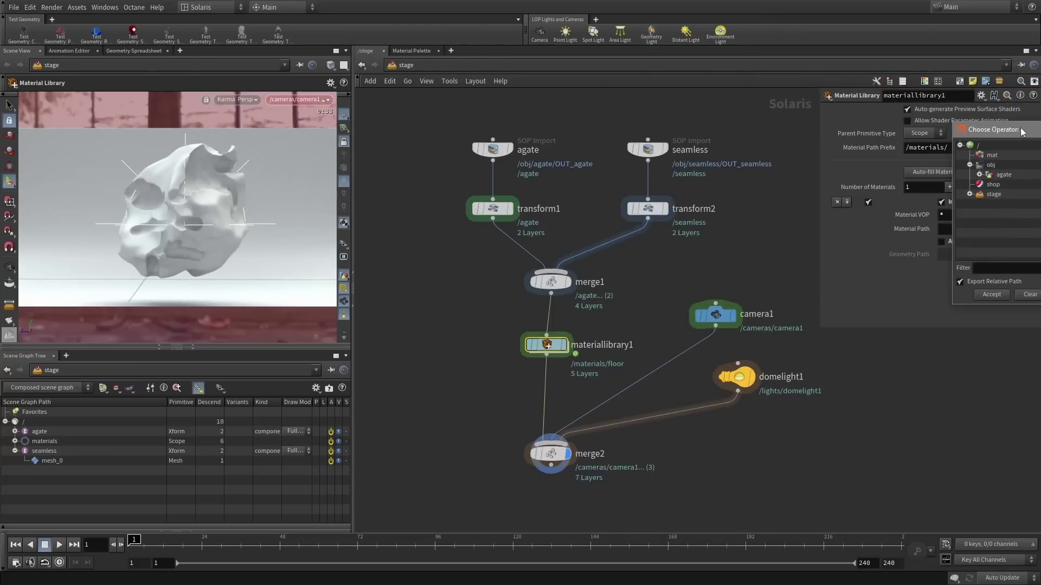
pyautogui.click(909, 194)
pyautogui.click(918, 204)
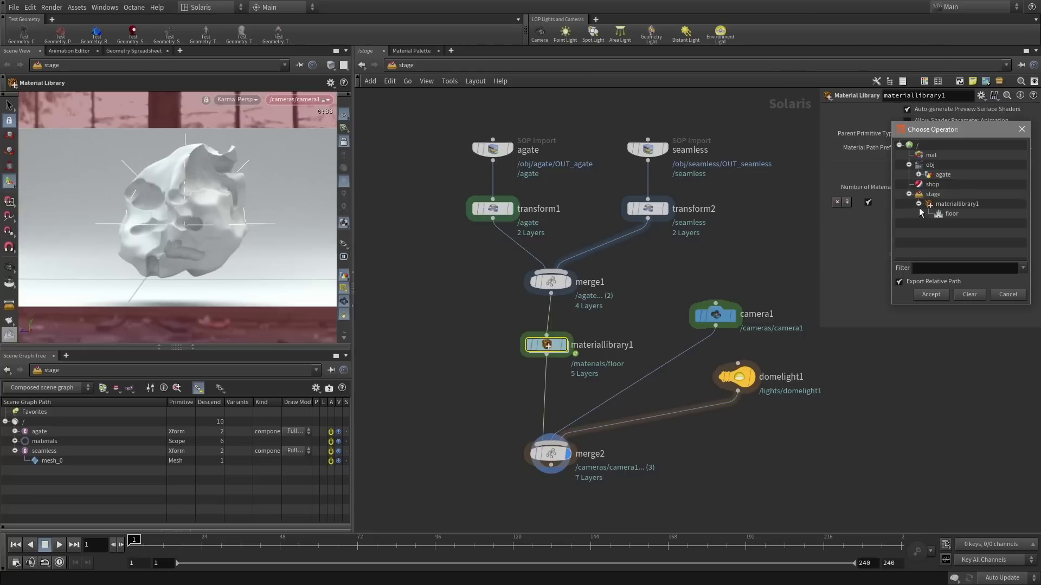
pyautogui.click(951, 214)
pyautogui.click(931, 294)
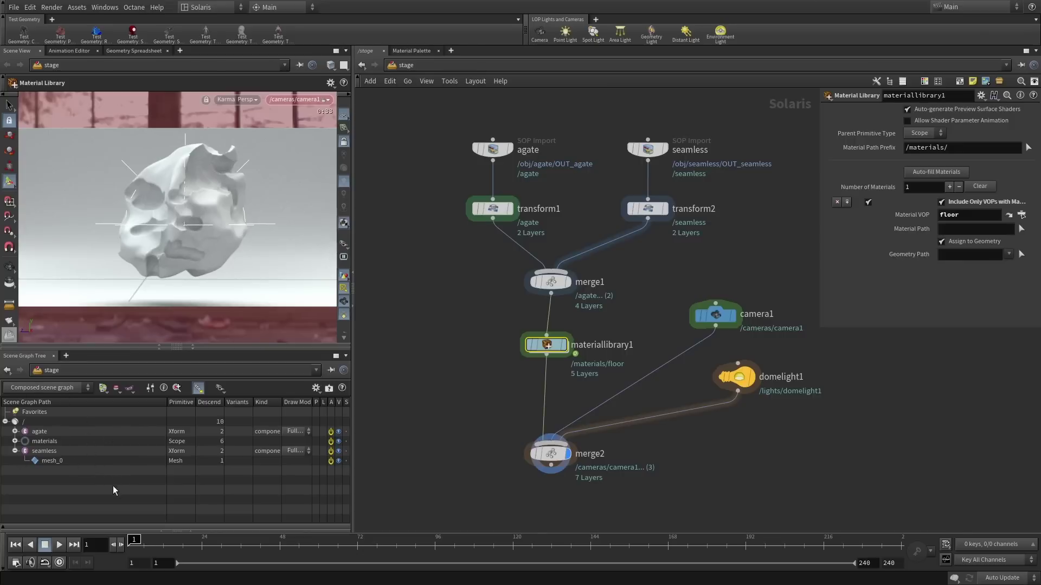
# - Assign the floor material to /seamless, and add a Material Builder node inside materiallibrary1
pyautogui.moveTo(46, 453); pyautogui.dragTo(952, 254)
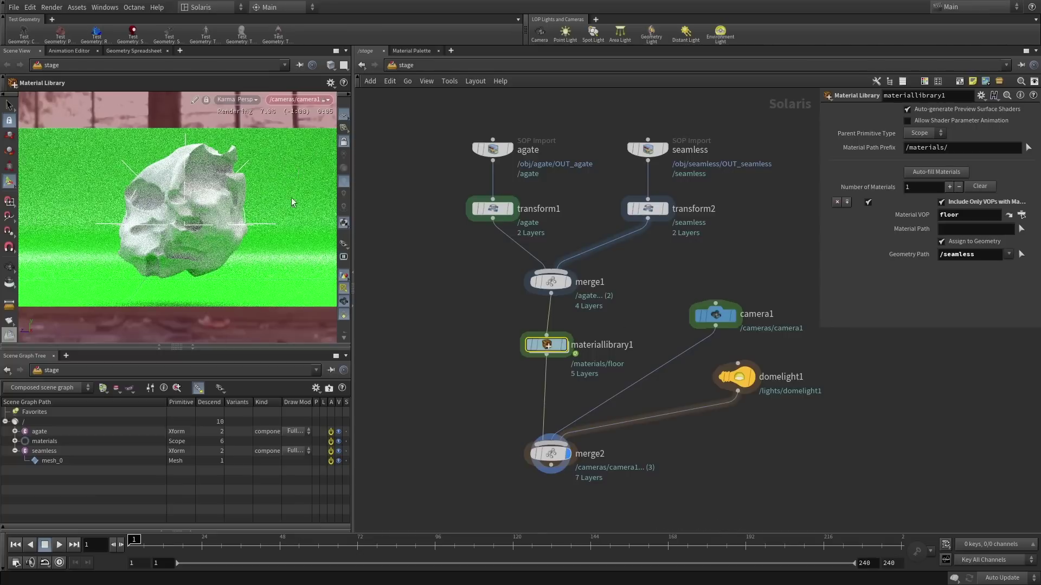
pyautogui.doubleClick(549, 347)
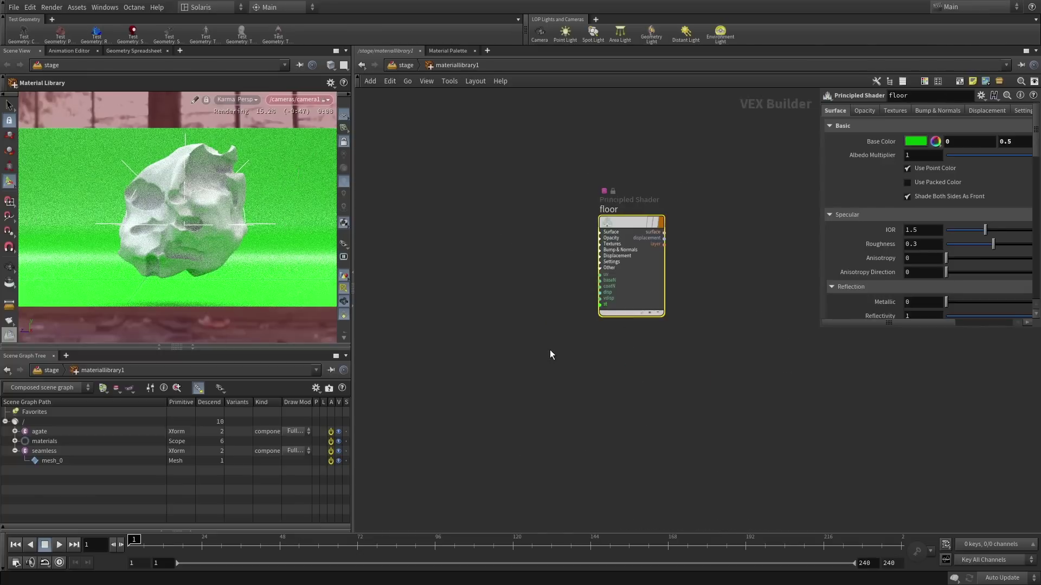
pyautogui.click(556, 355)
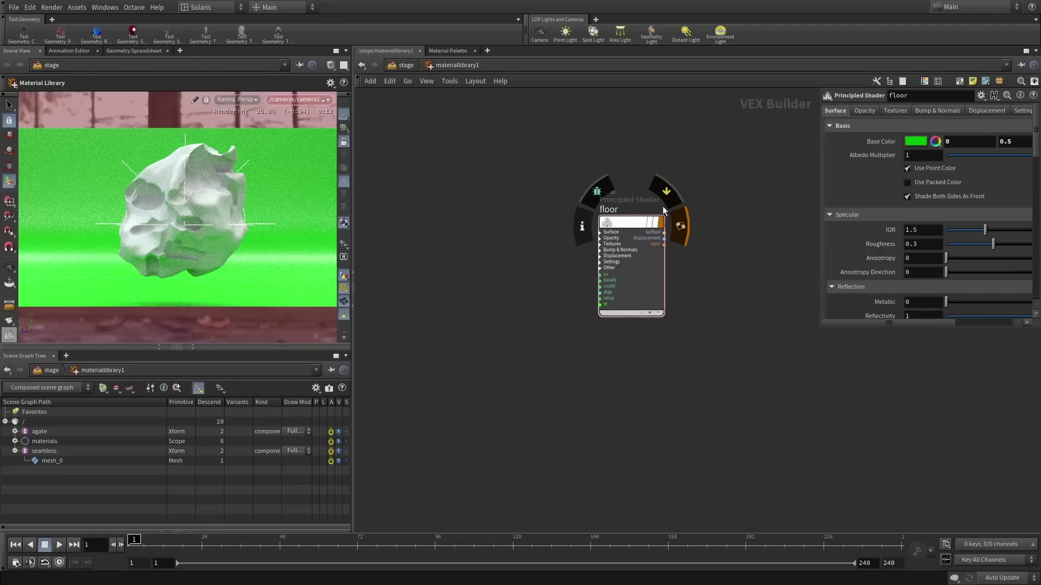
pyautogui.press('Tab')
pyautogui.moveTo(494, 293)
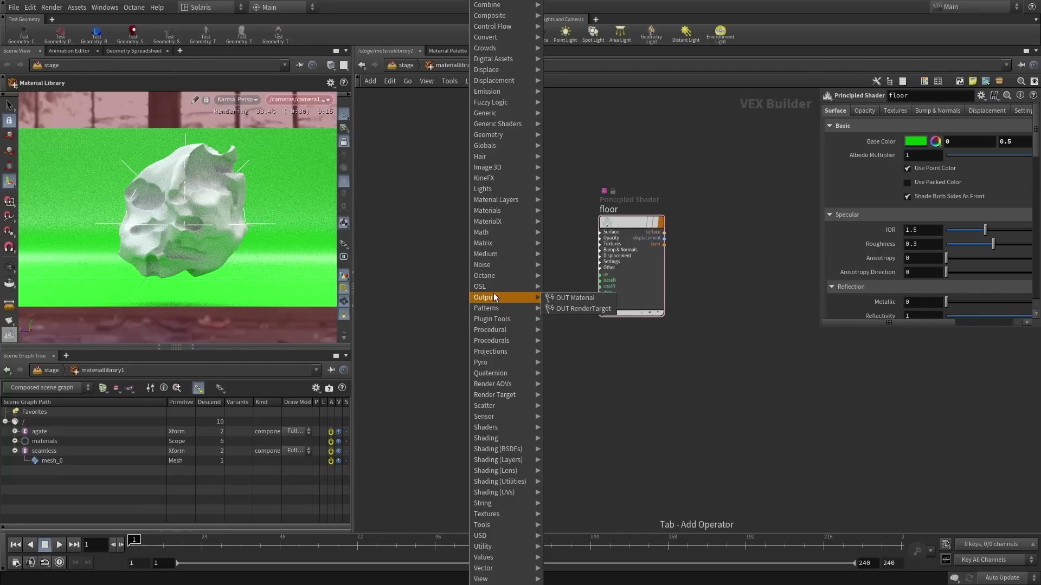
pyautogui.moveTo(490, 81)
pyautogui.click(604, 64)
pyautogui.click(487, 272)
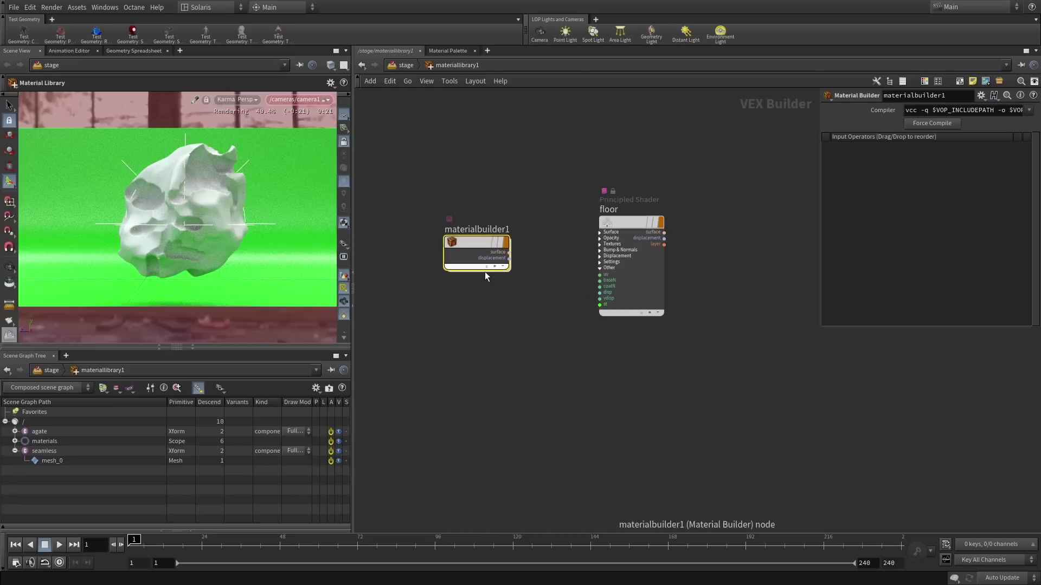
# - Move the new material builder away from the floor shader and rename it agate
pyautogui.moveTo(480, 242)
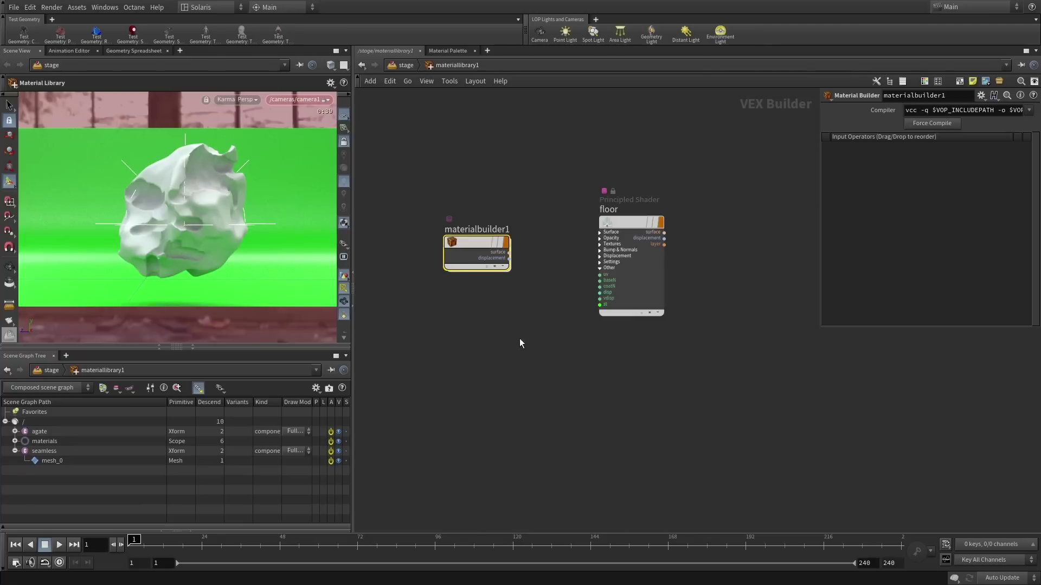
pyautogui.moveTo(471, 244); pyautogui.dragTo(588, 229, button='middle')
pyautogui.moveTo(588, 230); pyautogui.dragTo(505, 232)
pyautogui.doubleClick(510, 216)
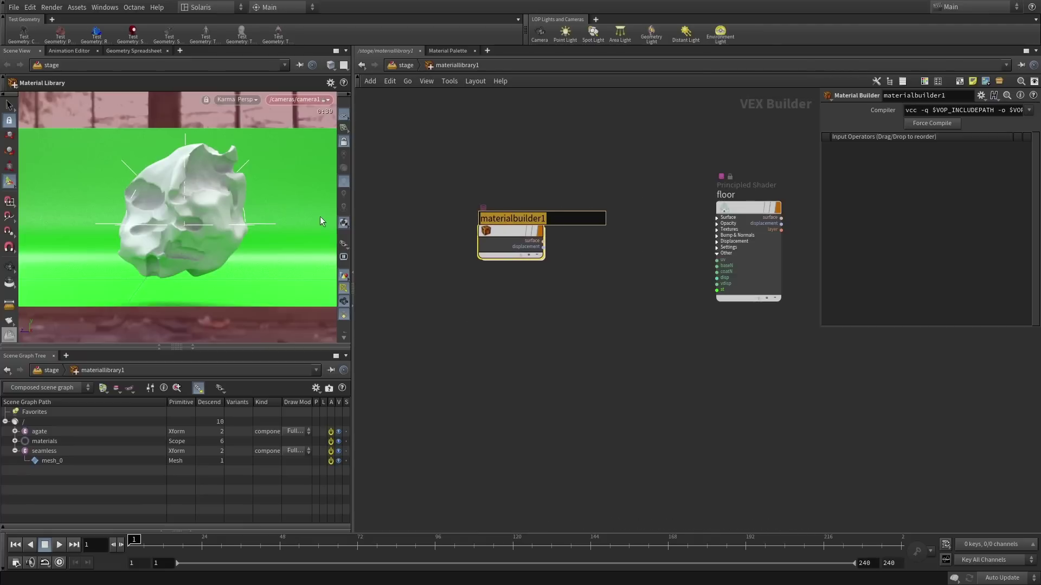
pyautogui.write('agate')
pyautogui.press('Return')
# - Open the agate material builder and move the two globals nodes farther from the output nodes
pyautogui.doubleClick(512, 238)
pyautogui.scroll(-3, 549, 245)
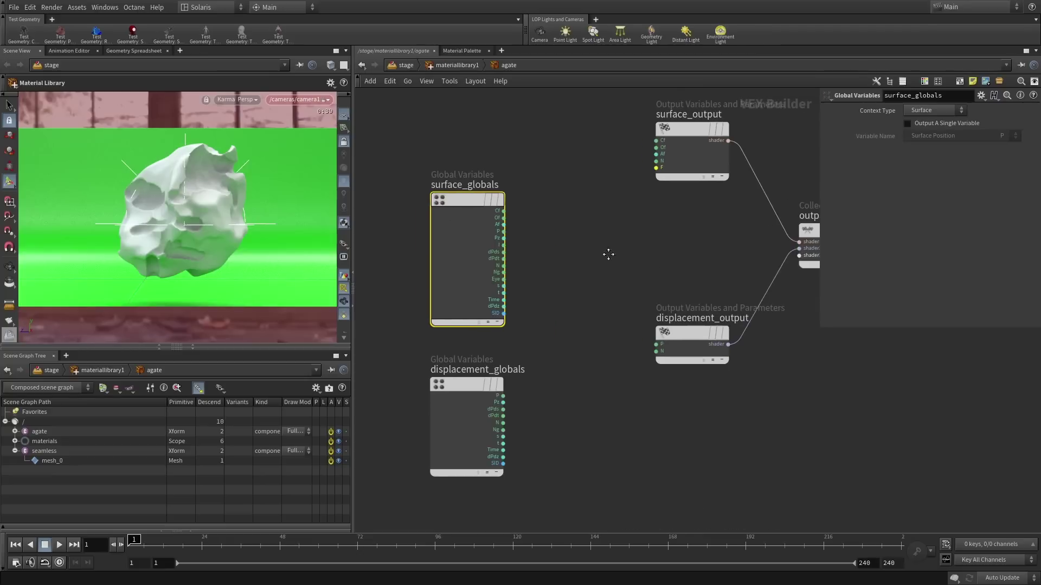
pyautogui.moveTo(549, 245); pyautogui.dragTo(552, 234, button='right')
pyautogui.moveTo(552, 234); pyautogui.dragTo(616, 249, button='middle')
pyautogui.moveTo(442, 151); pyautogui.dragTo(525, 363)
pyautogui.moveTo(498, 196); pyautogui.dragTo(366, 146)
pyautogui.click(483, 233)
pyautogui.moveTo(489, 233); pyautogui.dragTo(506, 248, button='middle')
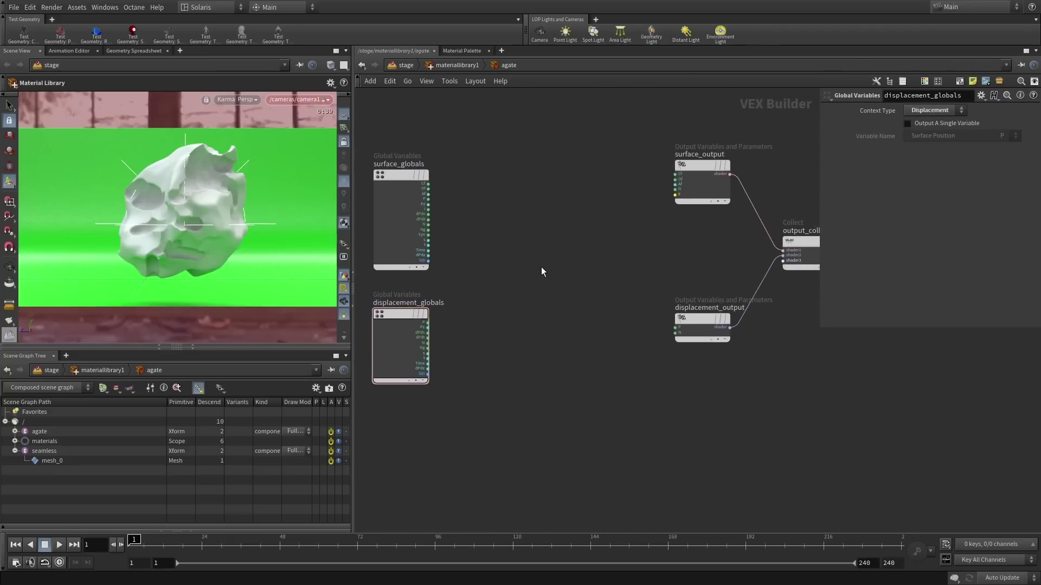
# - Add a Principled Shader Core and connect its F output to the F input of surface_output
pyautogui.press('Tab')
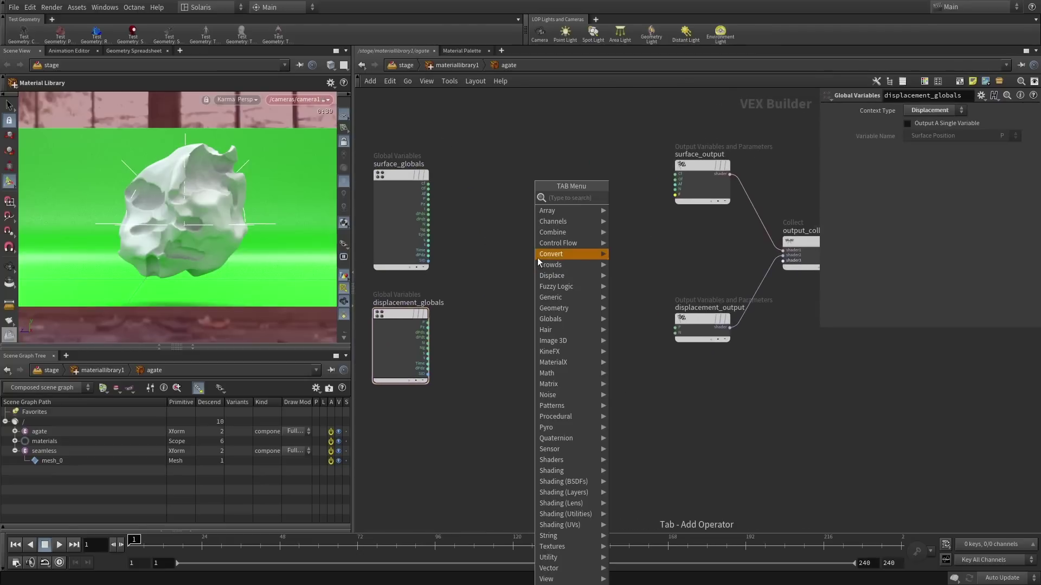
pyautogui.write('princ')
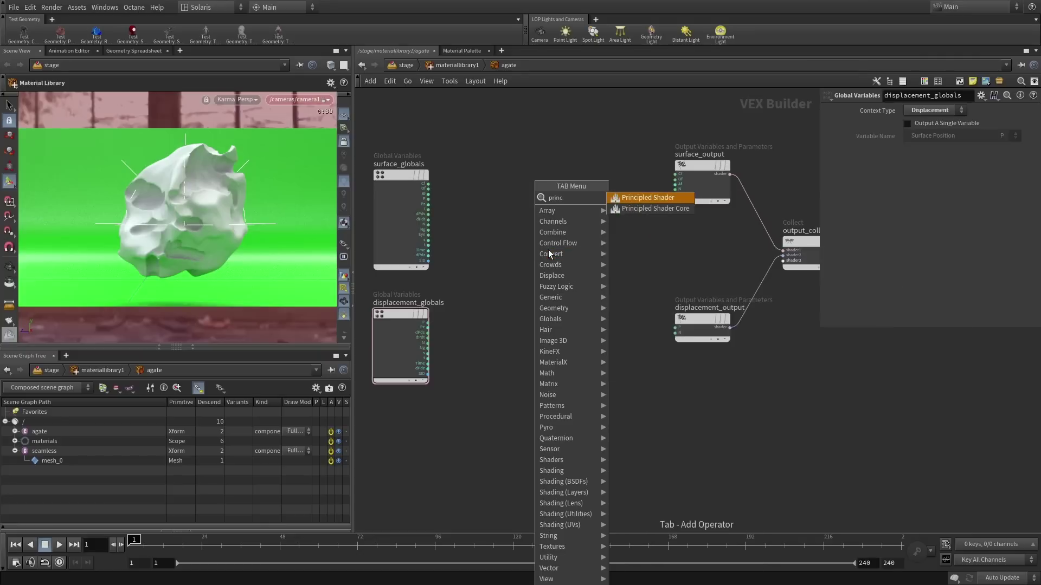
pyautogui.click(665, 209)
pyautogui.moveTo(565, 269); pyautogui.dragTo(580, 201)
pyautogui.moveTo(643, 242); pyautogui.dragTo(606, 249, button='middle')
pyautogui.scroll(3, 599, 220)
pyautogui.moveTo(605, 211); pyautogui.dragTo(656, 208, button='middle')
pyautogui.moveTo(615, 169); pyautogui.dragTo(704, 191)
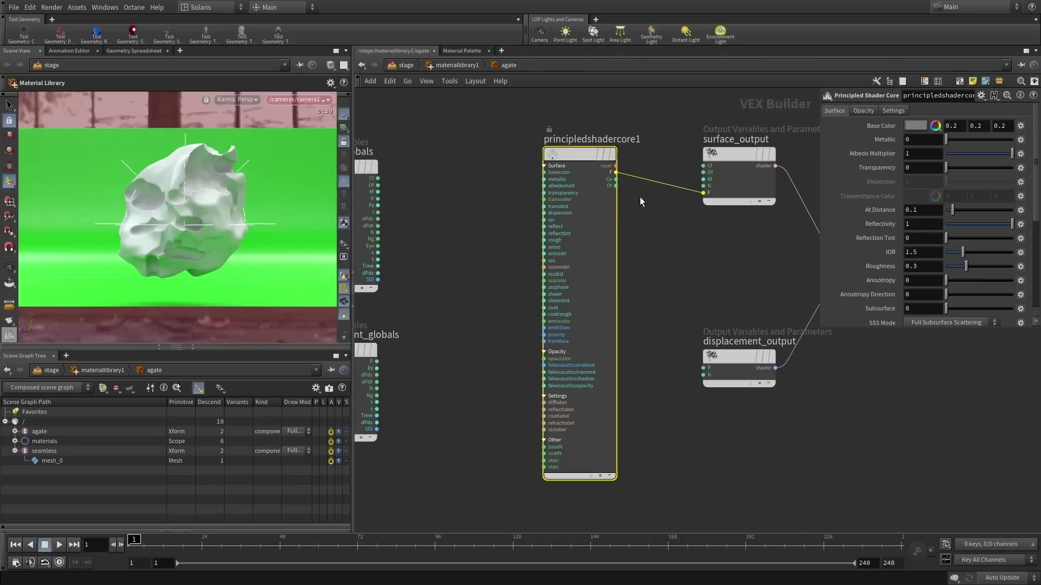
# - Set the shader core's base color to red and return to the stage network
pyautogui.click(916, 125)
pyautogui.click(880, 67)
pyautogui.press('u')
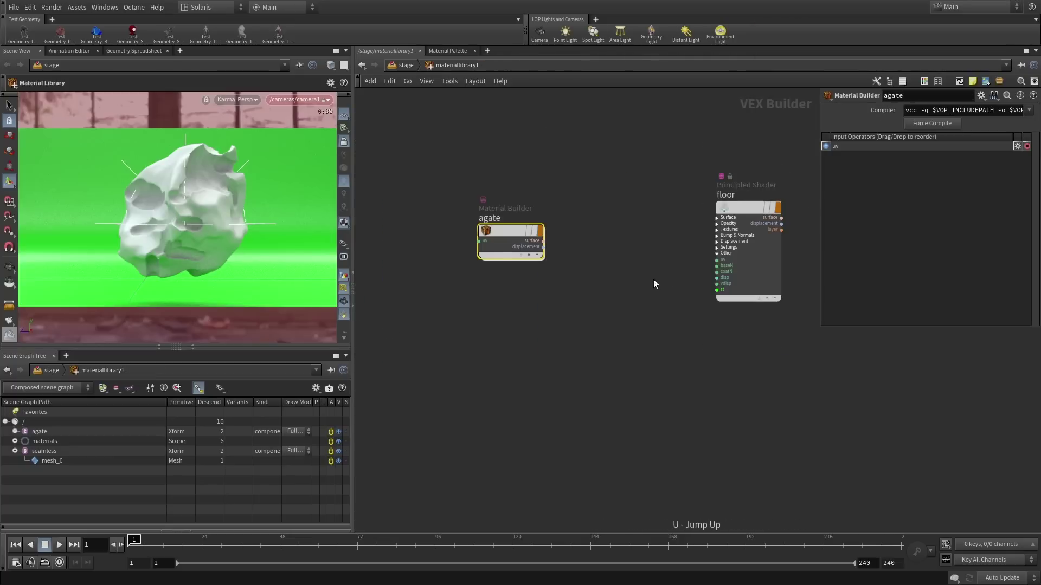
pyautogui.press('u')
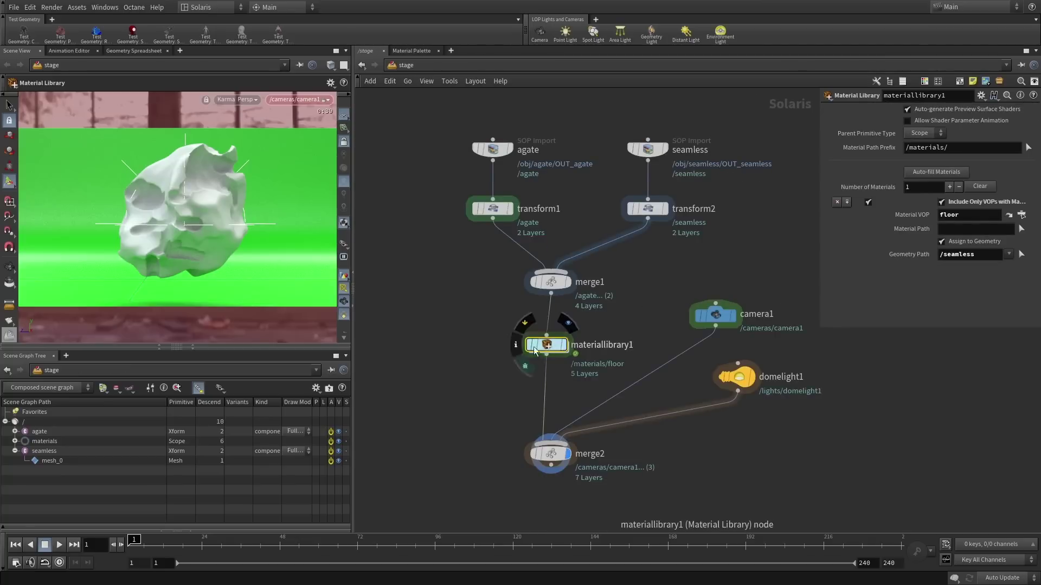
# - Insert a second material entry above floor in materiallibrary1 and choose the agate builder as its Material VOP
pyautogui.click(848, 203)
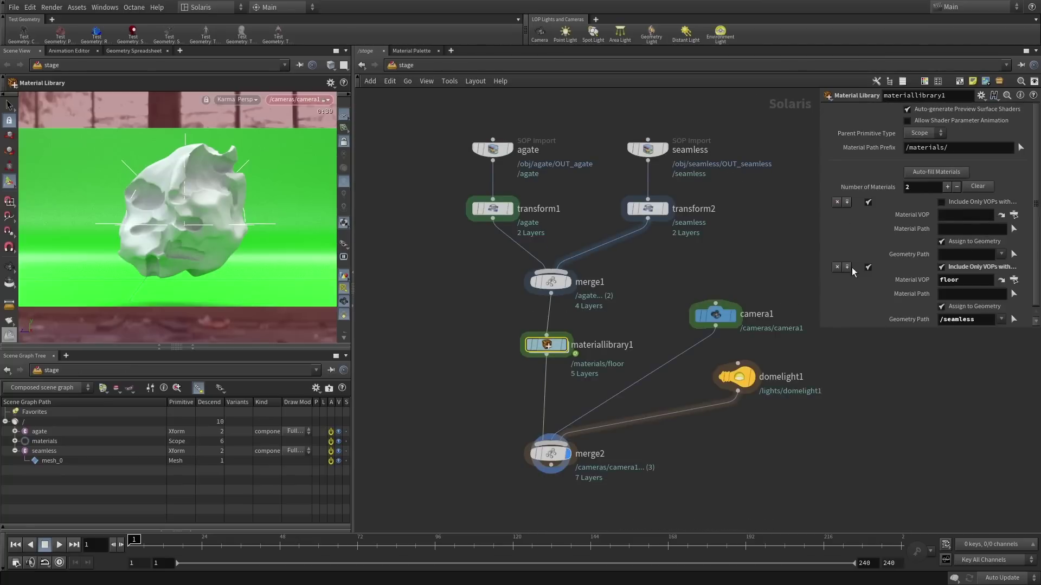
pyautogui.moveTo(832, 330); pyautogui.dragTo(832, 362)
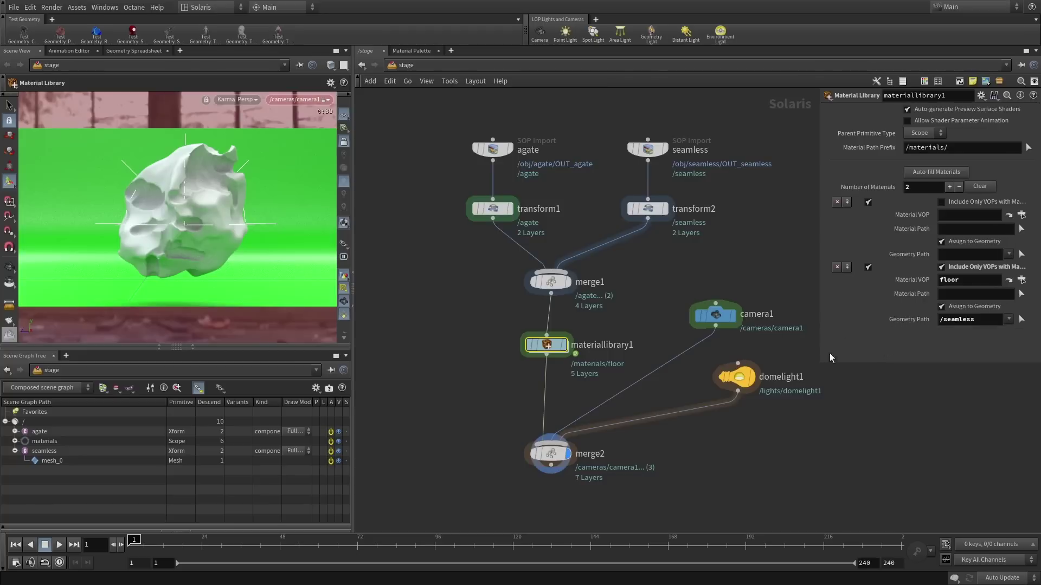
pyautogui.click(1013, 215)
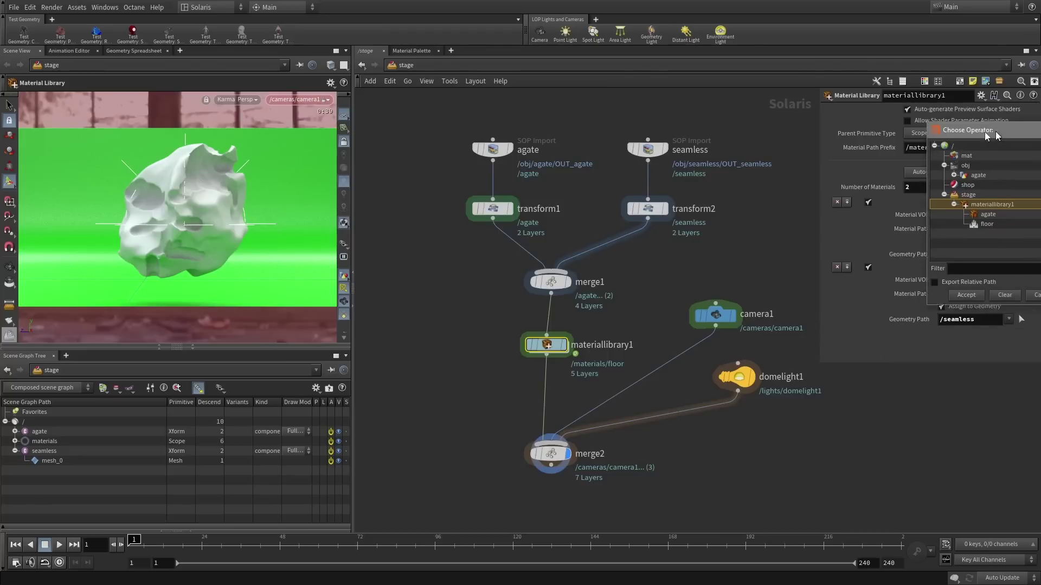
pyautogui.click(927, 219)
pyautogui.click(916, 301)
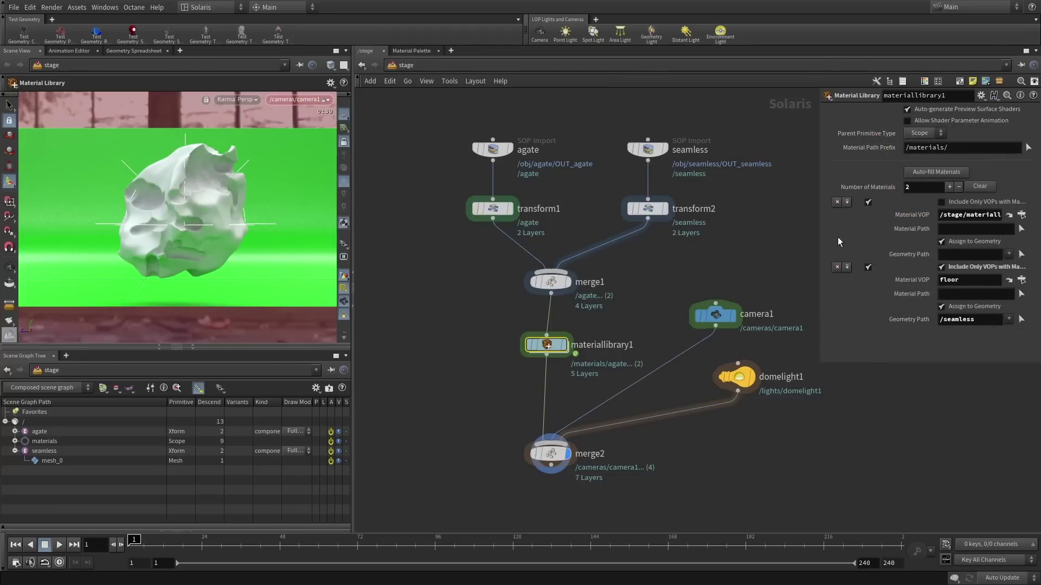
# - Widen the parameter area and shorten the first entry's Material VOP path to agate
pyautogui.moveTo(820, 239); pyautogui.dragTo(701, 239)
pyautogui.click(874, 215)
pyautogui.moveTo(912, 215); pyautogui.dragTo(779, 218)
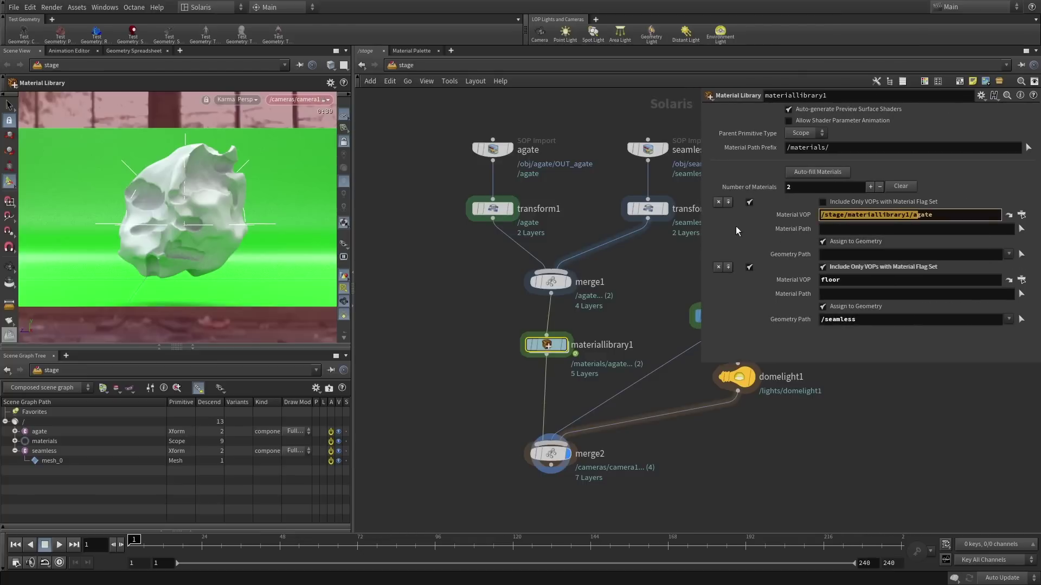
pyautogui.press('BackSpace')
pyautogui.press('Return')
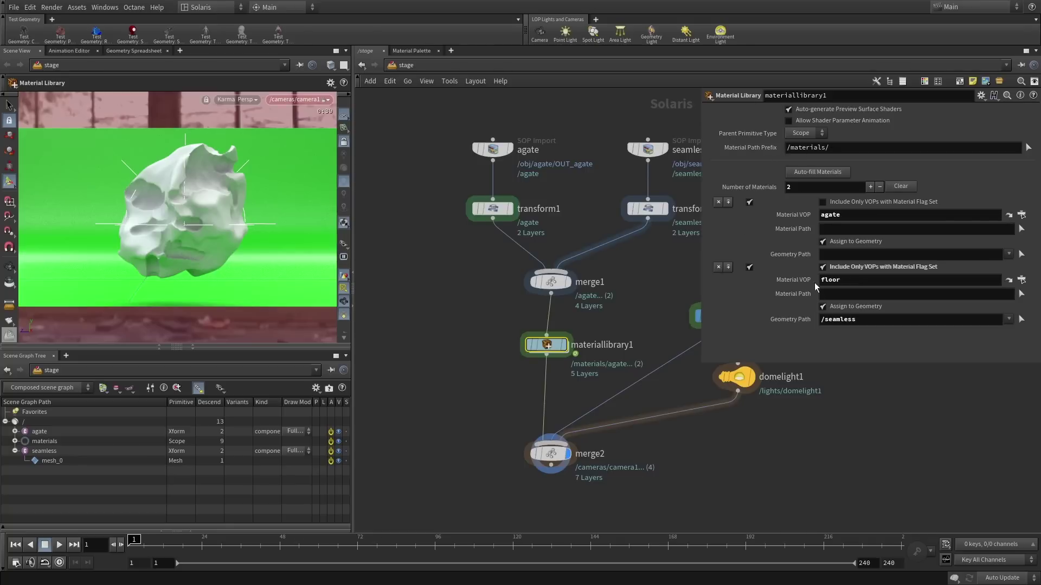
# - Set the agate entry's Geometry Path to /agate and save the scene
pyautogui.moveTo(39, 432); pyautogui.dragTo(838, 254)
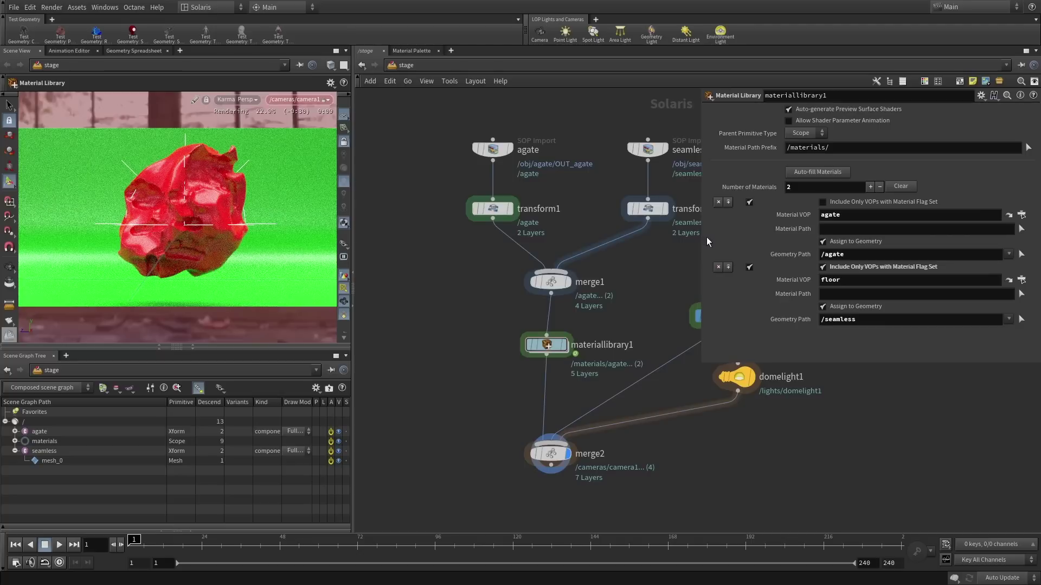
pyautogui.hotkey('ctrl', 's')
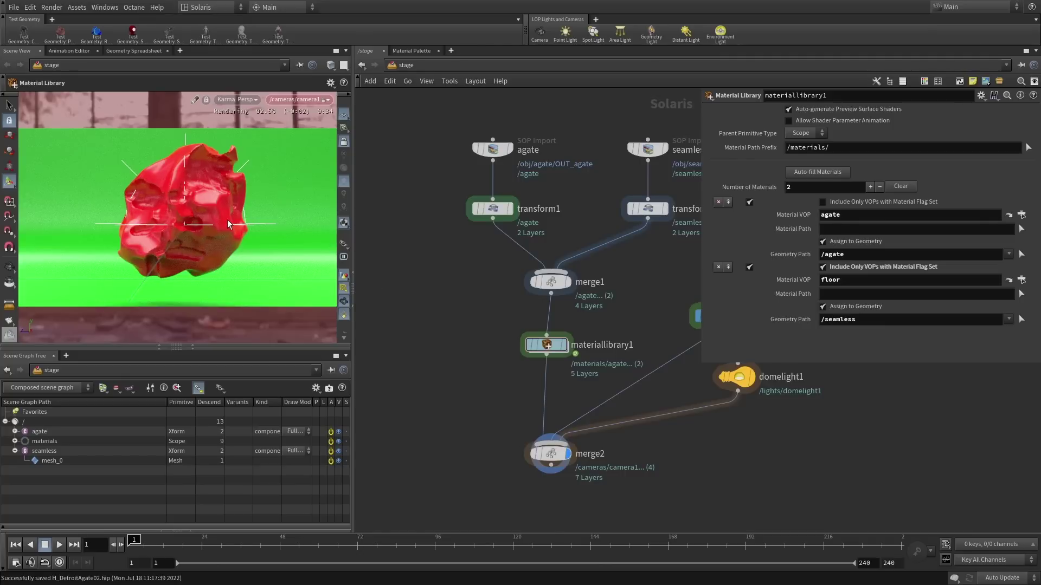
# - Switch to the obj network and open the agate geometry's node chain
pyautogui.click(405, 65)
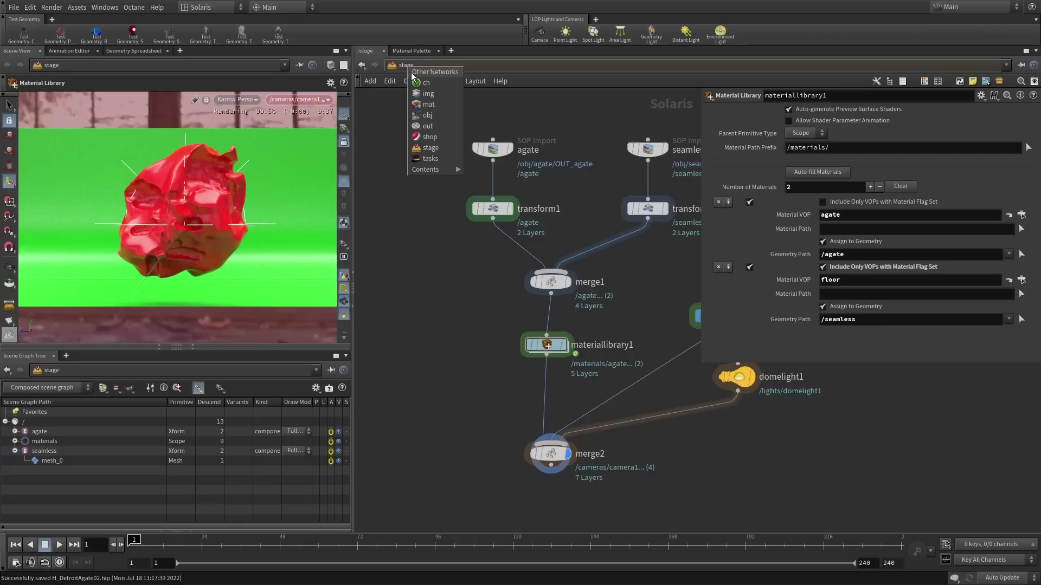
pyautogui.click(438, 115)
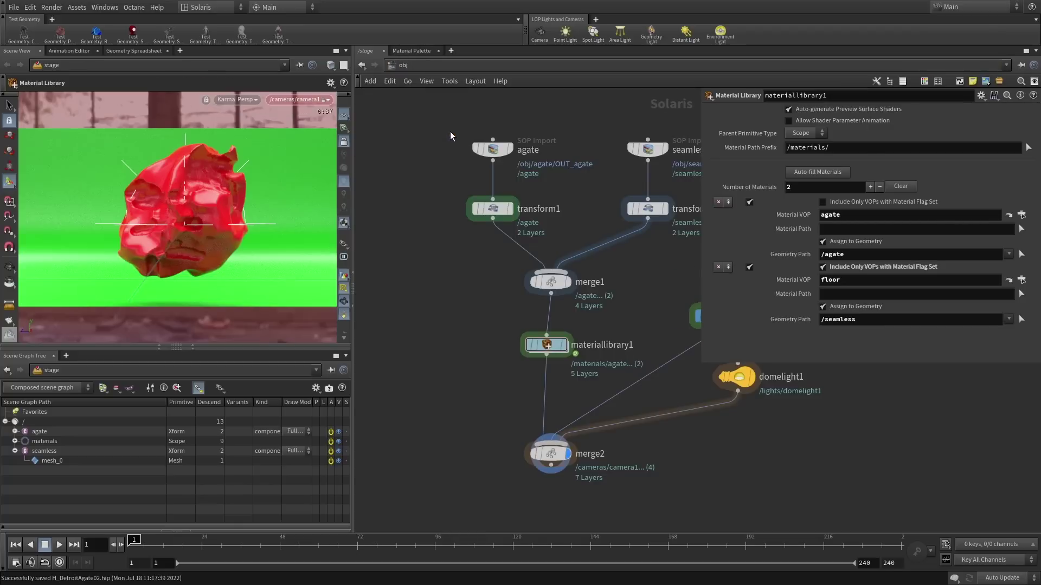
pyautogui.click(504, 253)
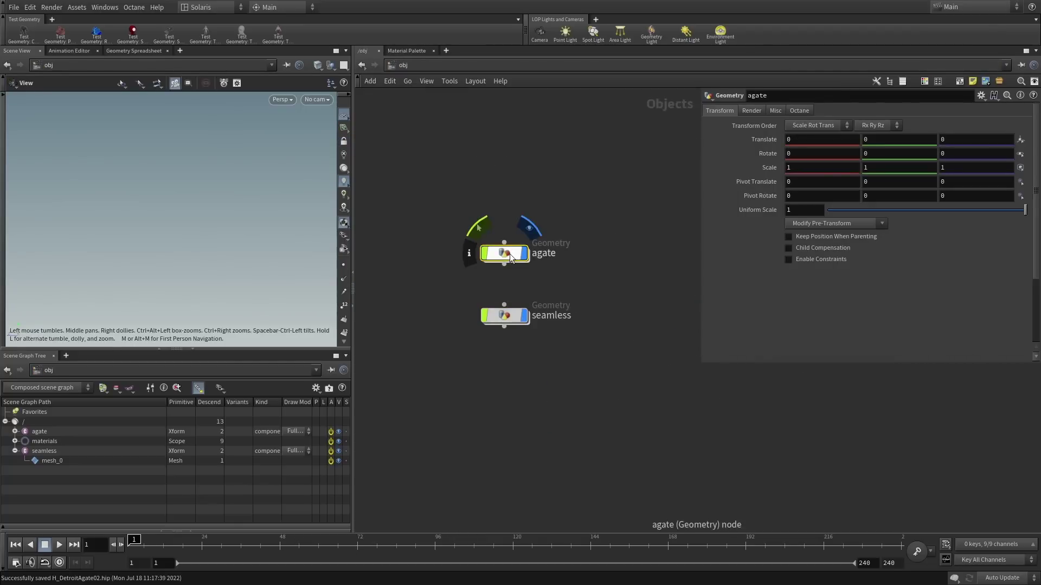
pyautogui.doubleClick(503, 250)
pyautogui.scroll(3, 472, 282)
pyautogui.moveTo(475, 261); pyautogui.dragTo(476, 268, button='middle')
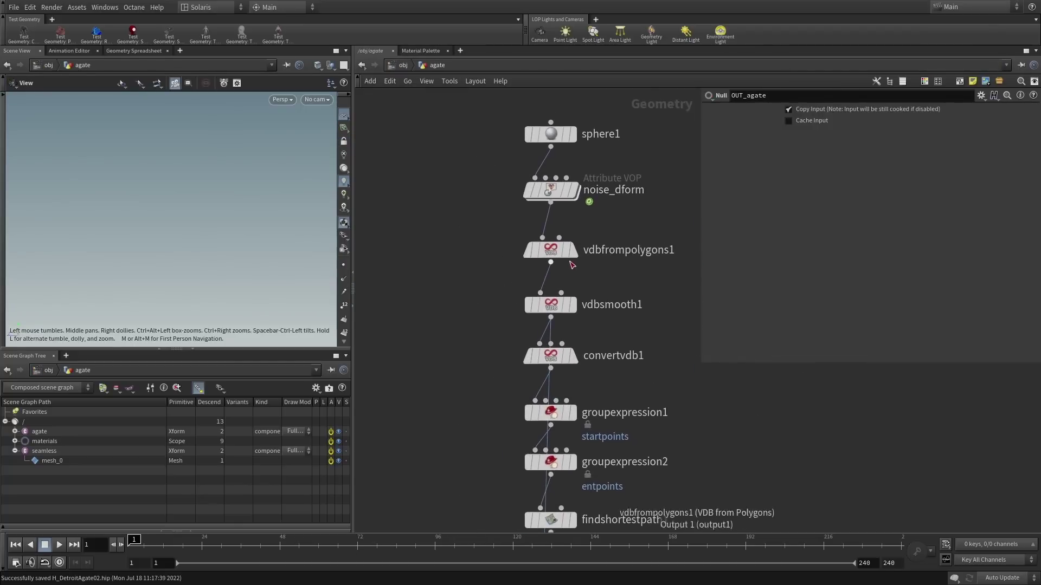
# - Display the vdbsmooth1 result framed in the viewport and enable Fill Interior on vdbfrompolygons1
pyautogui.click(572, 305)
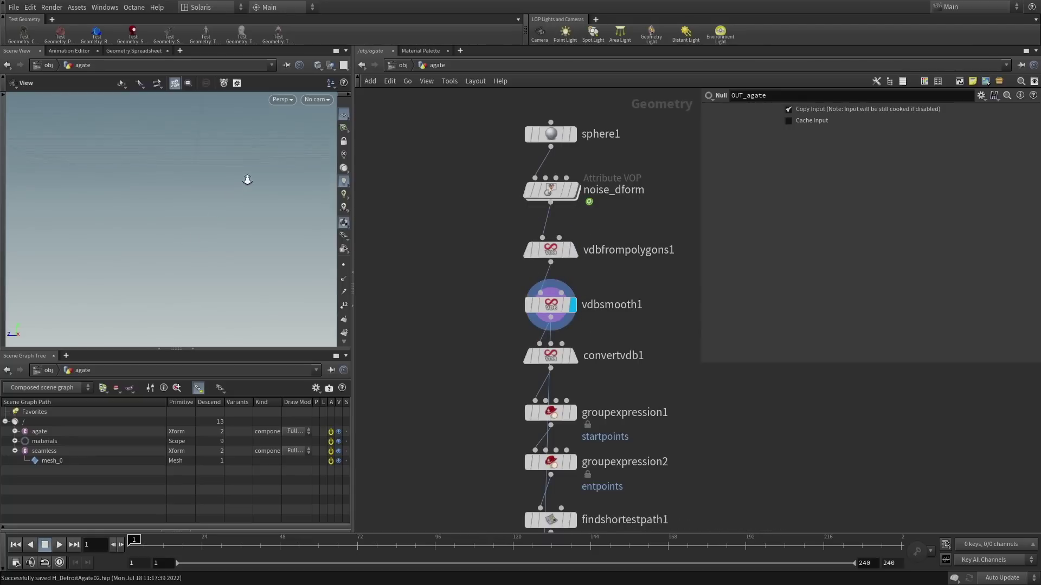
pyautogui.moveTo(204, 253); pyautogui.dragTo(143, 263)
pyautogui.scroll(3, 208, 210)
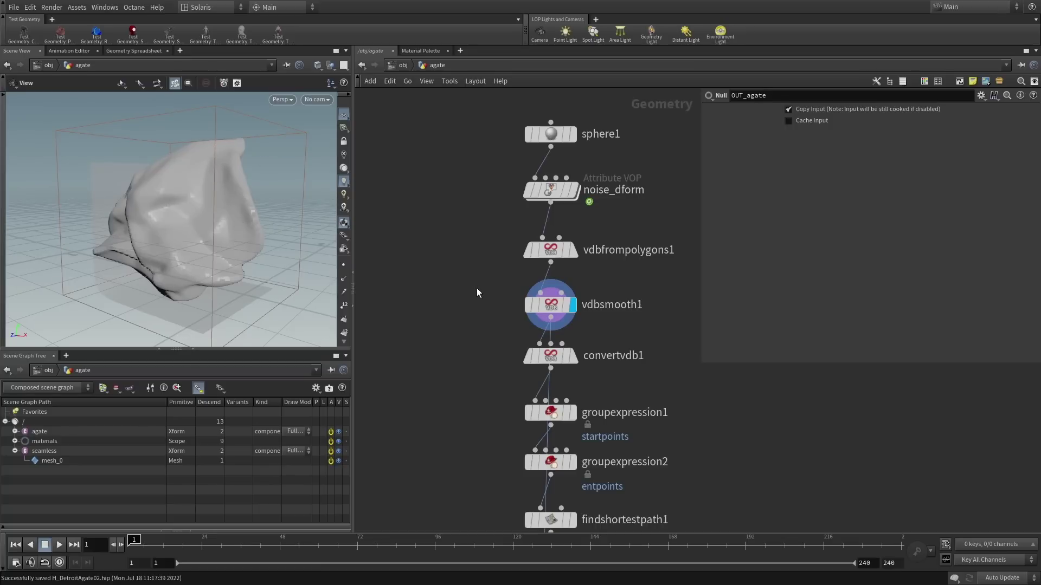
pyautogui.click(542, 252)
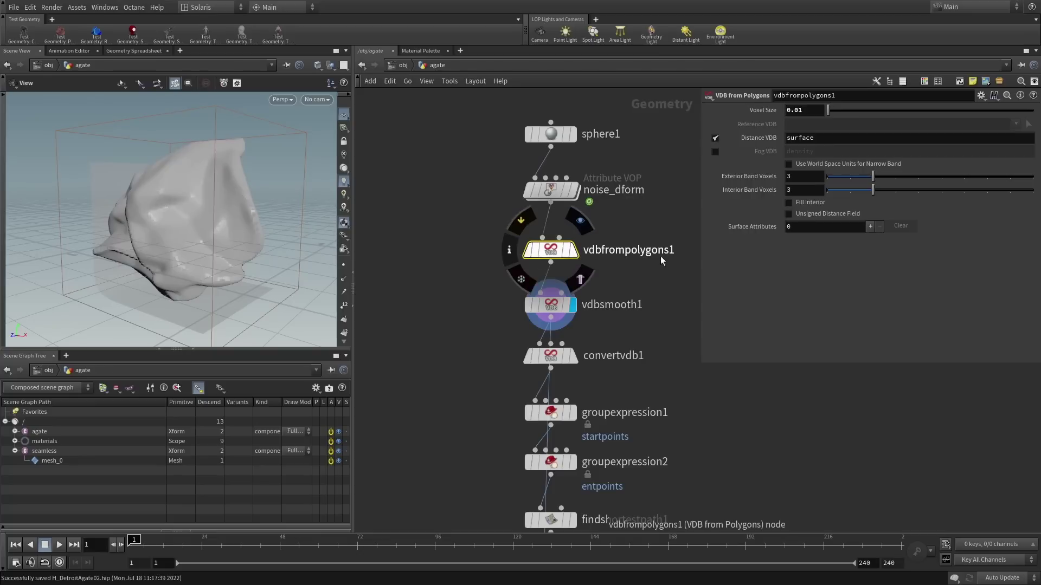
pyautogui.click(789, 203)
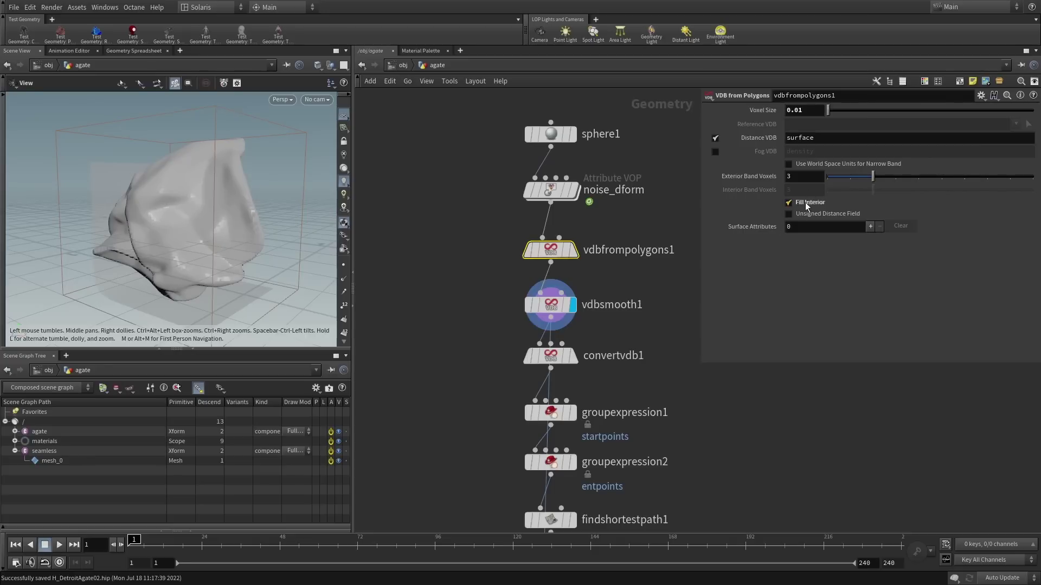
# - Add a ROP Geometry Output node beside the chain, fed by the output of vdbsmooth1
pyautogui.press('Tab')
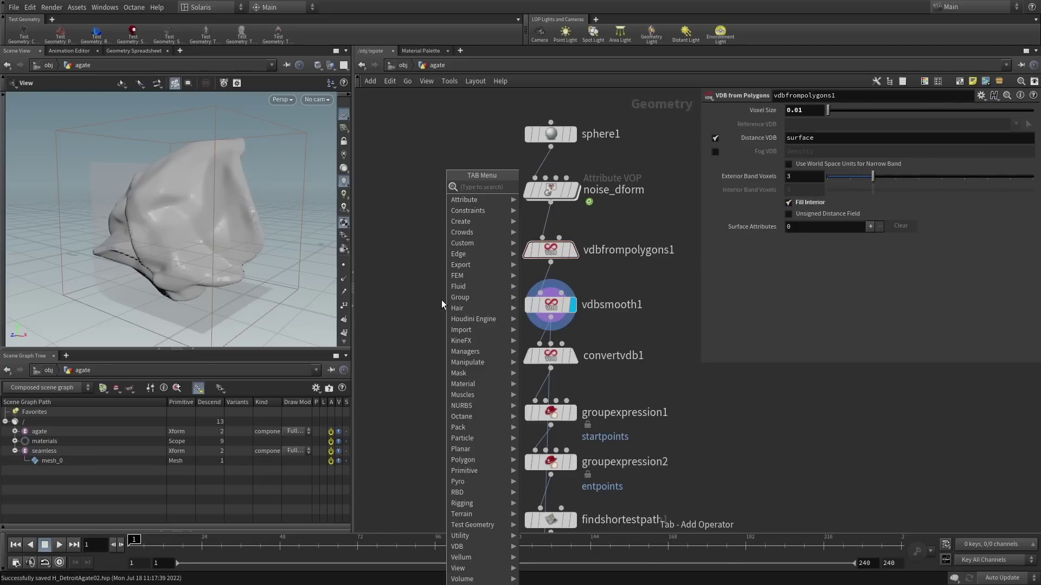
pyautogui.write('rop')
pyautogui.press('Return')
pyautogui.click(411, 274)
pyautogui.moveTo(412, 274); pyautogui.dragTo(418, 336)
# - Set the ROP node's output file to $HIP/RockVDB03.vdb
pyautogui.click(1029, 181)
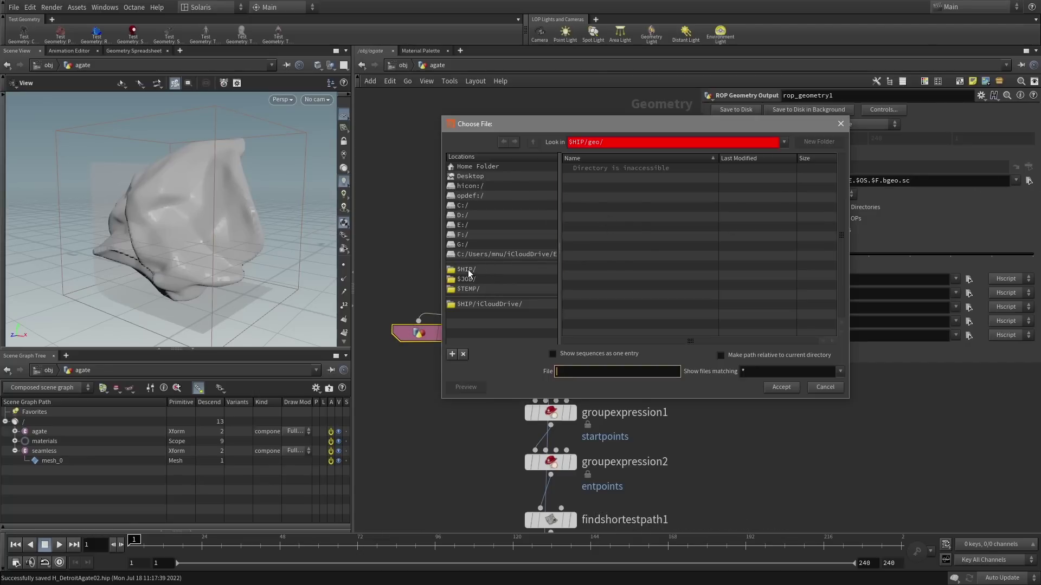
pyautogui.click(468, 270)
pyautogui.click(606, 267)
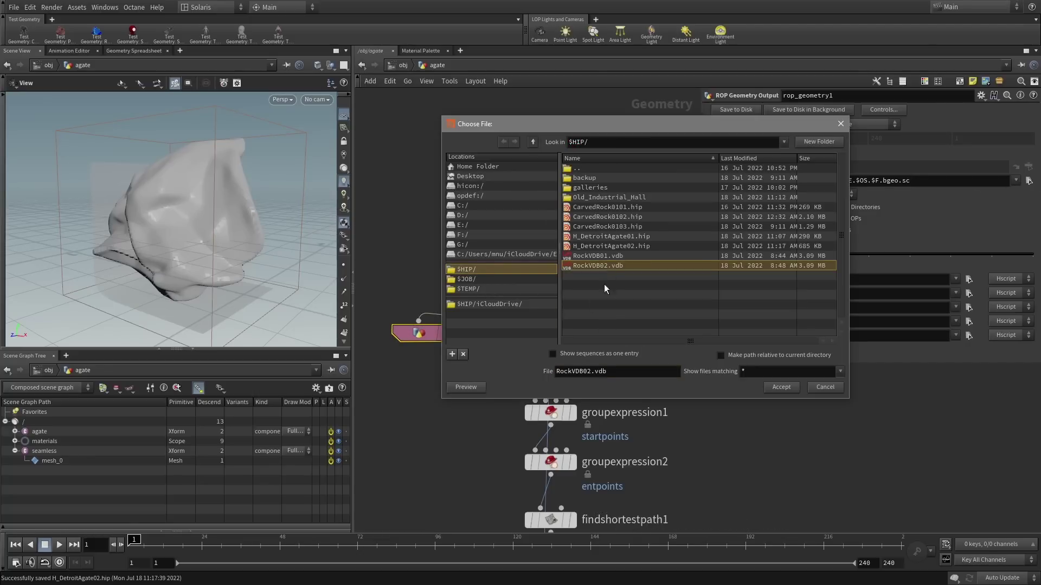
pyautogui.moveTo(591, 371); pyautogui.dragTo(586, 371)
pyautogui.click(790, 390)
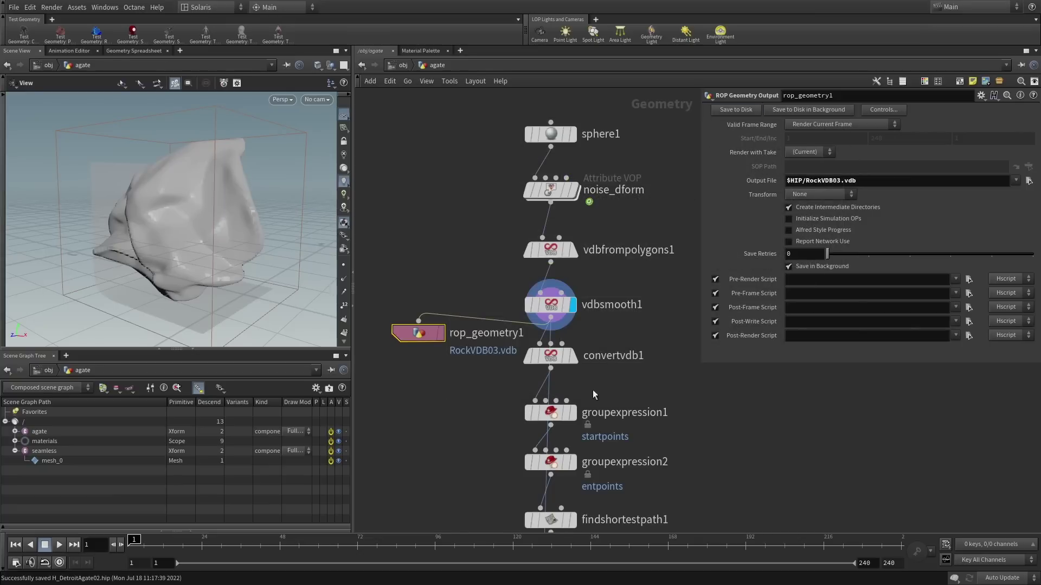
pyautogui.moveTo(517, 412)
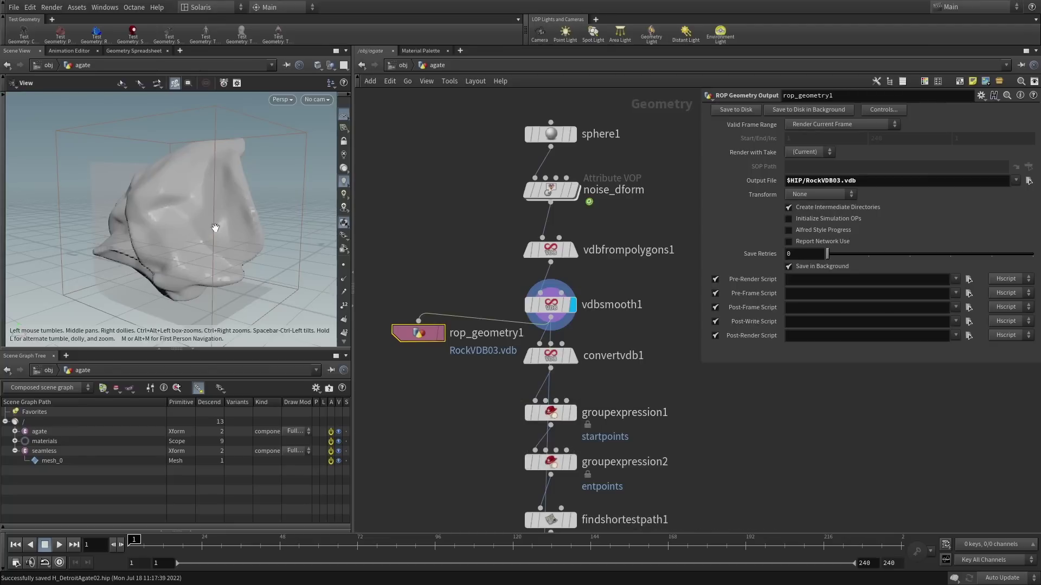
# - Switch to the stage network and open the agate material builder inside materiallibrary1
pyautogui.press('u')
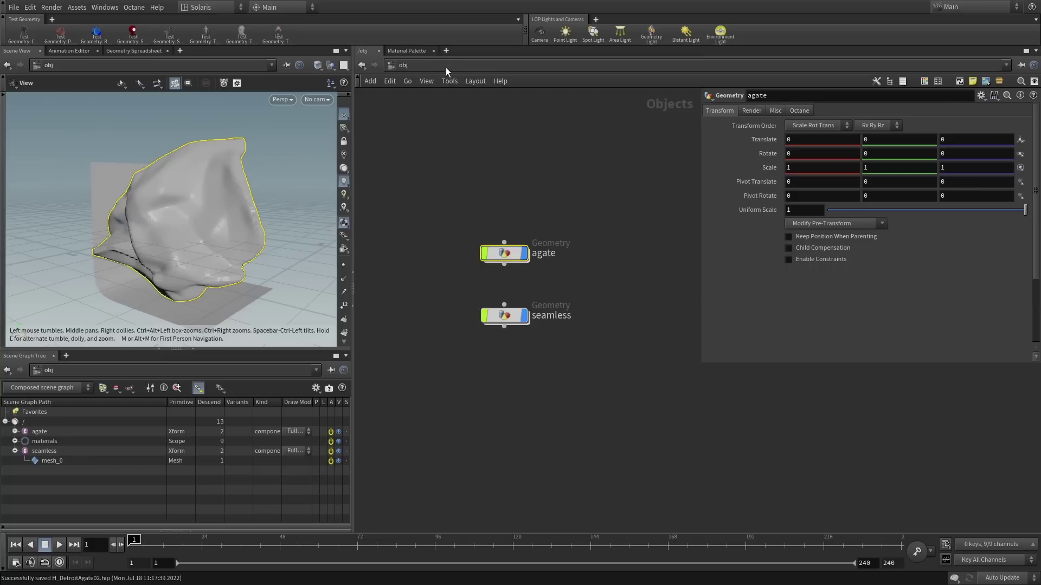
pyautogui.click(442, 67)
pyautogui.click(470, 149)
pyautogui.click(547, 345)
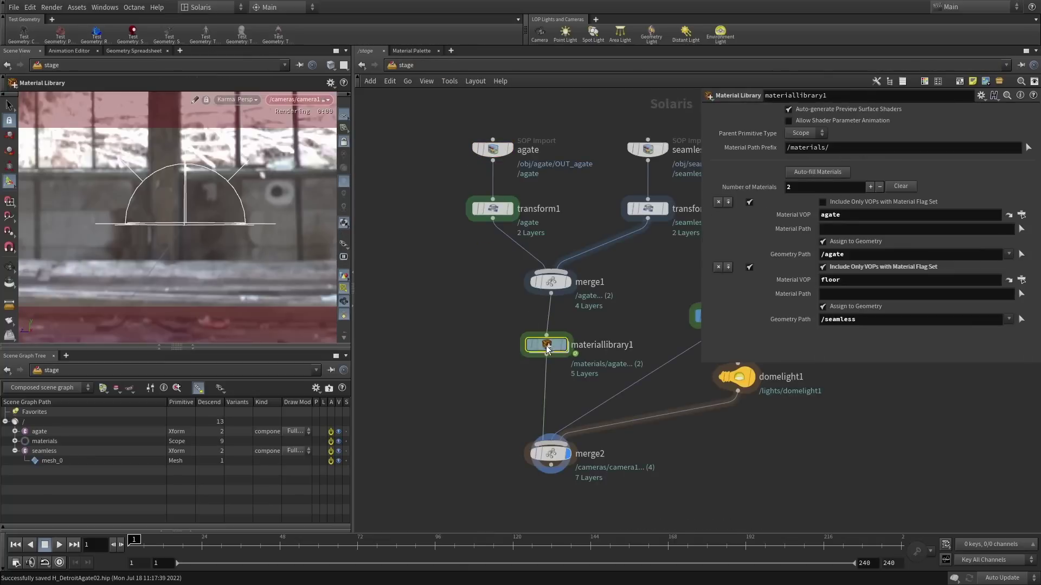
pyautogui.doubleClick(544, 346)
pyautogui.doubleClick(506, 231)
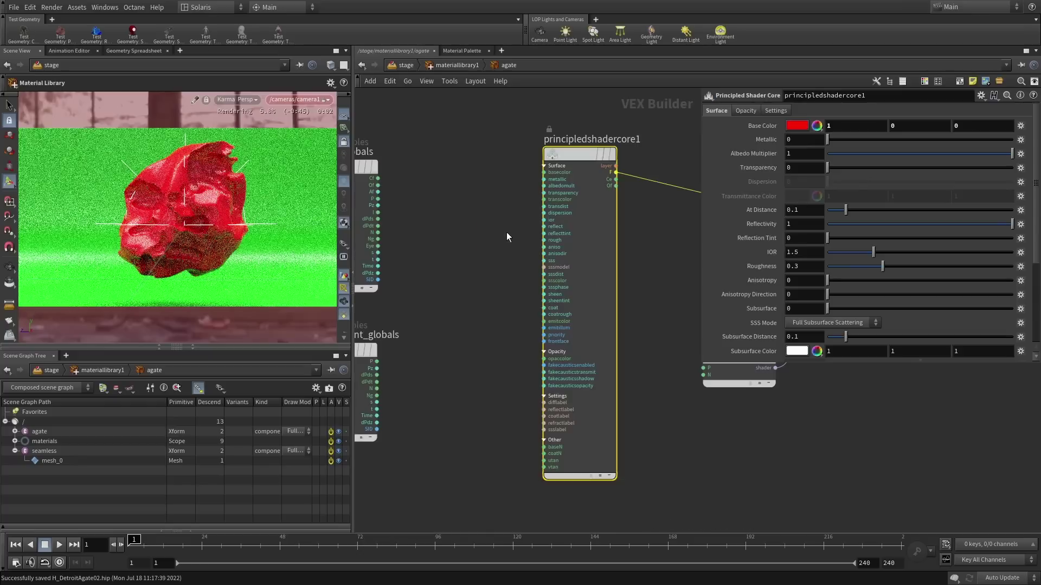
pyautogui.moveTo(700, 305); pyautogui.dragTo(821, 299)
pyautogui.moveTo(677, 278); pyautogui.dragTo(776, 278, button='middle')
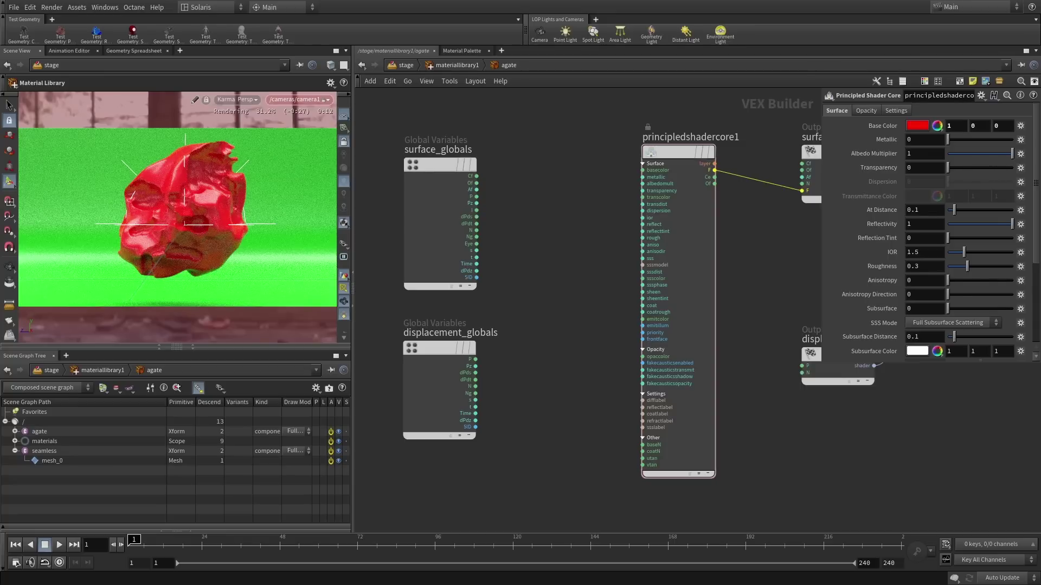
# - Add a Volume Sample node between the surface globals and the principled shader core
pyautogui.press('Tab')
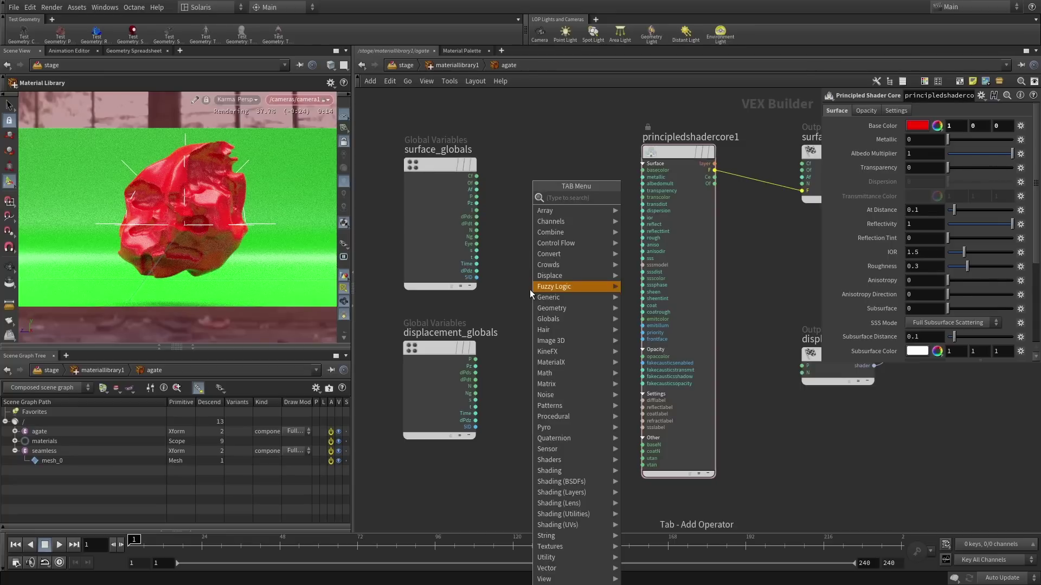
pyautogui.write('volumes')
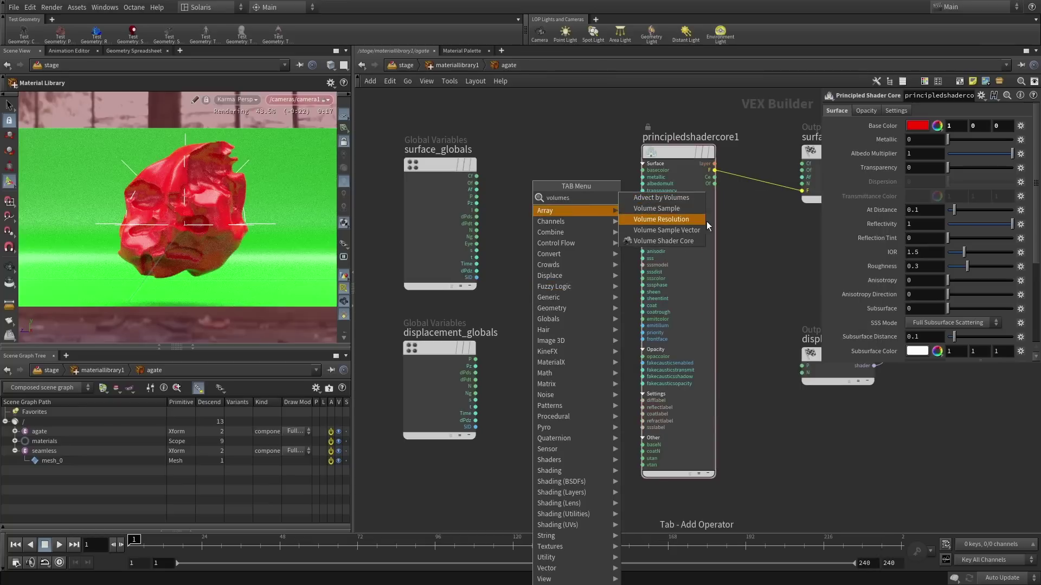
pyautogui.click(685, 213)
pyautogui.click(577, 216)
pyautogui.moveTo(577, 216); pyautogui.dragTo(562, 224)
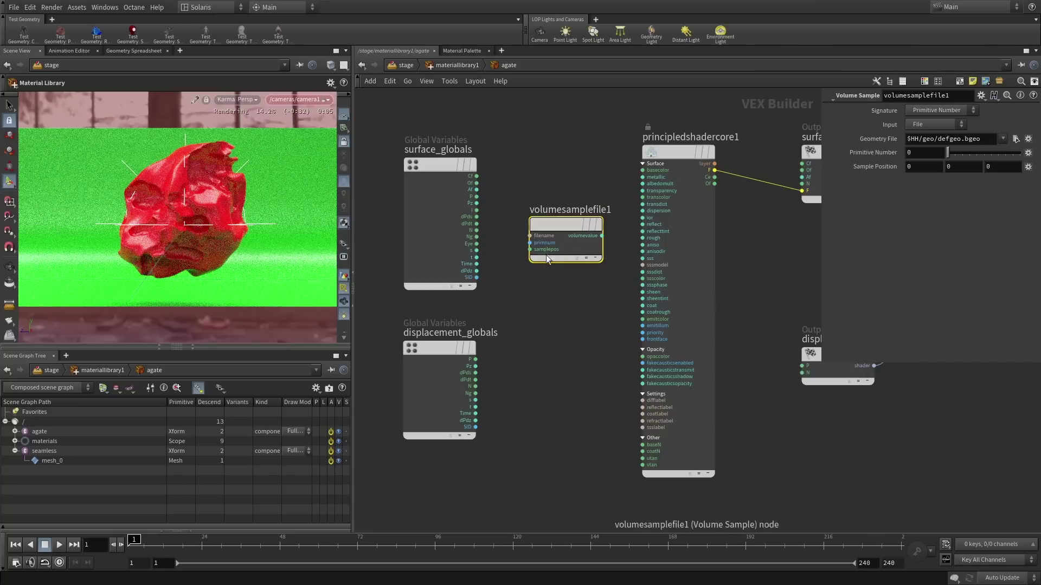
pyautogui.scroll(2, 545, 253)
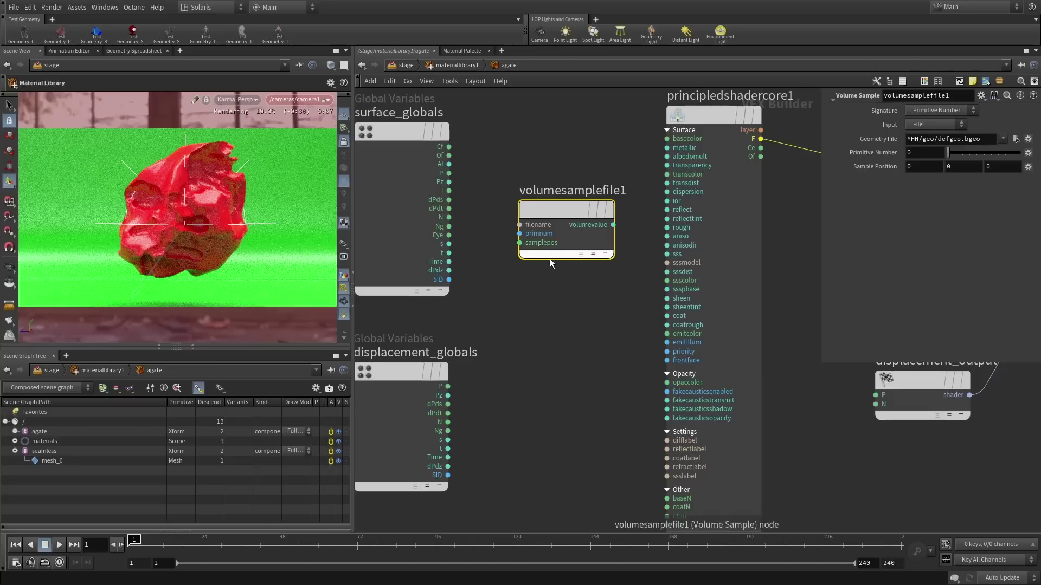
pyautogui.click(550, 293)
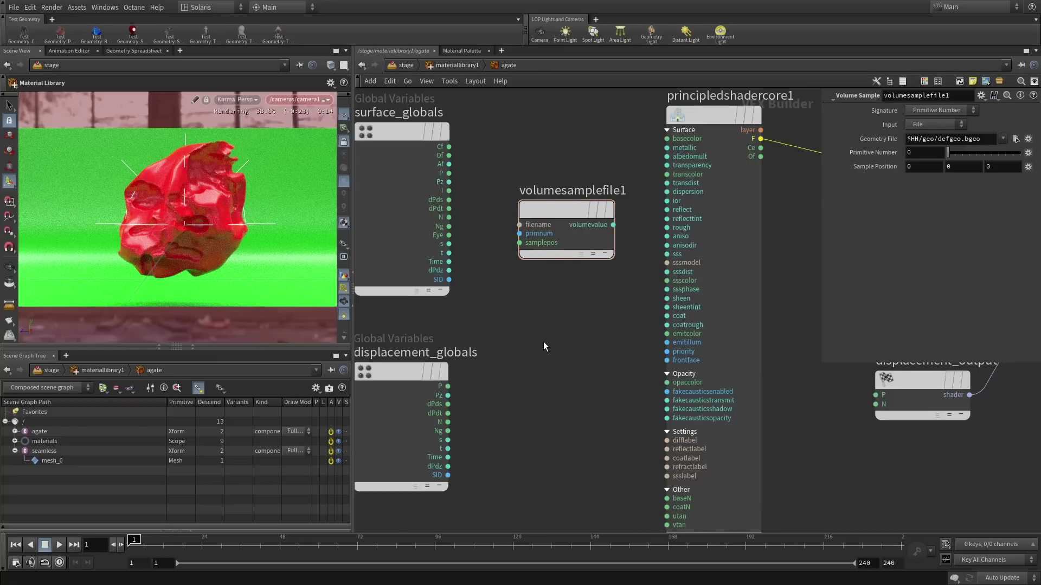
# - Add a Rest Position node to the agate material network
pyautogui.press('Tab')
pyautogui.write('rest')
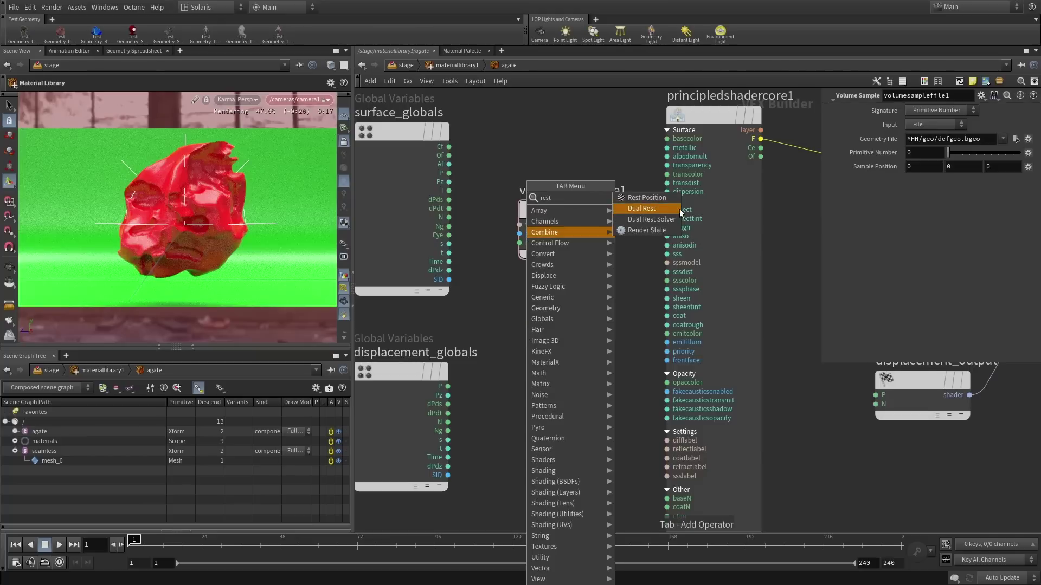
pyautogui.click(645, 197)
pyautogui.moveTo(552, 331); pyautogui.dragTo(554, 332)
# - Arrange the Rest Position node ahead of volumesamplefile1 and connect its restP output to the samplepos input
pyautogui.moveTo(499, 386); pyautogui.dragTo(575, 352, button='middle')
pyautogui.scroll(-3, 536, 327)
pyautogui.moveTo(446, 168); pyautogui.dragTo(416, 343)
pyautogui.moveTo(597, 311); pyautogui.dragTo(492, 250)
pyautogui.click(540, 291)
pyautogui.moveTo(526, 279); pyautogui.dragTo(550, 230, button='right')
pyautogui.moveTo(518, 274); pyautogui.dragTo(481, 288, button='middle')
pyautogui.moveTo(469, 245); pyautogui.dragTo(623, 276)
pyautogui.moveTo(677, 244); pyautogui.dragTo(580, 234)
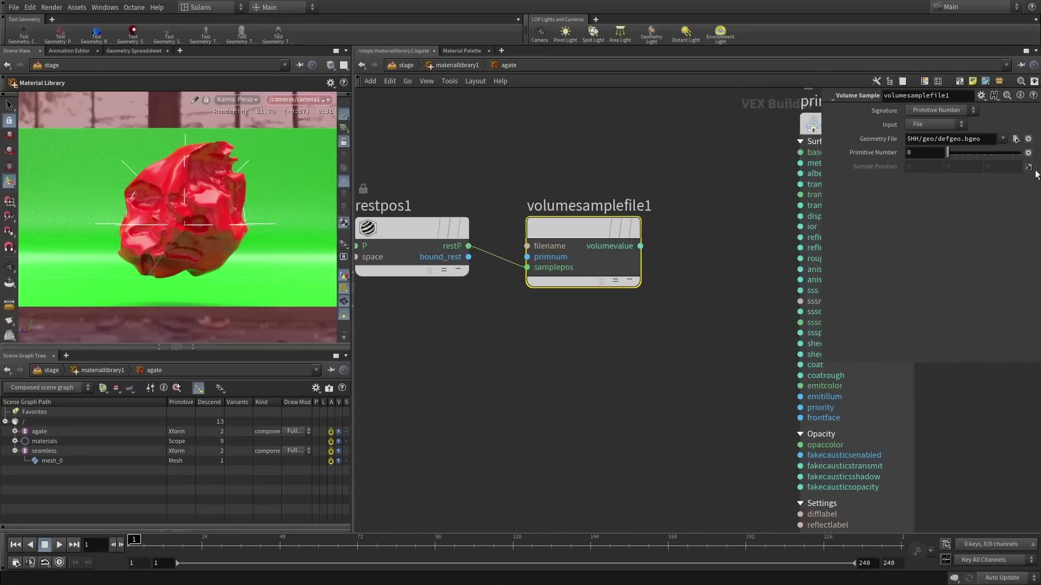
# - Set volumesamplefile1's geometry file to $HIP/RockVDB03.vdb, listing file sequences as separate files
pyautogui.click(1015, 139)
pyautogui.click(478, 271)
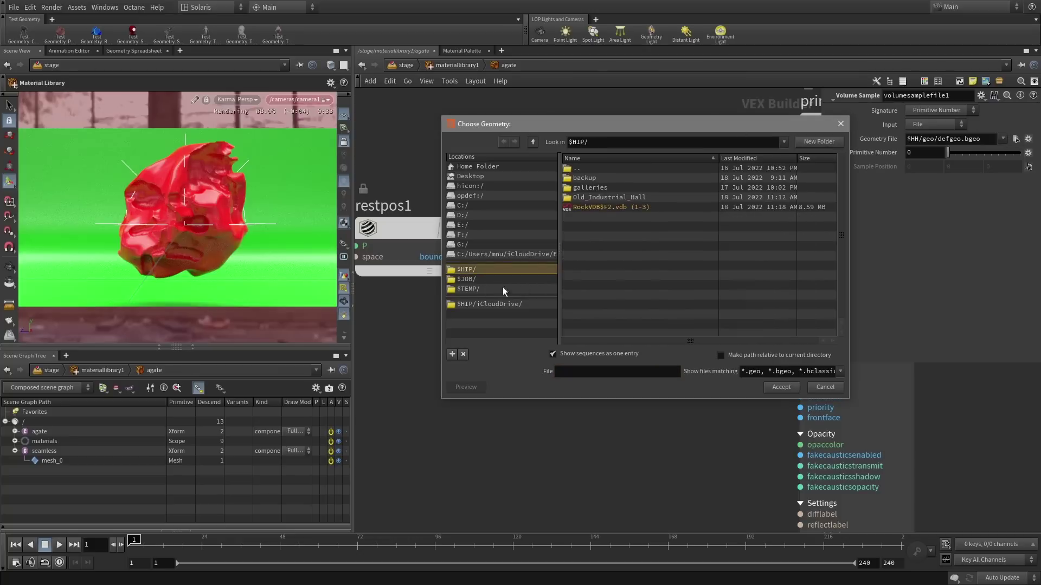
pyautogui.click(616, 353)
pyautogui.click(607, 227)
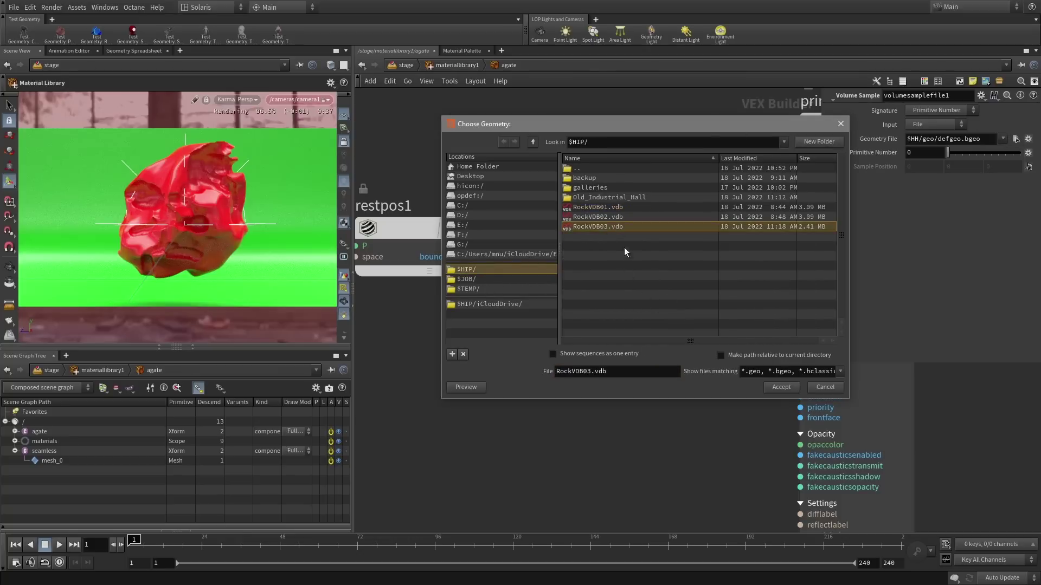
pyautogui.click(781, 387)
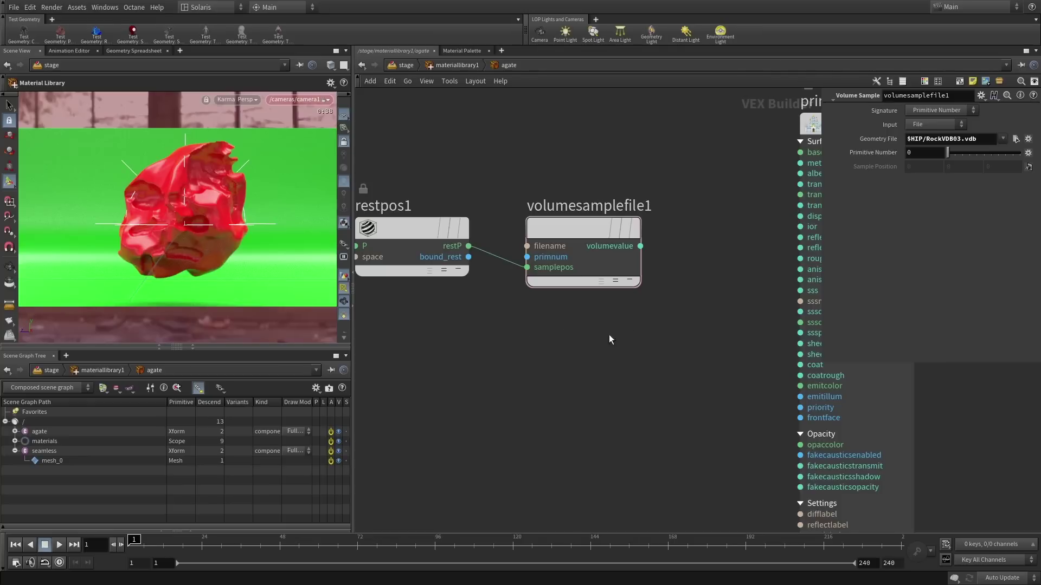
# - Connect the volumevalue output of volumesamplefile1 to the principled shader core's basecolor input
pyautogui.scroll(-3, 596, 350)
pyautogui.moveTo(632, 320); pyautogui.dragTo(563, 331, button='middle')
pyautogui.click(586, 280)
pyautogui.click(665, 232)
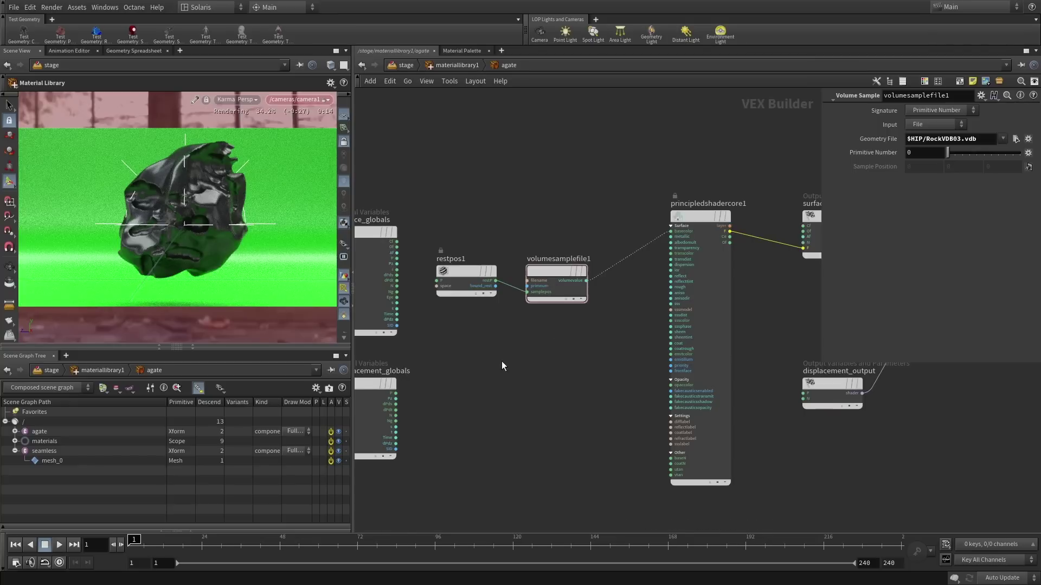
# - Insert a Fit Range node on the wire between volumesamplefile1 and the shader's basecolor input
pyautogui.press('Tab')
pyautogui.write('fit')
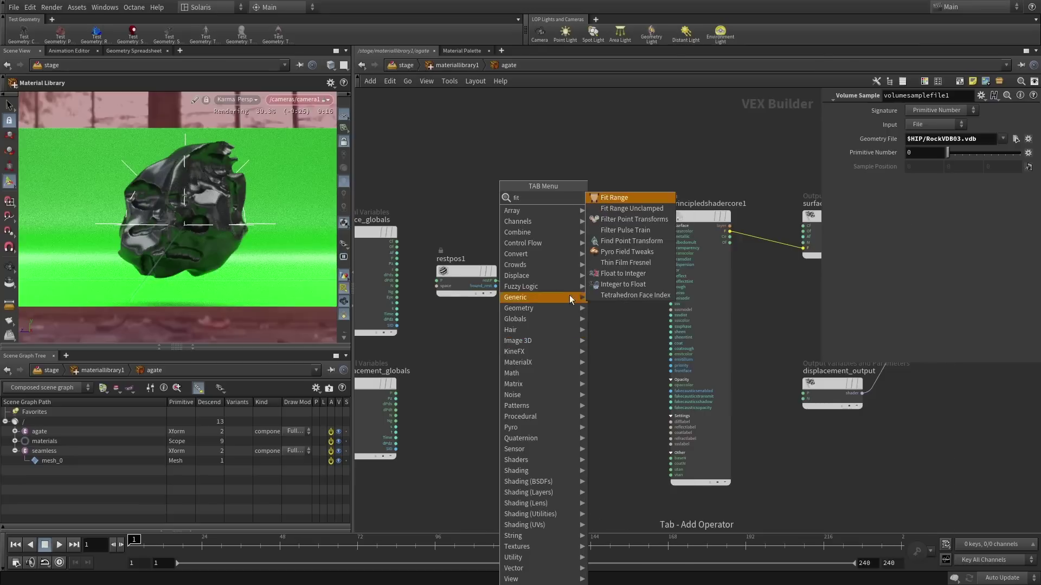
pyautogui.click(623, 197)
pyautogui.click(631, 282)
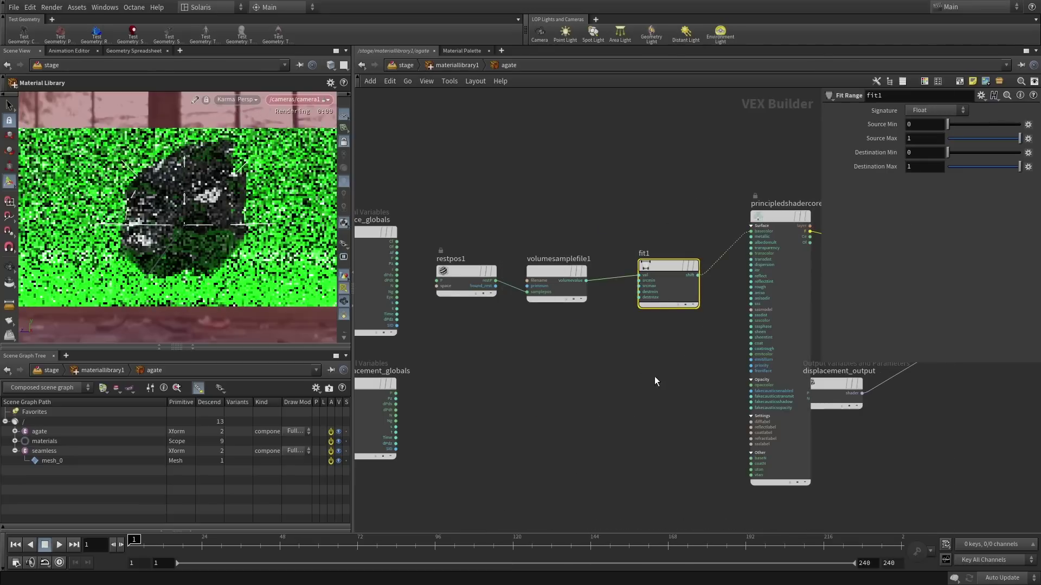
pyautogui.moveTo(668, 277); pyautogui.dragTo(648, 275)
# - Set fit1's Source Min to -0.1 and Source Max to 0
pyautogui.click(857, 125)
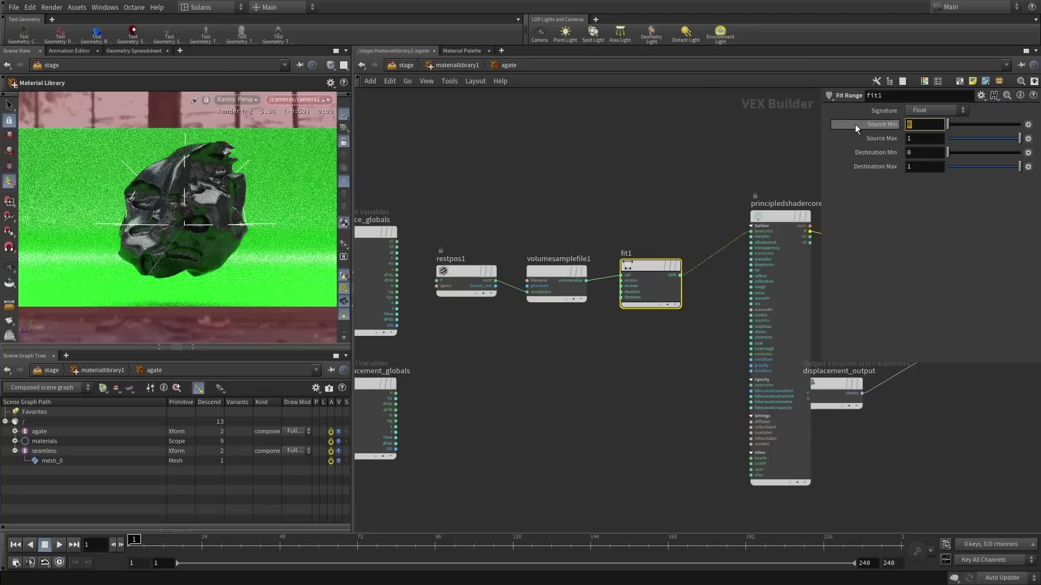
pyautogui.write('-0.1')
pyautogui.press('Return')
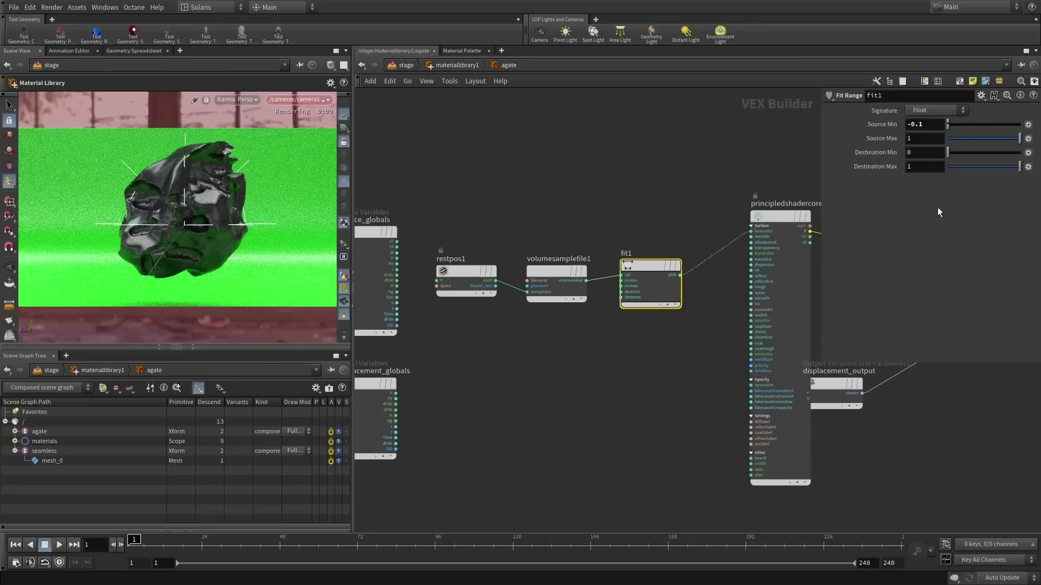
pyautogui.moveTo(915, 138); pyautogui.dragTo(885, 124)
pyautogui.write('0')
pyautogui.press('Return')
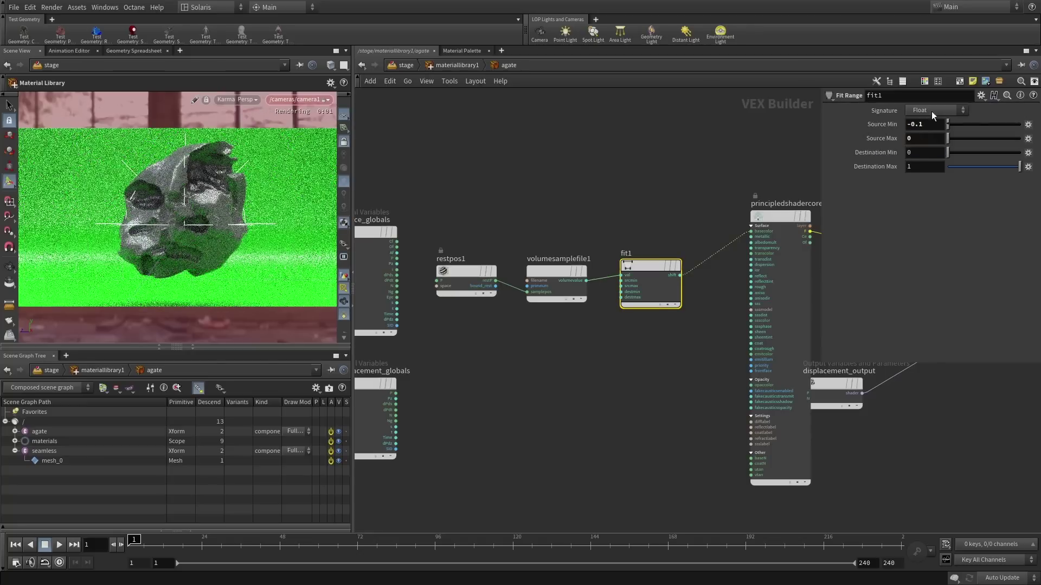
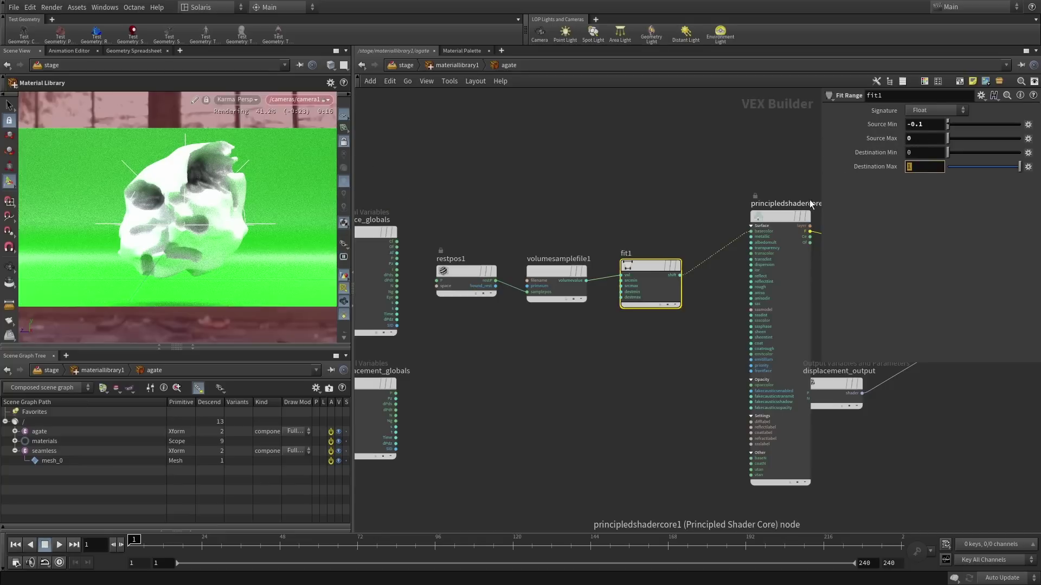
pyautogui.click(642, 225)
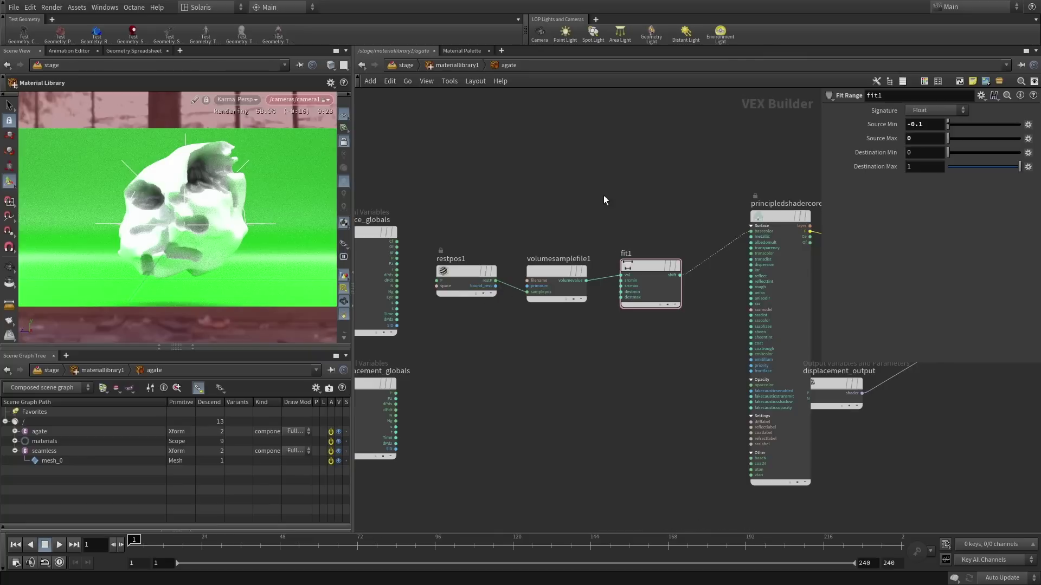
# - Set the floor material's base color to dark grey 0.025 and raise its roughness to about 0.958
pyautogui.press('u')
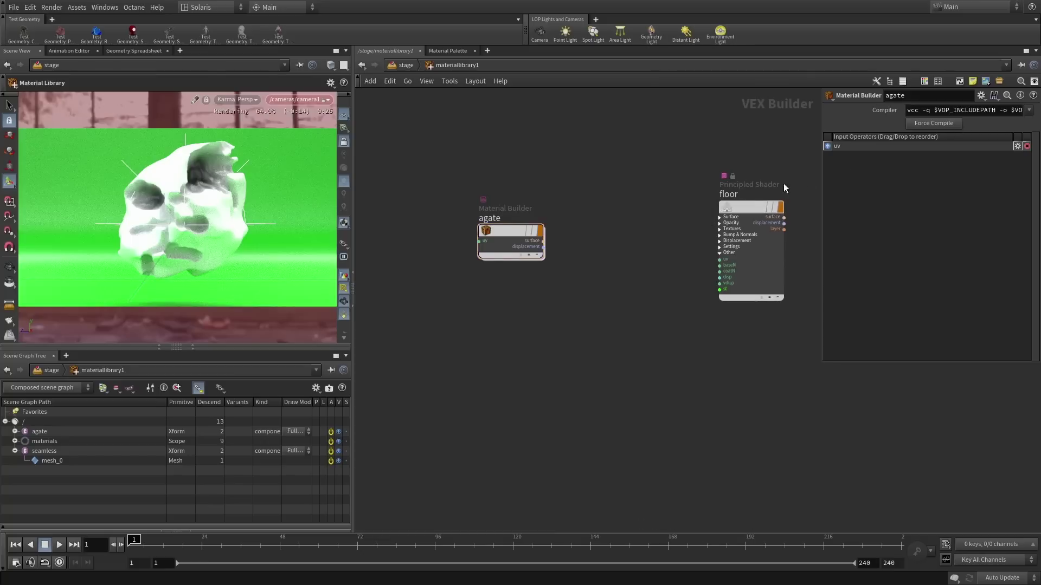
pyautogui.click(757, 209)
pyautogui.click(913, 142)
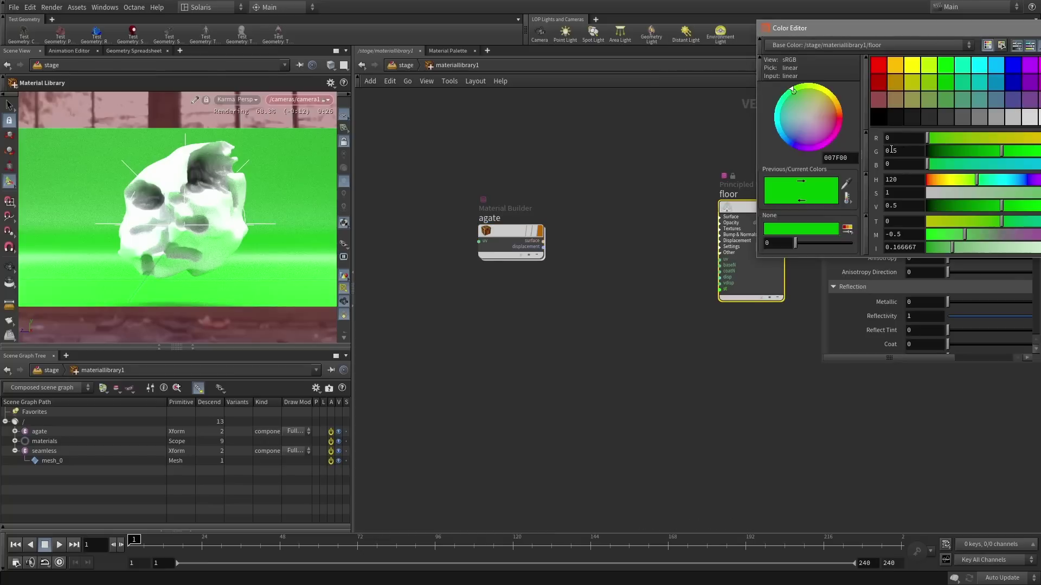
pyautogui.click(934, 117)
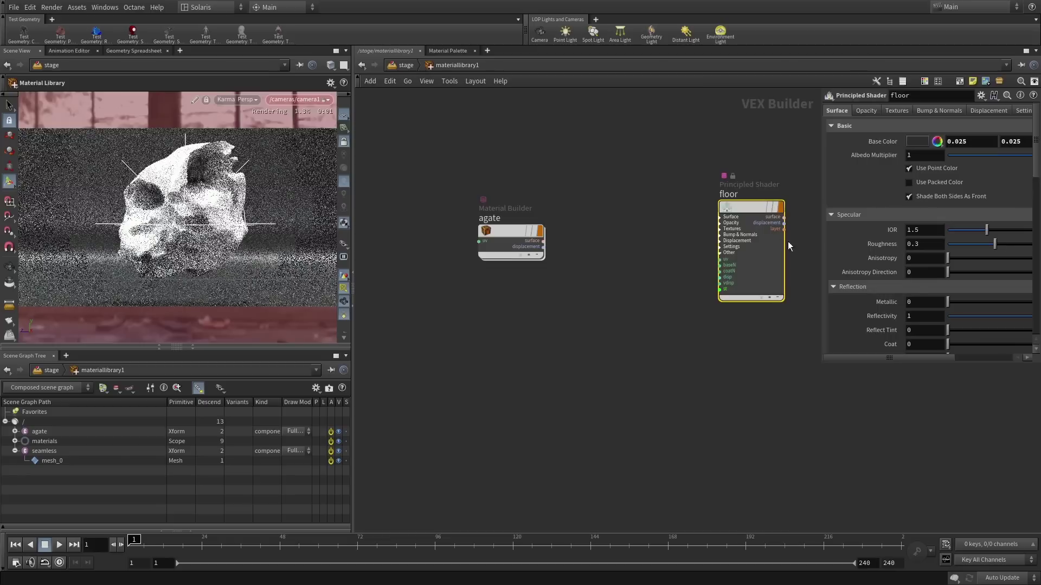
pyautogui.moveTo(994, 244); pyautogui.dragTo(1040, 245)
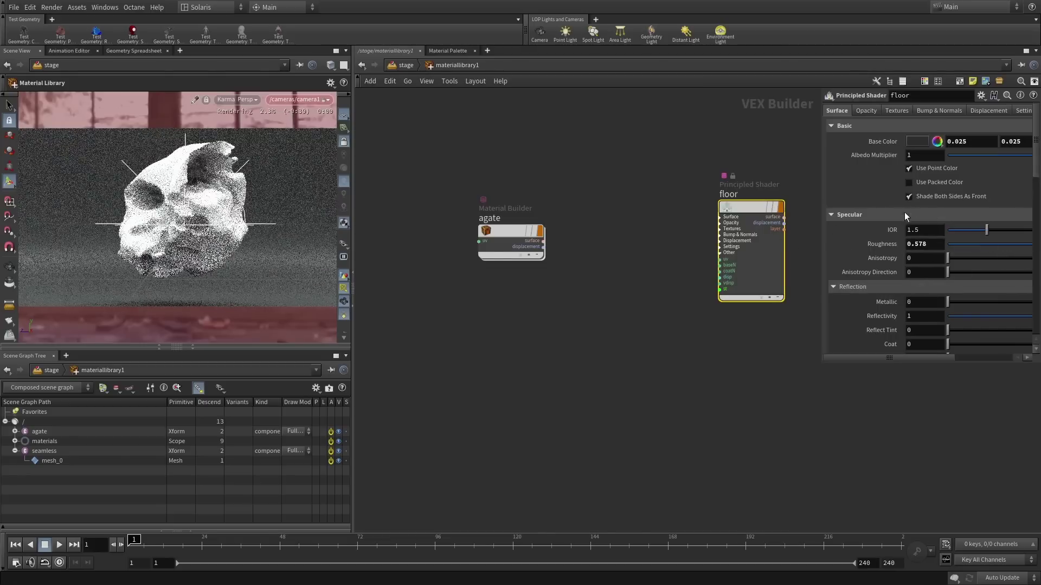
pyautogui.moveTo(905, 207); pyautogui.dragTo(828, 367, button='middle')
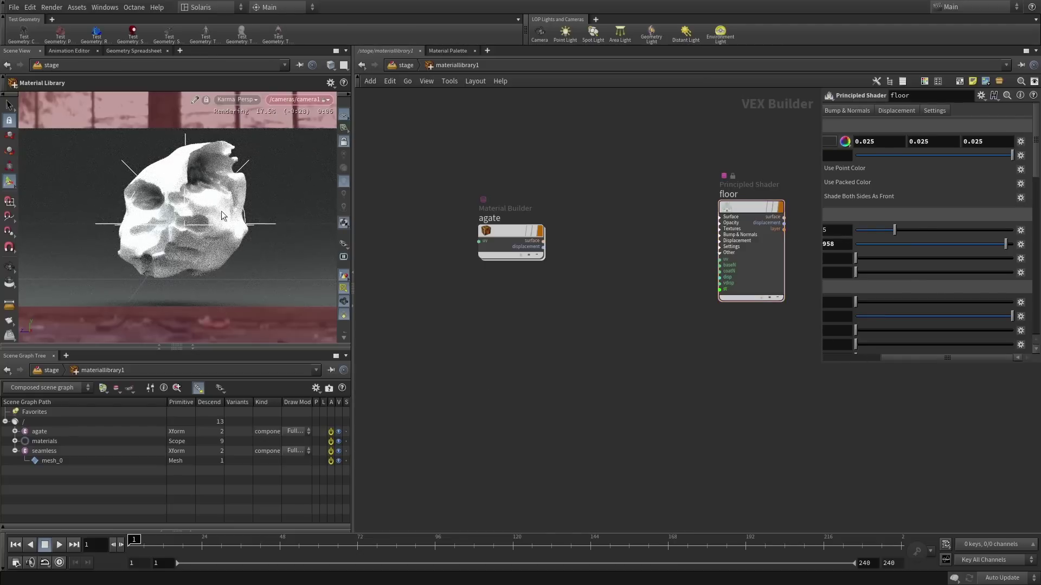
# - Reopen the agate material and insert a Sine node on the wire between fit1 and the shader's basecolor input
pyautogui.doubleClick(504, 239)
pyautogui.click(561, 352)
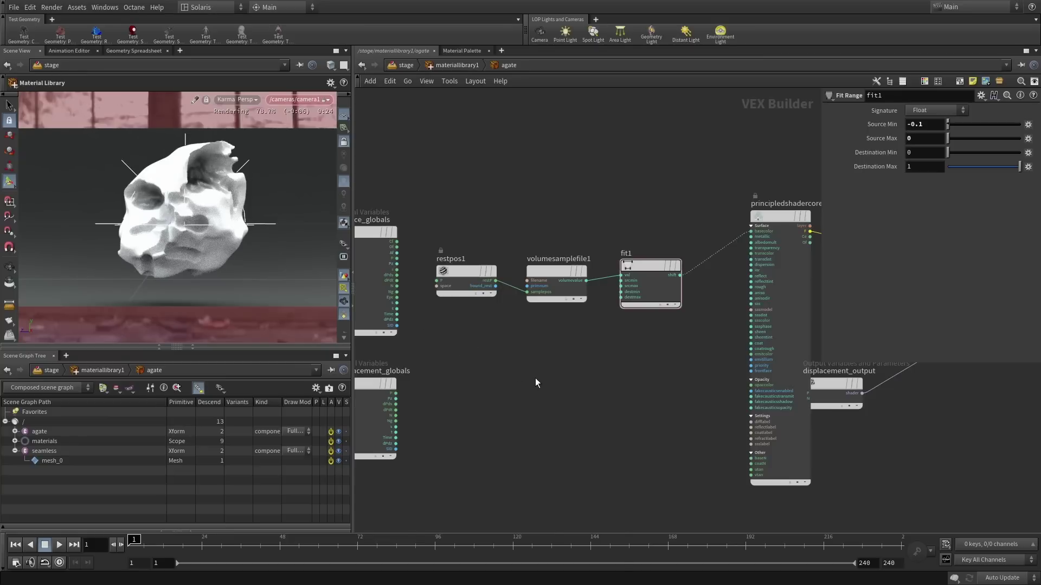
pyautogui.press('Tab')
pyautogui.write('sine')
pyautogui.press('Return')
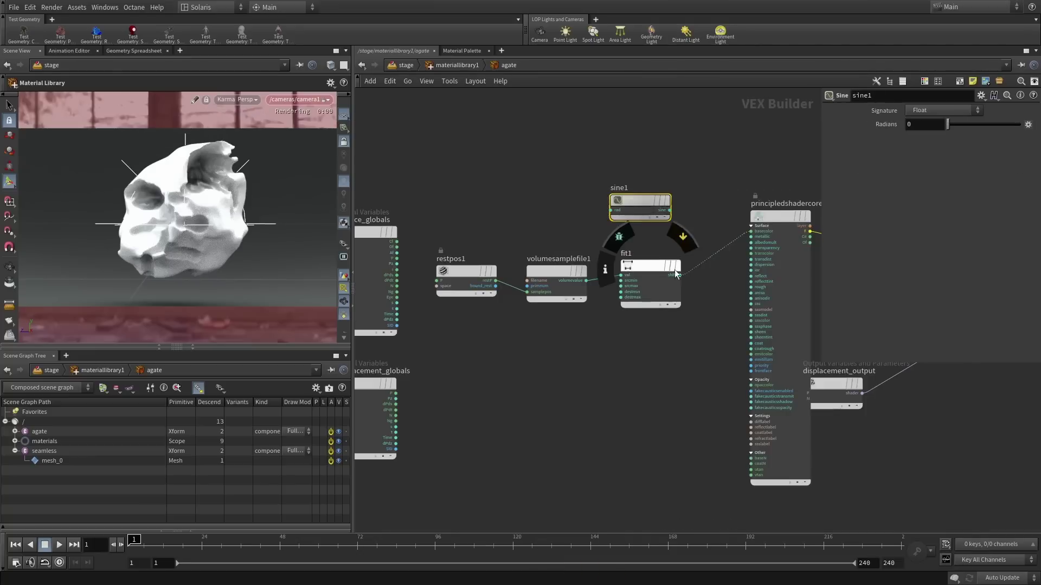
pyautogui.click(720, 293)
pyautogui.moveTo(719, 293); pyautogui.dragTo(722, 254)
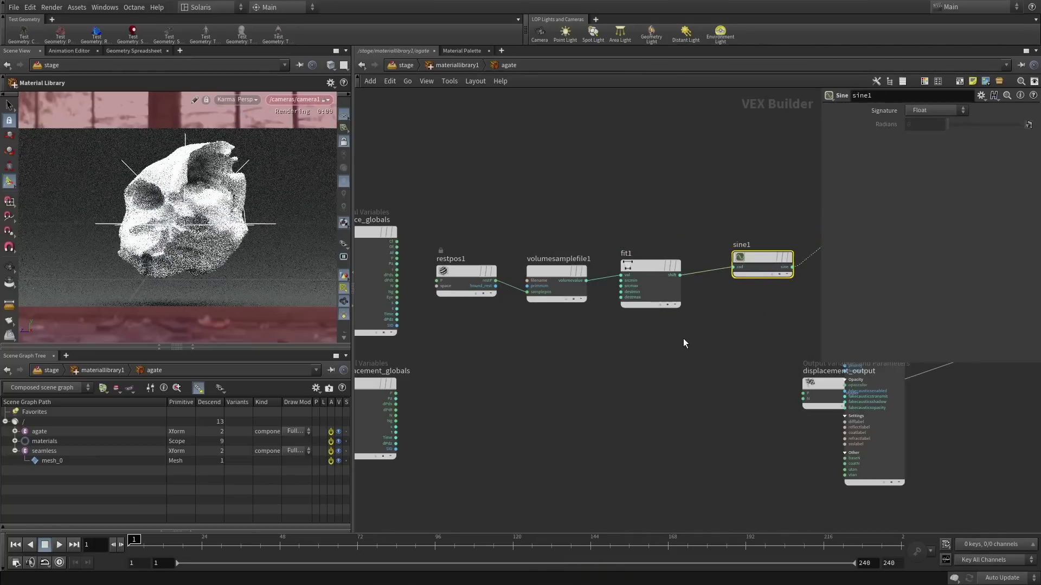
pyautogui.click(679, 337)
pyautogui.moveTo(703, 355); pyautogui.dragTo(554, 358, button='middle')
pyautogui.moveTo(458, 342); pyautogui.dragTo(527, 345, button='middle')
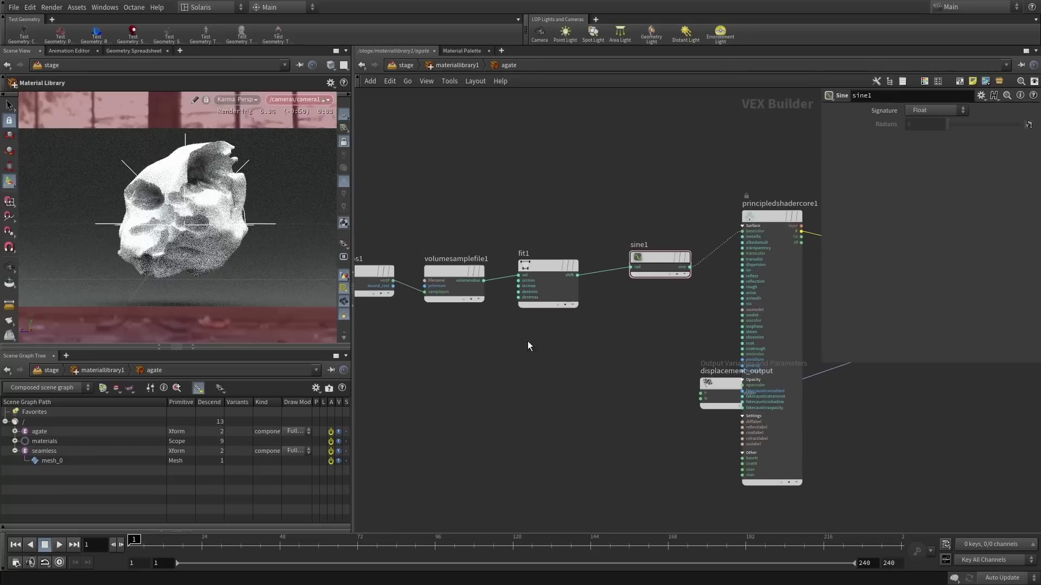
# - Align sine1 with fit1 and set fit1's Destination Max to 3.1415
pyautogui.click(545, 285)
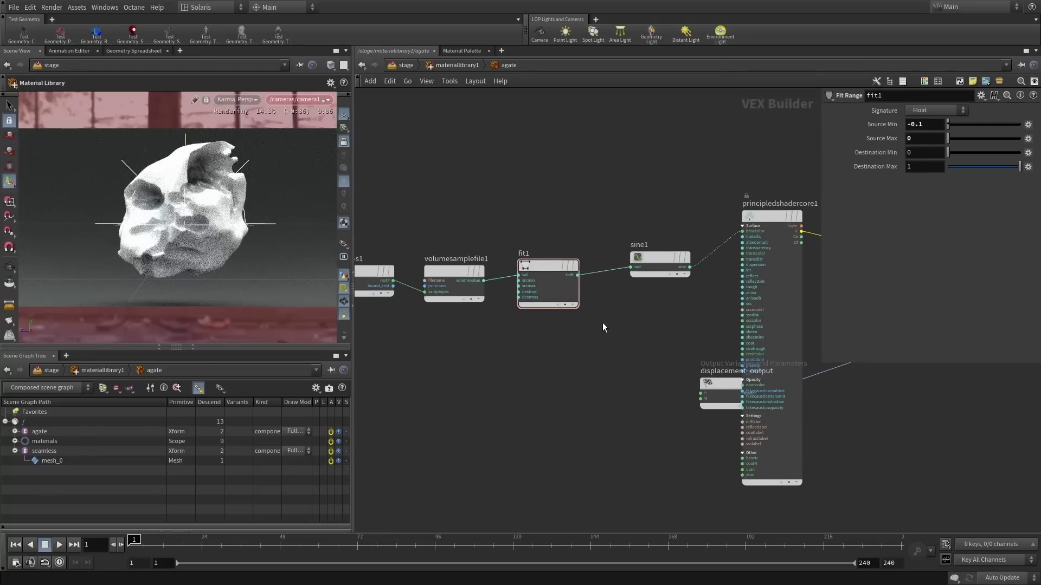
pyautogui.click(662, 266)
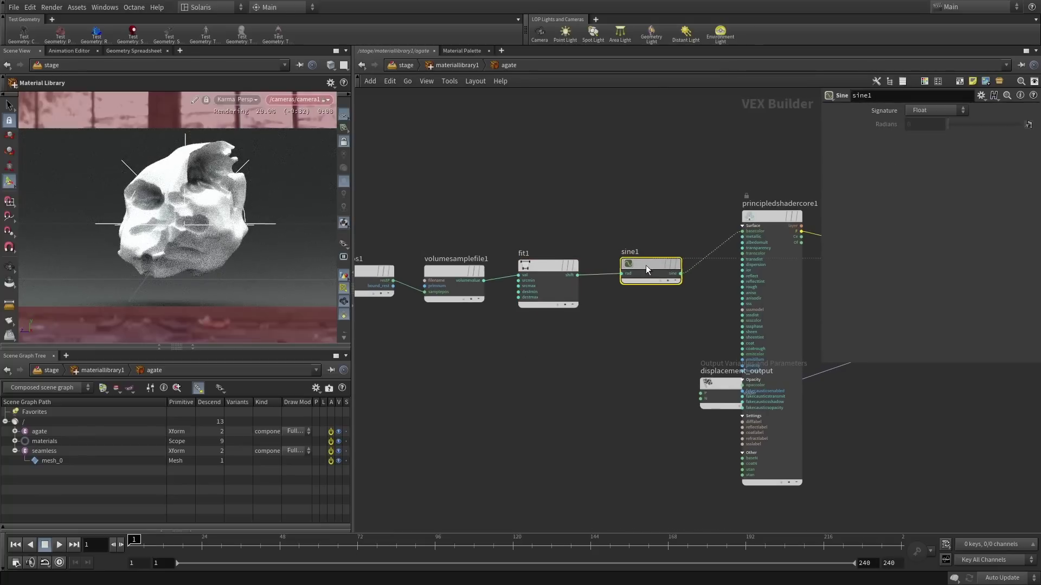
pyautogui.click(571, 294)
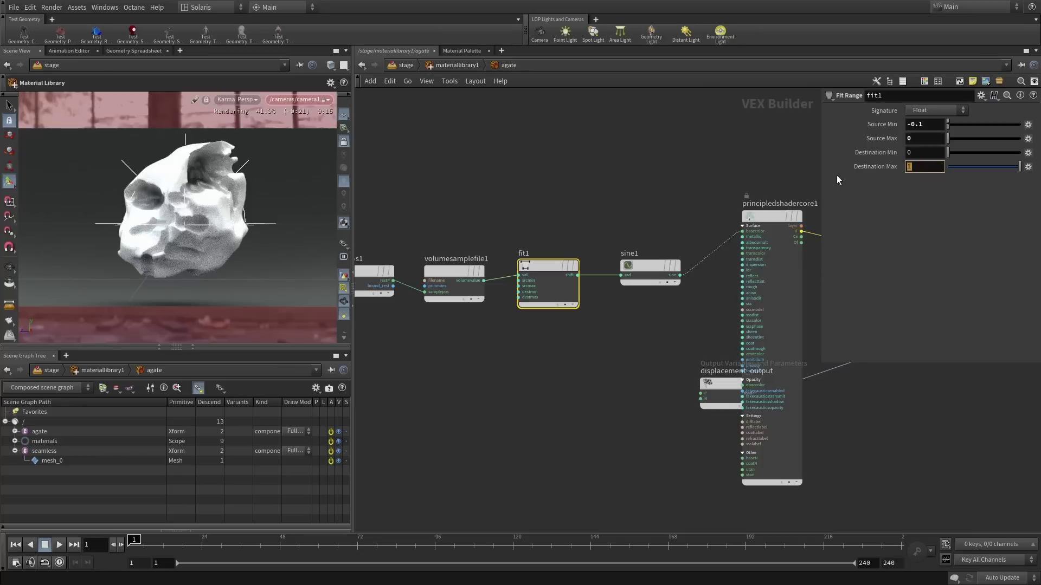
pyautogui.write('3.1415')
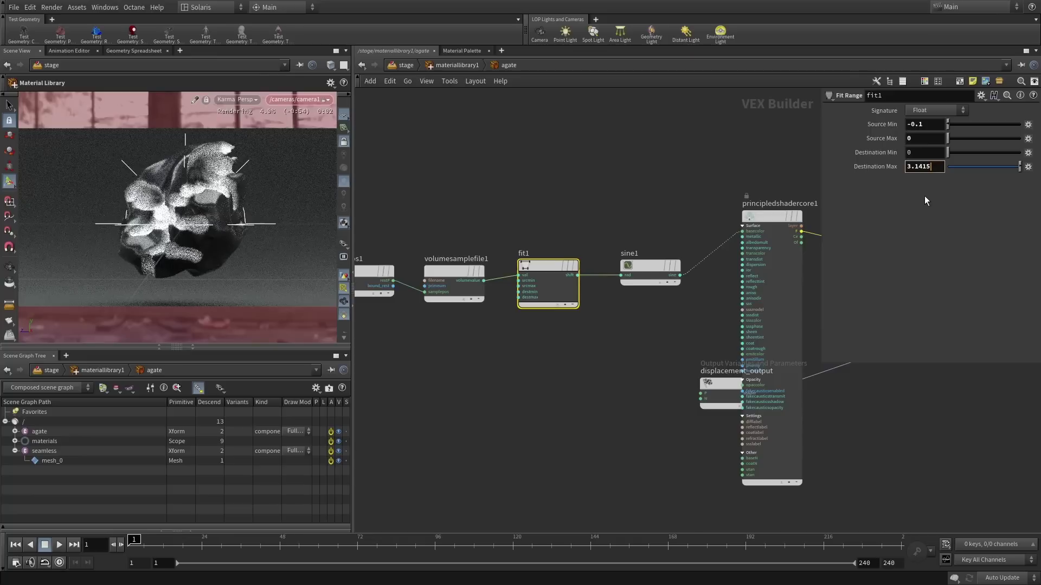
# - Set fit1's Destination Max to the expression 3.1415*50 and inspect the bands on the rock up close
pyautogui.write('*50')
pyautogui.press('Return')
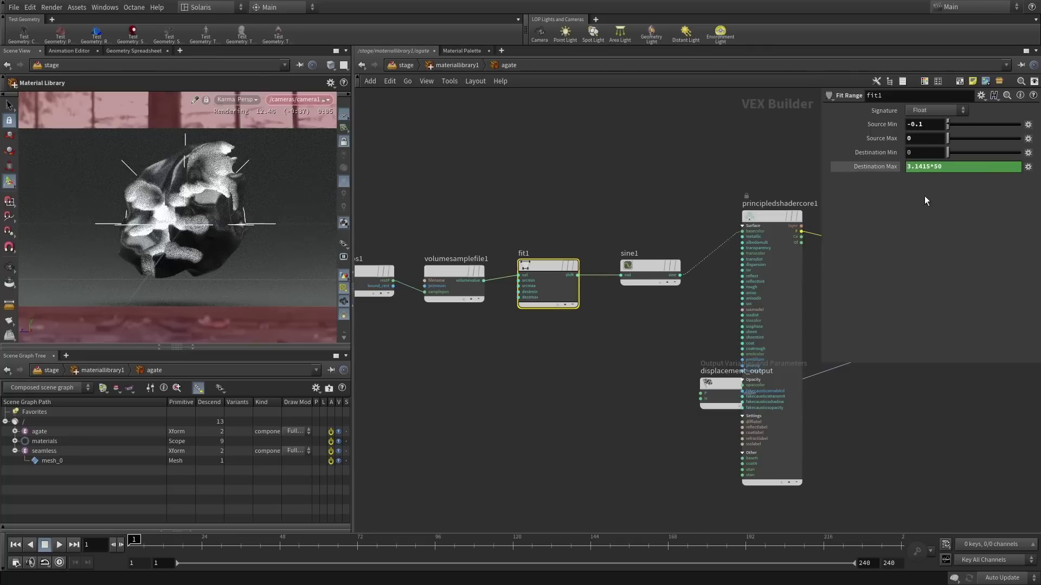
pyautogui.keyDown('alt'); pyautogui.moveTo(175, 253); pyautogui.dragTo(184, 198, button='right'); pyautogui.keyUp('alt')
pyautogui.keyDown('alt'); pyautogui.moveTo(183, 198); pyautogui.dragTo(185, 207); pyautogui.keyUp('alt')
pyautogui.keyDown('alt'); pyautogui.moveTo(184, 207); pyautogui.dragTo(175, 192, button='right'); pyautogui.keyUp('alt')
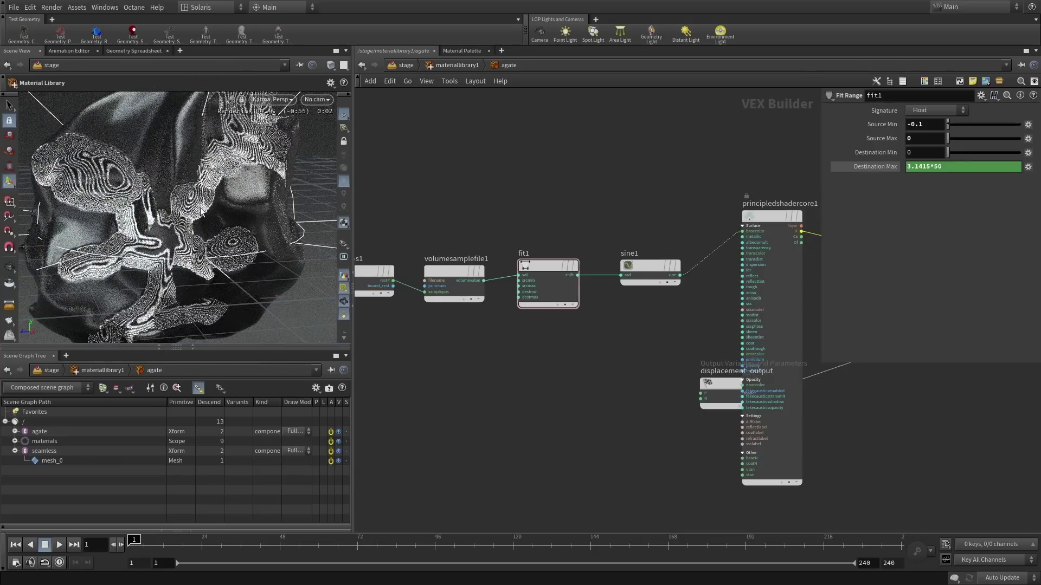
# - Insert a second Fit Range node between sine1 and the shader's basecolor input and set its Source Min to -1
pyautogui.moveTo(642, 274); pyautogui.dragTo(629, 277)
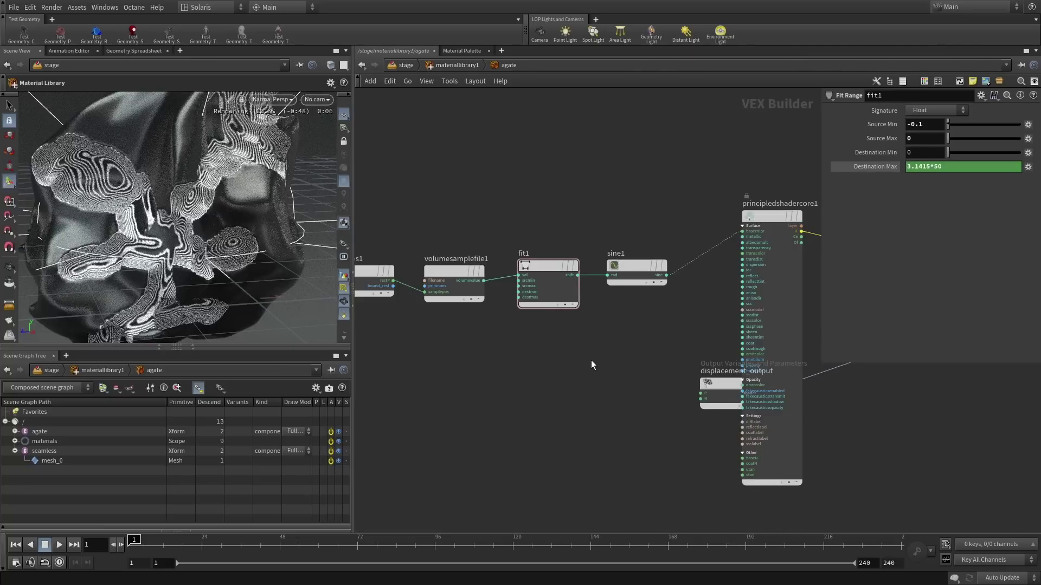
pyautogui.press('Tab')
pyautogui.write('fit')
pyautogui.press('Return')
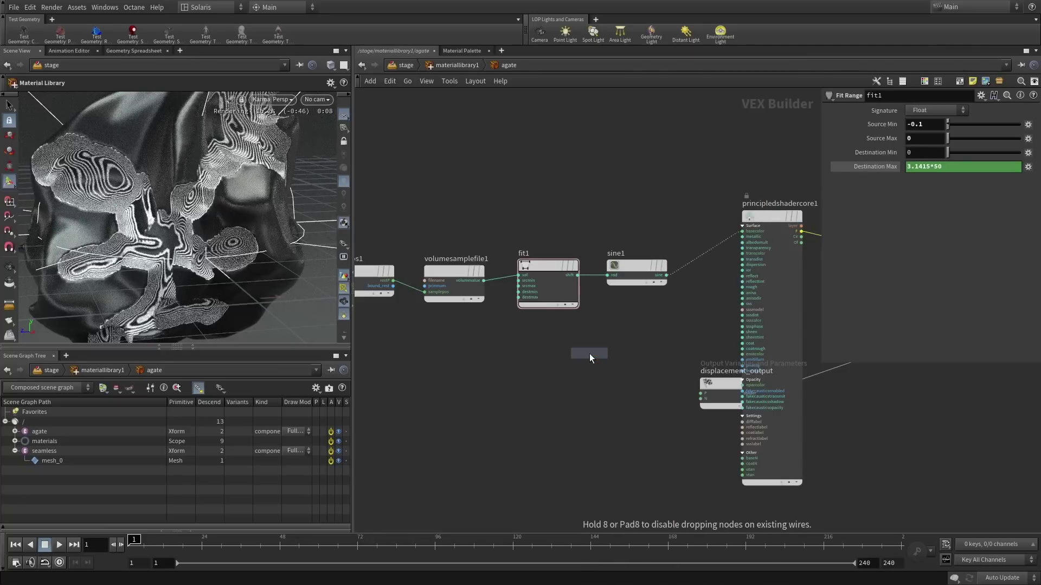
pyautogui.click(597, 352)
pyautogui.moveTo(597, 360); pyautogui.dragTo(748, 255)
pyautogui.moveTo(668, 321); pyautogui.dragTo(513, 328, button='middle')
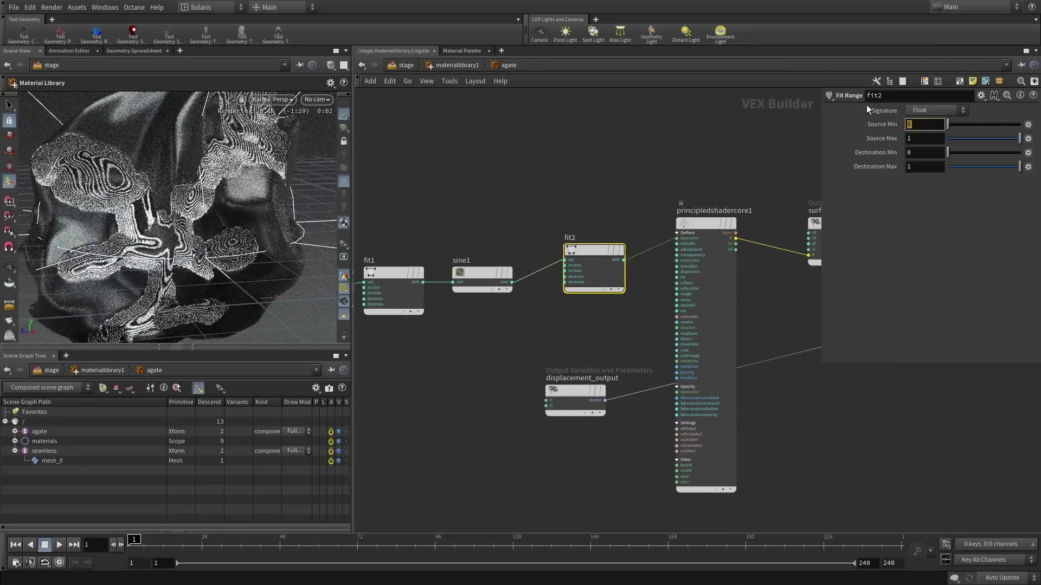
pyautogui.write('-1')
pyautogui.press('Return')
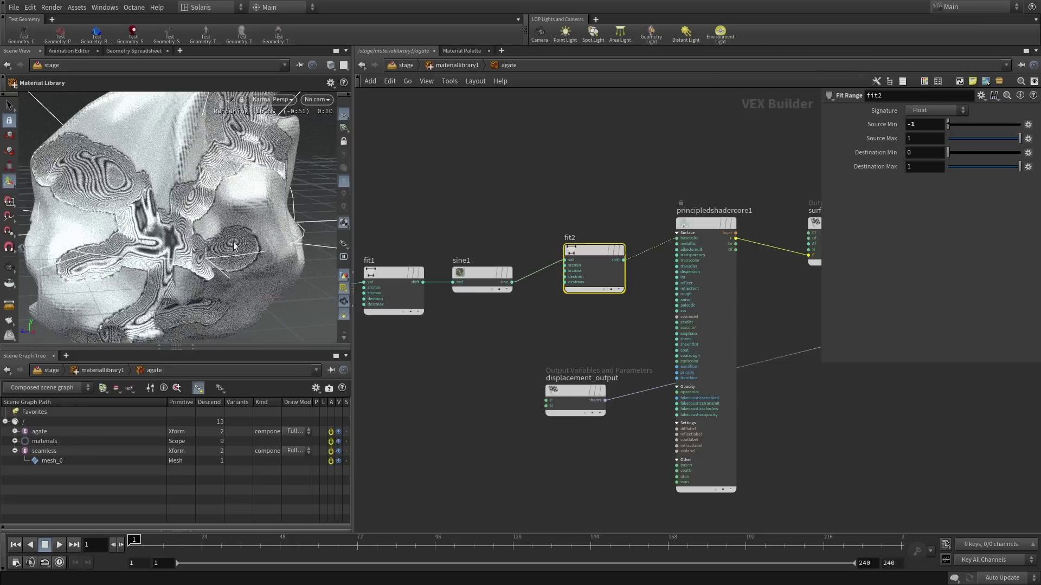
pyautogui.keyDown('alt'); pyautogui.moveTo(229, 210); pyautogui.dragTo(189, 220); pyautogui.keyUp('alt')
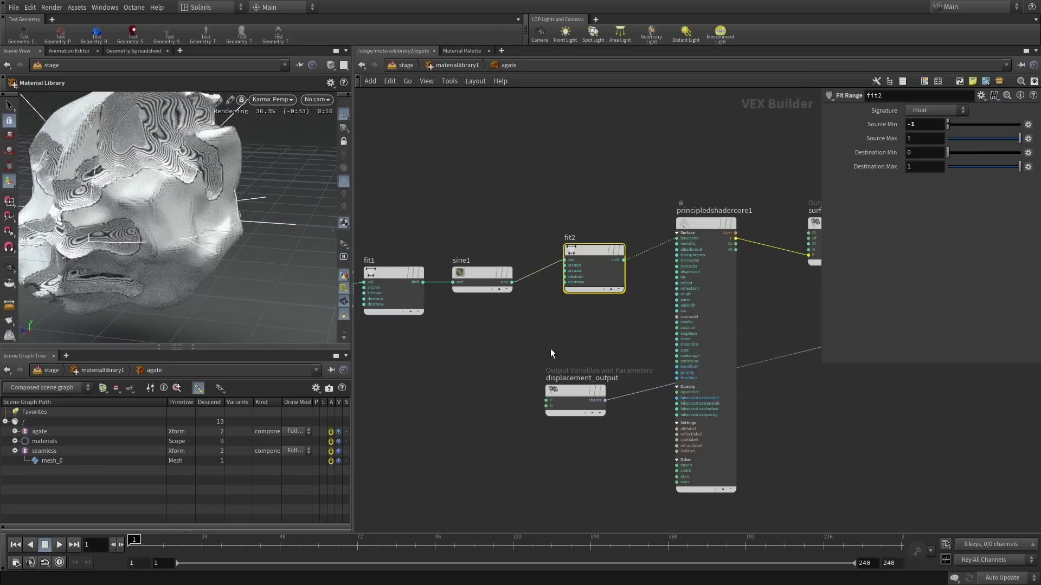
# - Duplicate fit1 with its volumesamplefile1 input connected and place the copy below the original
pyautogui.click(440, 384)
pyautogui.moveTo(451, 337); pyautogui.dragTo(680, 286, button='middle')
pyautogui.moveTo(575, 299); pyautogui.dragTo(539, 309, button='middle')
pyautogui.moveTo(581, 286); pyautogui.dragTo(586, 347)
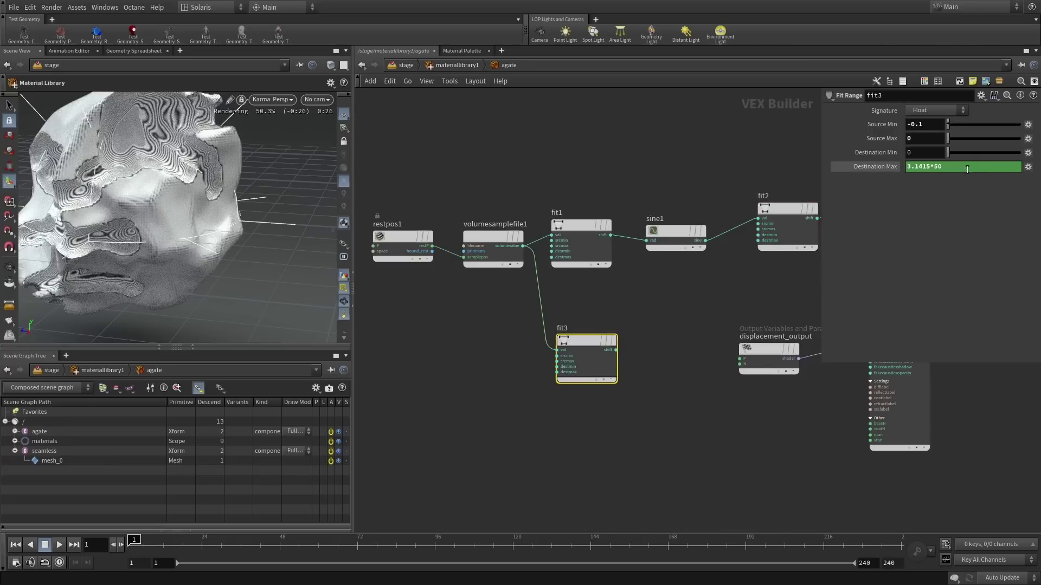
# - Delete the expression on fit3's Destination Max, set the value to 1, and shift the node slightly toward volumesamplefile1
pyautogui.rightClick(953, 167)
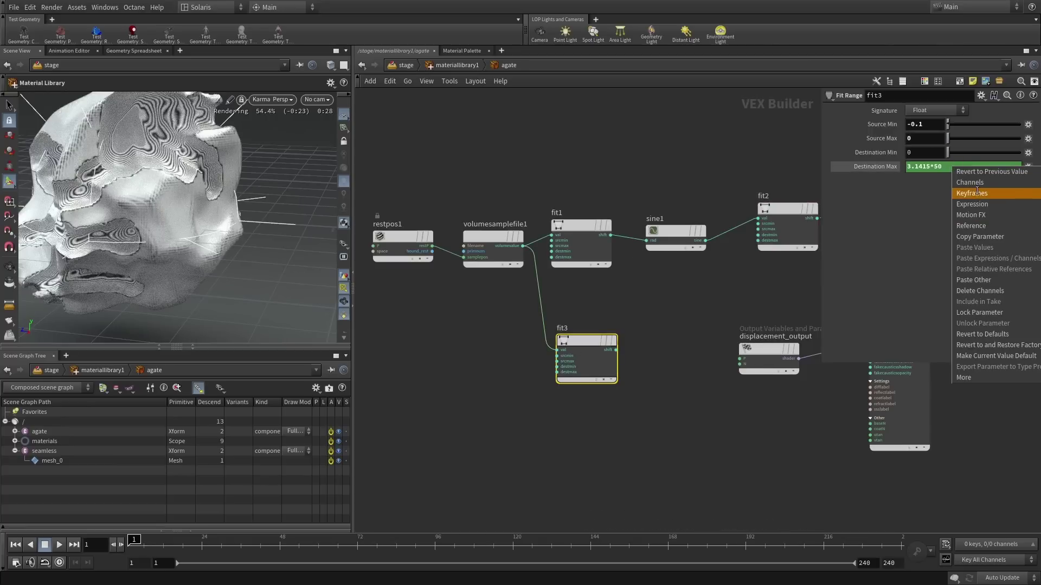
pyautogui.click(1005, 291)
pyautogui.write('1')
pyautogui.press('Return')
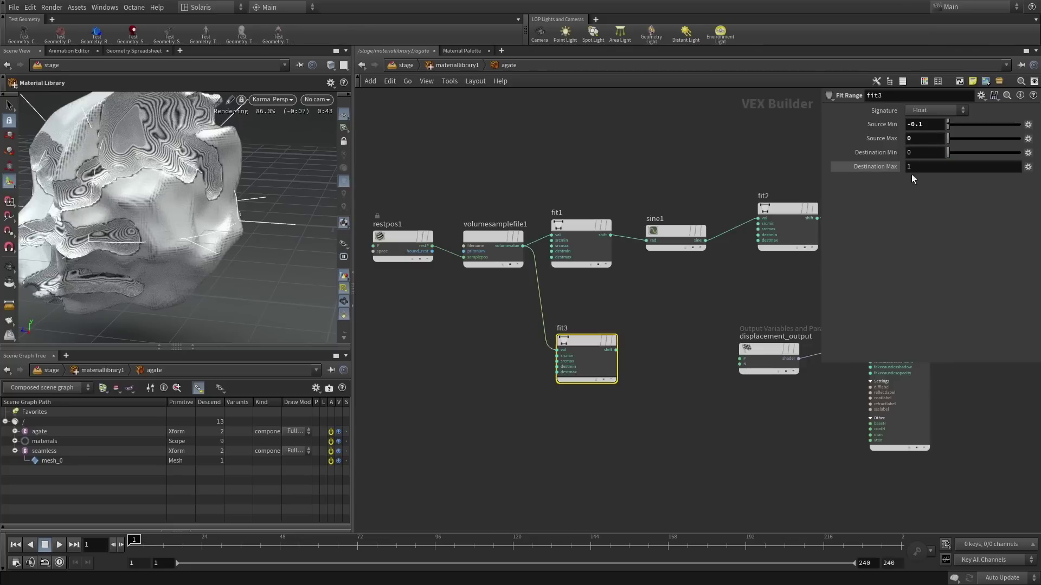
pyautogui.moveTo(586, 358); pyautogui.dragTo(565, 358)
pyautogui.click(374, 381)
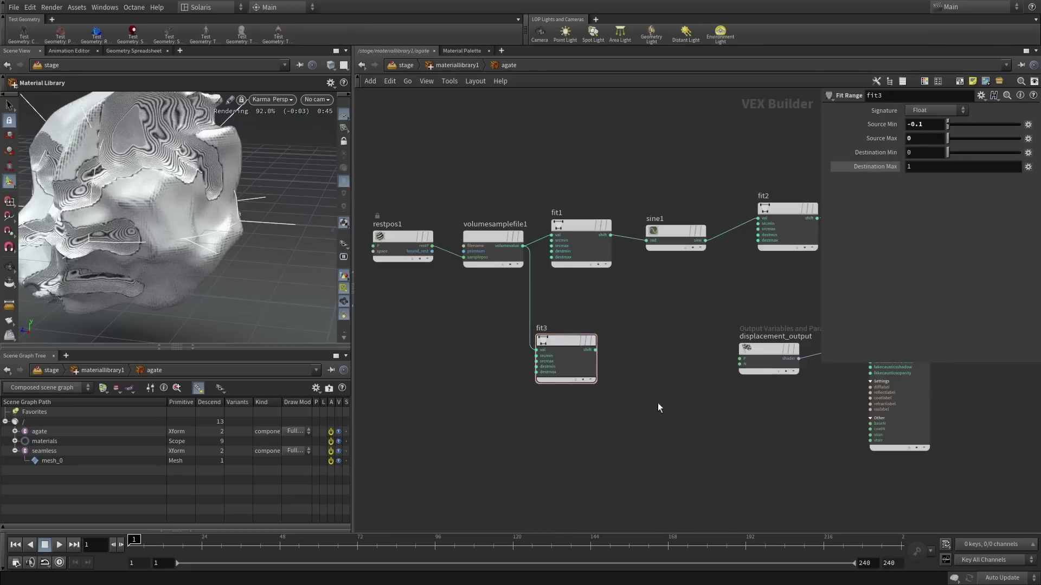
# - Add an Anti-Aliased Noise node beside fit3, set its signature to 1D Input, 1D Noise, and feed it from fit3's output
pyautogui.moveTo(636, 412); pyautogui.dragTo(542, 387, button='middle')
pyautogui.press('Tab')
pyautogui.moveTo(530, 396)
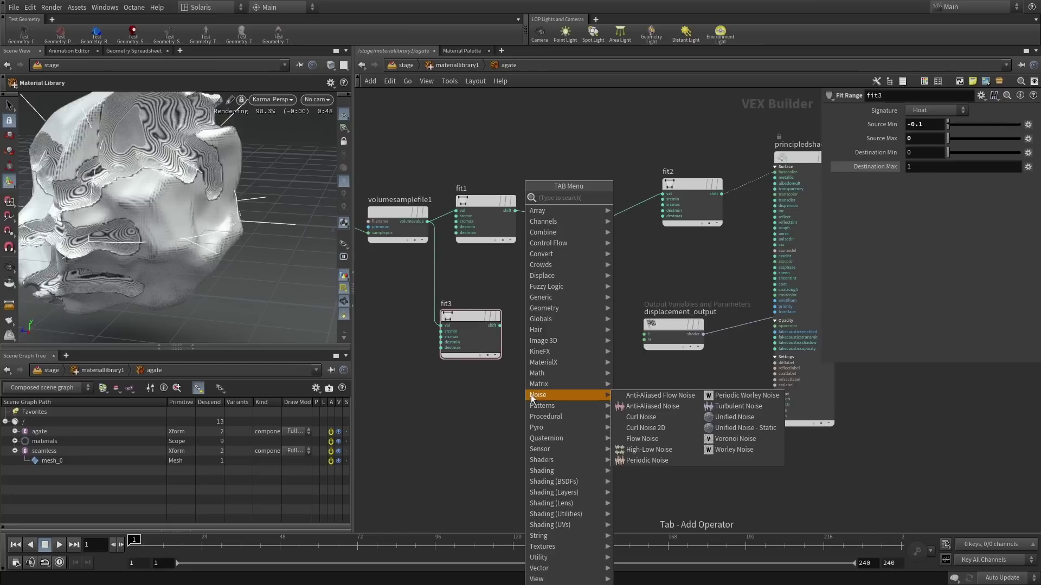
pyautogui.write('aa')
pyautogui.click(655, 231)
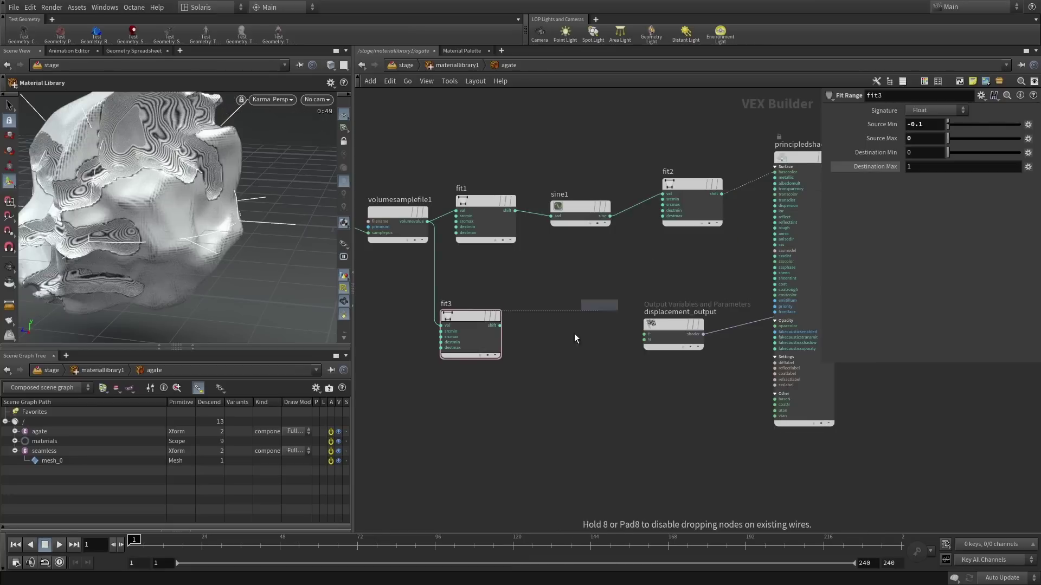
pyautogui.click(566, 342)
pyautogui.click(938, 111)
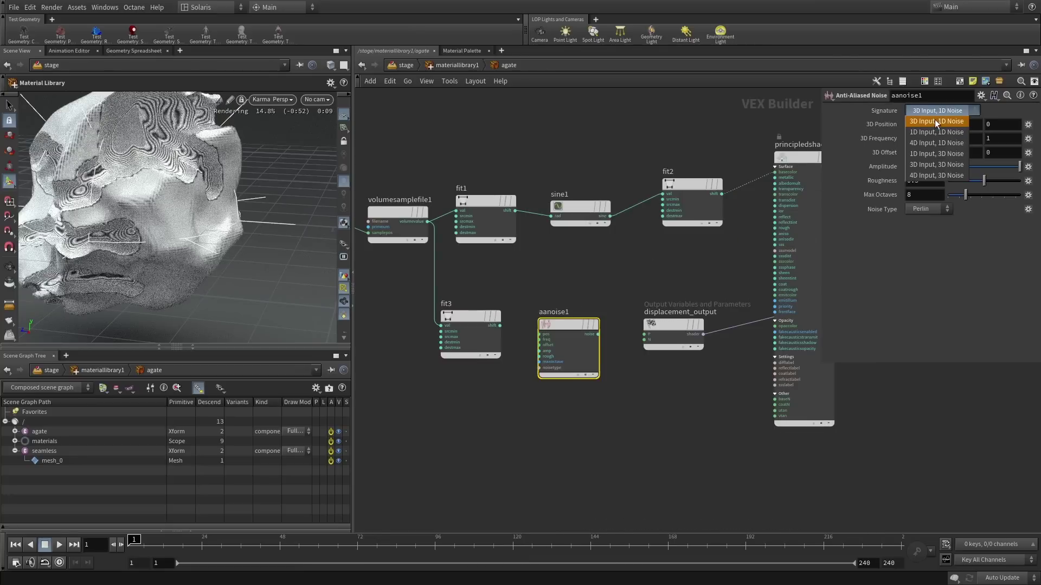
pyautogui.click(937, 132)
pyautogui.moveTo(556, 328); pyautogui.dragTo(527, 326)
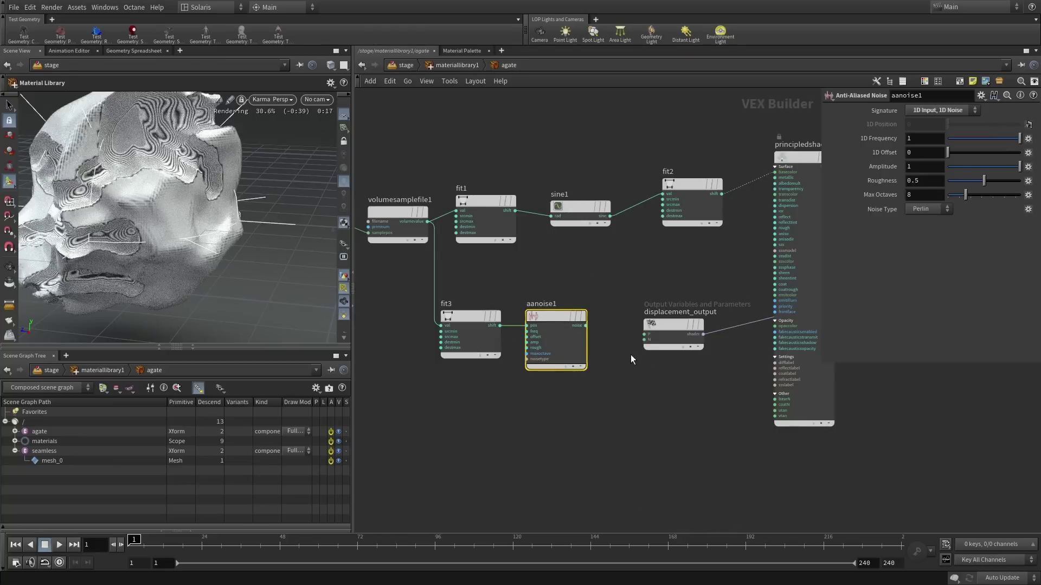
# - Connect aanoise1's noise output to the shader's basecolor and set the 1D Frequency to 30
pyautogui.moveTo(586, 326); pyautogui.dragTo(775, 172)
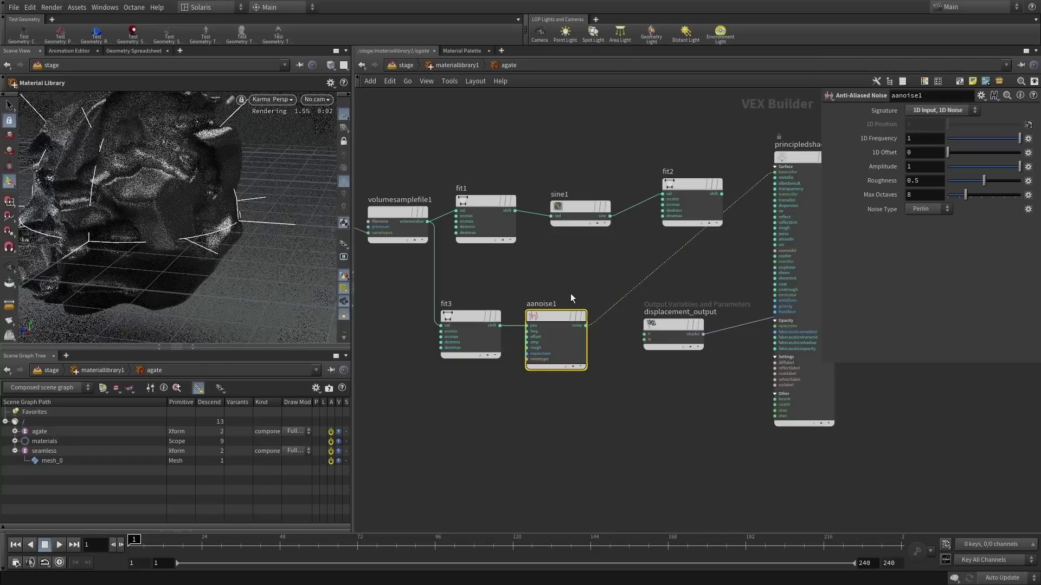
pyautogui.write('30')
pyautogui.press('Return')
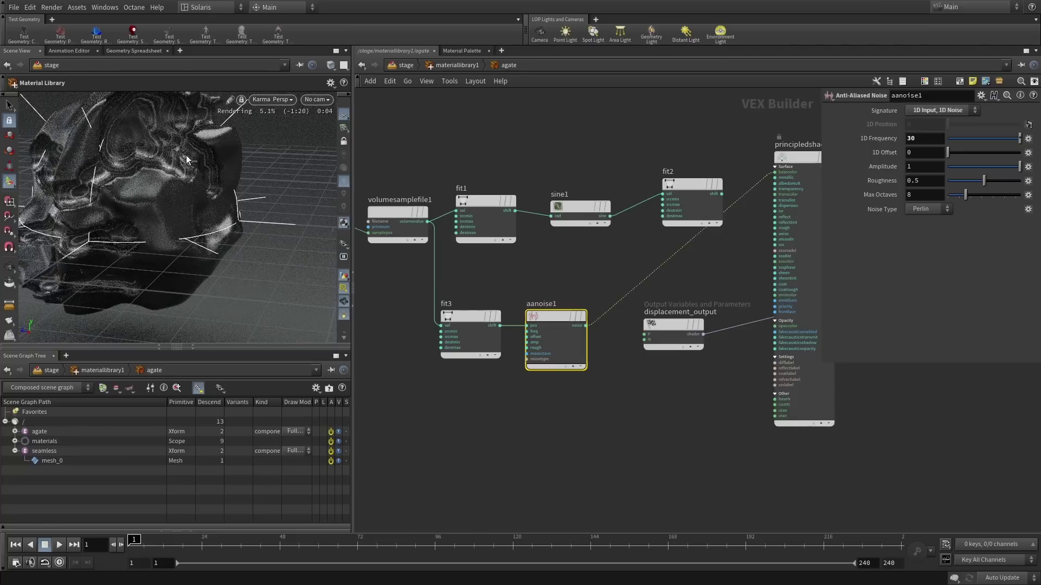
# - Move displacement_output out of the way and insert a Ramp Parameter node on the wire between aanoise1 and basecolor
pyautogui.click(589, 405)
pyautogui.moveTo(687, 333); pyautogui.dragTo(890, 489)
pyautogui.press('Tab')
pyautogui.write('ramp')
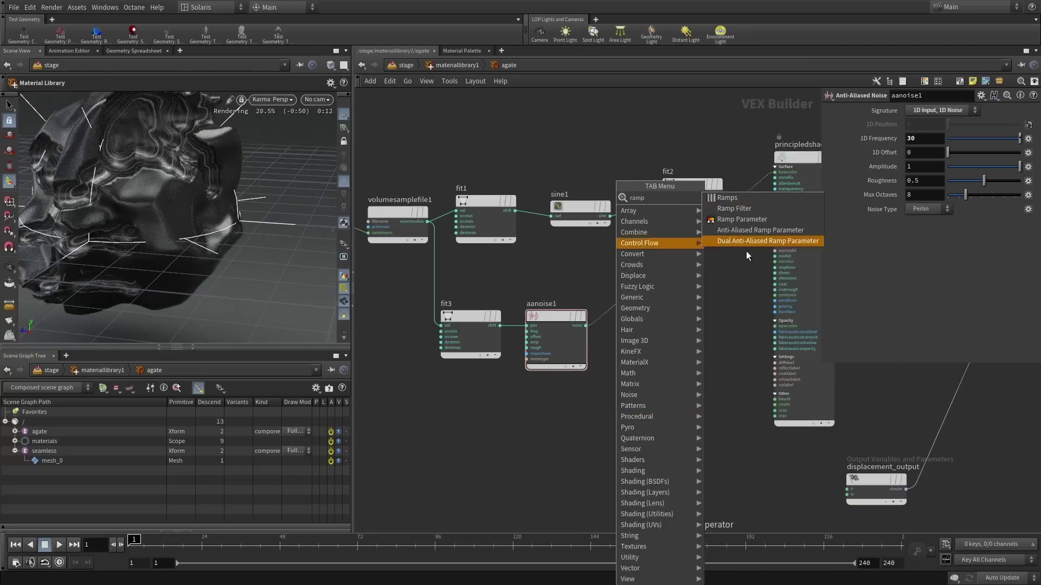
pyautogui.click(750, 218)
pyautogui.click(655, 292)
pyautogui.moveTo(656, 293); pyautogui.dragTo(654, 317)
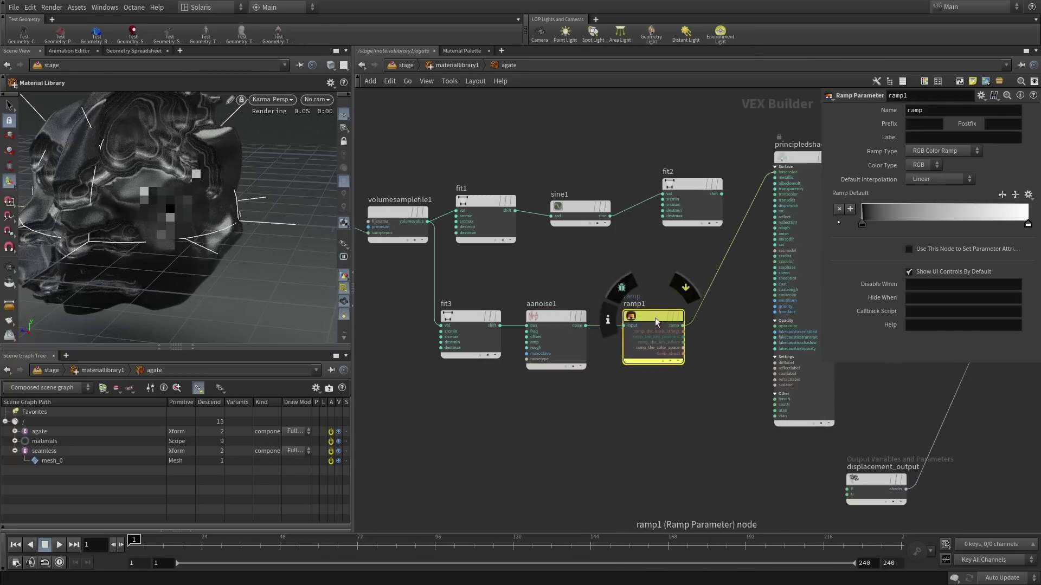
# - Name the ramp parameter ramp_stripecolor
pyautogui.click(1004, 110)
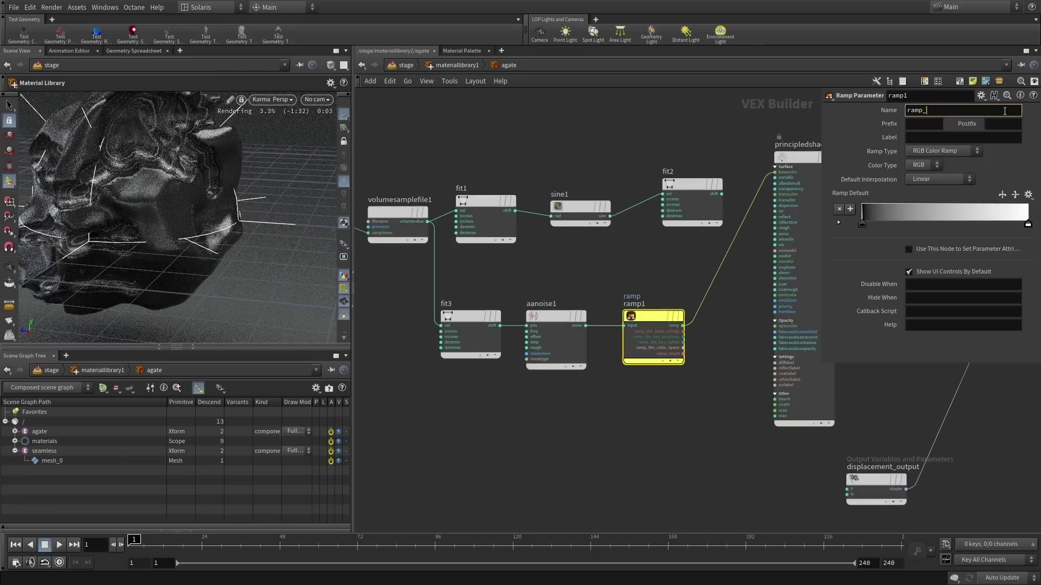
pyautogui.write('_stripecolor')
pyautogui.press('Return')
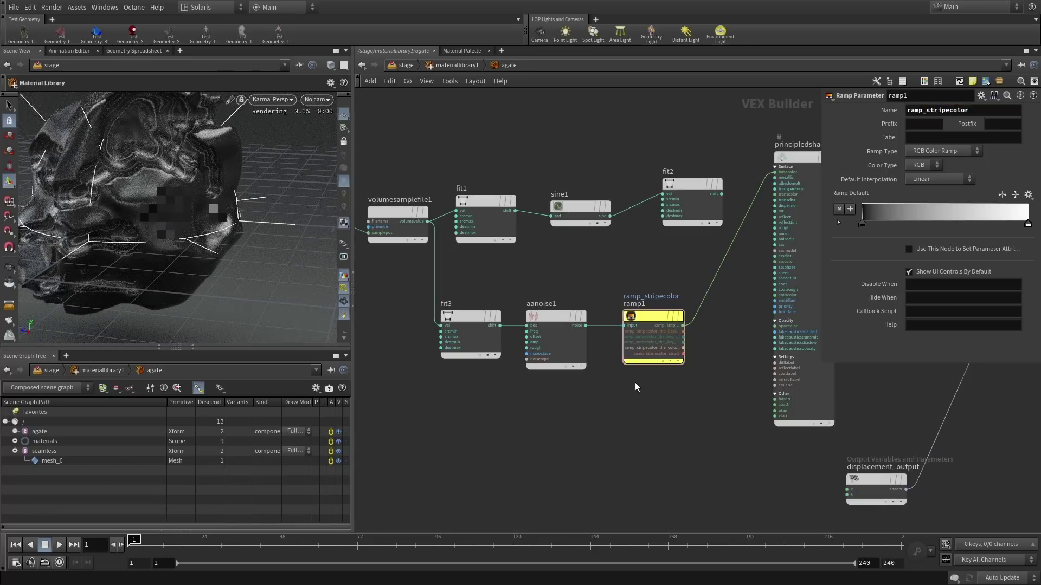
# - On the agate material's ramp_stripecolor ramp, color the first point red and the last point green (0, 1, 0.5)
pyautogui.press('u')
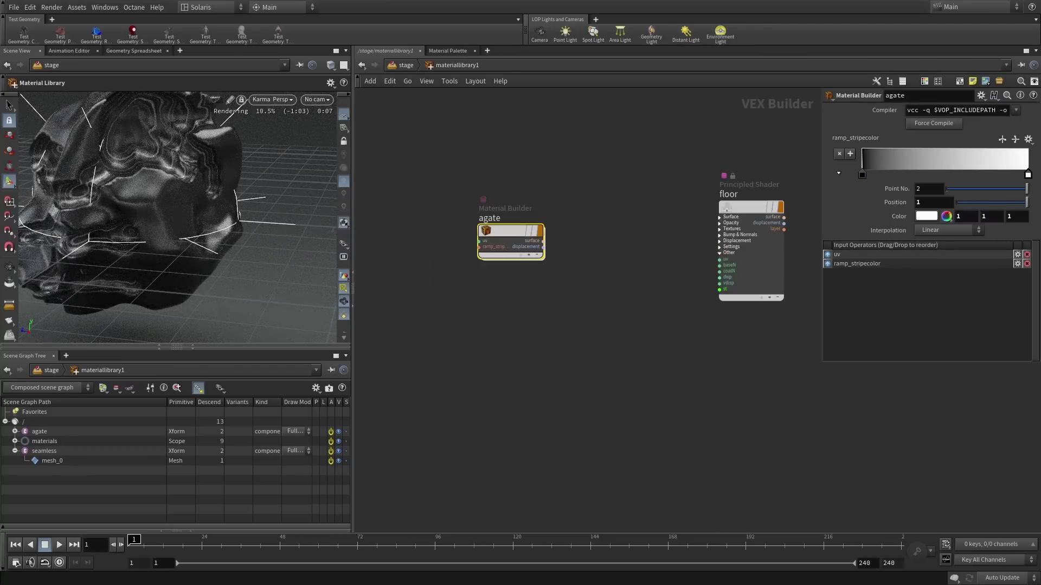
pyautogui.click(927, 216)
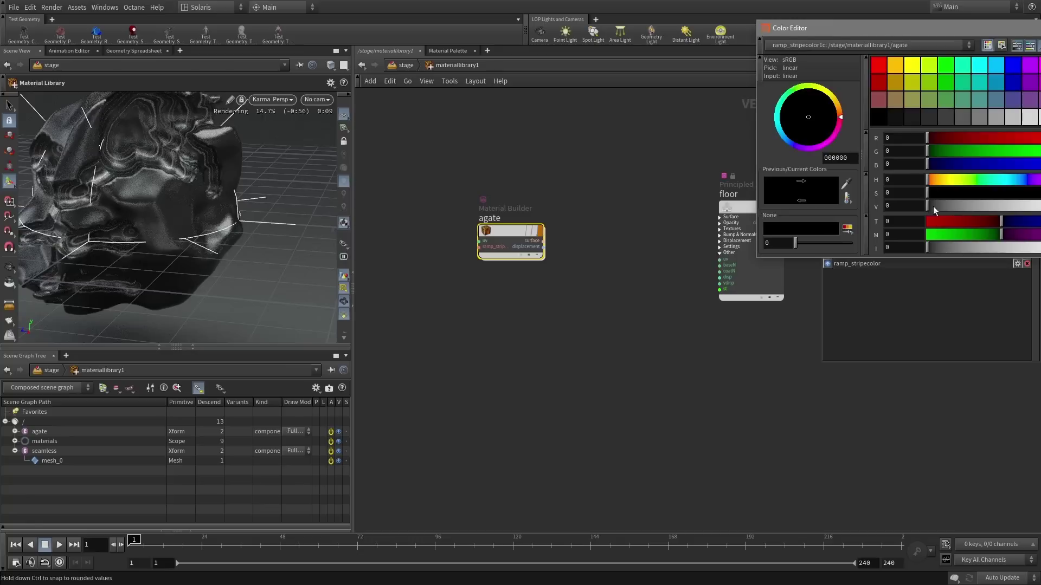
pyautogui.click(881, 61)
pyautogui.click(1039, 27)
pyautogui.click(1027, 174)
pyautogui.click(926, 214)
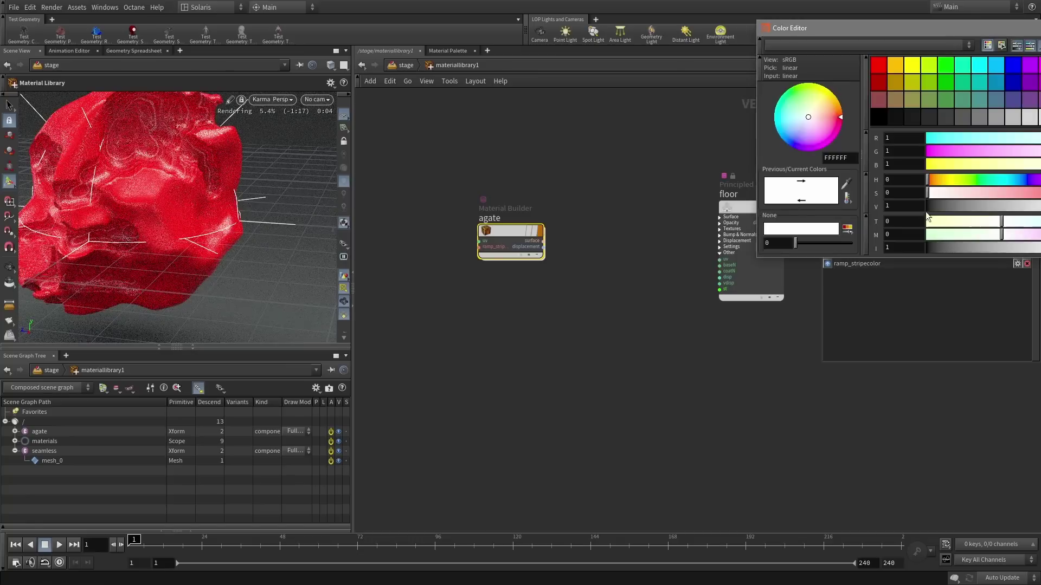
pyautogui.click(972, 70)
pyautogui.click(968, 70)
pyautogui.click(1039, 27)
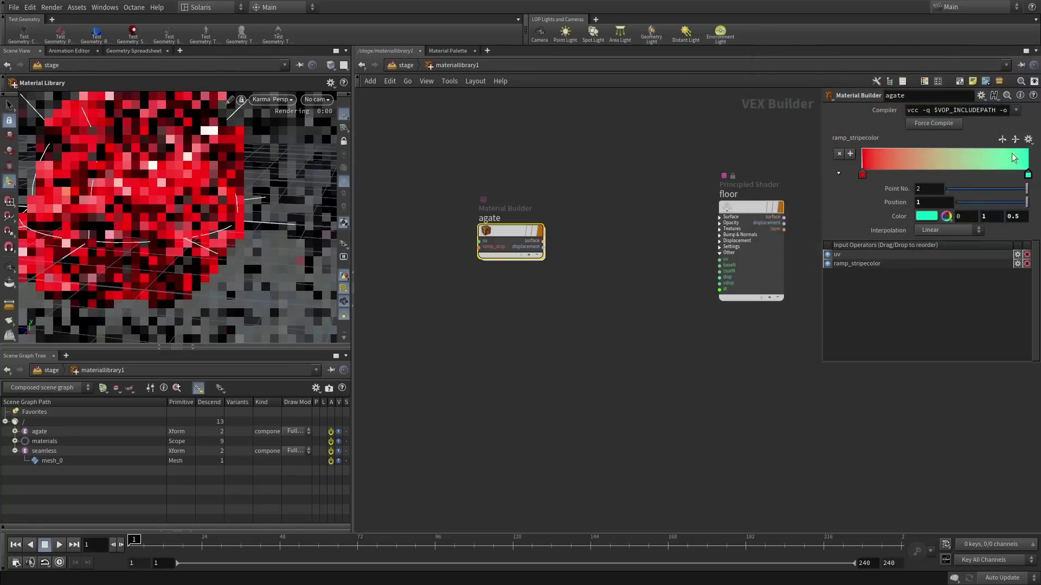
# - Add a ramp point at position 0.5 and color it blue (0, 0.25, 0.5)
pyautogui.click(943, 172)
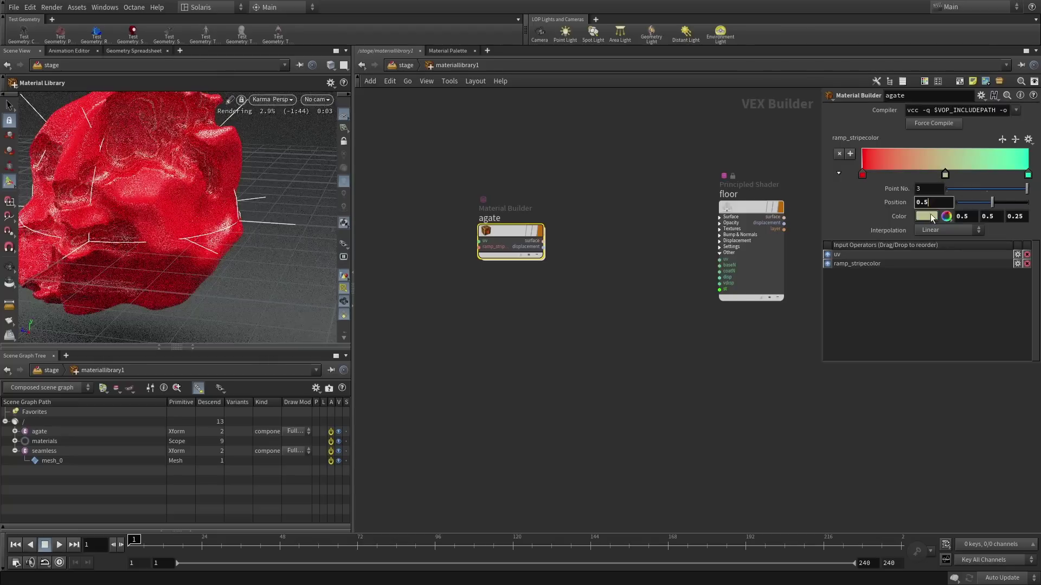
pyautogui.click(927, 216)
pyautogui.click(989, 82)
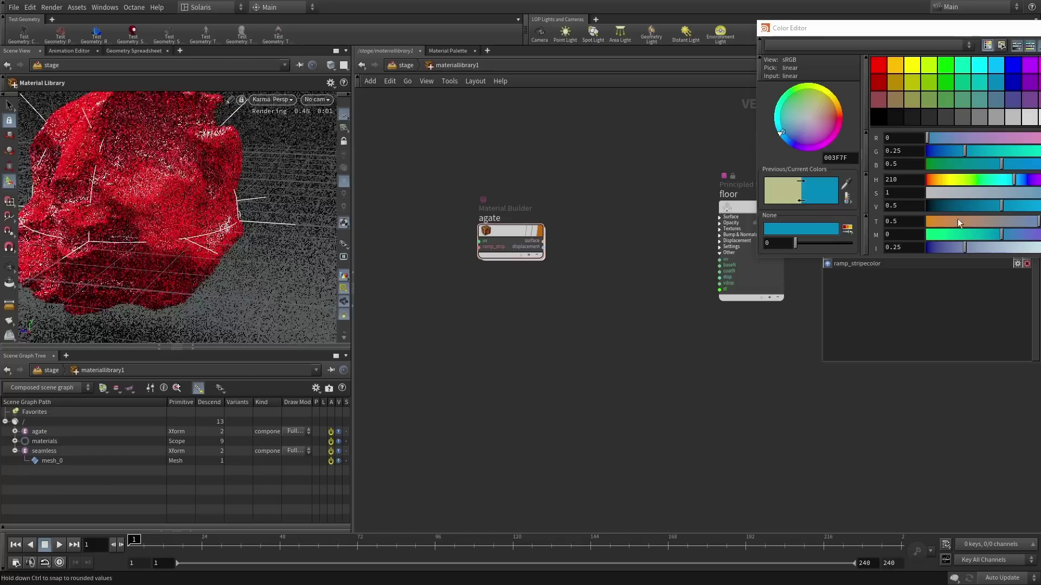
pyautogui.click(1040, 28)
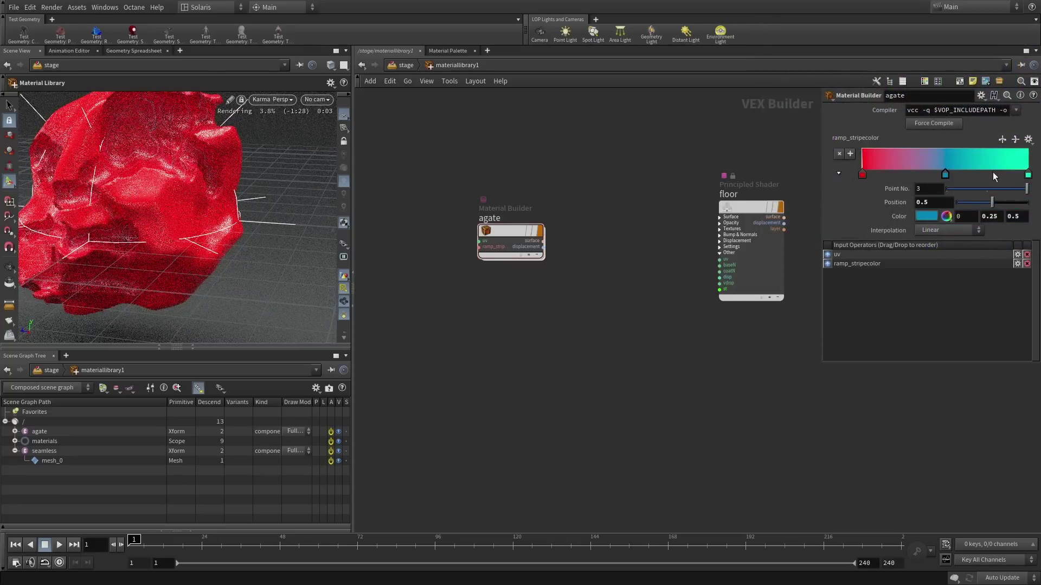
# - Add more points to the ramp, color the one at 0.416667 yellow, and move the blue point to about 0.31
pyautogui.click(850, 154)
pyautogui.moveTo(942, 175); pyautogui.dragTo(861, 175)
pyautogui.moveTo(984, 174); pyautogui.dragTo(898, 174)
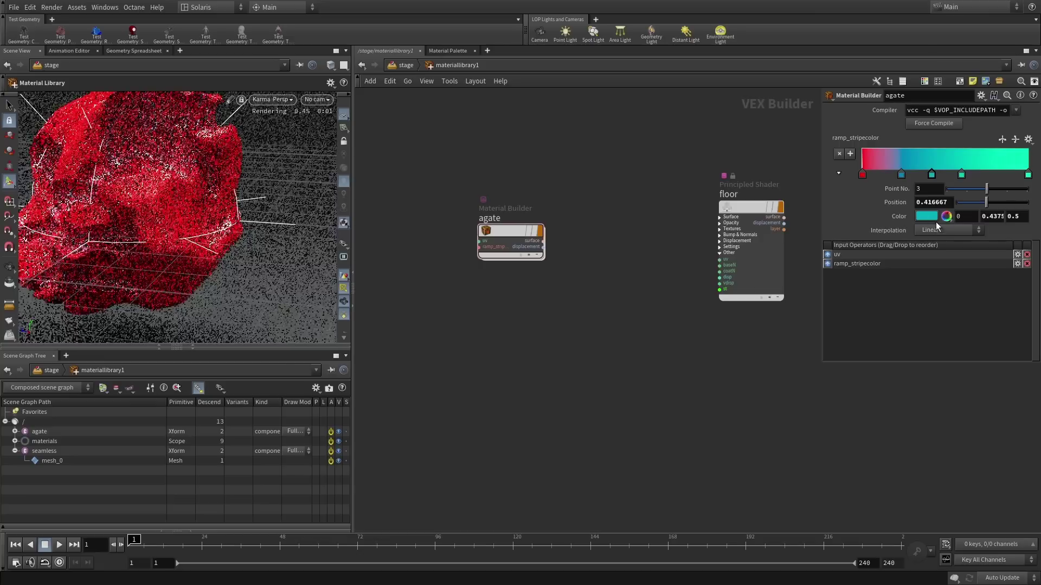
pyautogui.click(920, 217)
pyautogui.click(912, 65)
pyautogui.moveTo(902, 175); pyautogui.dragTo(904, 208)
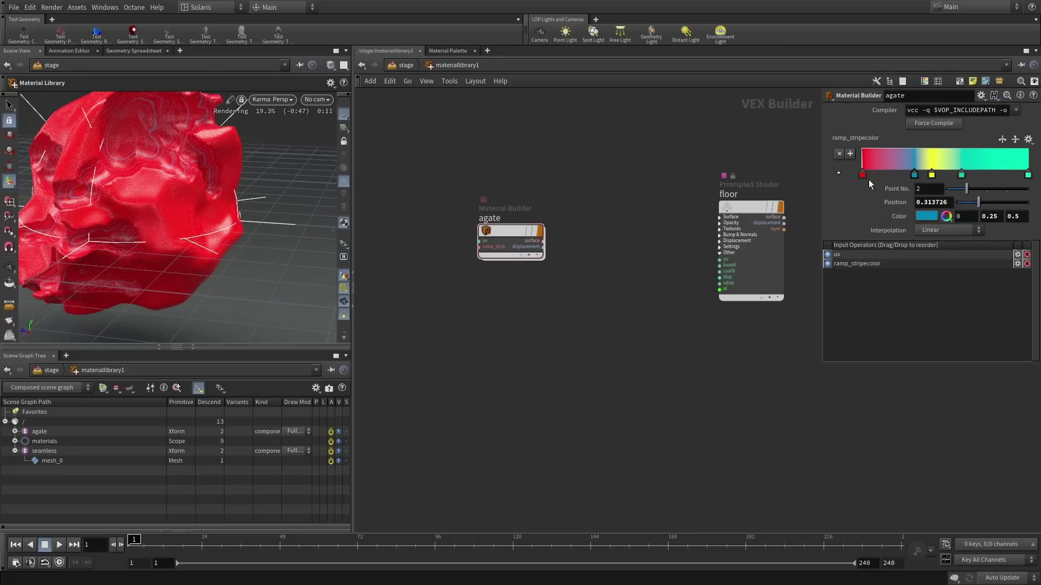
# - Reopen the agate material, set aanoise1's Amplitude to 10, and inspect the colored stripes on the rock
pyautogui.doubleClick(511, 232)
pyautogui.click(548, 336)
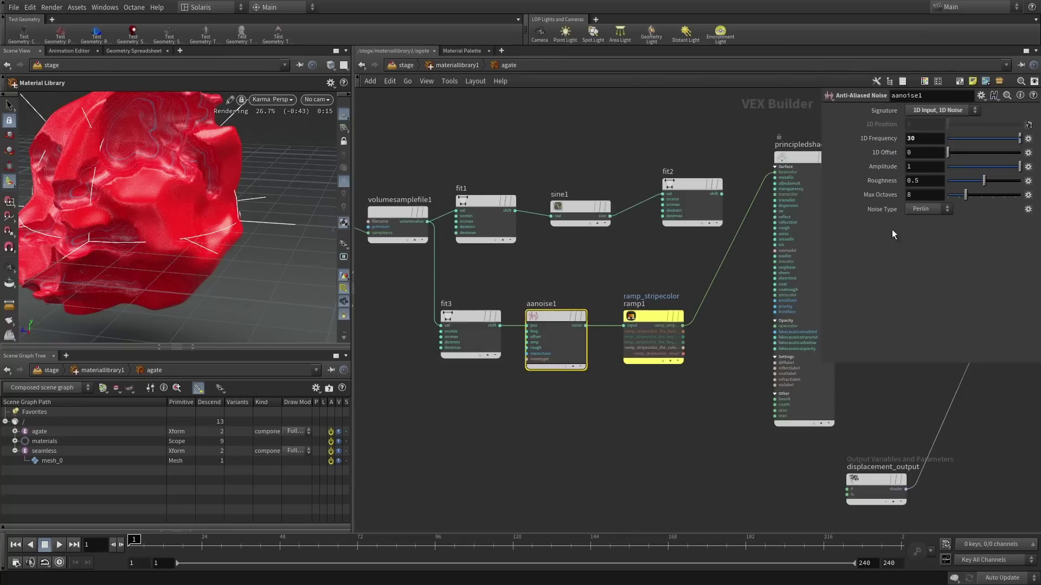
pyautogui.click(924, 167)
pyautogui.write('10')
pyautogui.press('Return')
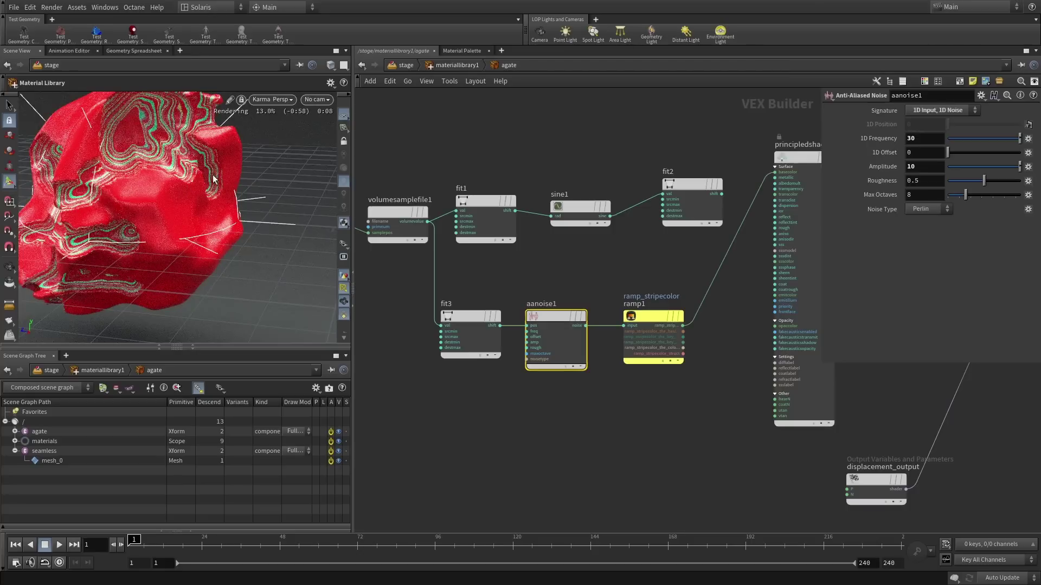
pyautogui.keyDown('alt'); pyautogui.moveTo(167, 192); pyautogui.dragTo(203, 202); pyautogui.keyUp('alt')
pyautogui.keyDown('alt'); pyautogui.moveTo(203, 202); pyautogui.dragTo(205, 207, button='right'); pyautogui.keyUp('alt')
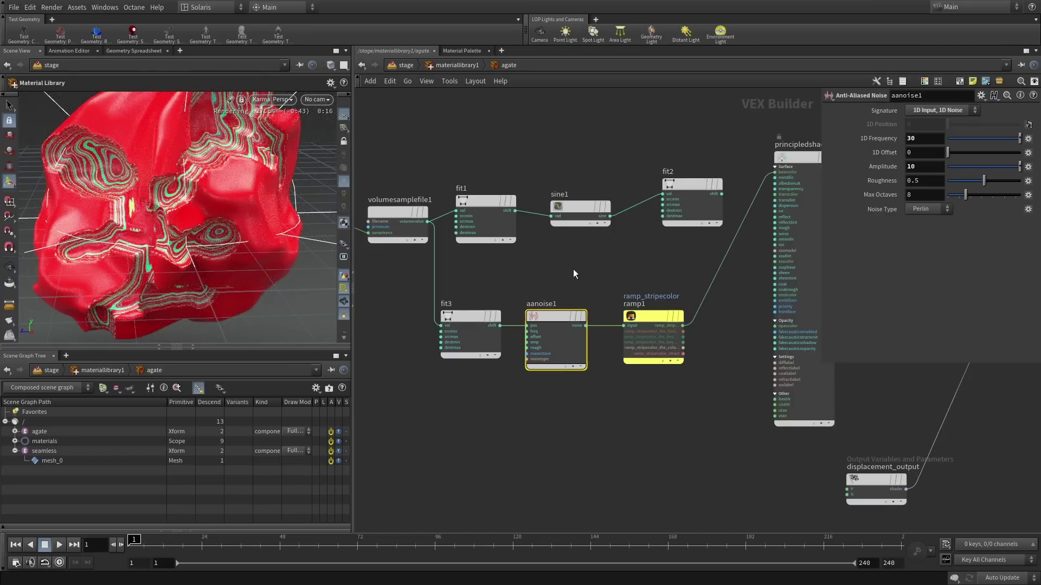
# - Move fit2 closer to sine1 and add a Multiply node to the agate material network
pyautogui.moveTo(694, 186); pyautogui.dragTo(660, 197)
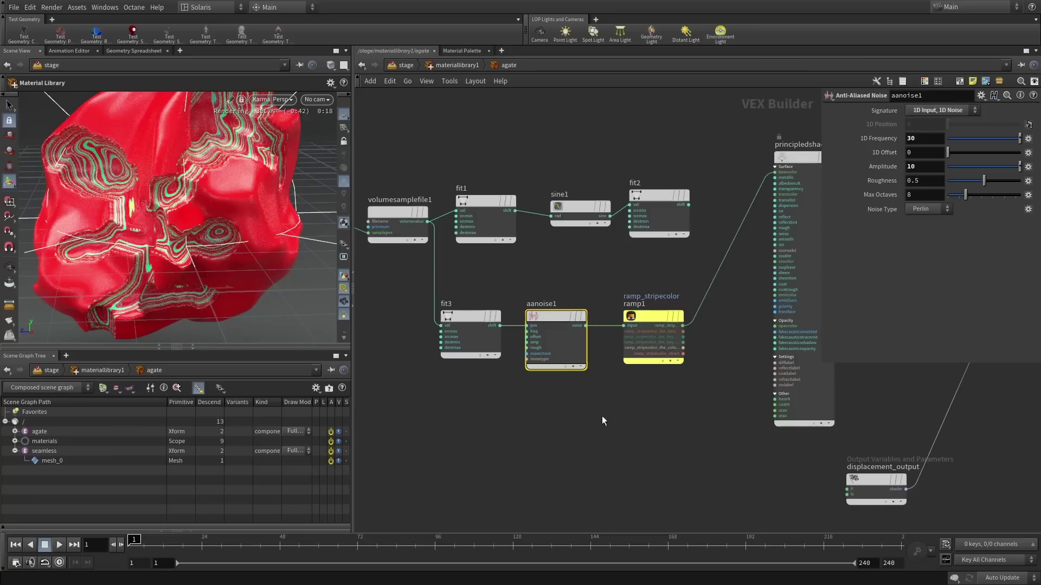
pyautogui.press('Tab')
pyautogui.write('mul')
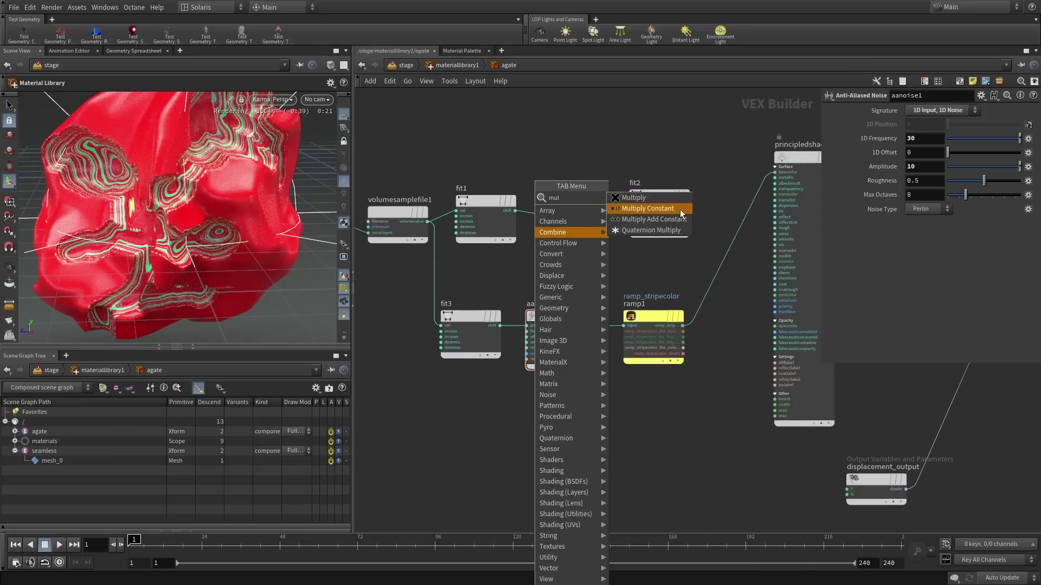
pyautogui.click(666, 196)
pyautogui.click(727, 148)
pyautogui.moveTo(708, 201); pyautogui.dragTo(553, 230, button='middle')
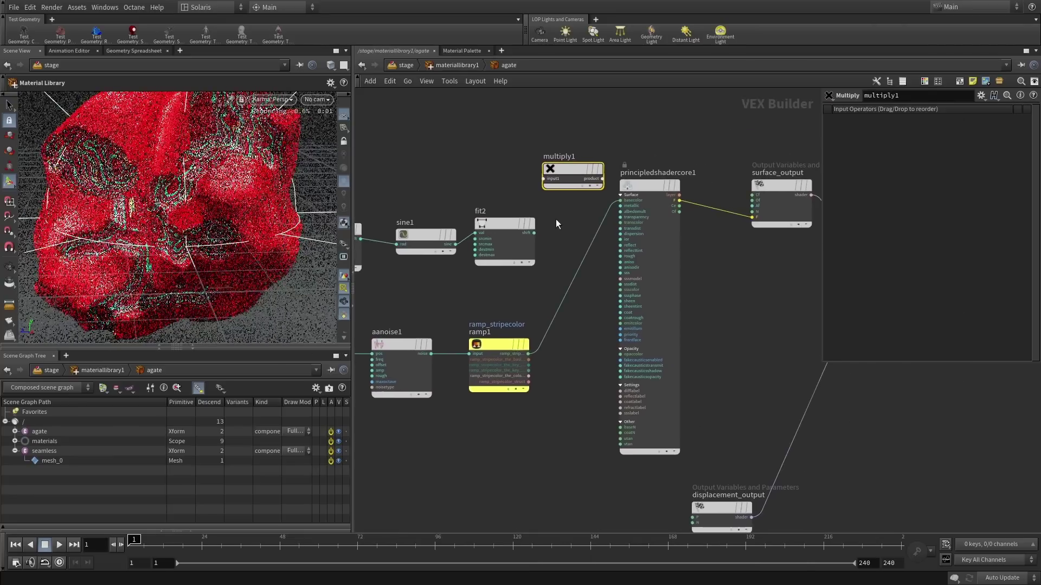
# - Wire fit2's shift and ramp1's color into multiply1, and connect its product to the principled shader's basecolor
pyautogui.moveTo(535, 232); pyautogui.dragTo(562, 208)
pyautogui.moveTo(512, 391)
pyautogui.mouseDown()
pyautogui.moveTo(537, 351)
pyautogui.moveTo(527, 377)
pyautogui.mouseUp()
pyautogui.moveTo(543, 341); pyautogui.dragTo(546, 200)
pyautogui.moveTo(742, 275); pyautogui.dragTo(665, 255, button='middle')
pyautogui.moveTo(560, 162); pyautogui.dragTo(612, 162)
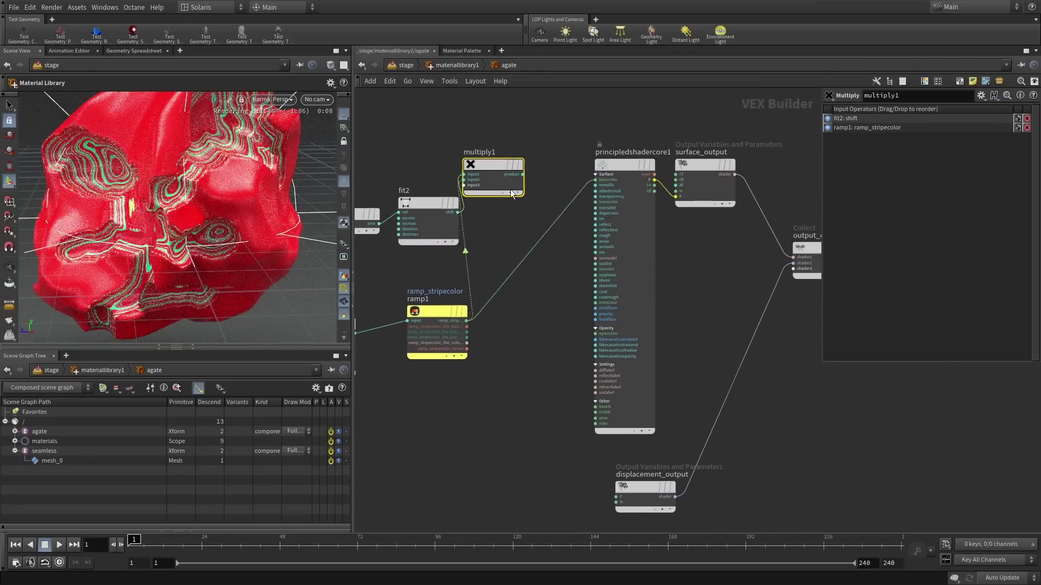
pyautogui.click(522, 174)
pyautogui.click(595, 179)
pyautogui.moveTo(491, 165); pyautogui.dragTo(528, 176)
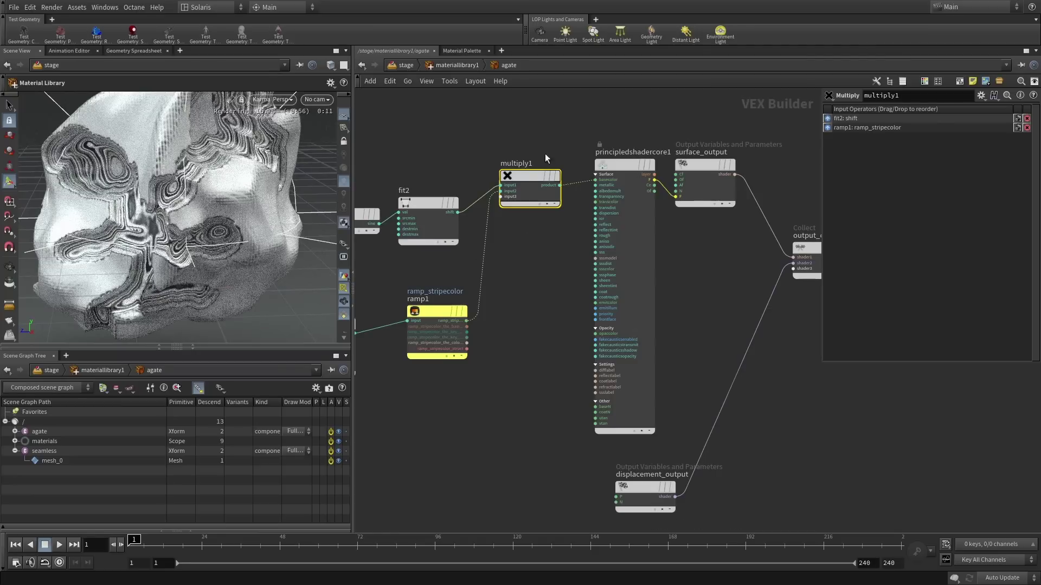
# - Cut multiply1's input wires and reconnect ramp1 as the first input and fit2 as the second
pyautogui.press('y')
pyautogui.moveTo(459, 165); pyautogui.dragTo(500, 230)
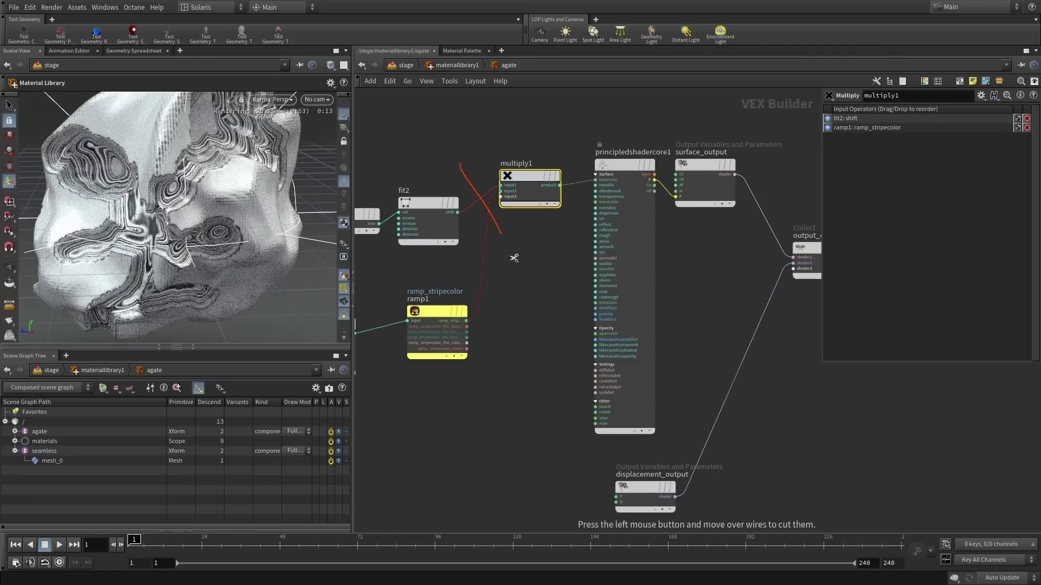
pyautogui.click(467, 320)
pyautogui.click(502, 185)
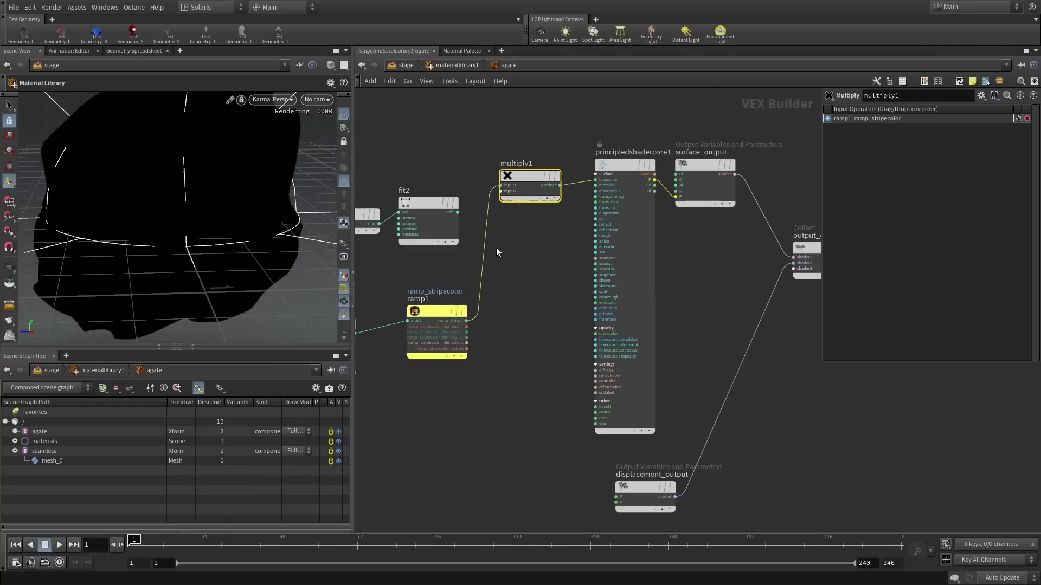
pyautogui.click(458, 212)
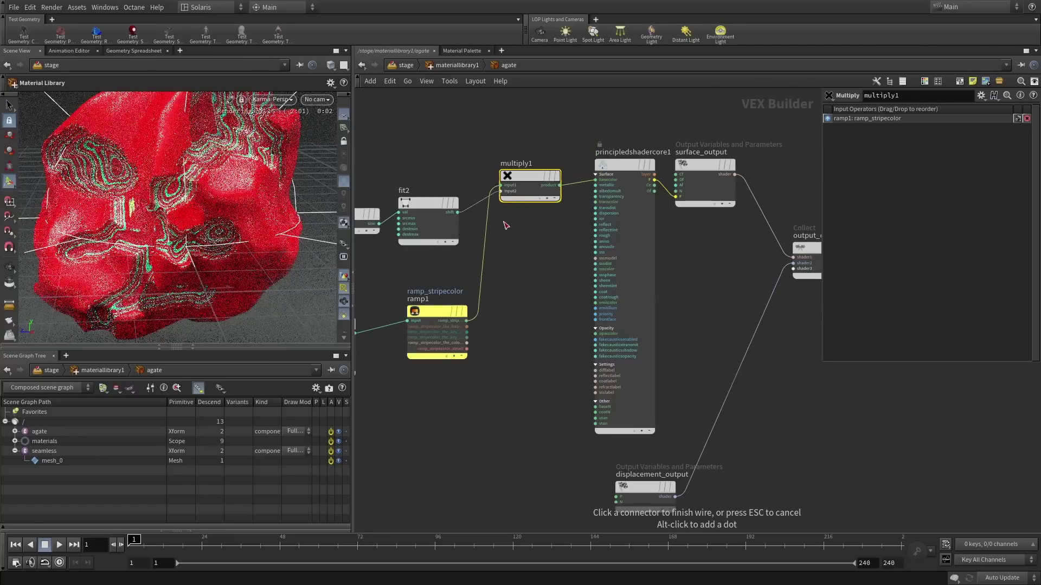
pyautogui.click(501, 190)
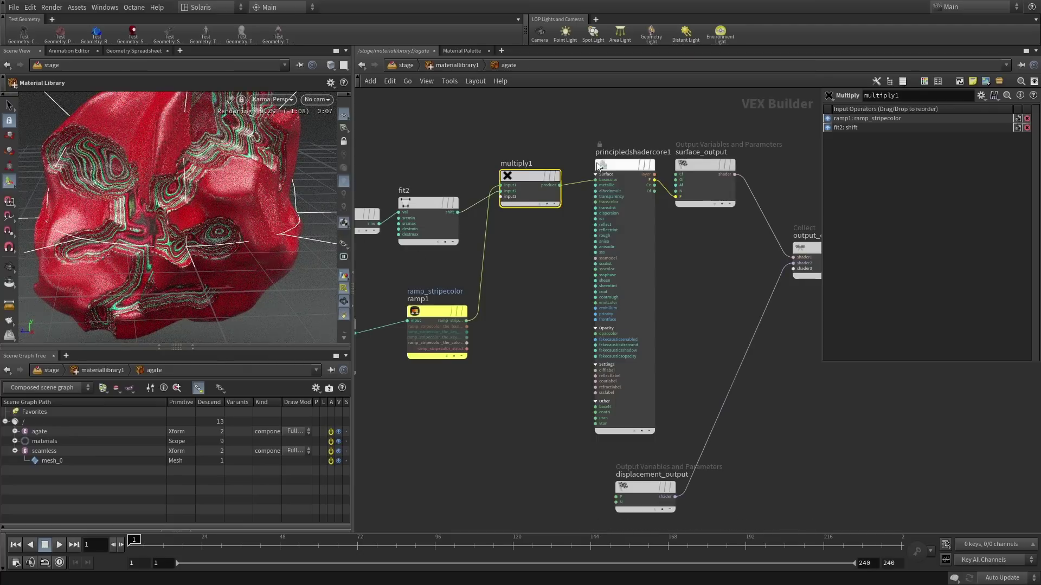
# - Rename the principled shader node as agate and lower its Roughness to 0.101
pyautogui.click(602, 166)
pyautogui.moveTo(629, 153); pyautogui.dragTo(615, 152)
pyautogui.doubleClick(615, 151)
pyautogui.write('agate')
pyautogui.press('Return')
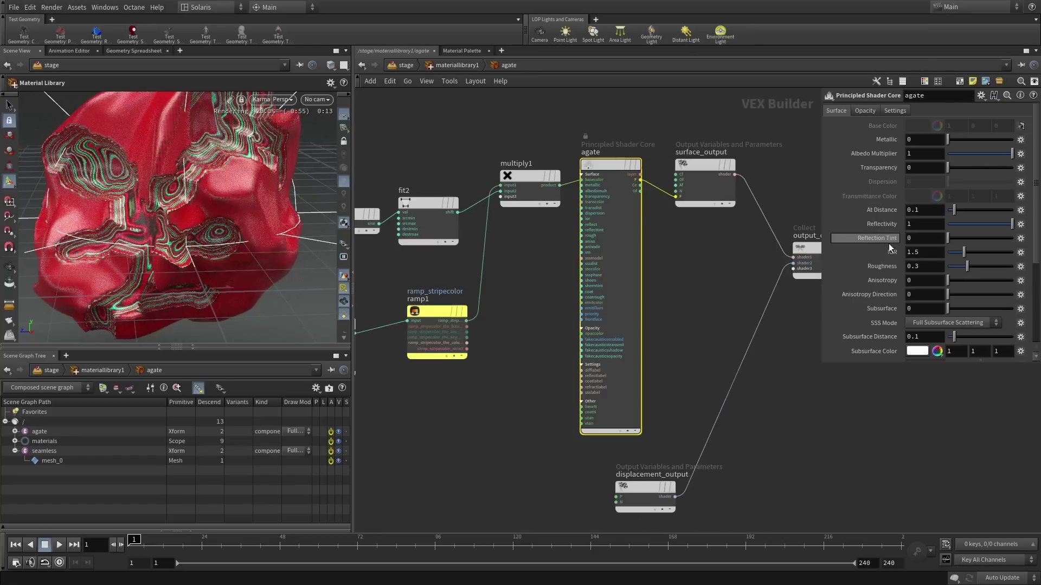
pyautogui.click(954, 266)
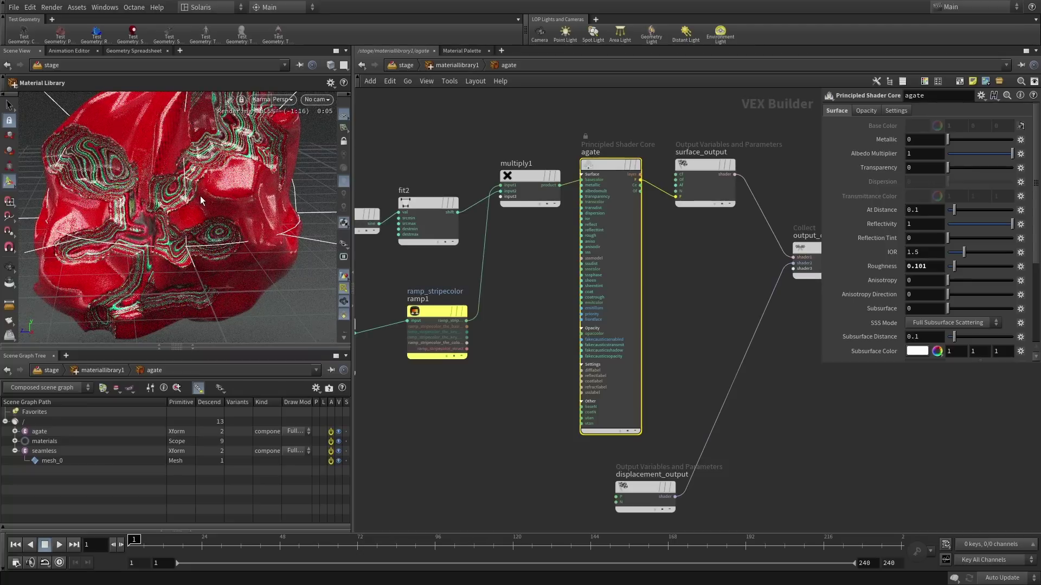
# - Move displacement_output clear of the agate shader and add a second Principled Shader Core below multiply1
pyautogui.moveTo(692, 366); pyautogui.dragTo(696, 250, button='middle')
pyautogui.moveTo(651, 369); pyautogui.dragTo(783, 329)
pyautogui.moveTo(687, 177); pyautogui.dragTo(656, 281, button='middle')
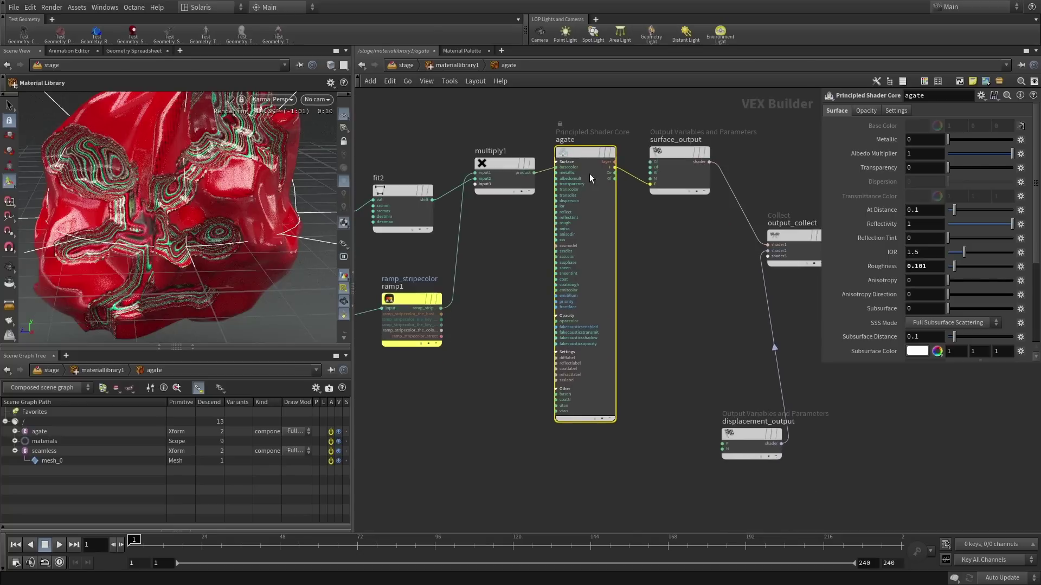
pyautogui.click(461, 397)
pyautogui.press('Tab')
pyautogui.moveTo(459, 386)
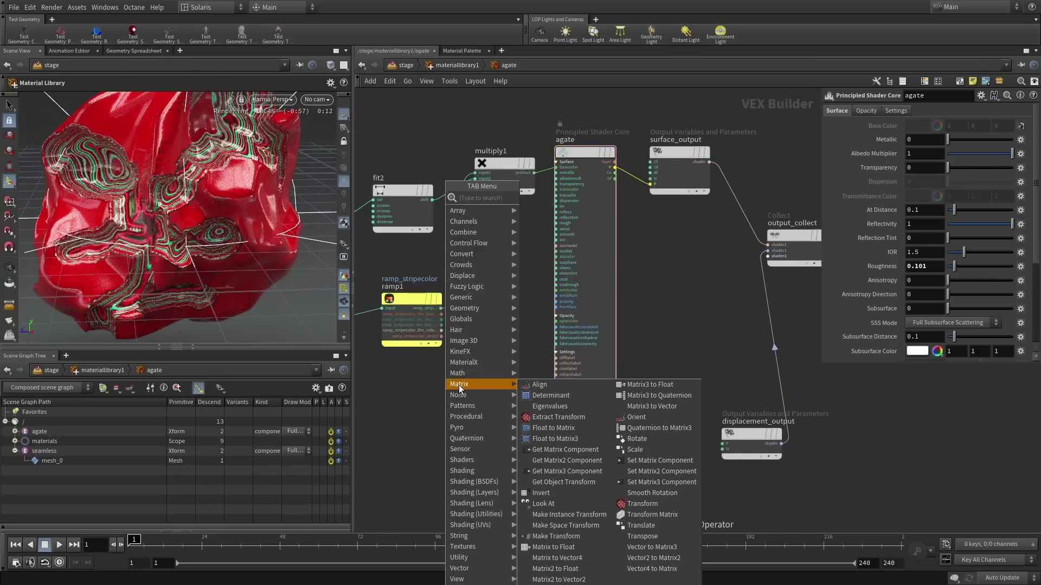
pyautogui.write('princ')
pyautogui.press('Down')
pyautogui.press('Return')
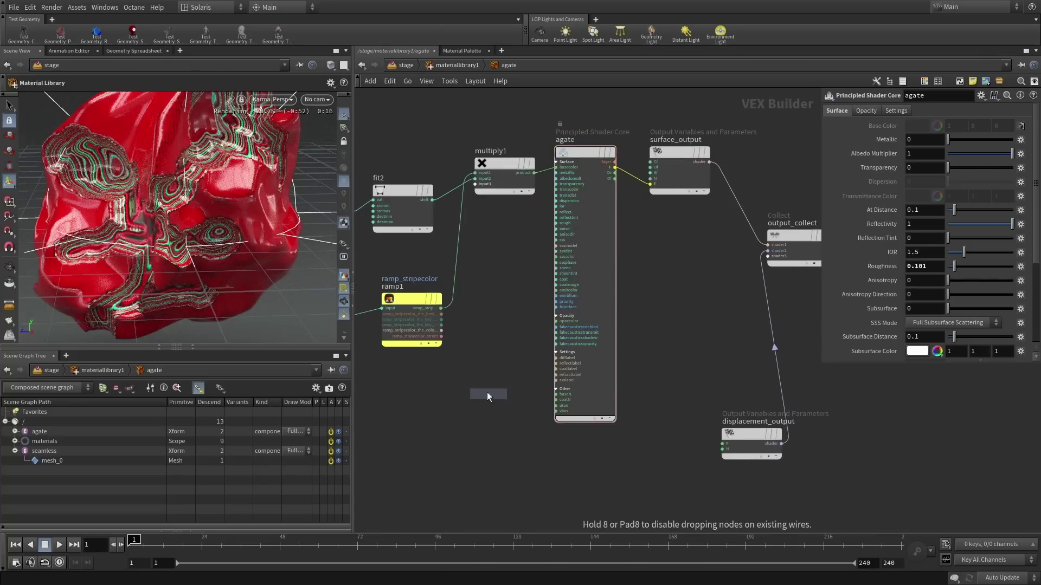
pyautogui.click(486, 385)
pyautogui.moveTo(486, 385); pyautogui.dragTo(495, 337)
# - Rename the second shader core as outside and connect its F output to surface_output's F input
pyautogui.click(496, 328)
pyautogui.doubleClick(496, 327)
pyautogui.write('outside')
pyautogui.click(557, 351)
pyautogui.click(523, 358)
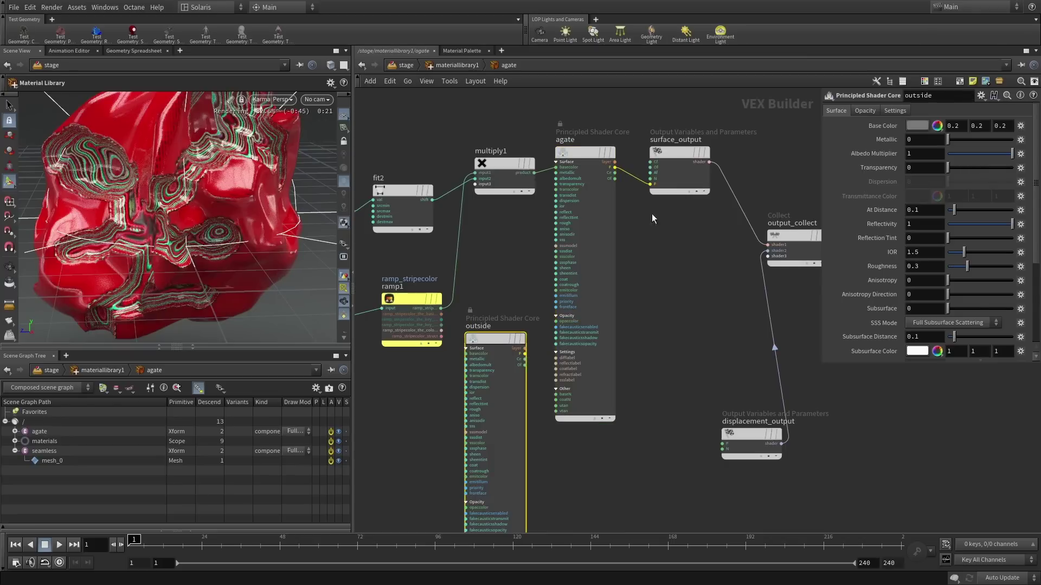
pyautogui.click(524, 358)
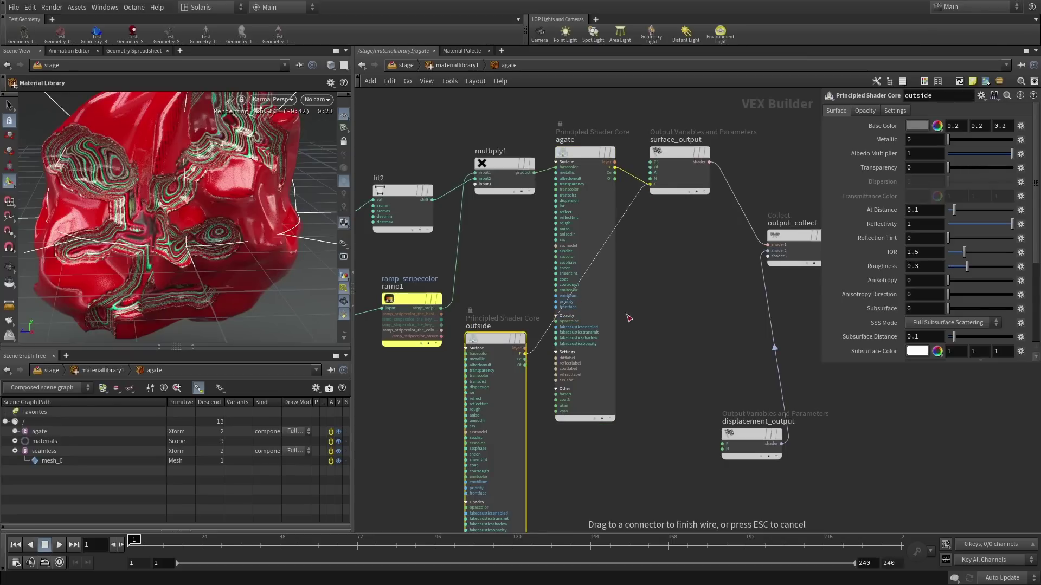
pyautogui.click(650, 184)
# - Set the outside shader's Base Color to a near-black green (0.024575, 0.025, 0.023725)
pyautogui.click(920, 130)
pyautogui.click(947, 119)
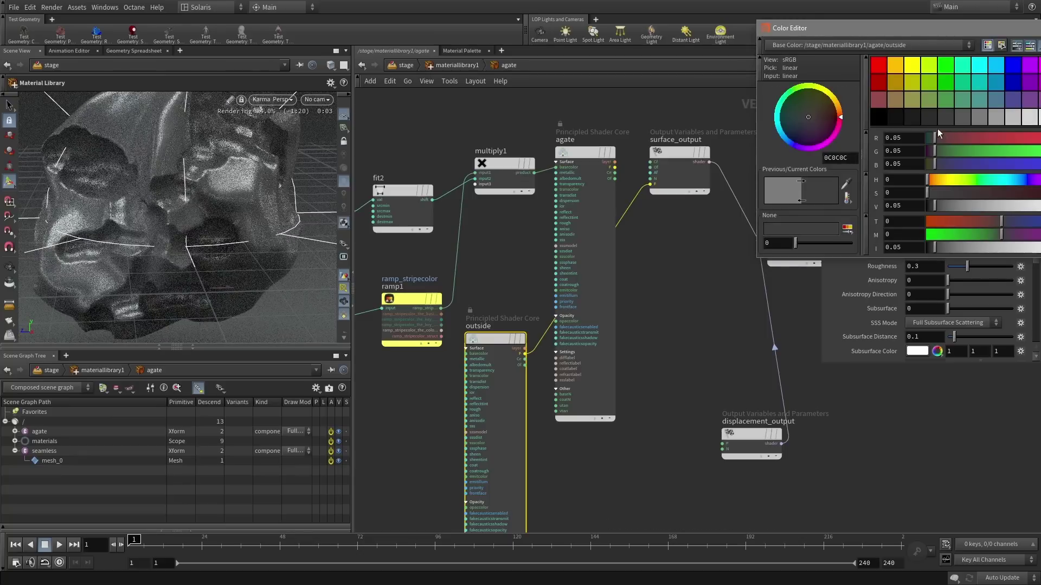
pyautogui.click(920, 119)
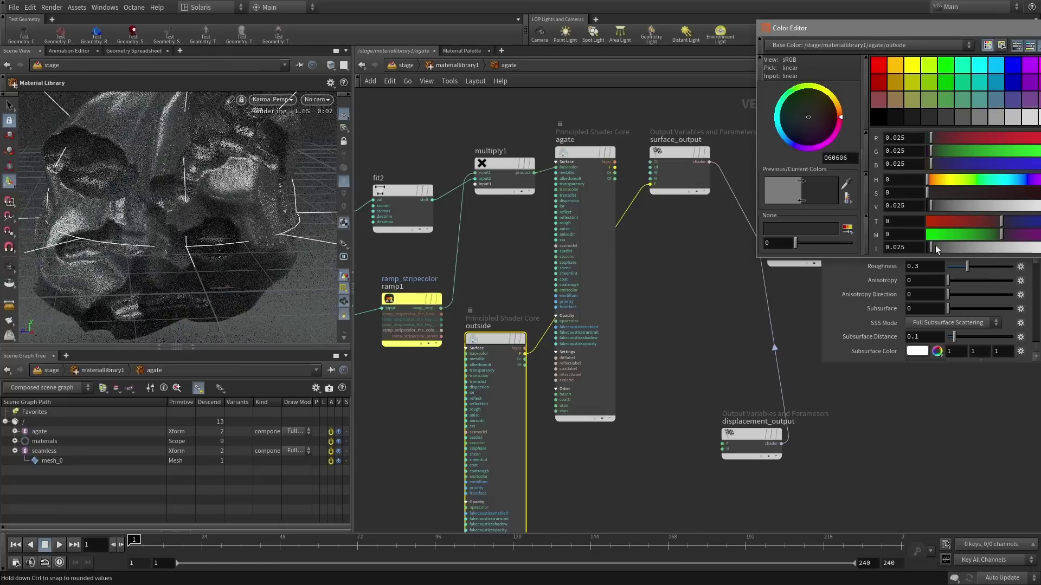
pyautogui.click(969, 179)
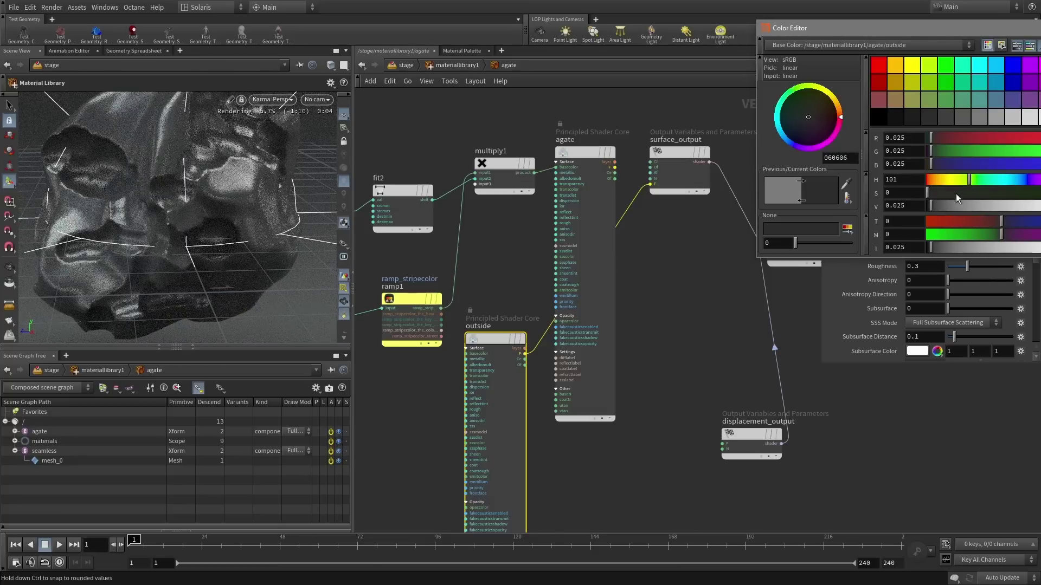
pyautogui.moveTo(930, 193); pyautogui.dragTo(935, 193)
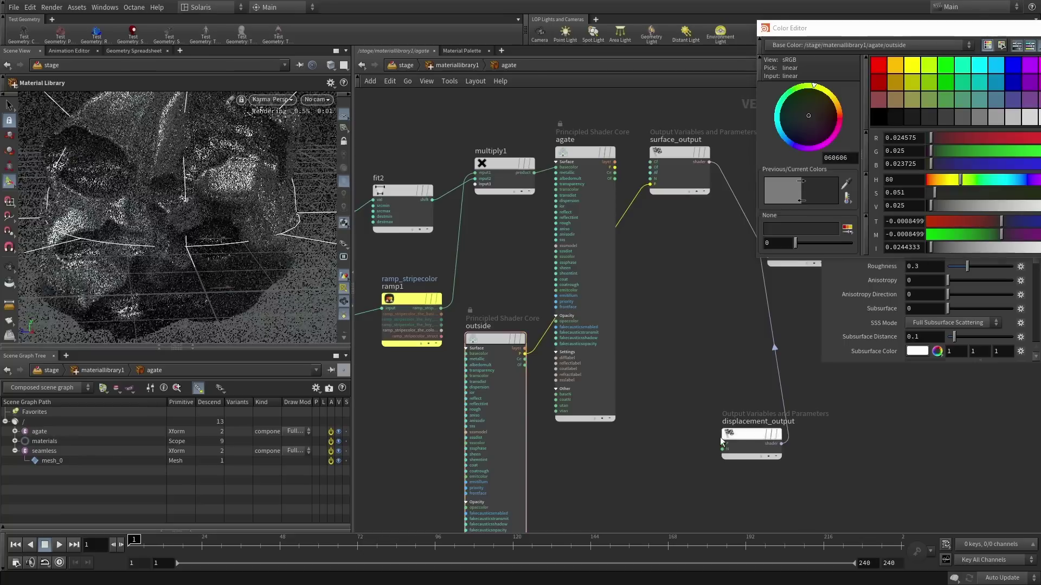
# - Add a second Anti-Aliased Noise node below aanoise1
pyautogui.moveTo(366, 457); pyautogui.dragTo(528, 330, button='middle')
pyautogui.press('Tab')
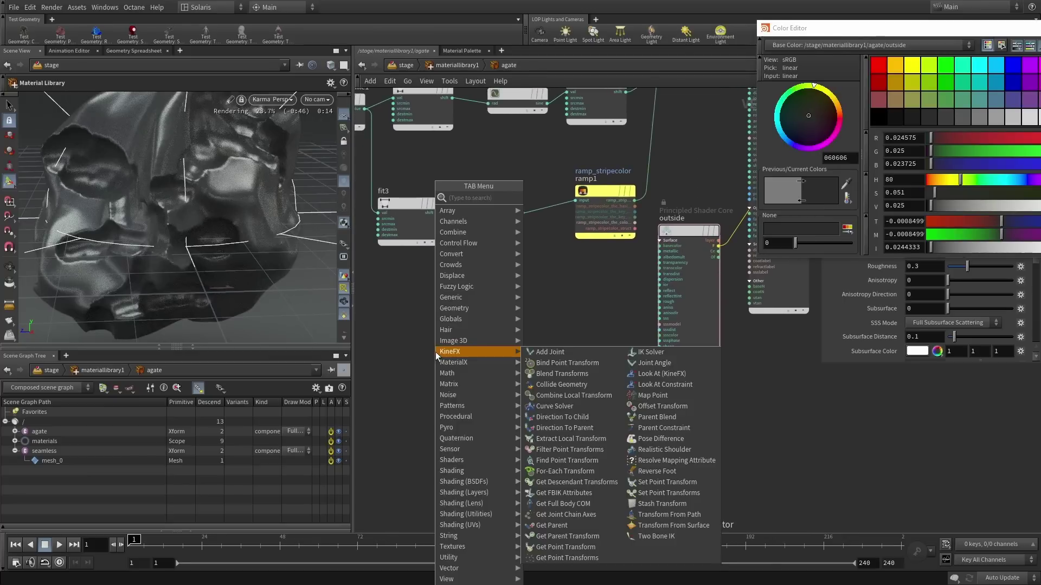
pyautogui.write('aa')
pyautogui.click(562, 232)
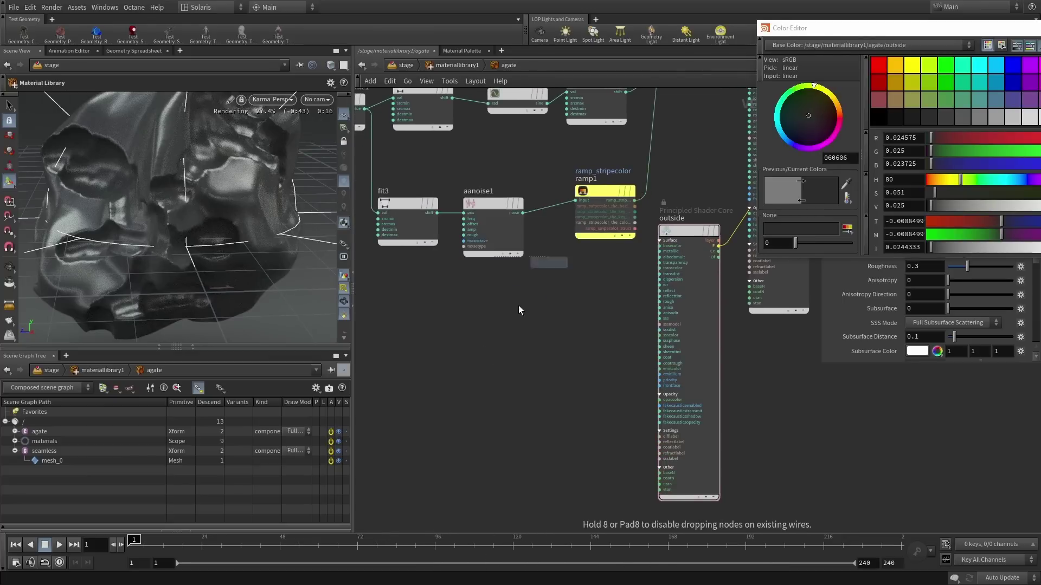
pyautogui.click(461, 364)
# - Add a Displace Along Normal node beside aanoise2 and wire the noise output into its amount input
pyautogui.moveTo(557, 369); pyautogui.dragTo(529, 366, button='middle')
pyautogui.click(529, 365)
pyautogui.press('Tab')
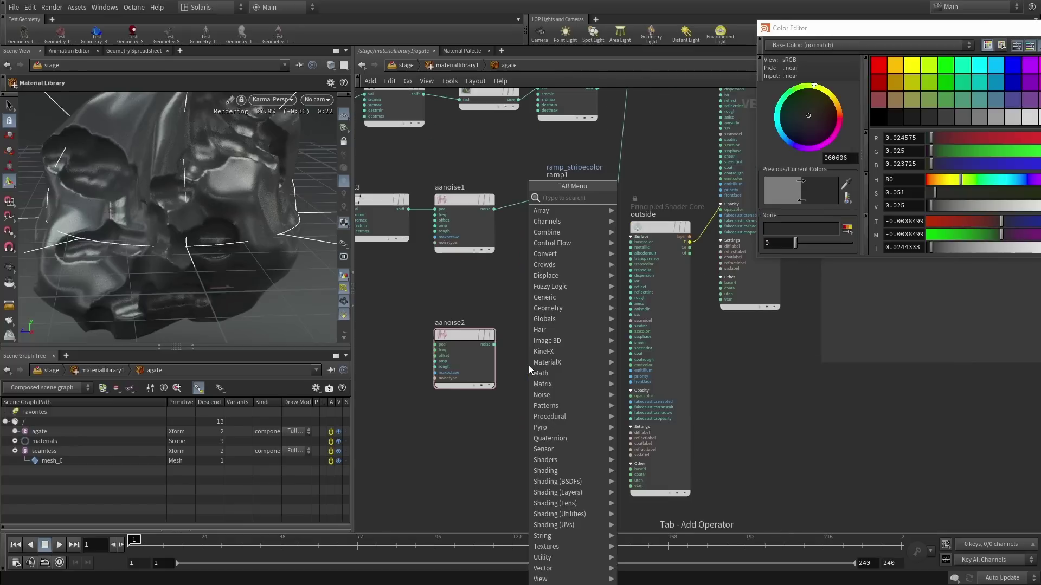
pyautogui.write('displa')
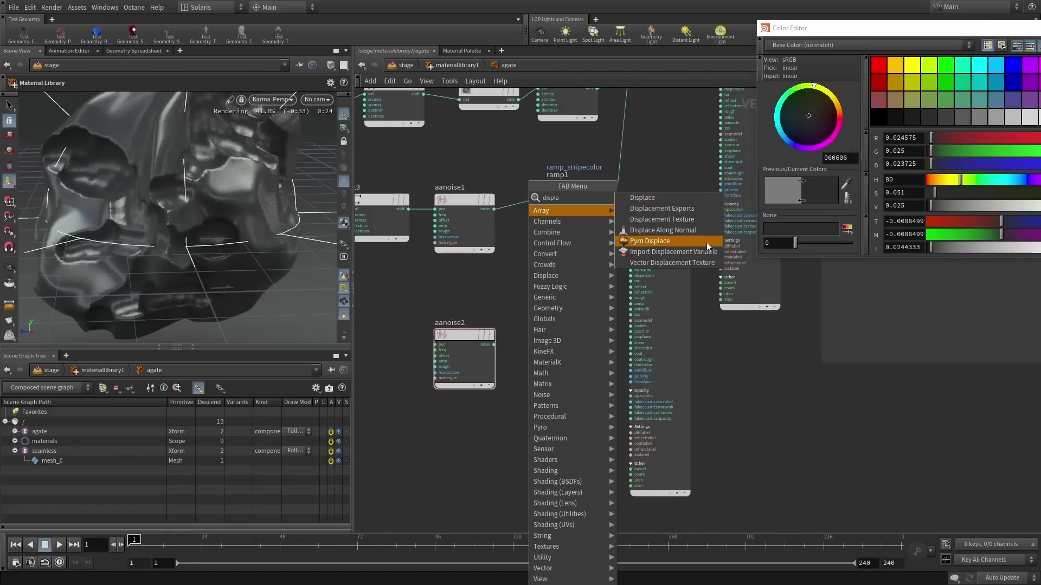
pyautogui.click(663, 241)
pyautogui.click(555, 371)
pyautogui.click(494, 345)
pyautogui.click(528, 363)
pyautogui.press('h')
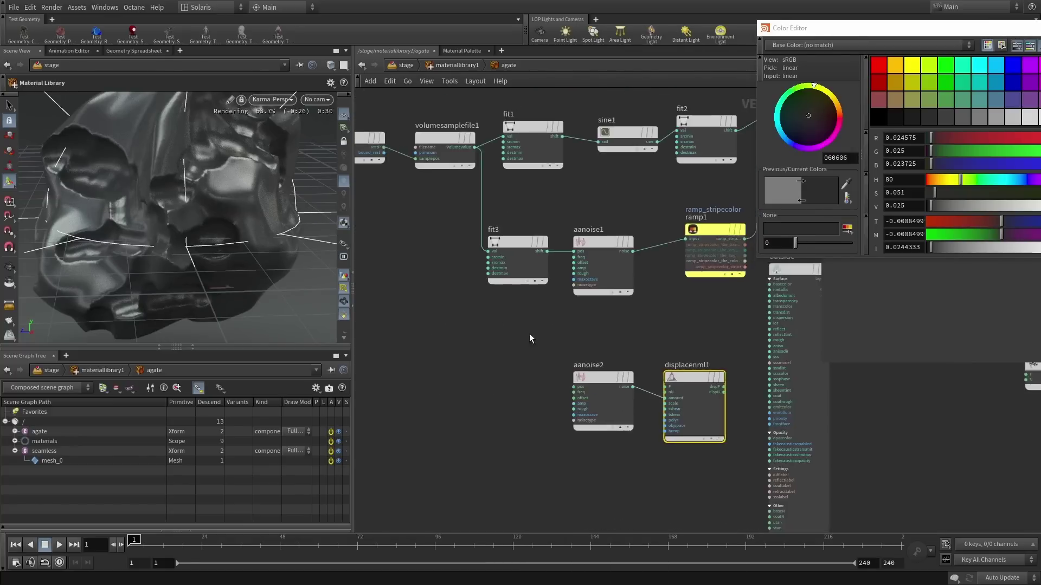
# - Wire the upstream position output into aanoise2's pos input and arrange the noise and displacement nodes near the outside shader
pyautogui.click(410, 199)
pyautogui.click(559, 376)
pyautogui.moveTo(604, 331); pyautogui.dragTo(471, 293, button='middle')
pyautogui.scroll(5, 476, 379)
pyautogui.moveTo(556, 390); pyautogui.dragTo(548, 386, button='middle')
pyautogui.moveTo(406, 208); pyautogui.dragTo(518, 314)
pyautogui.moveTo(557, 257); pyautogui.dragTo(555, 340)
# - Connect displacenml1's dispN output to the outside shader's baseN input
pyautogui.click(618, 475)
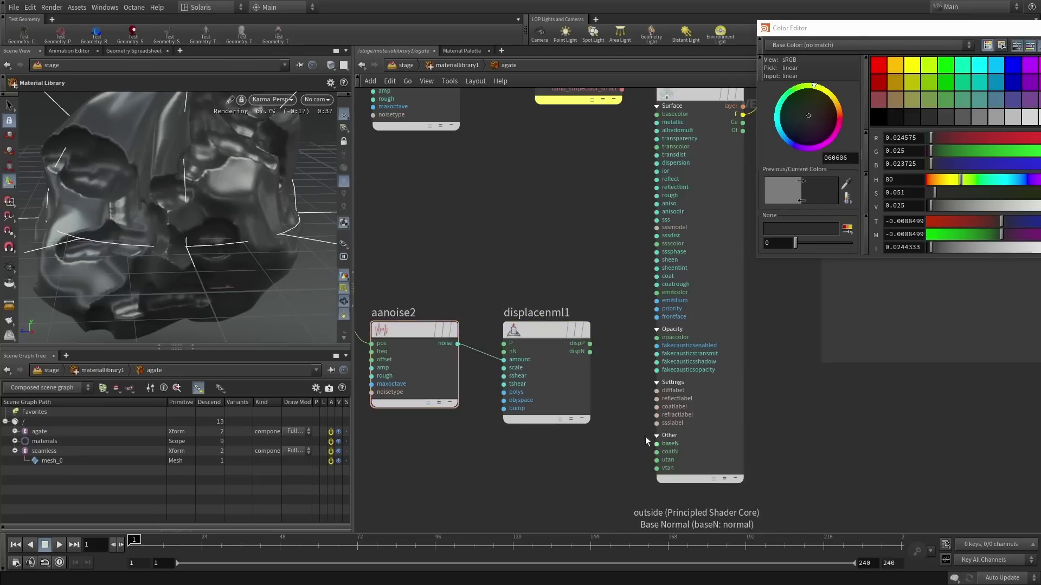
pyautogui.click(590, 352)
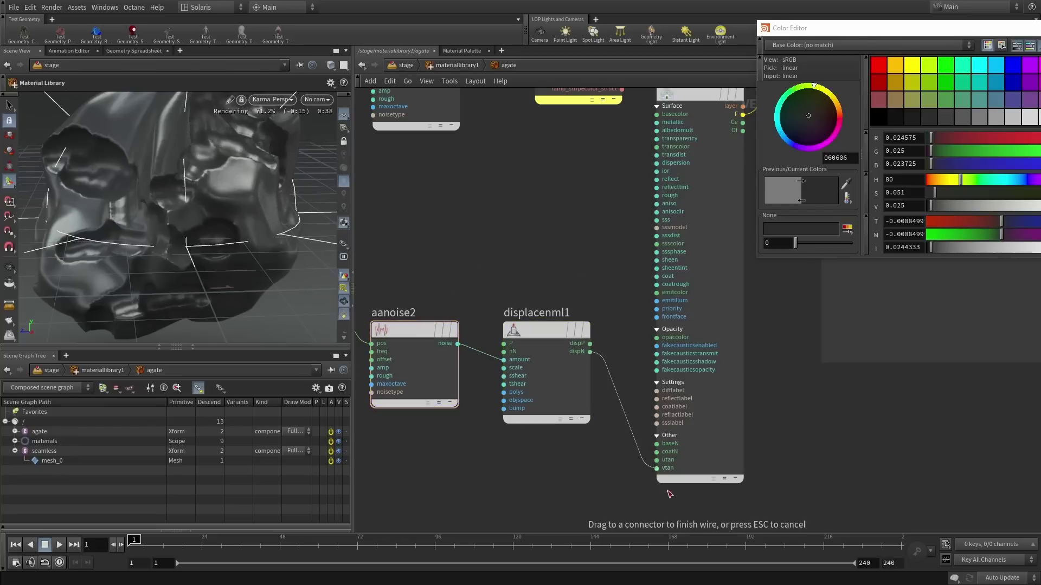
pyautogui.click(669, 444)
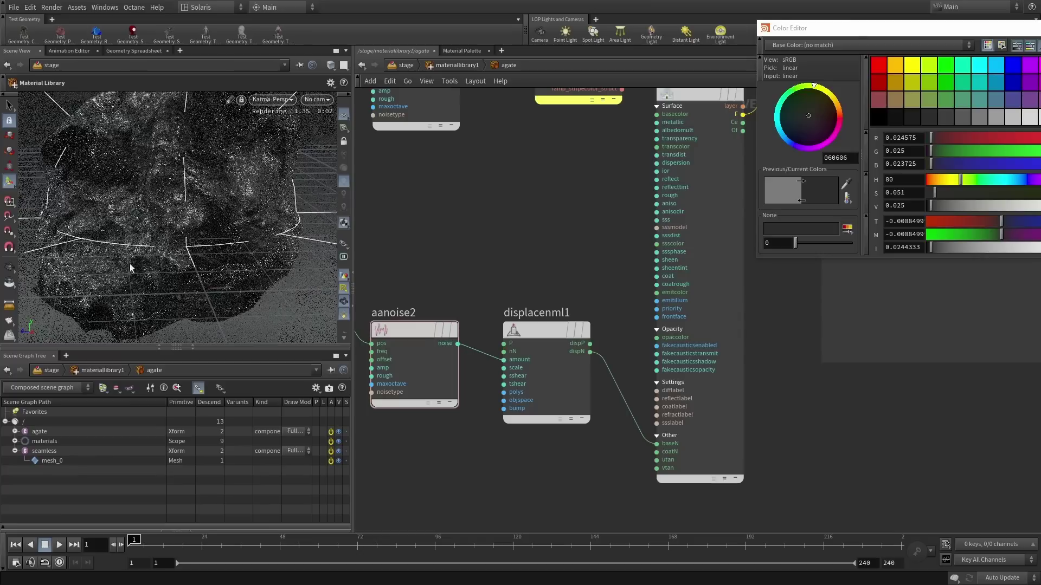
# - Close the color editor, set displacenml1's Scale to 0.5, and hide the light guides in the viewport
pyautogui.click(540, 333)
pyautogui.click(1039, 28)
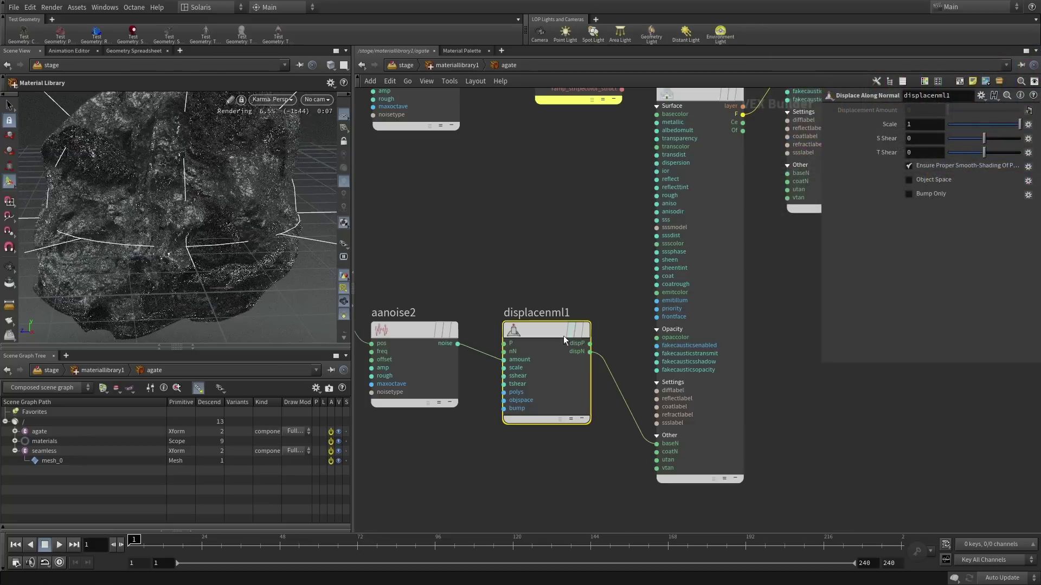
pyautogui.write('0.5')
pyautogui.press('Return')
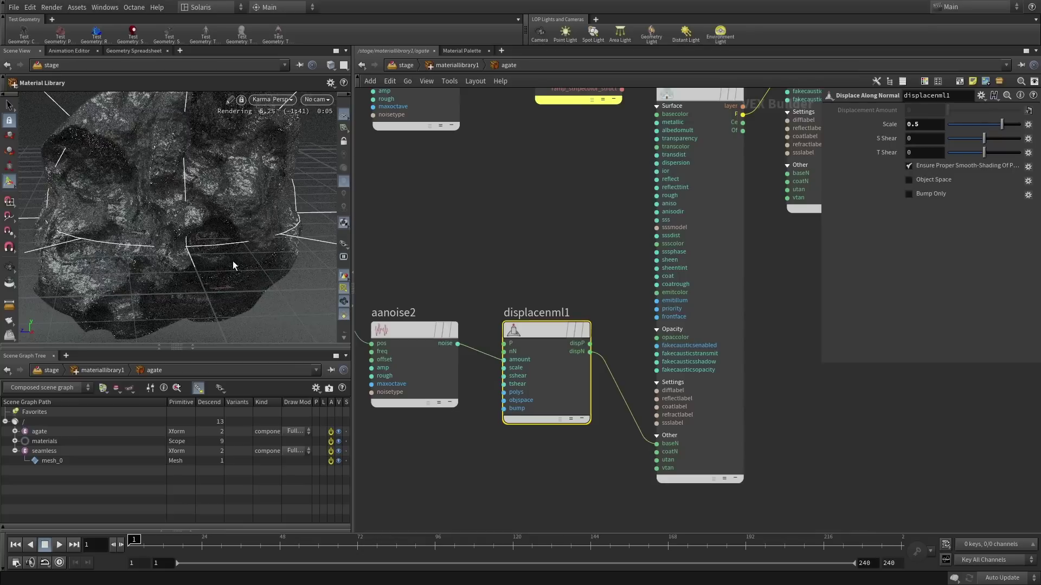
pyautogui.click(344, 291)
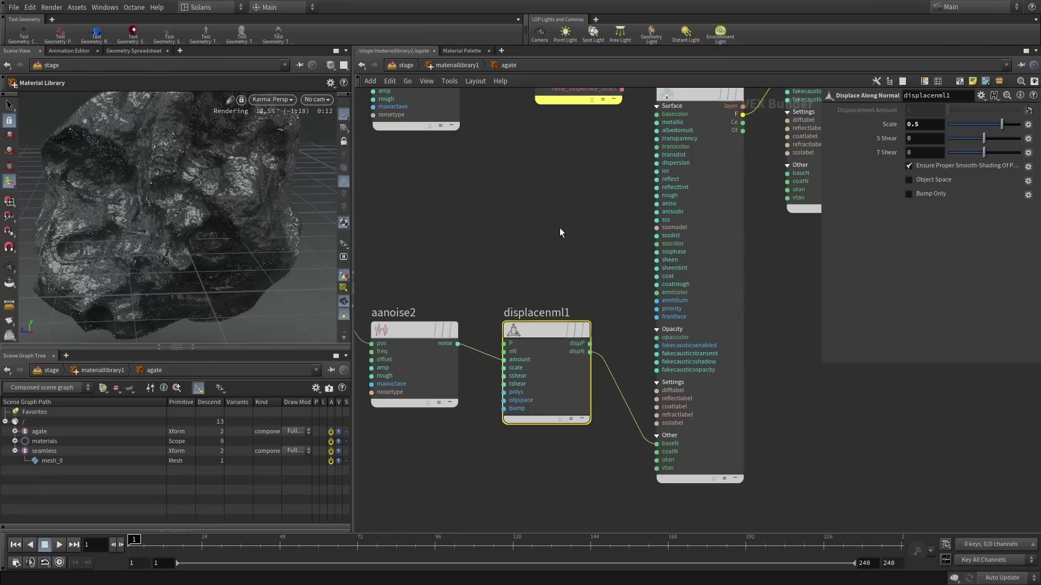
# - Add a Layer Mix node and wire the agate shader's layer into its A input and the outside shader's layer into B
pyautogui.scroll(-10, 561, 233)
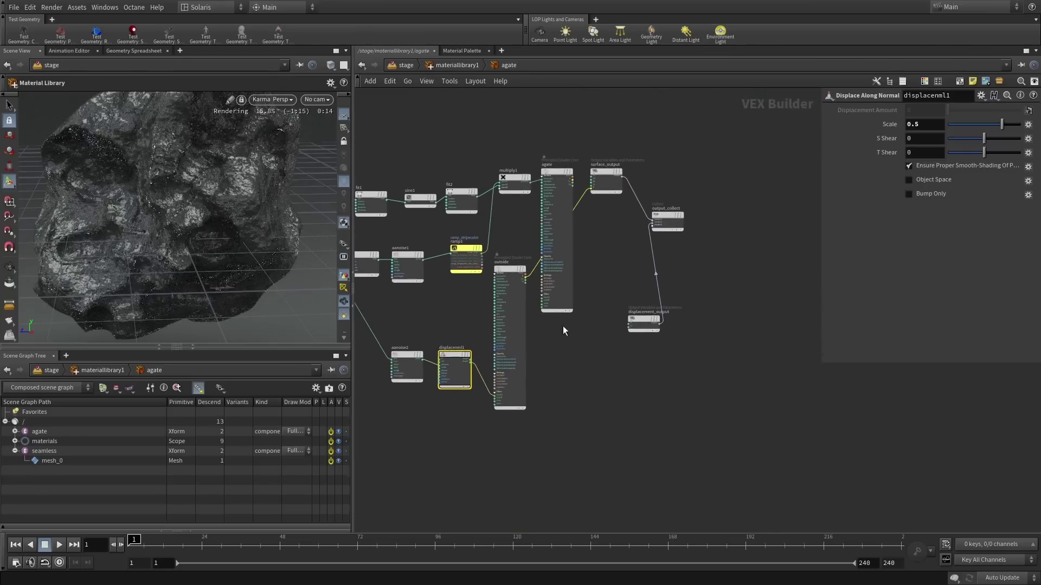
pyautogui.scroll(6, 585, 252)
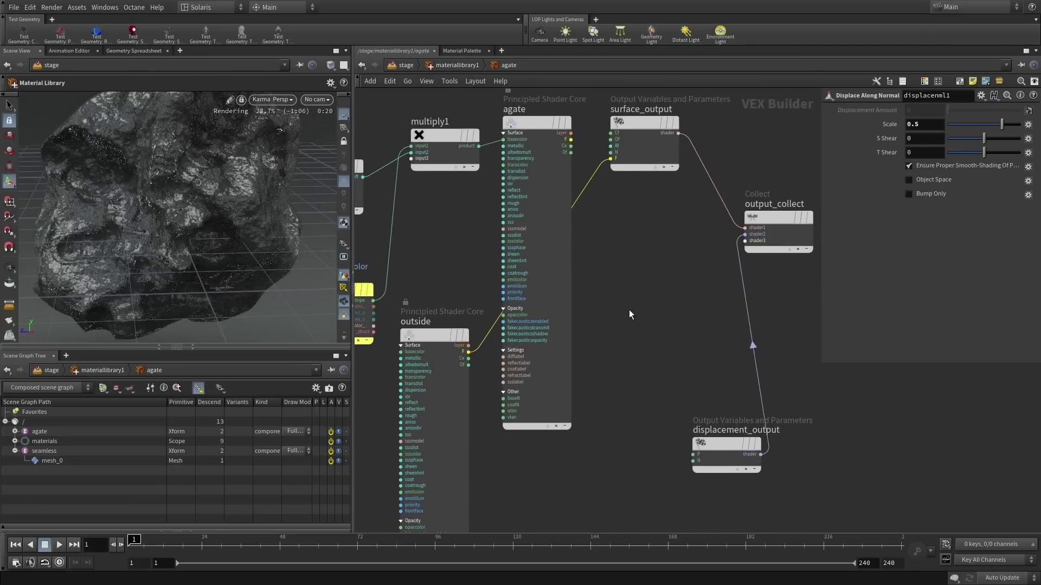
pyautogui.press('Tab')
pyautogui.moveTo(613, 307)
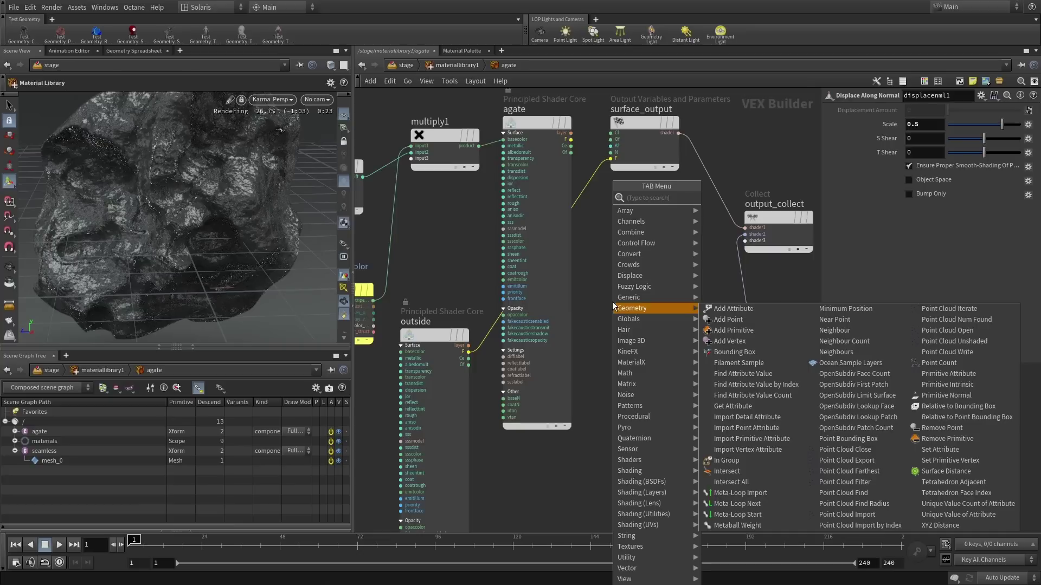
pyautogui.write('mix')
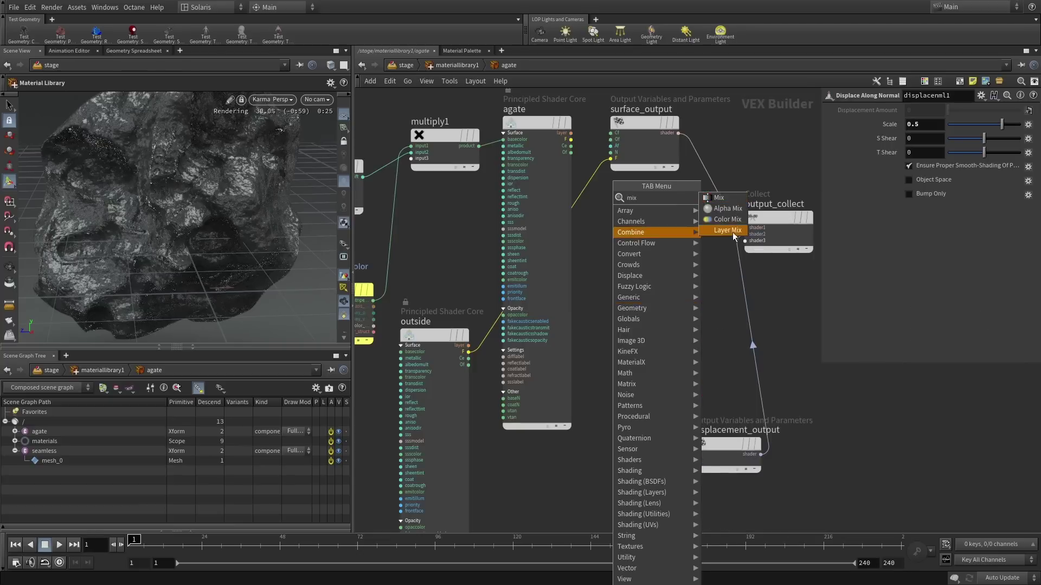
pyautogui.click(731, 232)
pyautogui.click(634, 278)
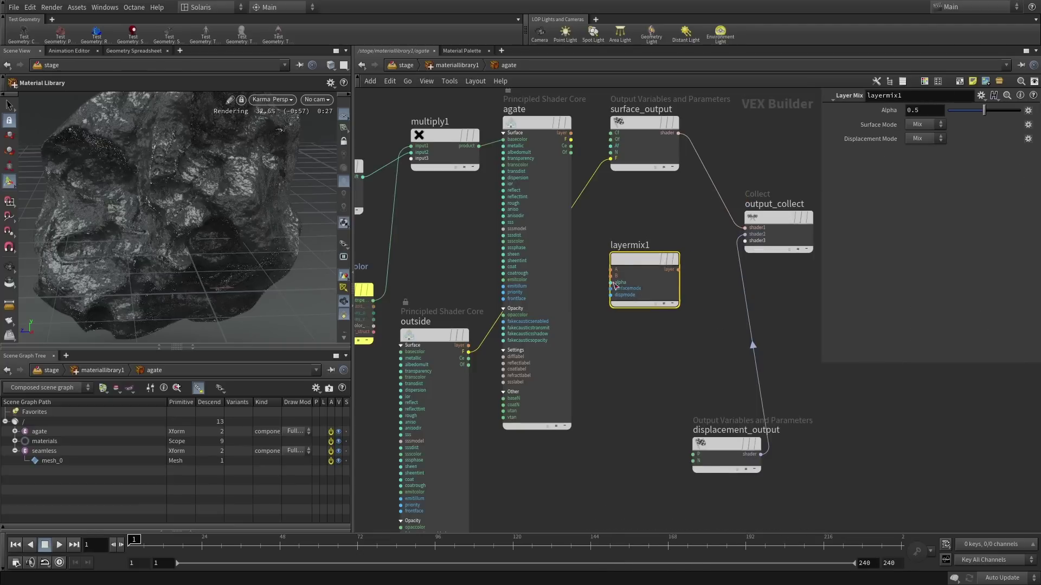
pyautogui.click(613, 269)
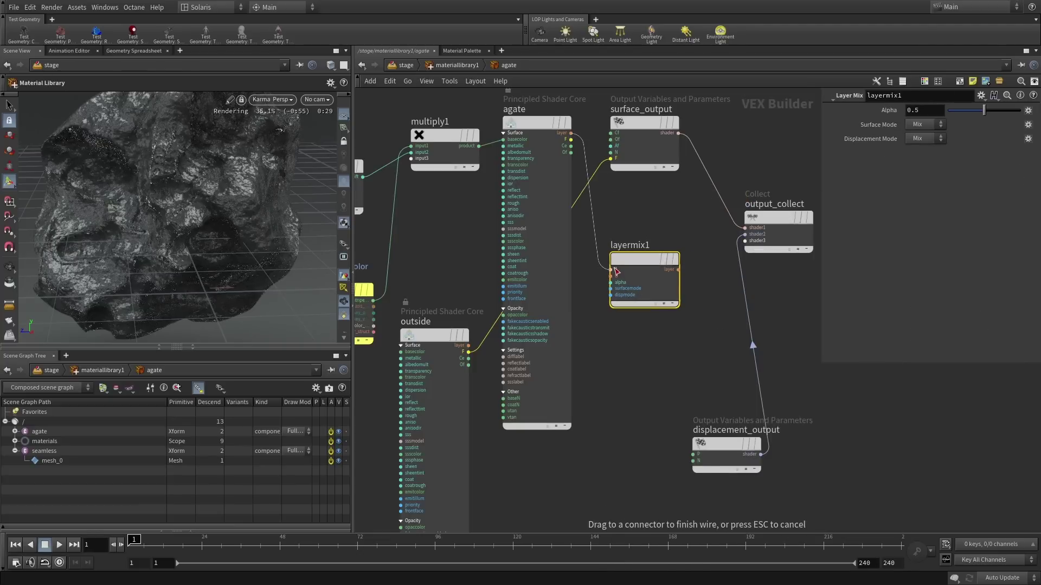
pyautogui.click(468, 345)
pyautogui.click(616, 277)
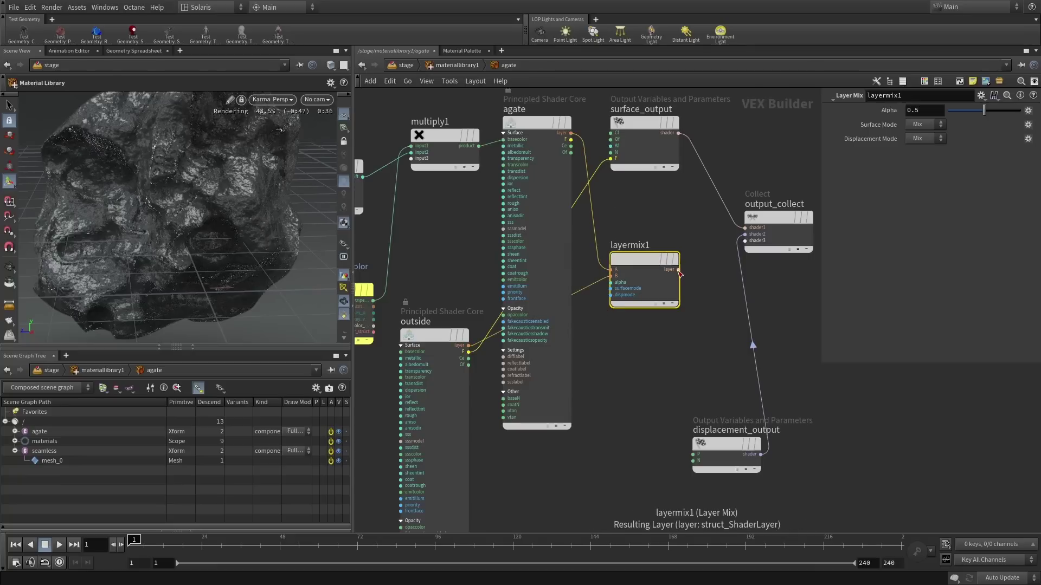
# - Add a Compute Lighting node near layermix1 and move surface_output away to make room for it
pyautogui.press('Tab')
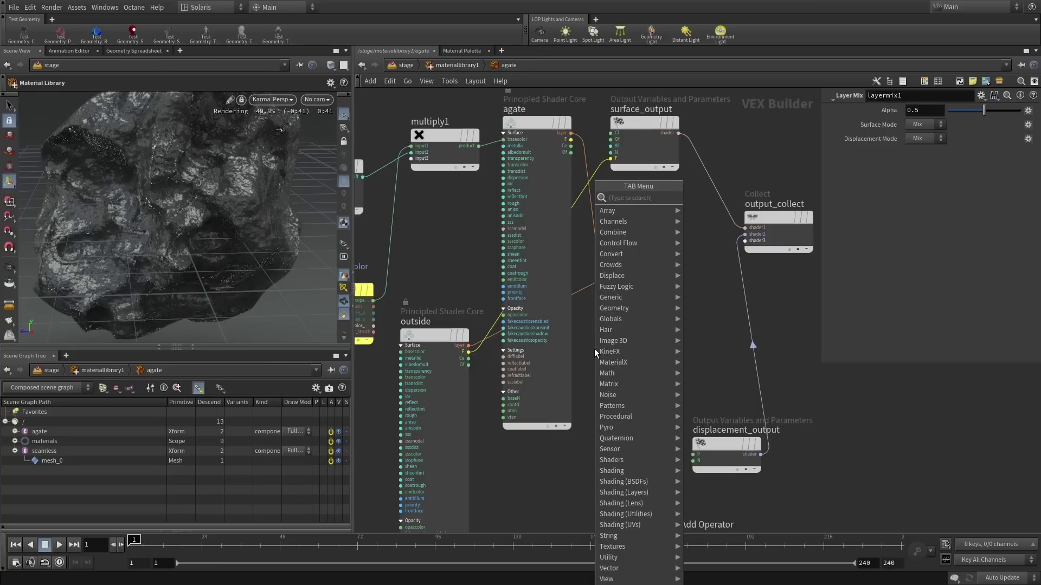
pyautogui.write('comput')
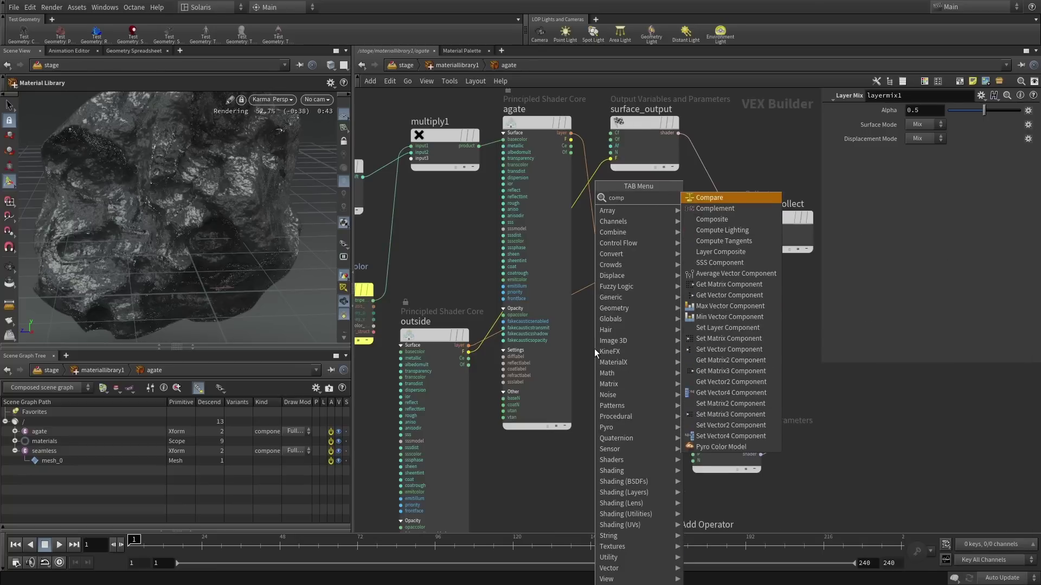
pyautogui.click(722, 199)
pyautogui.click(645, 370)
pyautogui.moveTo(645, 341); pyautogui.dragTo(534, 331, button='middle')
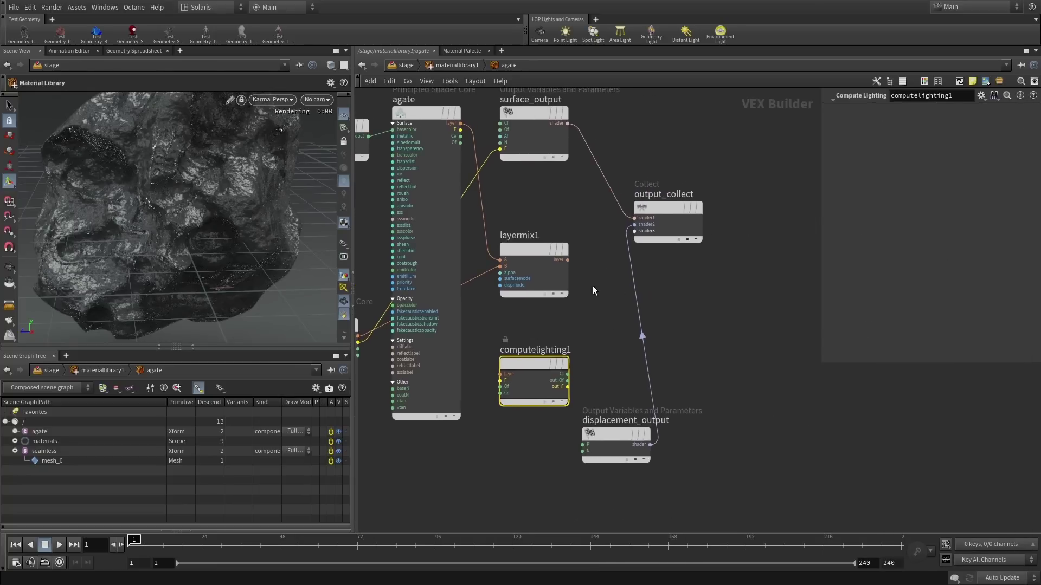
pyautogui.moveTo(623, 153); pyautogui.dragTo(625, 201, button='middle')
pyautogui.moveTo(528, 161); pyautogui.dragTo(618, 119)
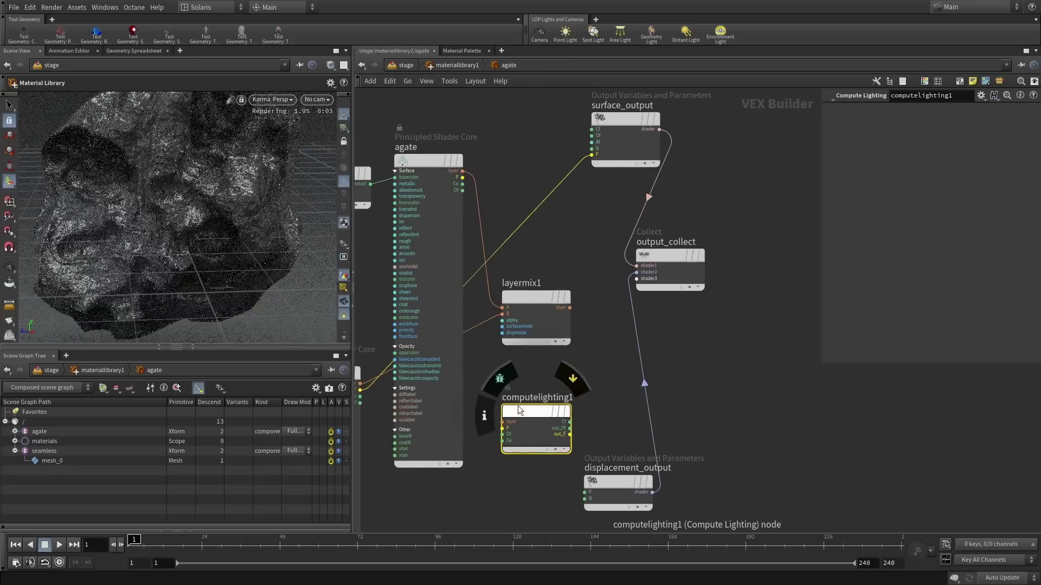
pyautogui.moveTo(529, 413); pyautogui.dragTo(581, 375)
# - Wire layermix1's layer output into computelighting1 and its out_F into surface_output's F, then line up the output nodes
pyautogui.moveTo(569, 308); pyautogui.dragTo(539, 390)
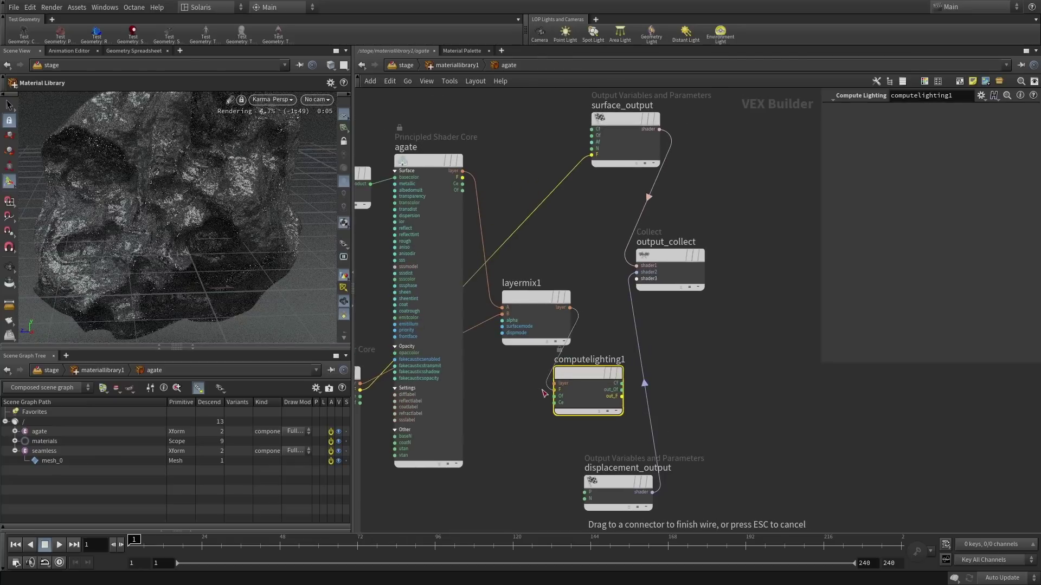
pyautogui.moveTo(622, 396); pyautogui.dragTo(624, 160)
pyautogui.moveTo(691, 256); pyautogui.dragTo(826, 269)
pyautogui.moveTo(623, 120); pyautogui.dragTo(732, 215)
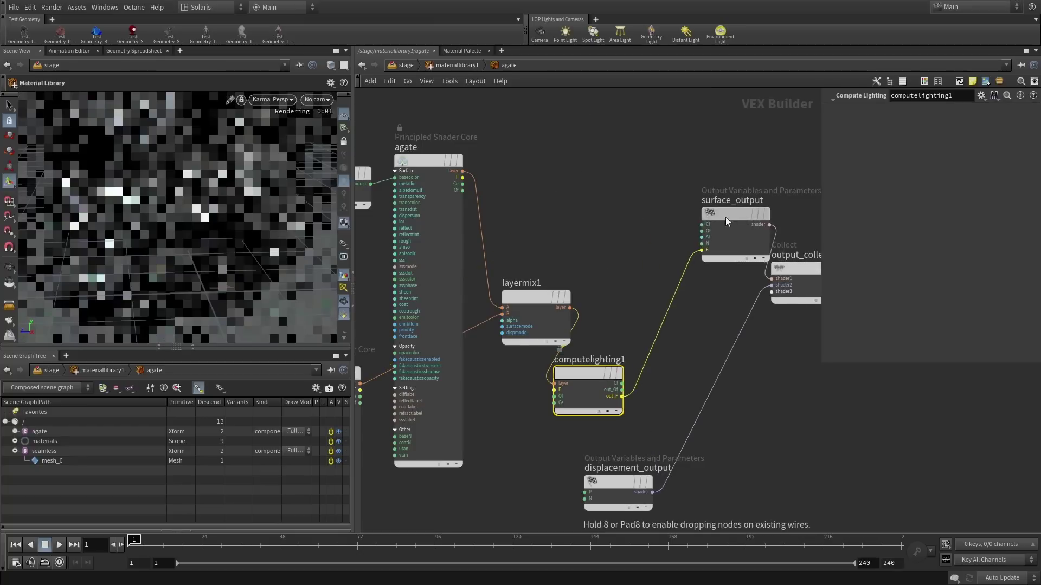
pyautogui.moveTo(733, 216); pyautogui.dragTo(730, 215)
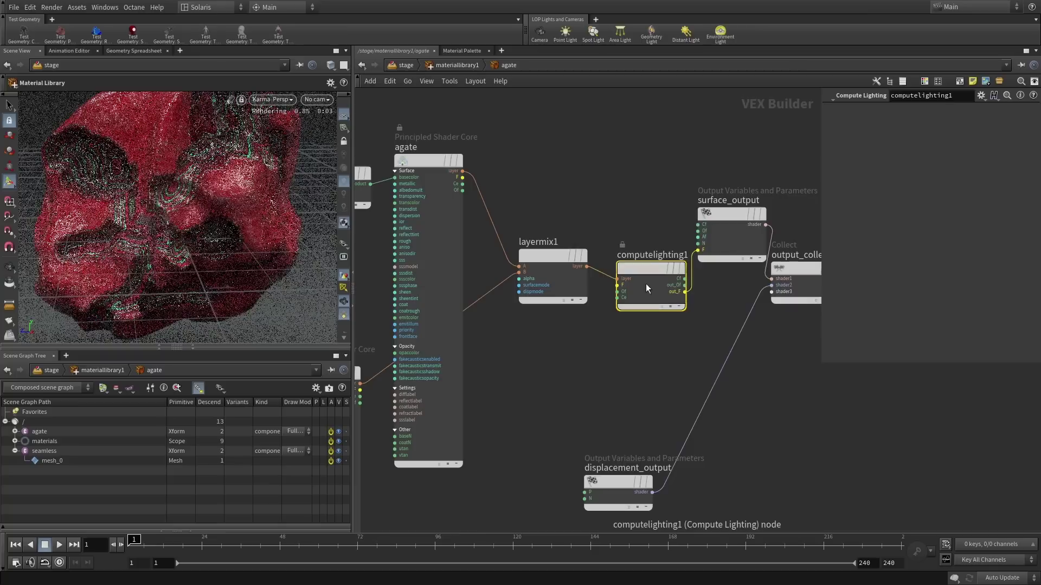
pyautogui.moveTo(646, 284); pyautogui.dragTo(639, 271)
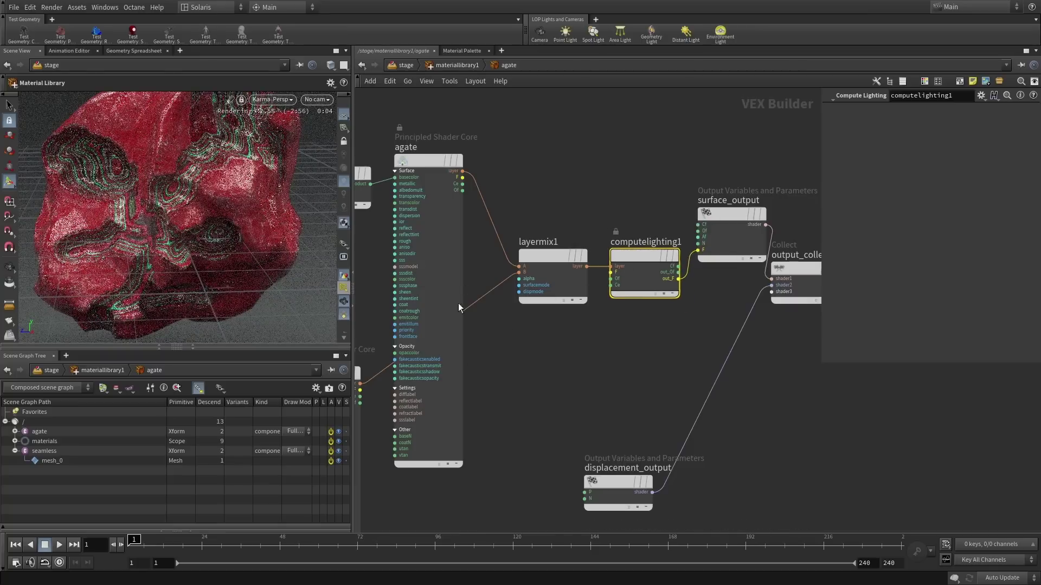
# - Preview each shader on the rock by setting layermix1's Alpha to 0 and then to 1
pyautogui.click(556, 273)
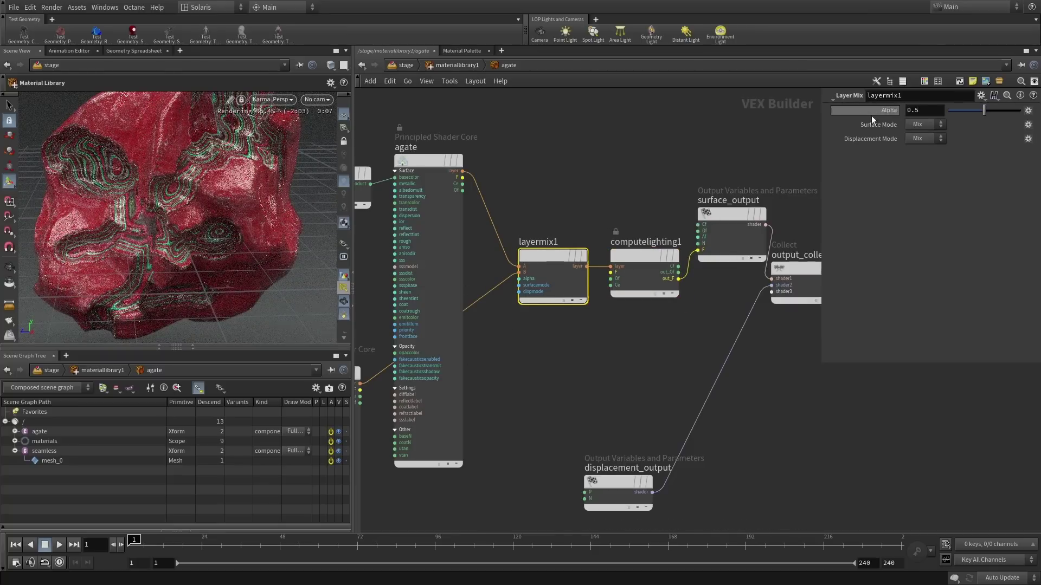
pyautogui.moveTo(895, 111); pyautogui.dragTo(904, 116)
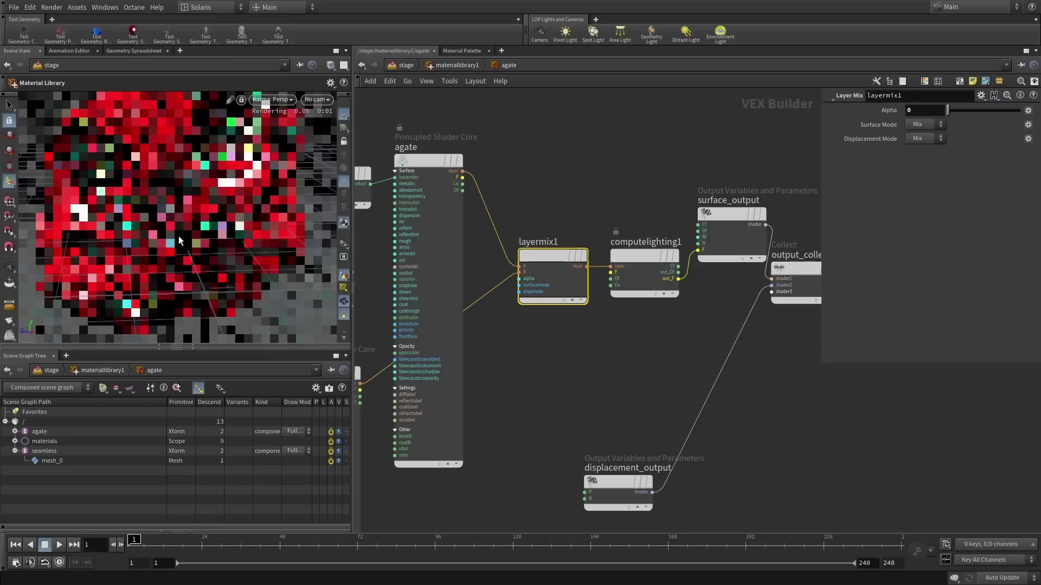
pyautogui.moveTo(417, 164)
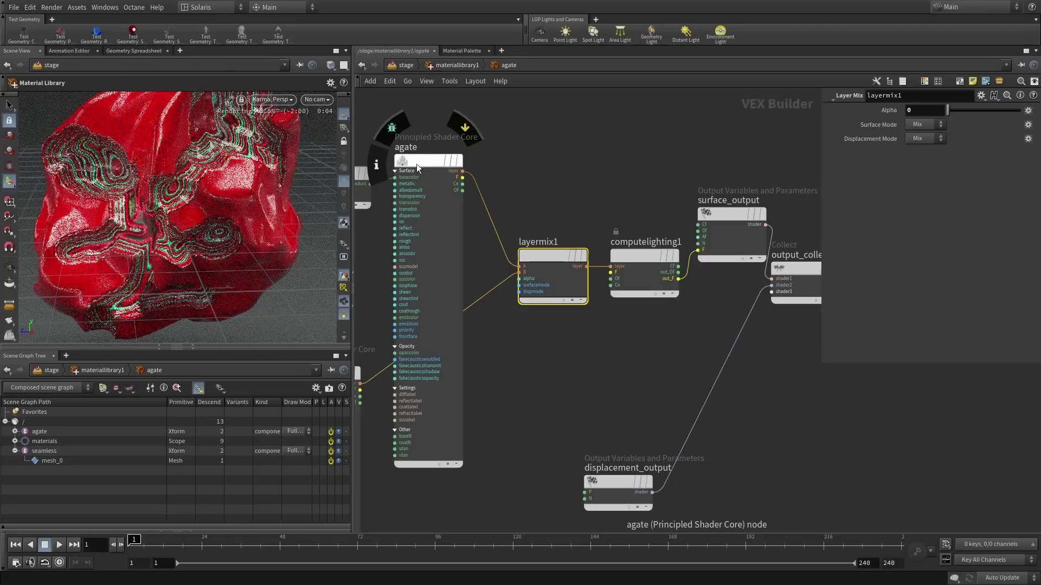
pyautogui.moveTo(947, 111); pyautogui.dragTo(1024, 112)
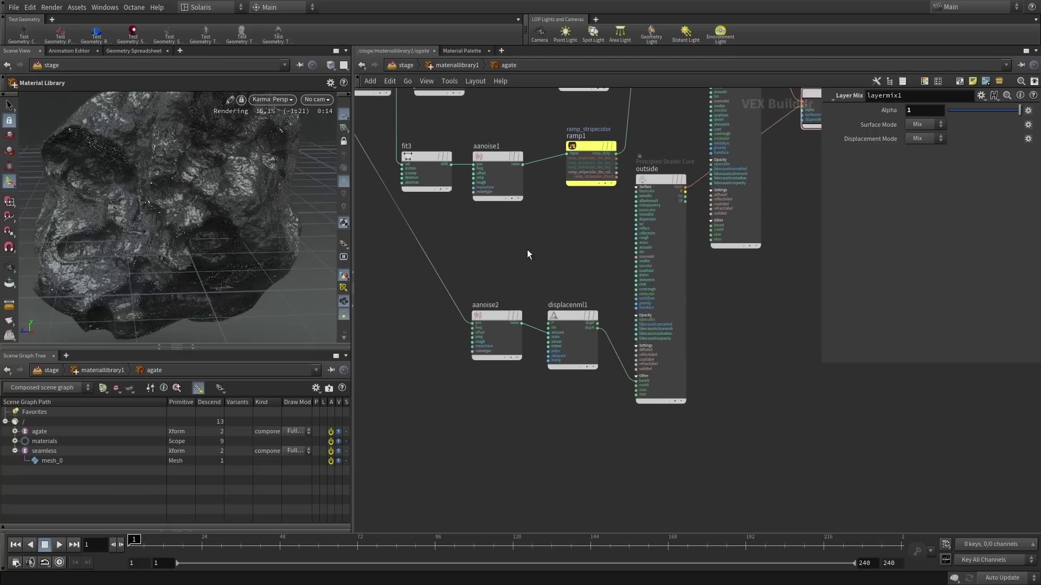
# - Add a Ramp Parameter node in the empty area beside aanoise2
pyautogui.moveTo(503, 248); pyautogui.dragTo(600, 350, button='middle')
pyautogui.moveTo(463, 173)
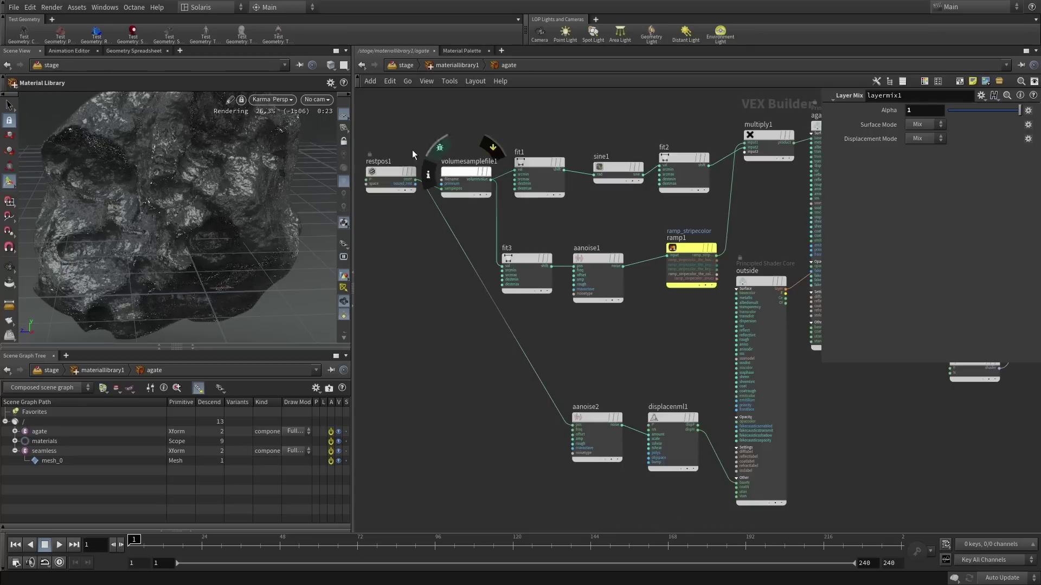
pyautogui.moveTo(486, 411); pyautogui.dragTo(444, 386, button='middle')
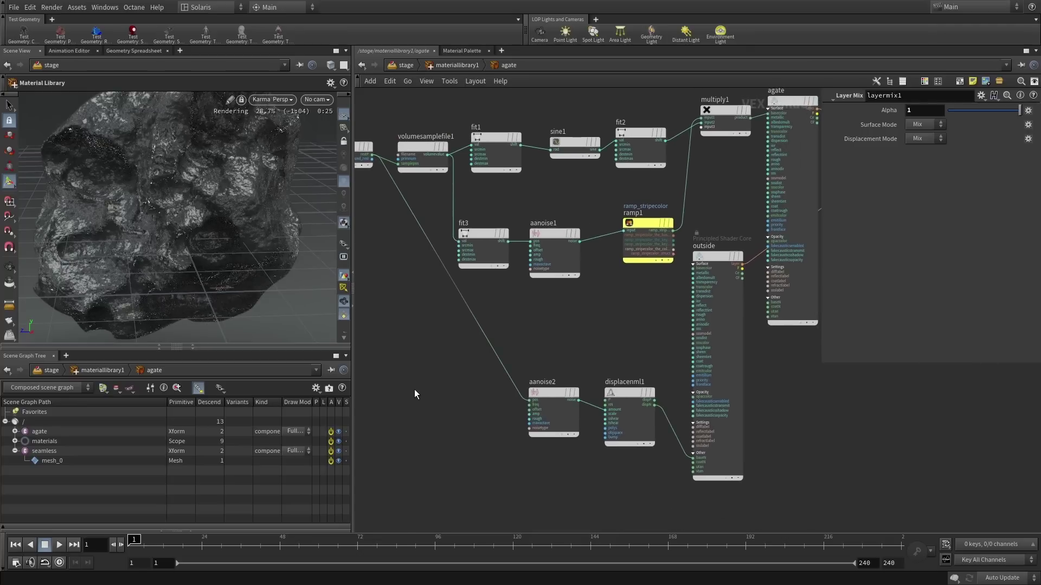
pyautogui.press('Tab')
pyautogui.write('ram')
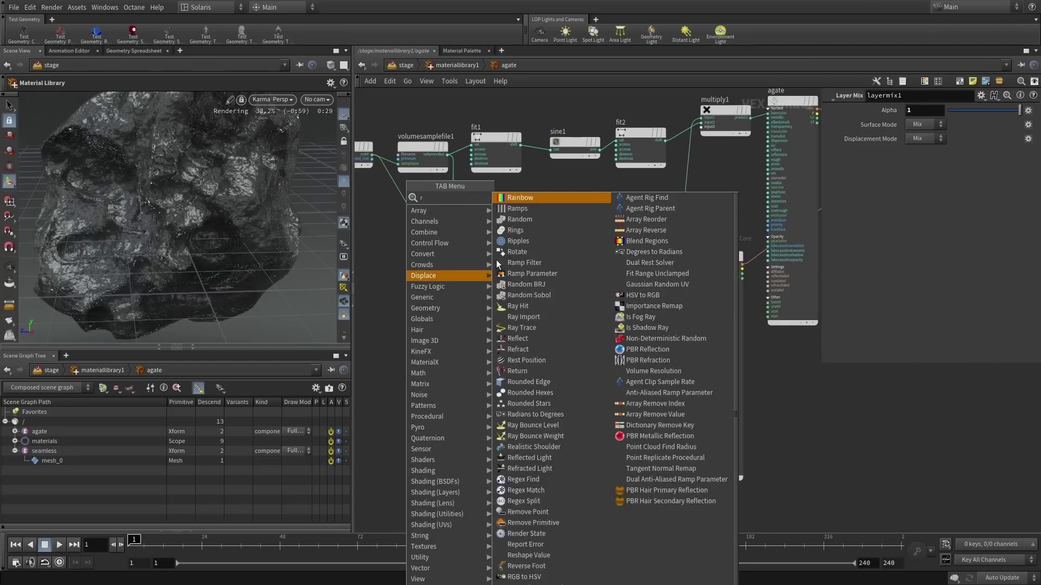
pyautogui.click(530, 219)
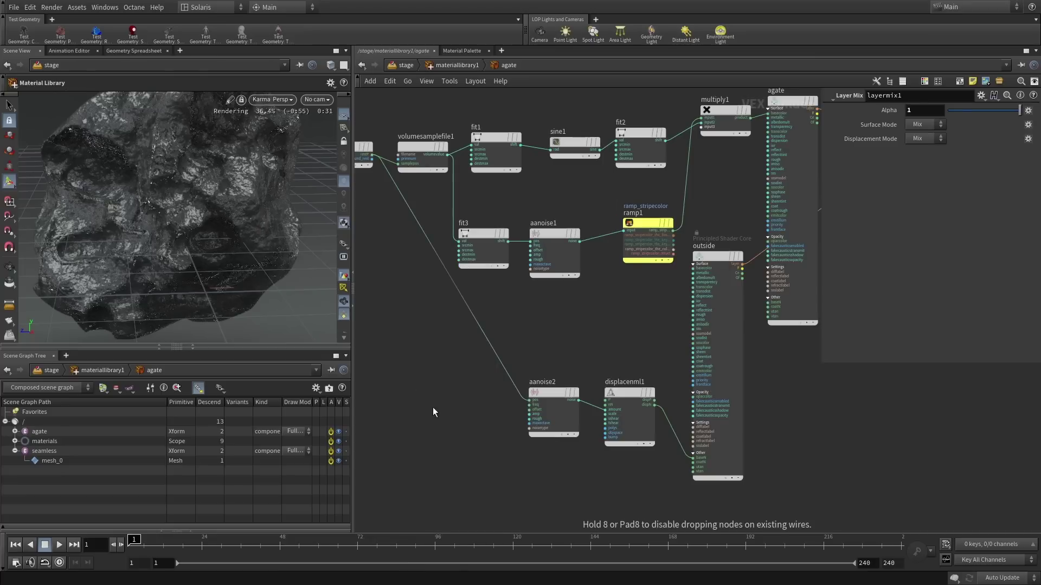
pyautogui.click(428, 392)
# - Name the new ramp parameter ramp_val and set its ramp type to Spline Ramp (float)
pyautogui.click(941, 105)
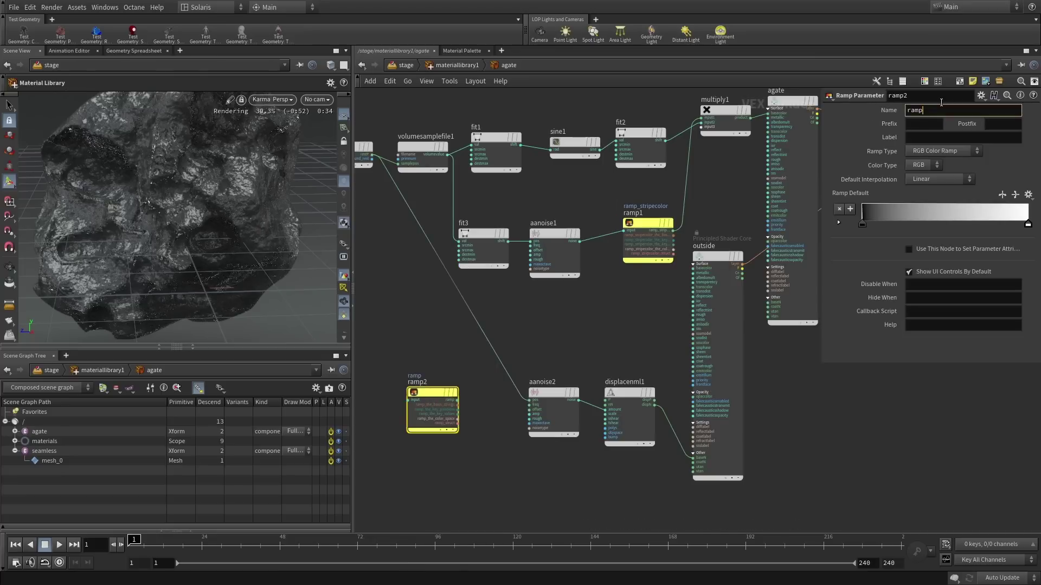
pyautogui.write('_val')
pyautogui.press('Return')
pyautogui.click(931, 151)
pyautogui.click(930, 163)
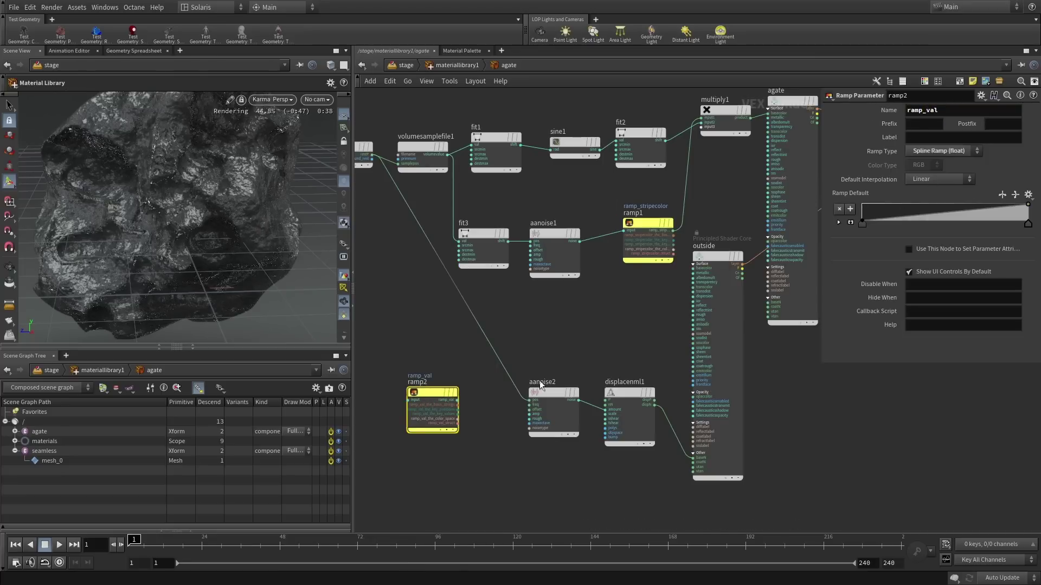
# - Wire volumesamplefile1's output into ramp2's input and connect the ramp_val output to layermix1's alpha
pyautogui.moveTo(460, 173); pyautogui.dragTo(496, 161, button='middle')
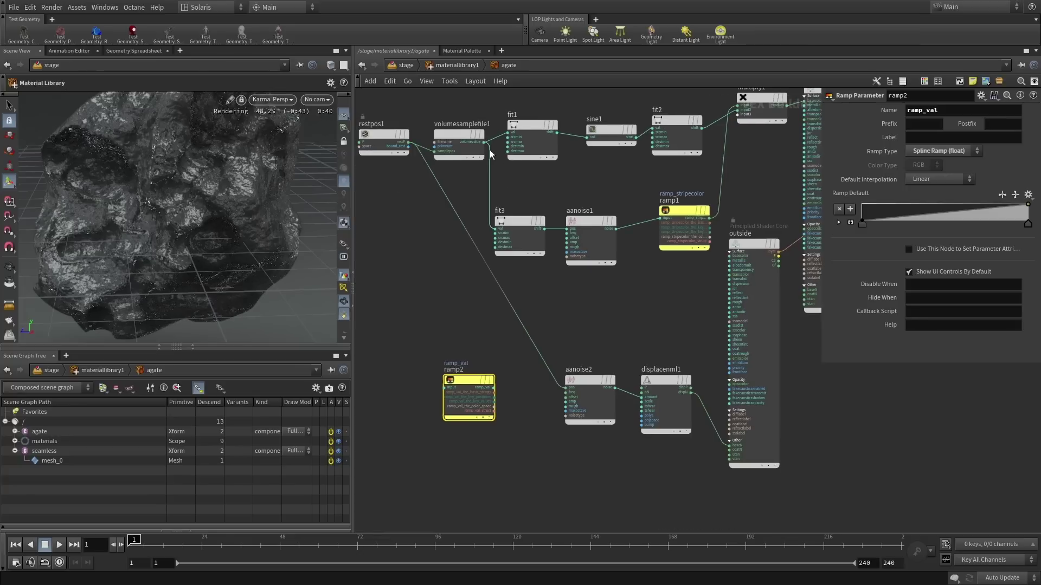
pyautogui.moveTo(484, 142); pyautogui.dragTo(472, 386)
pyautogui.moveTo(523, 442); pyautogui.dragTo(457, 432, button='middle')
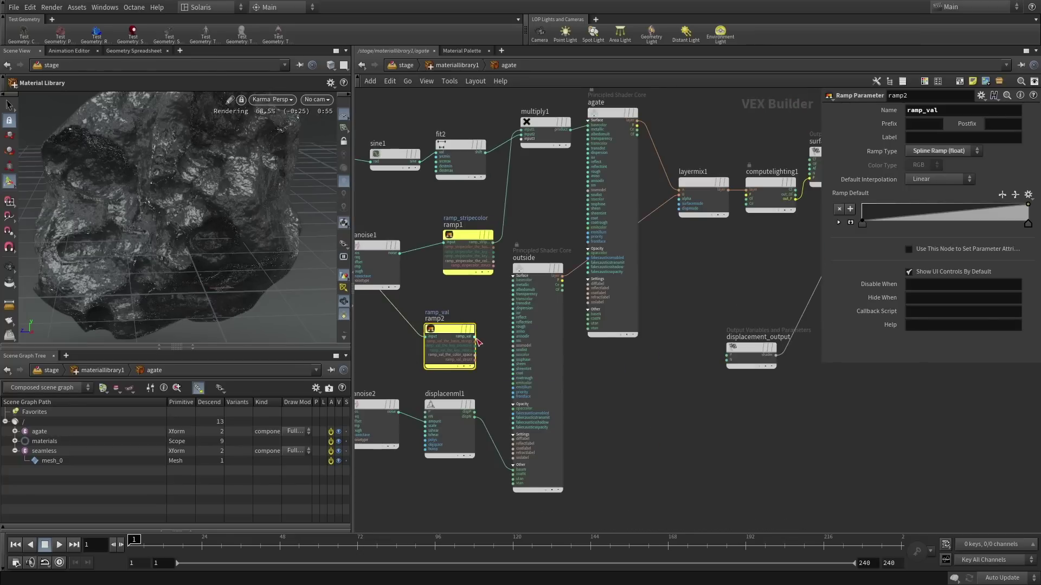
pyautogui.moveTo(475, 337); pyautogui.dragTo(681, 199)
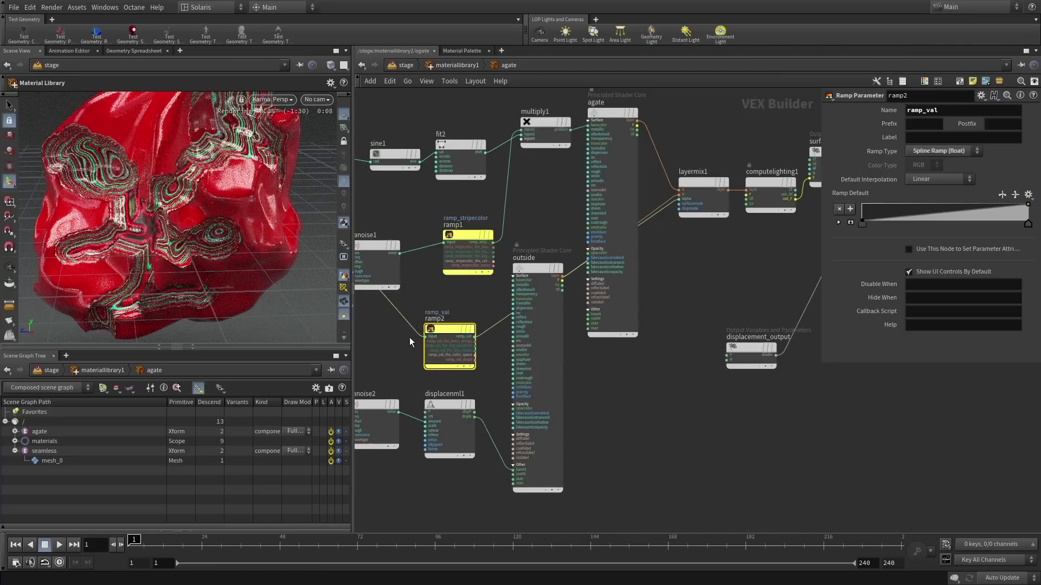
# - Replace ramp2's input with the output of fit3 so the remapped volume value drives the ramp
pyautogui.moveTo(456, 283); pyautogui.dragTo(645, 288, button='middle')
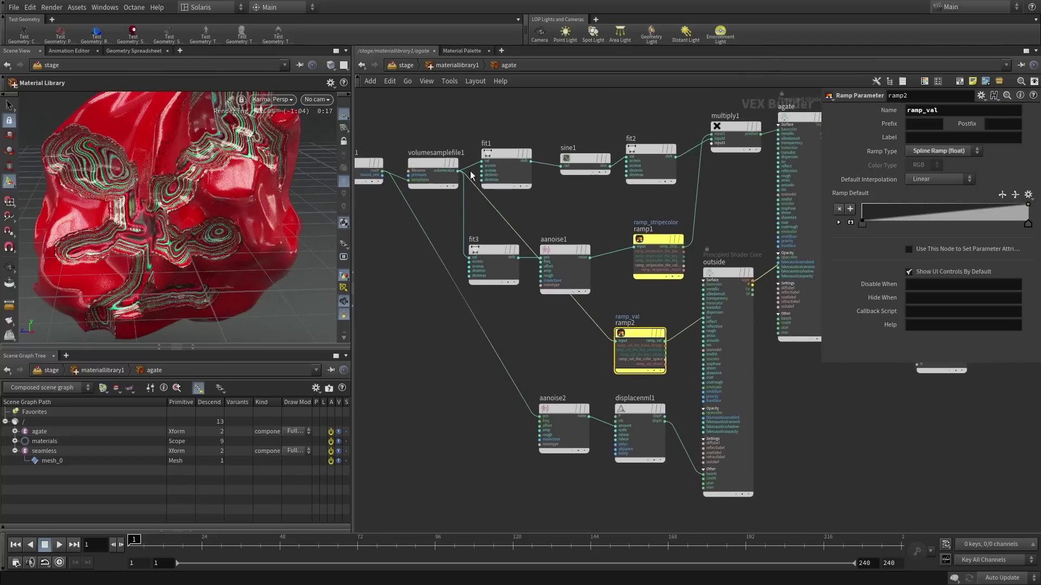
pyautogui.click(488, 271)
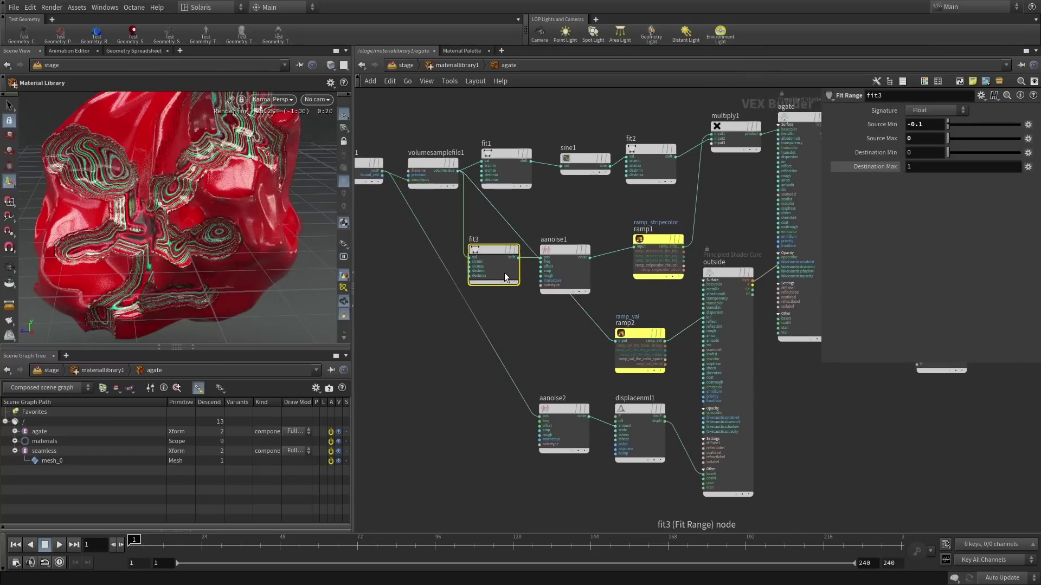
pyautogui.moveTo(459, 171); pyautogui.dragTo(619, 357)
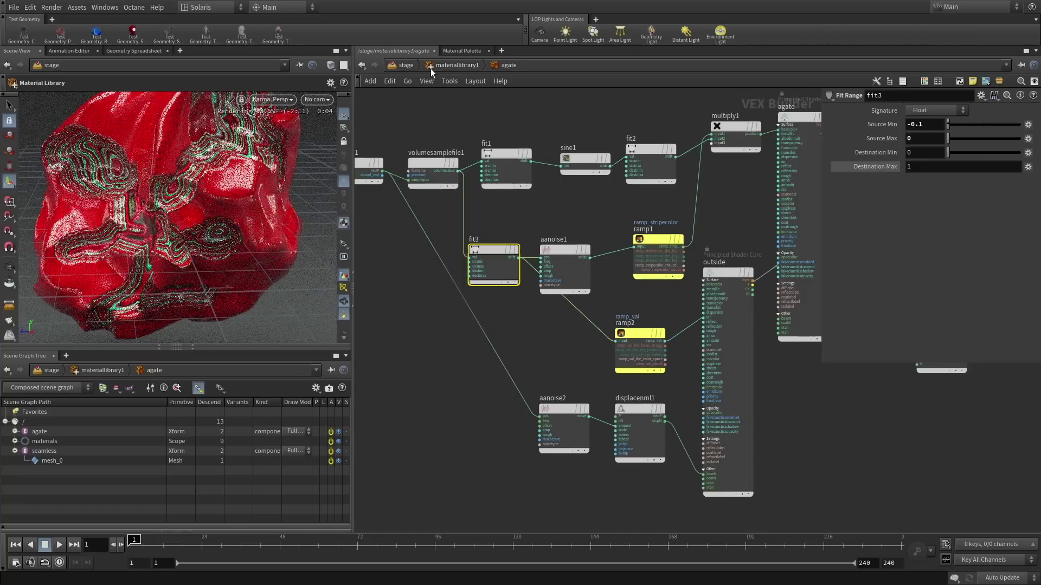
# - On the agate material in materiallibrary1, set ramp_val's end point value to 1 and move its first point to position about 0.9
pyautogui.click(452, 65)
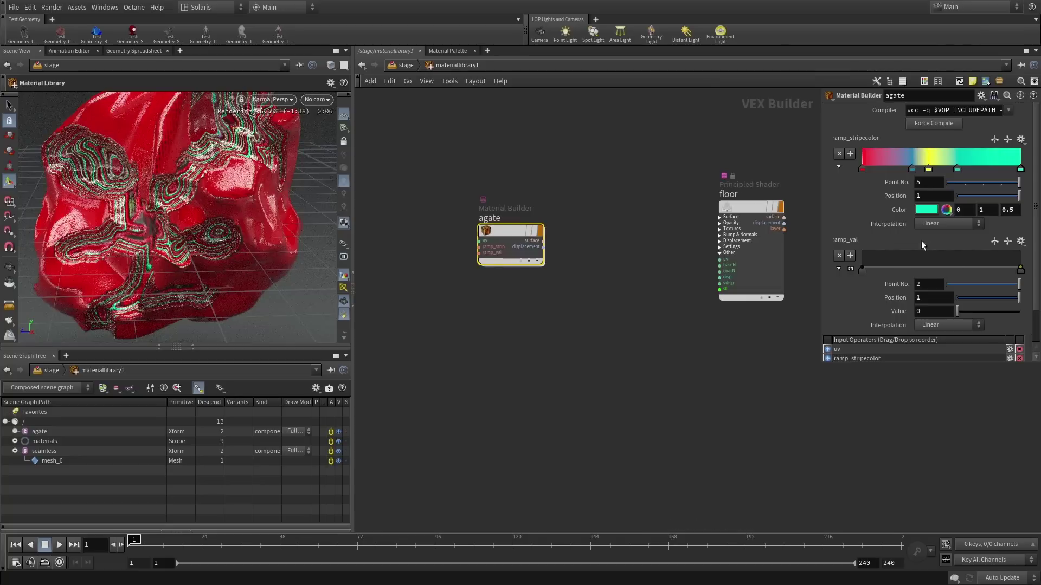
pyautogui.moveTo(831, 365); pyautogui.dragTo(817, 458)
pyautogui.moveTo(1027, 287); pyautogui.dragTo(1027, 266)
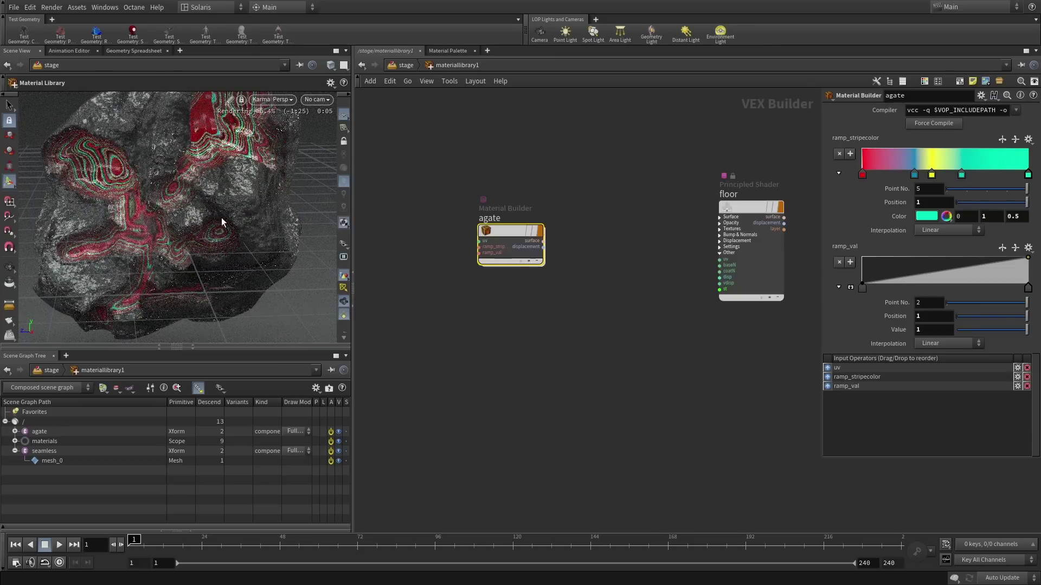
pyautogui.moveTo(864, 282); pyautogui.dragTo(867, 283)
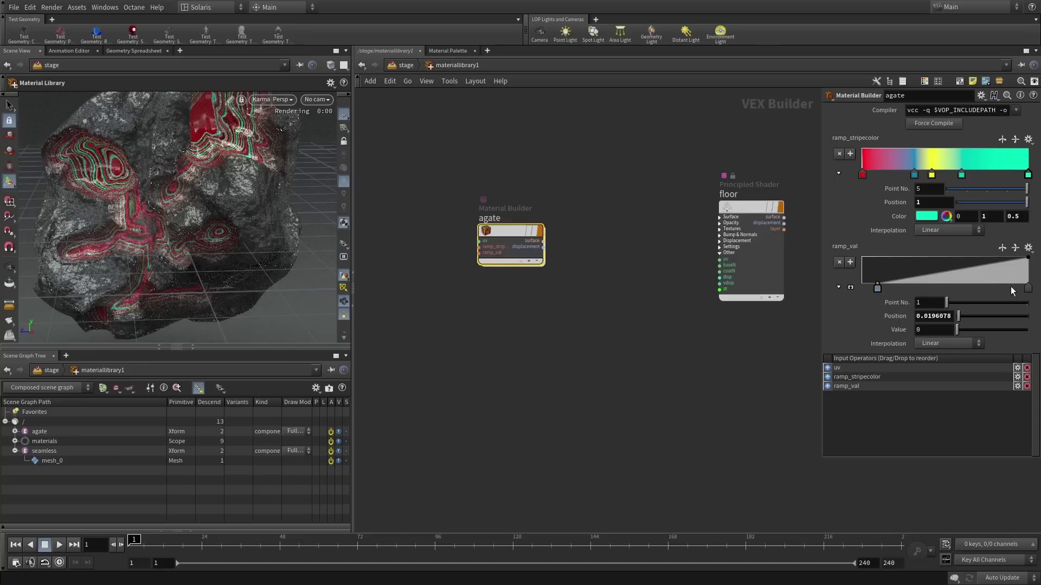
pyautogui.click(1010, 287)
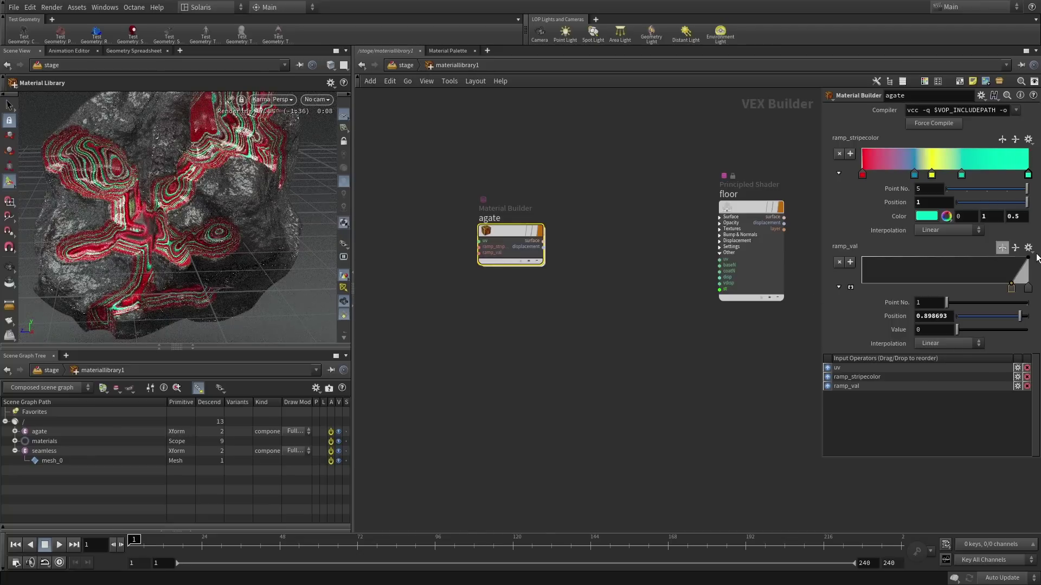
# - Move the end point of the agate material's ramp_val ramp to position about 0.97
pyautogui.moveTo(1027, 288); pyautogui.dragTo(1024, 289)
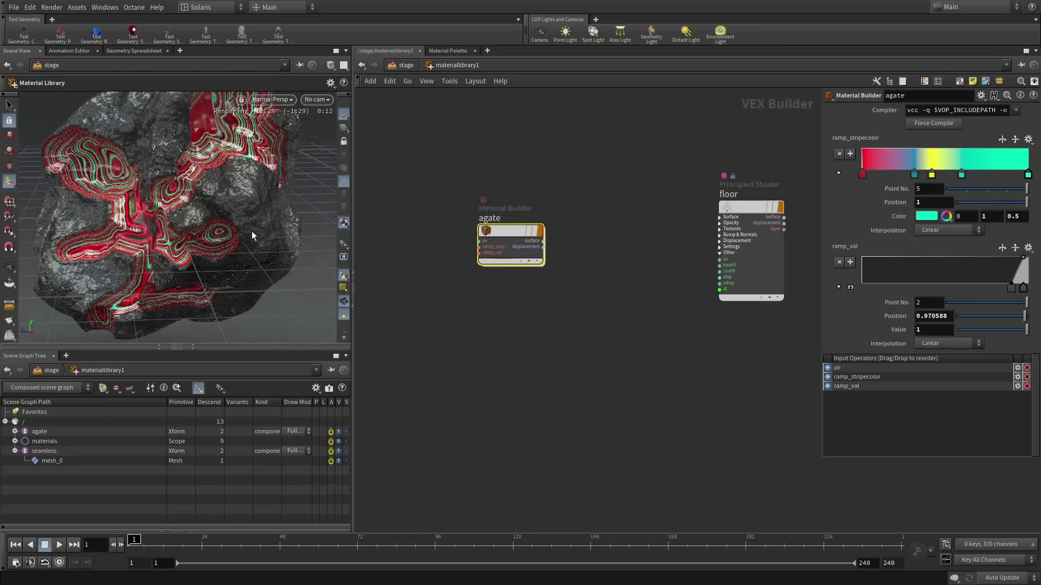
pyautogui.keyDown('alt'); pyautogui.moveTo(234, 191); pyautogui.dragTo(216, 280); pyautogui.keyUp('alt')
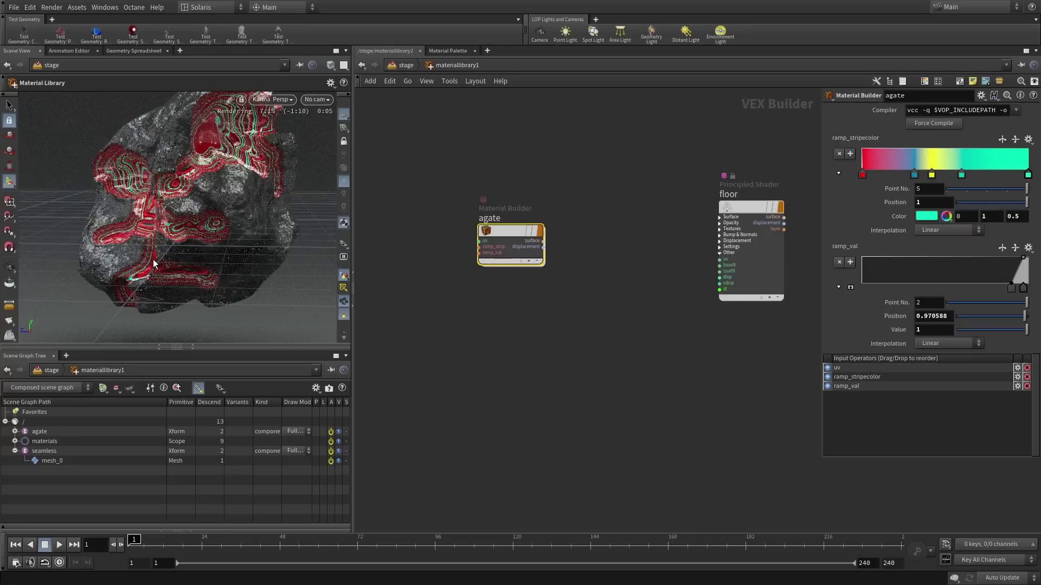
# - In the stage network, add an area light and insert it on the wire between domelight1 and merge2
pyautogui.click(406, 65)
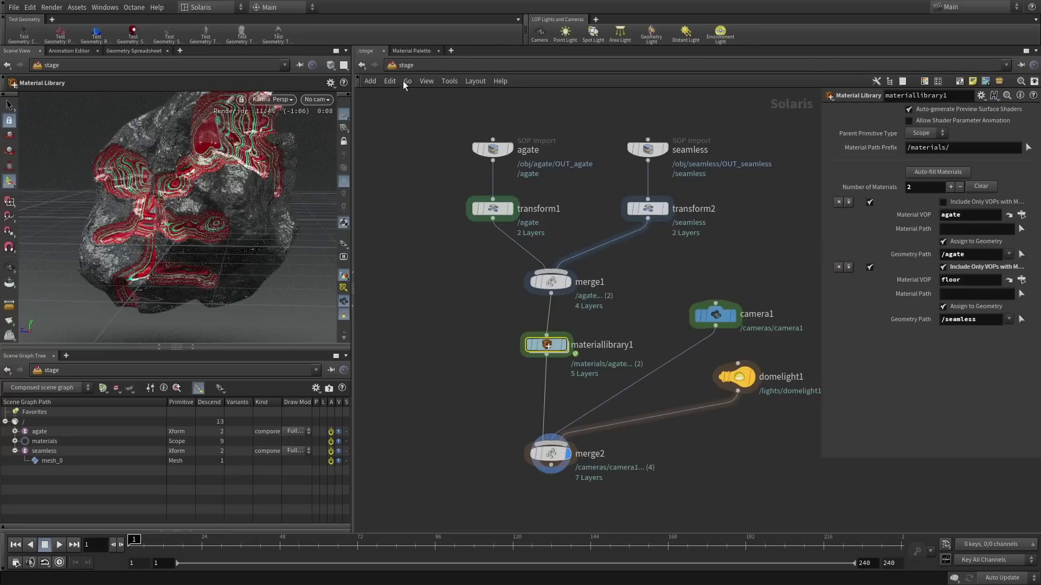
pyautogui.moveTo(690, 454); pyautogui.dragTo(675, 387, button='middle')
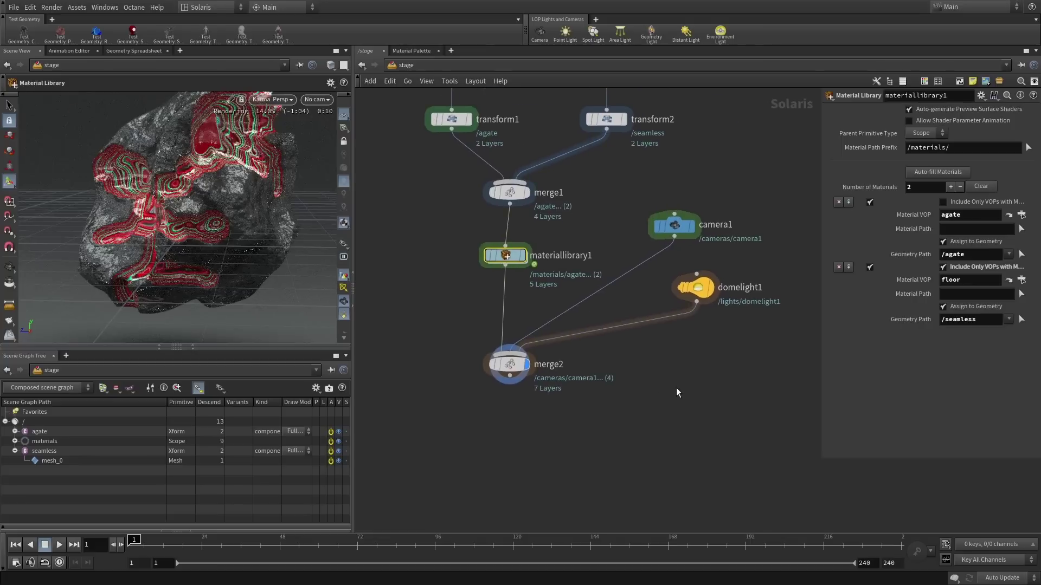
pyautogui.press('Tab')
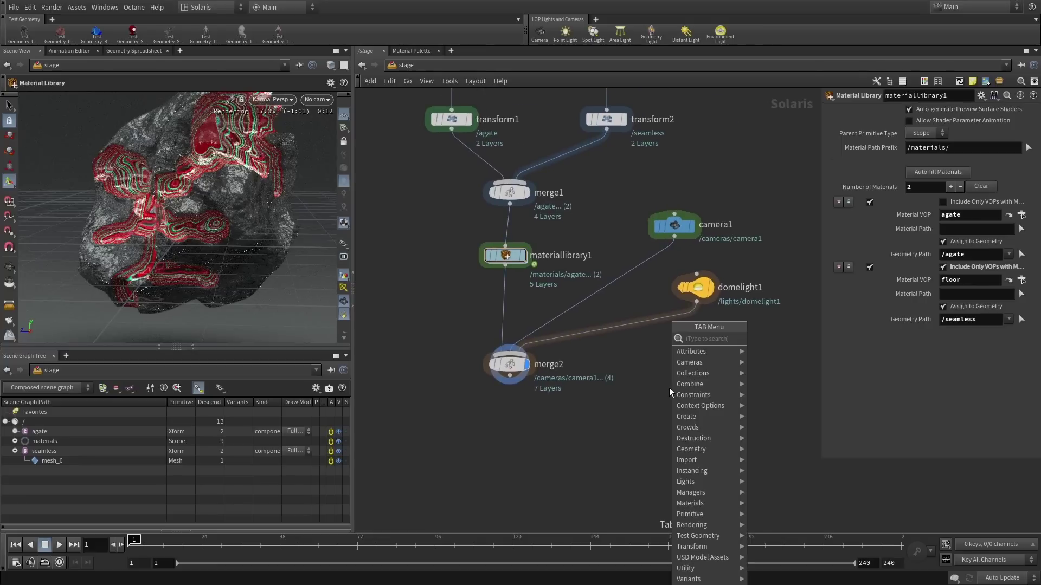
pyautogui.write('ar')
pyautogui.click(752, 342)
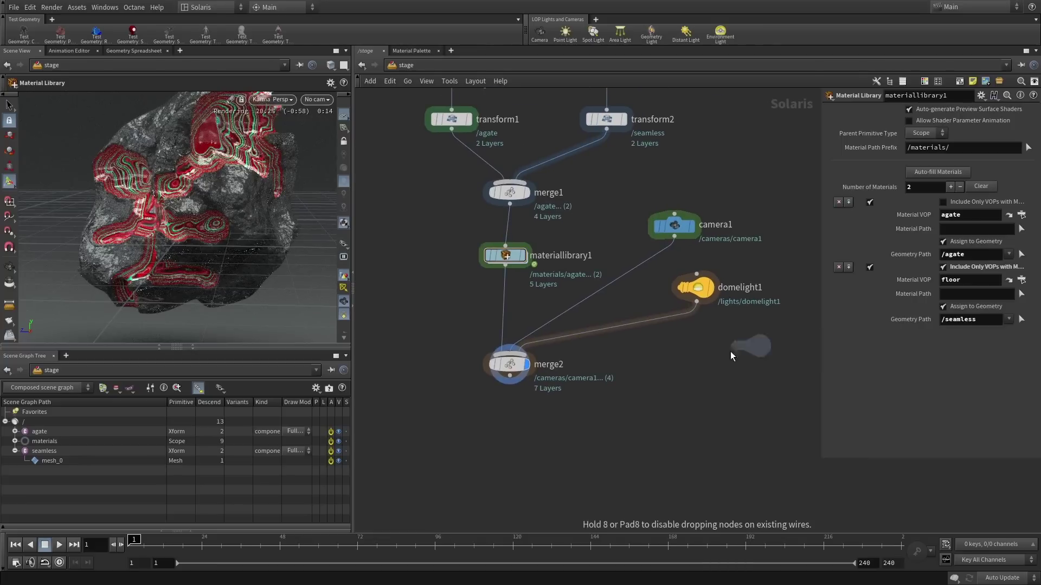
pyautogui.click(681, 371)
pyautogui.moveTo(684, 372); pyautogui.dragTo(658, 329)
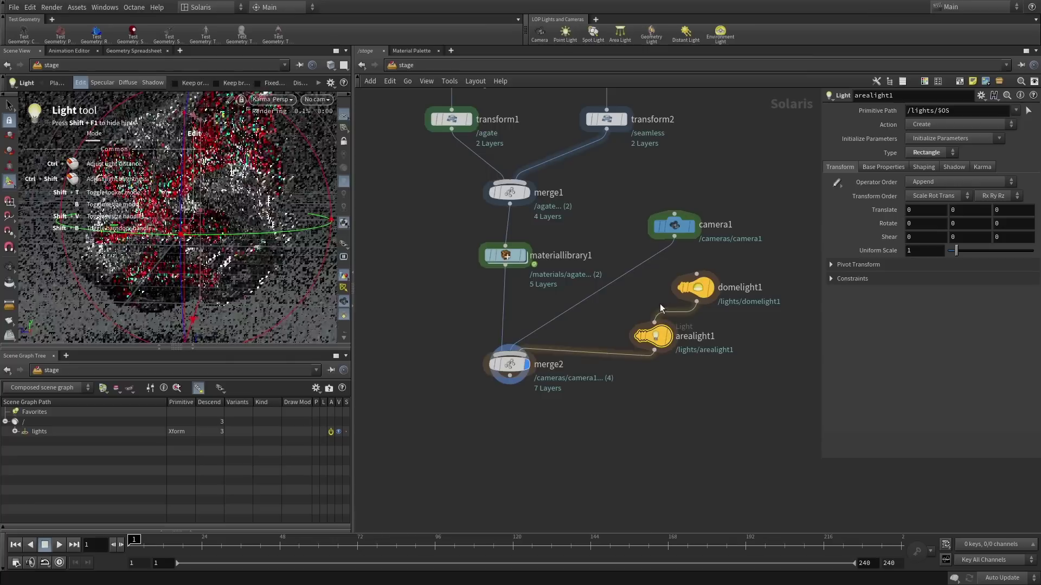
pyautogui.moveTo(515, 360); pyautogui.dragTo(502, 411)
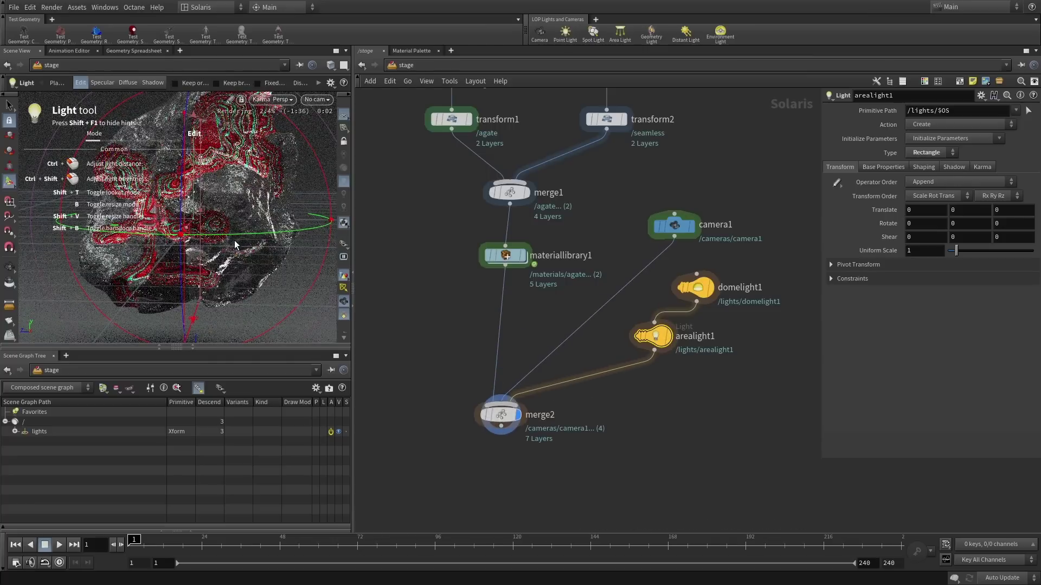
# - Move arealight1 away from the rock along Z to a translate value of about -1.08
pyautogui.keyDown('alt'); pyautogui.rightClick(198, 224); pyautogui.keyUp('alt')
pyautogui.keyDown('alt'); pyautogui.moveTo(146, 291); pyautogui.dragTo(197, 227); pyautogui.keyUp('alt')
pyautogui.keyDown('alt'); pyautogui.moveTo(197, 227); pyautogui.dragTo(163, 230, button='right'); pyautogui.keyUp('alt')
pyautogui.keyDown('alt'); pyautogui.moveTo(162, 230); pyautogui.dragTo(266, 234, button='middle'); pyautogui.keyUp('alt')
pyautogui.moveTo(161, 230); pyautogui.dragTo(261, 233)
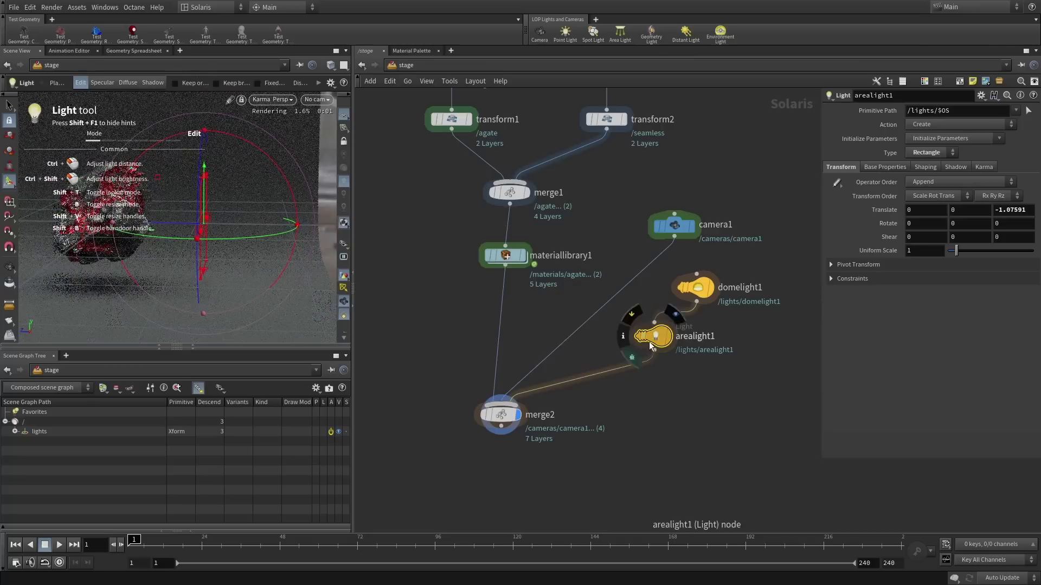
# - Try intensities of 30 and 80 on arealight1 and settle on 40
pyautogui.click(884, 167)
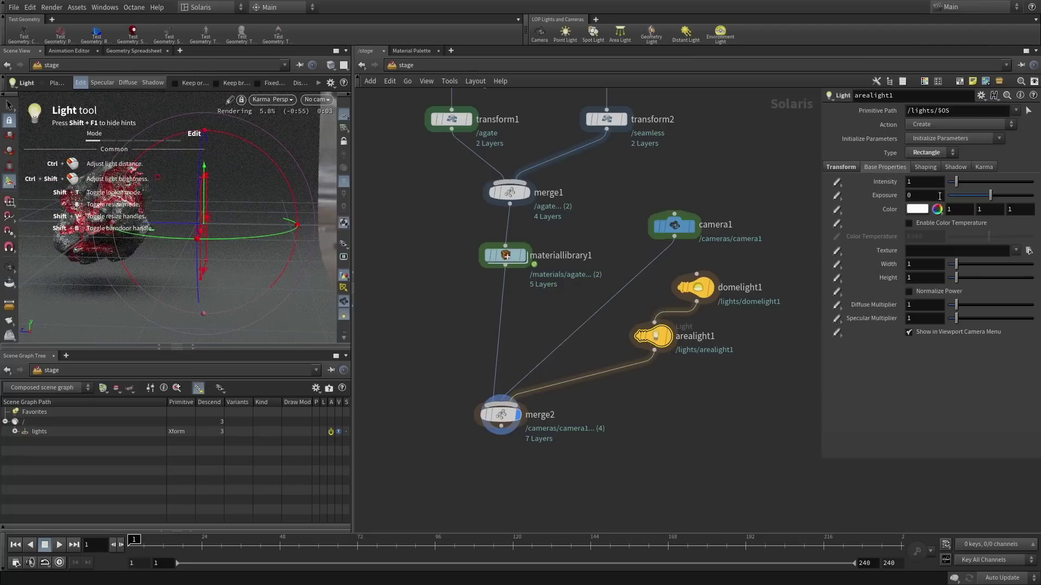
pyautogui.write('30')
pyautogui.press('Return')
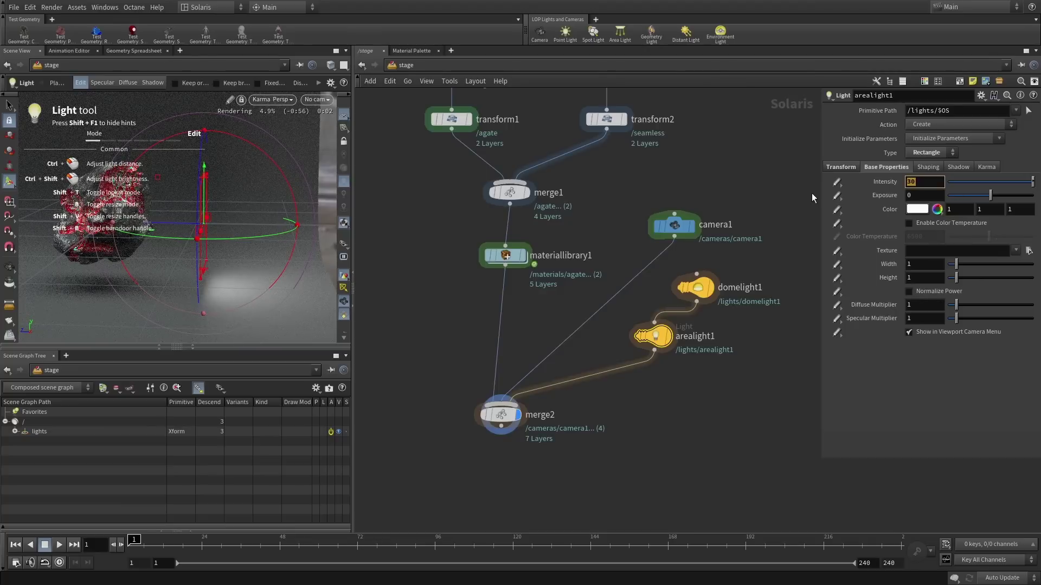
pyautogui.write('80')
pyautogui.press('Return')
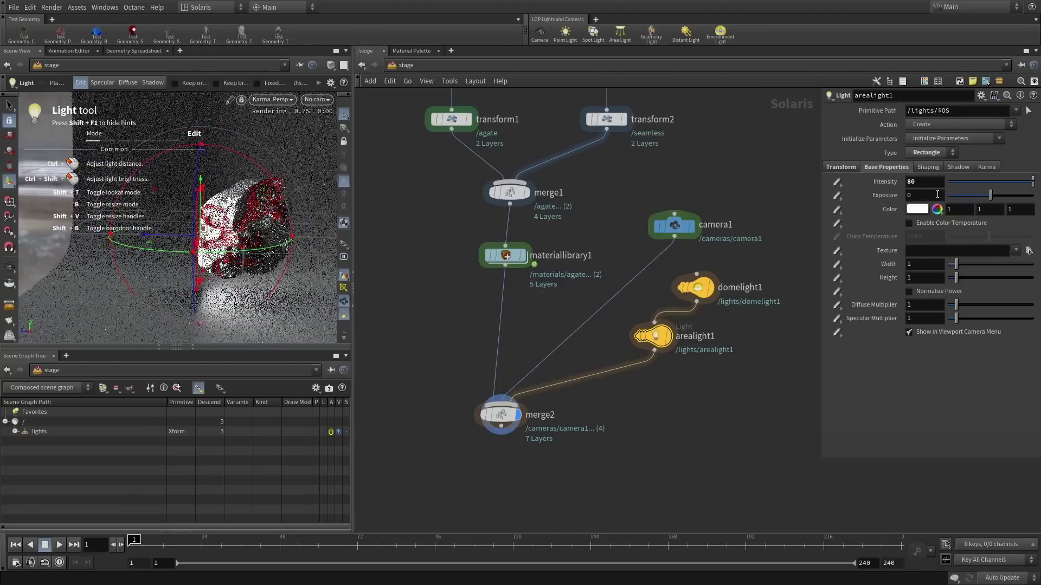
pyautogui.write('40')
pyautogui.press('Return')
# - Reposition and tilt the area light beside the rock, and view the scene through camera1
pyautogui.moveTo(164, 235); pyautogui.dragTo(72, 233)
pyautogui.moveTo(104, 193); pyautogui.dragTo(205, 181)
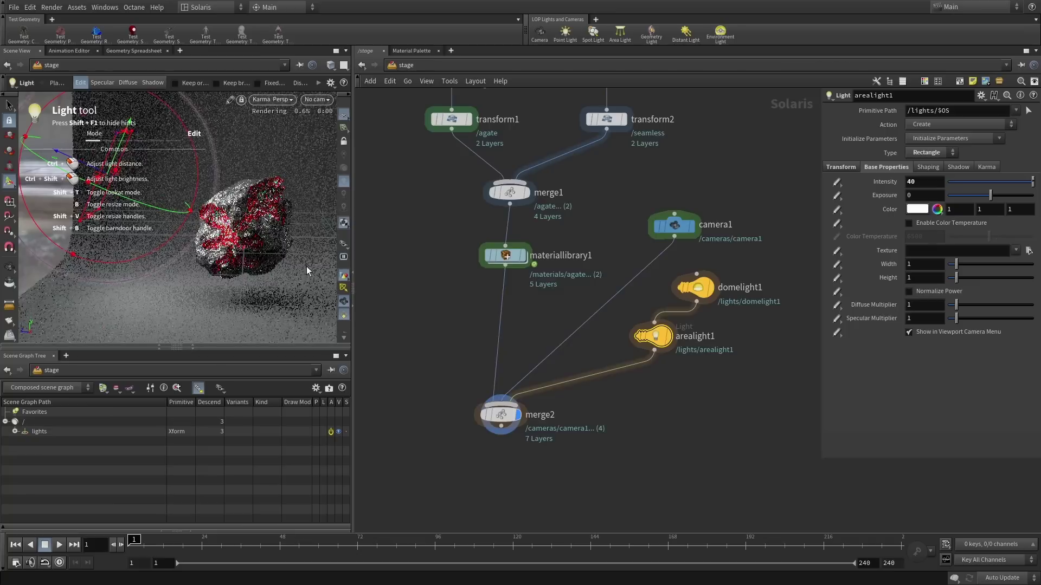
pyautogui.click(317, 99)
pyautogui.moveTo(327, 129)
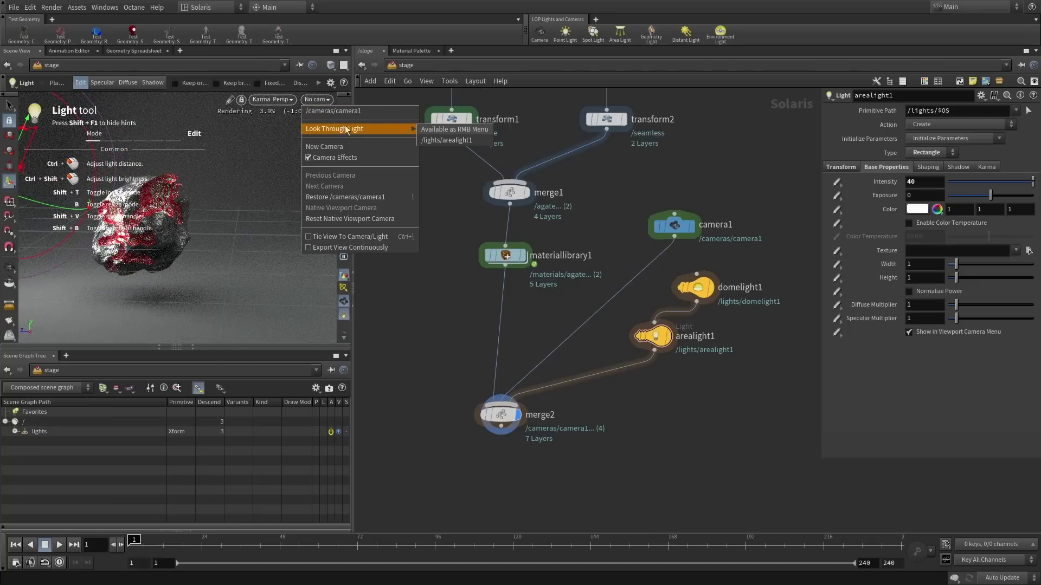
pyautogui.click(347, 112)
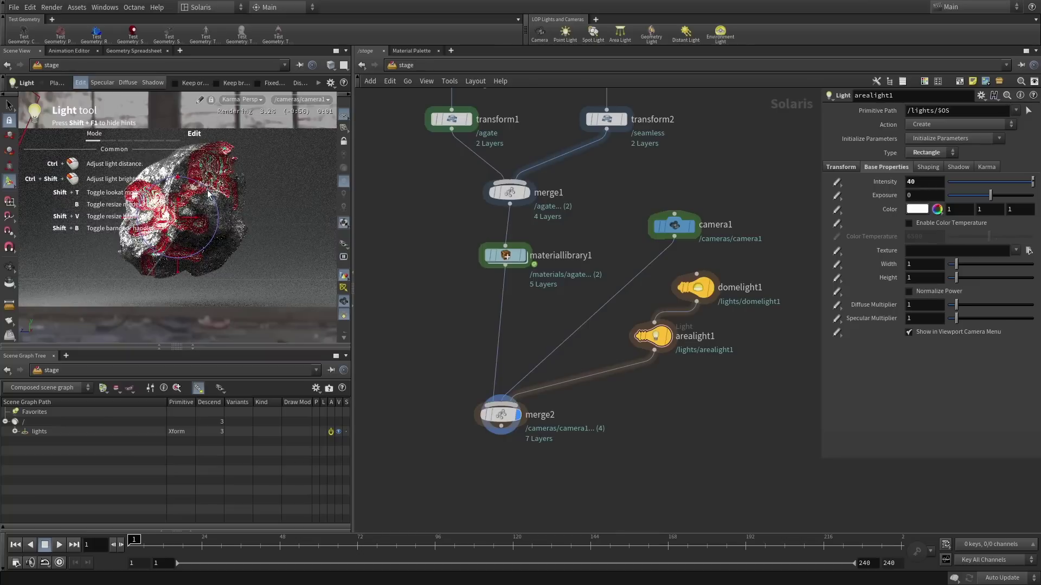
# - Reduce arealight1's width to about 0.89 and rotate the light above the rock, and return to the camera1 view
pyautogui.keyDown('alt'); pyautogui.moveTo(278, 190); pyautogui.dragTo(177, 225); pyautogui.keyUp('alt')
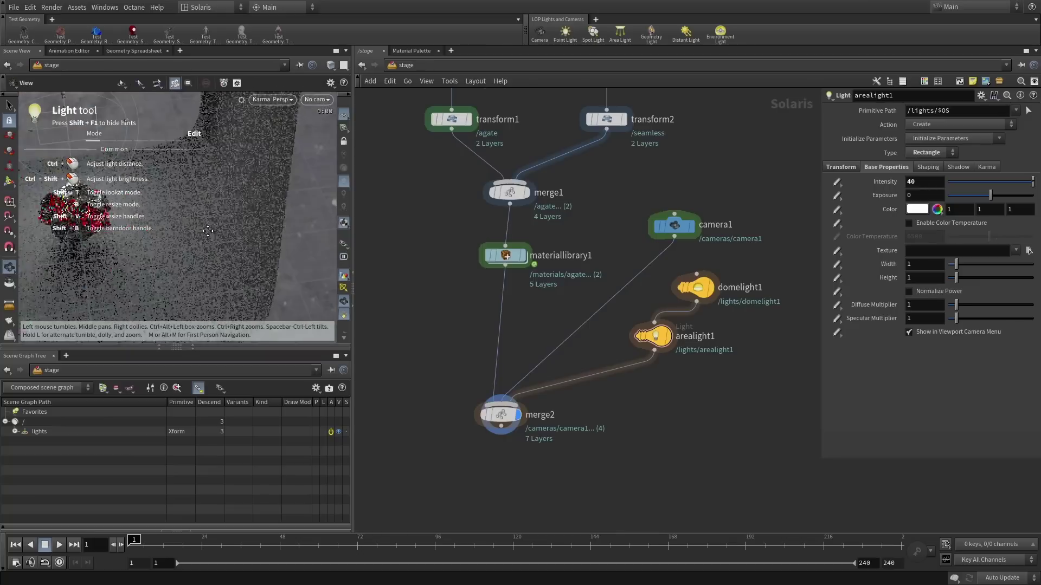
pyautogui.keyDown('alt'); pyautogui.moveTo(176, 226); pyautogui.dragTo(271, 233, button='middle'); pyautogui.keyUp('alt')
pyautogui.keyDown('alt'); pyautogui.moveTo(271, 233); pyautogui.dragTo(275, 156); pyautogui.keyUp('alt')
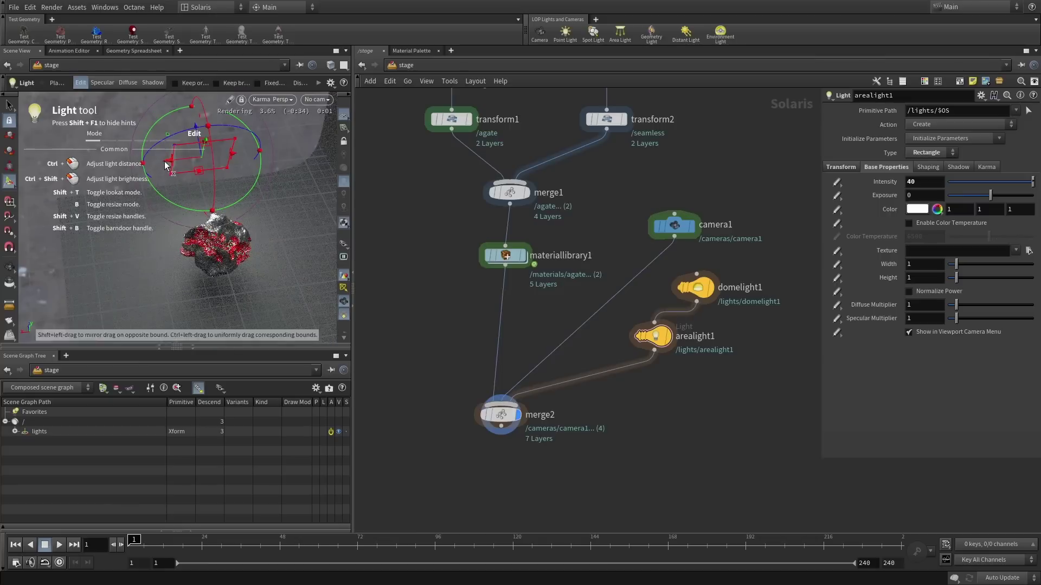
pyautogui.moveTo(164, 161); pyautogui.dragTo(225, 159)
pyautogui.moveTo(268, 199); pyautogui.dragTo(250, 205)
pyautogui.click(316, 100)
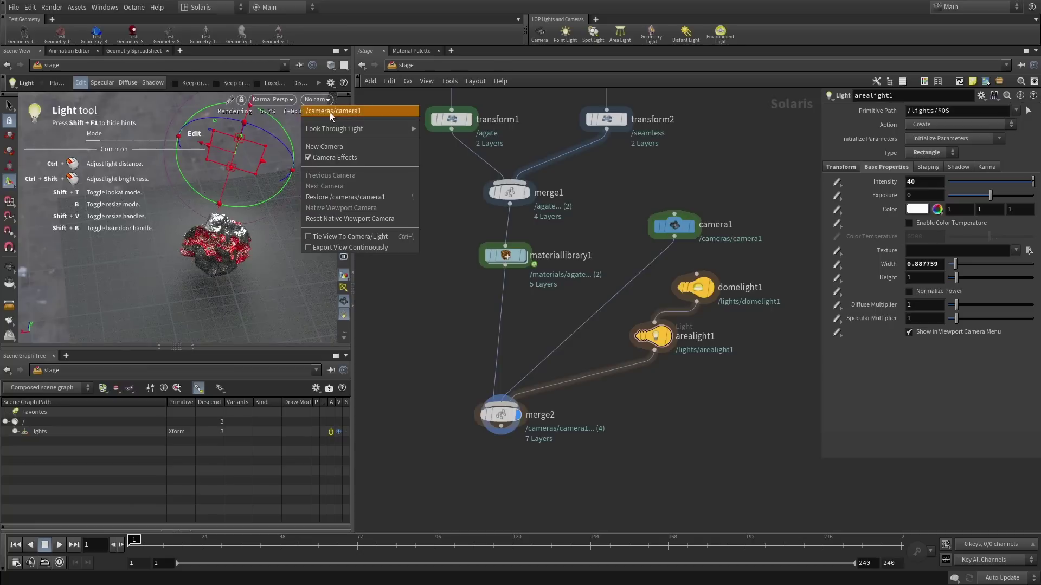
pyautogui.click(328, 113)
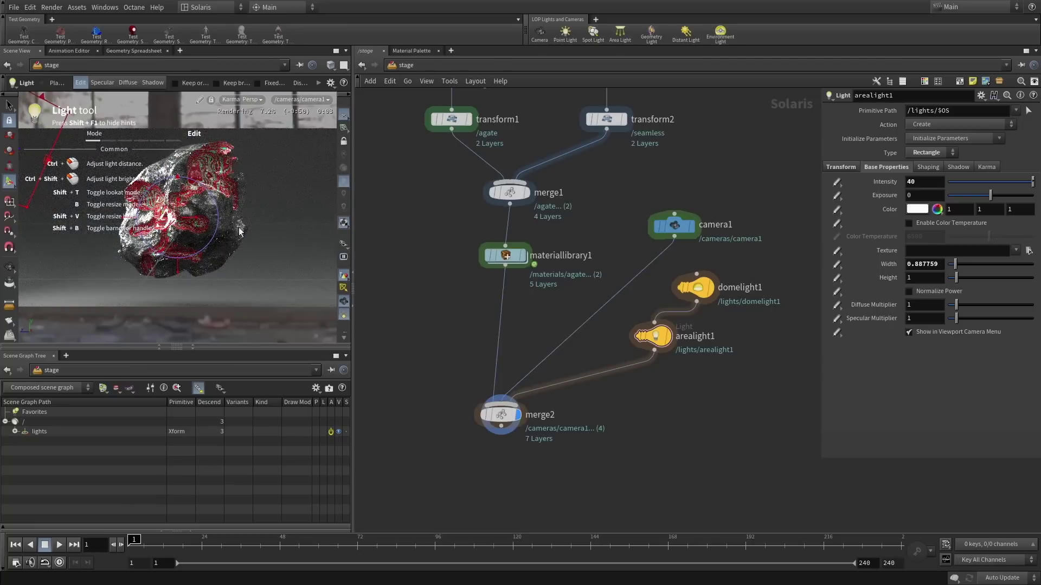
# - Lock camera1 to the view and reframe the rock slightly
pyautogui.click(343, 141)
pyautogui.moveTo(232, 239)
pyautogui.keyDown('alt'); pyautogui.mouseDown()
pyautogui.moveTo(243, 204)
pyautogui.moveTo(251, 238)
pyautogui.mouseUp(); pyautogui.keyUp('alt')
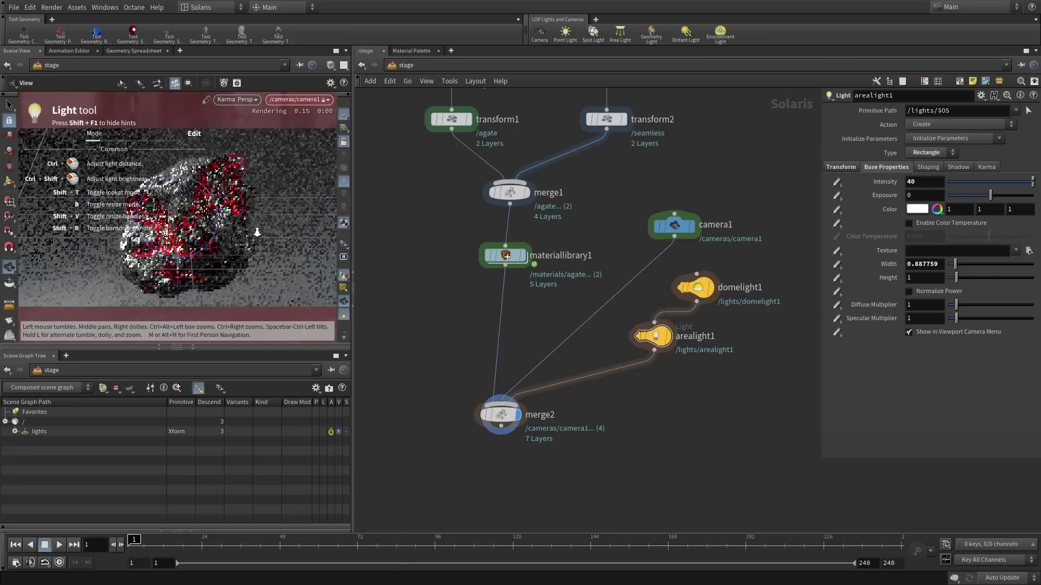
pyautogui.keyDown('alt'); pyautogui.rightClick(255, 257); pyautogui.keyUp('alt')
# - Inside the agate material in materiallibrary1, set the outside shader's roughness to about 0.958
pyautogui.click(491, 196)
pyautogui.doubleClick(503, 256)
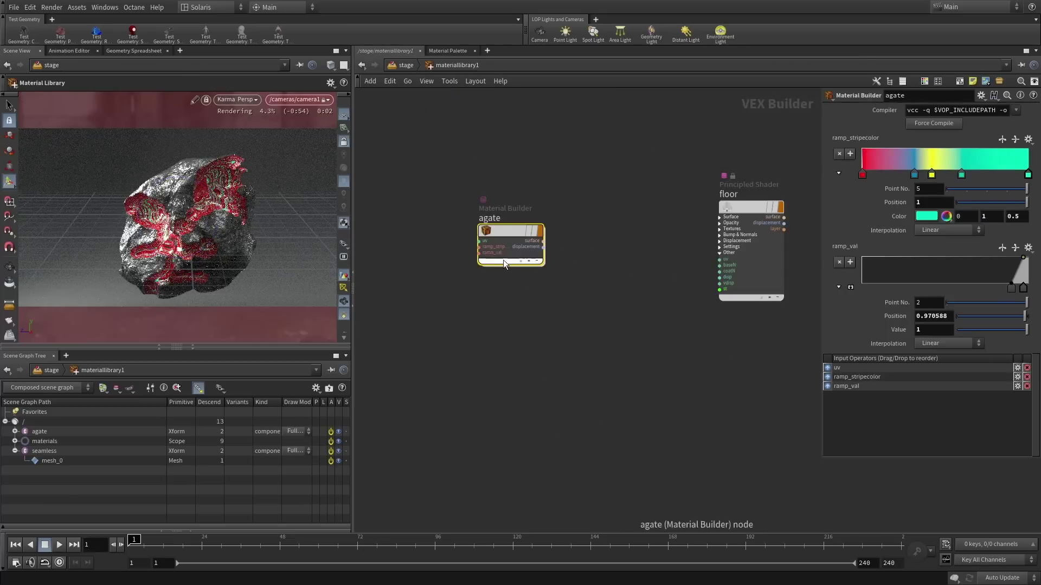
pyautogui.doubleClick(505, 232)
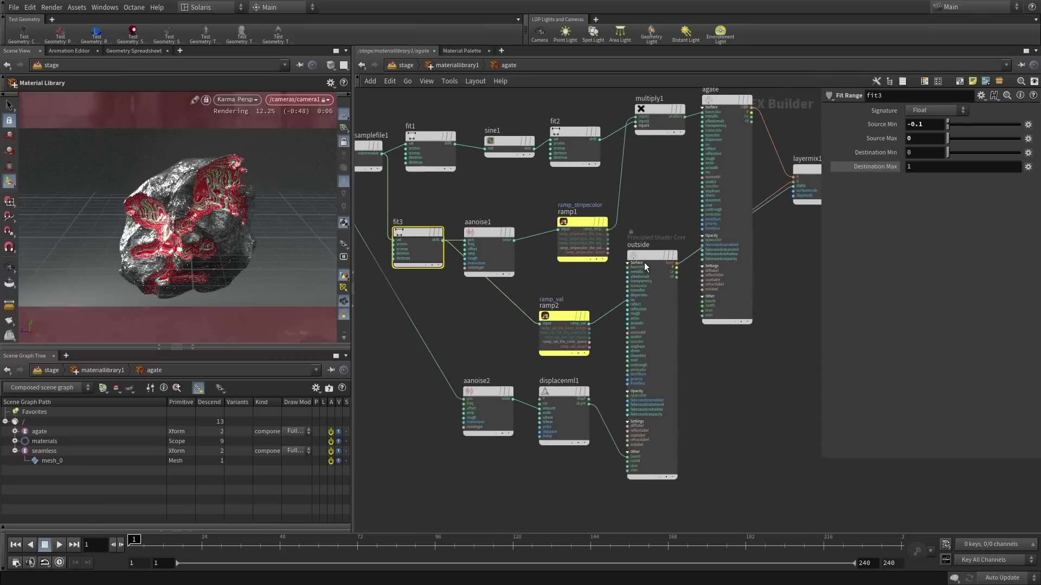
pyautogui.click(652, 256)
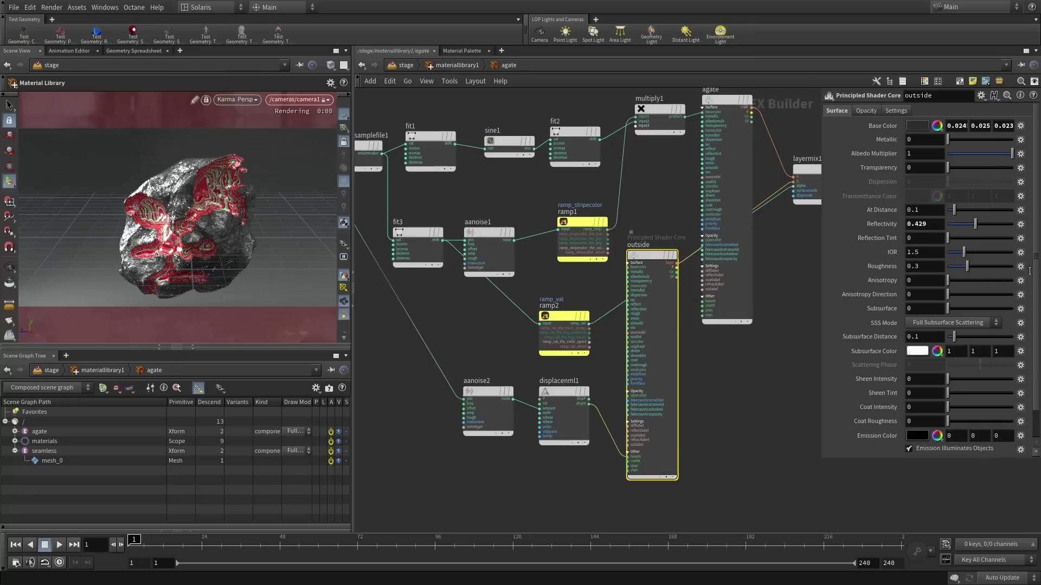
pyautogui.click(1009, 266)
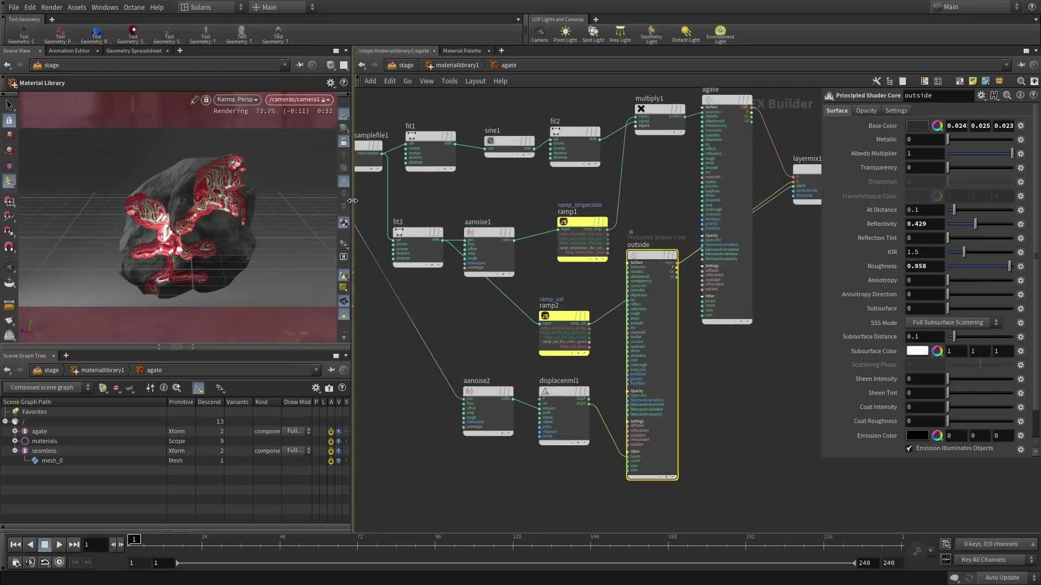
# - Enlarge the viewport in both directions and frame the rock larger in the camera1 view
pyautogui.moveTo(351, 200); pyautogui.dragTo(678, 200)
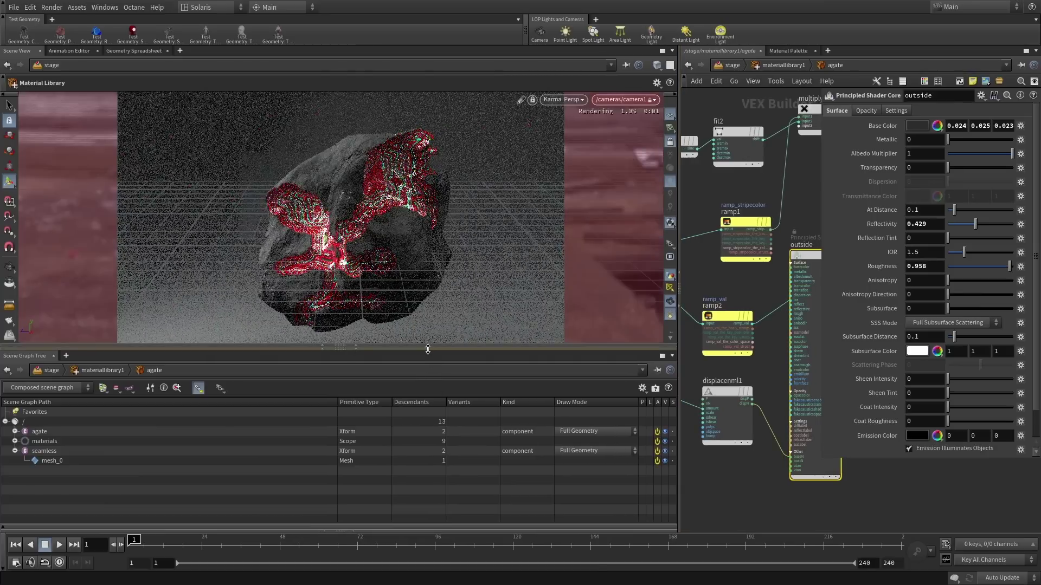
pyautogui.moveTo(428, 350); pyautogui.dragTo(428, 433)
pyautogui.press('Escape')
pyautogui.moveTo(372, 315); pyautogui.dragTo(428, 212)
pyautogui.press('Escape')
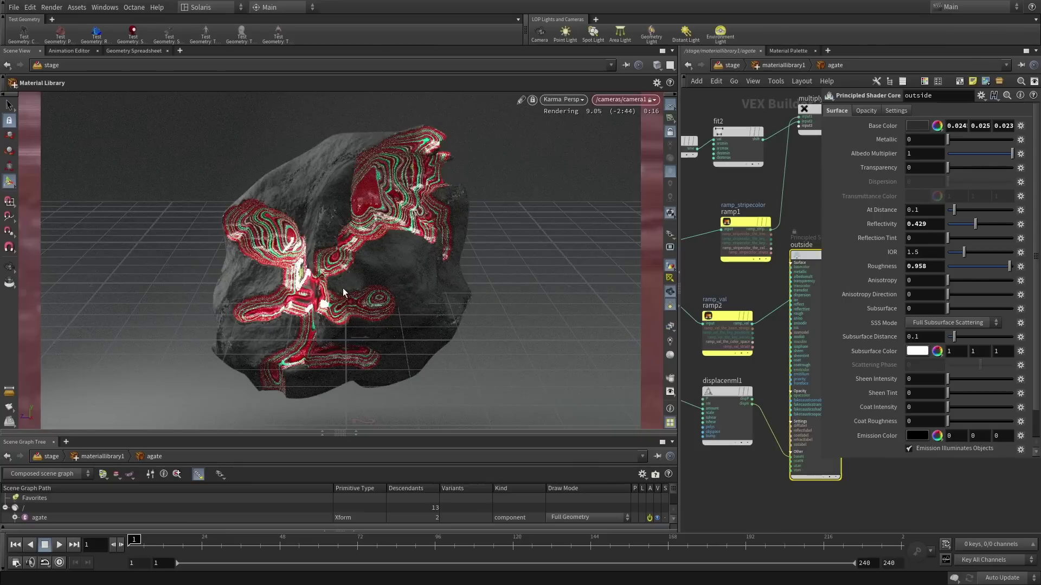
# - In the stage network, rotate the agate with transform1 to about -105.96 degrees around Y
pyautogui.click(776, 67)
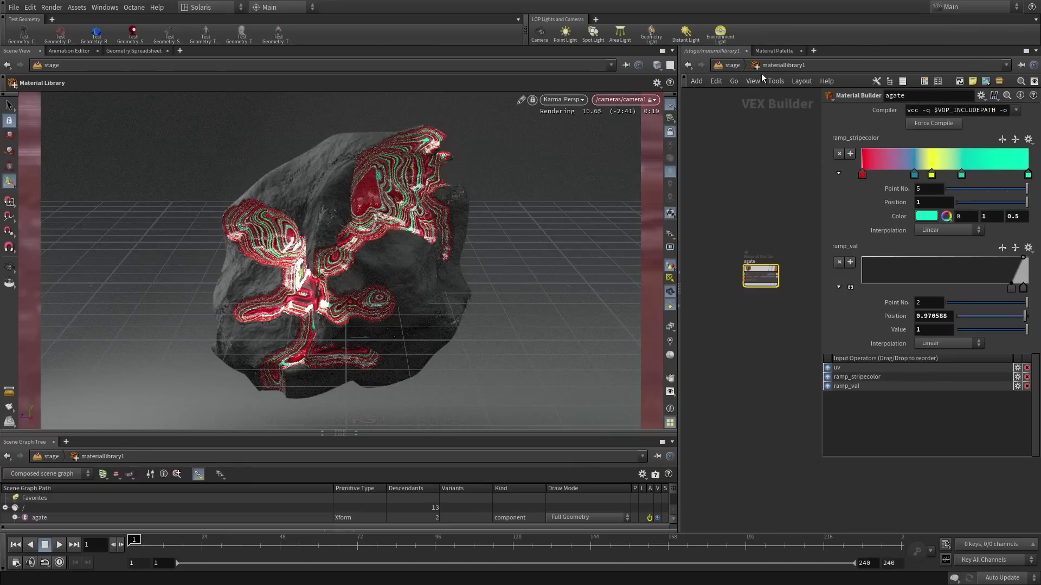
pyautogui.click(731, 67)
pyautogui.moveTo(809, 338); pyautogui.dragTo(713, 319, button='middle')
pyautogui.moveTo(707, 284); pyautogui.dragTo(711, 249, button='right')
pyautogui.moveTo(717, 199); pyautogui.dragTo(726, 236, button='middle')
pyautogui.click(739, 215)
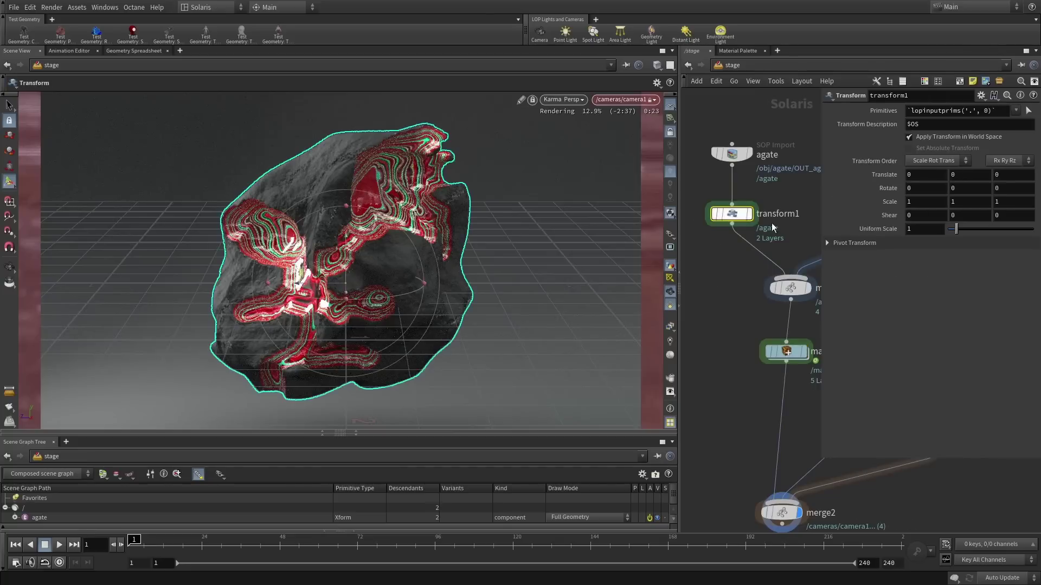
pyautogui.moveTo(964, 189); pyautogui.dragTo(273, 290, button='middle')
pyautogui.moveTo(273, 286); pyautogui.dragTo(138, 283)
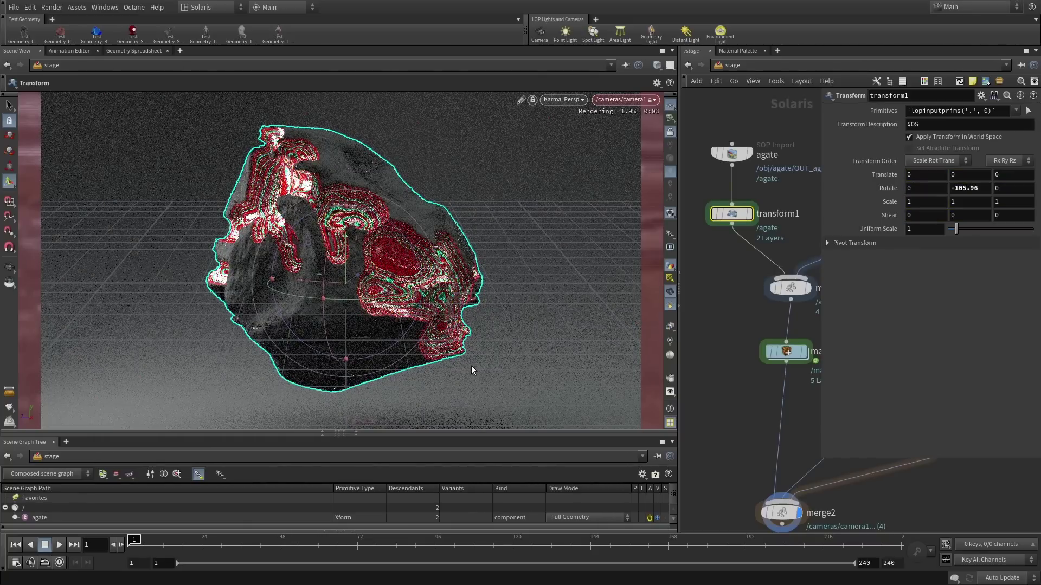
# - Add a Karma render node below merge2, connected to merge2's output
pyautogui.moveTo(738, 430); pyautogui.dragTo(716, 287, button='middle')
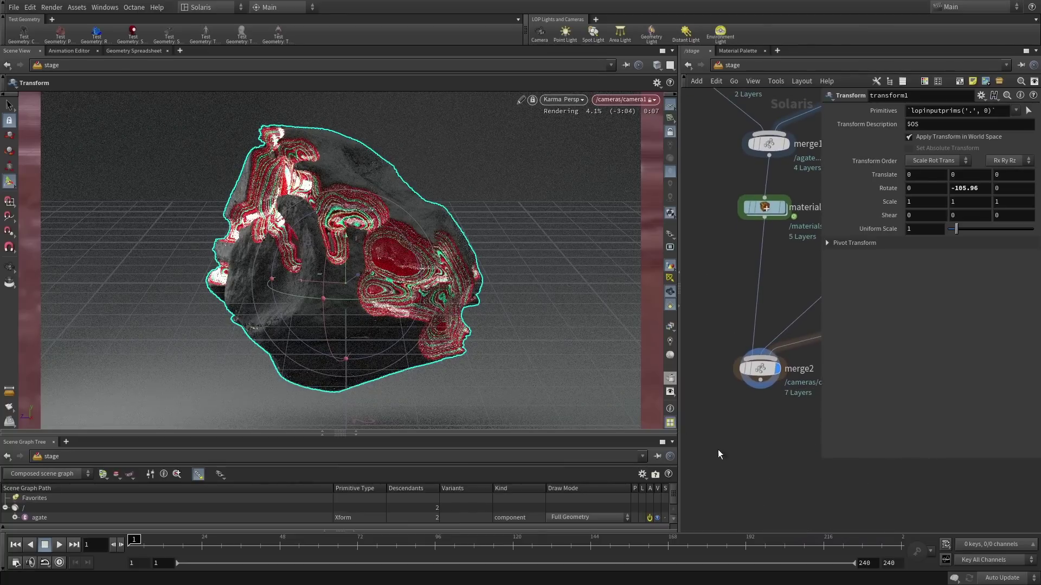
pyautogui.press('Tab')
pyautogui.write('karma')
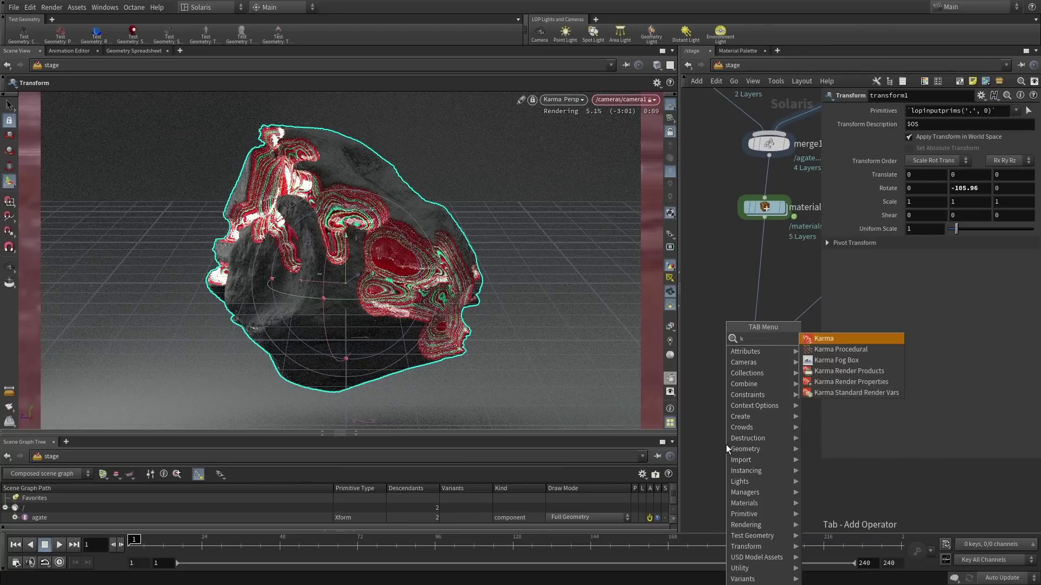
pyautogui.press('Return')
pyautogui.click(759, 428)
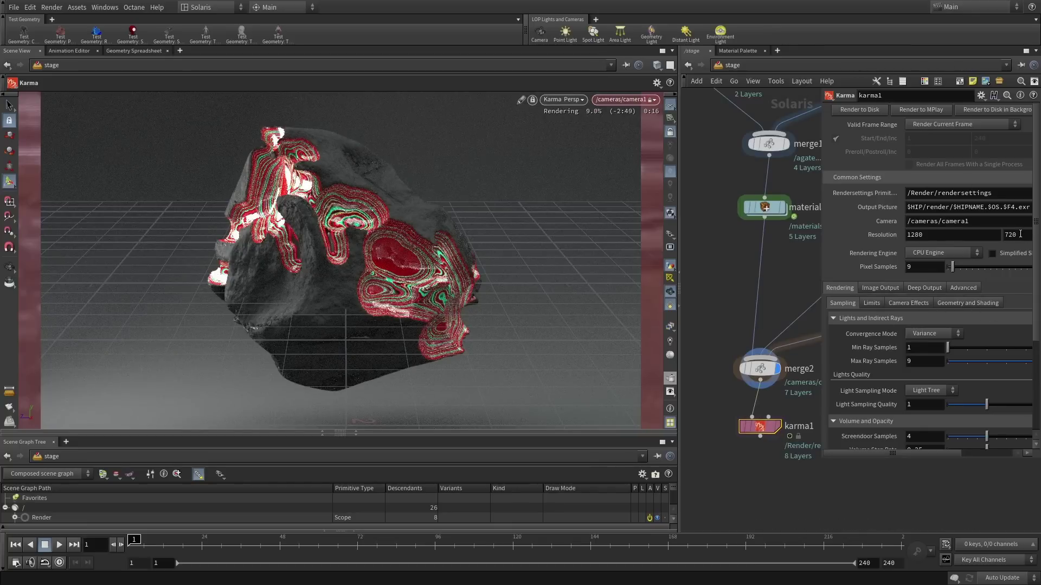